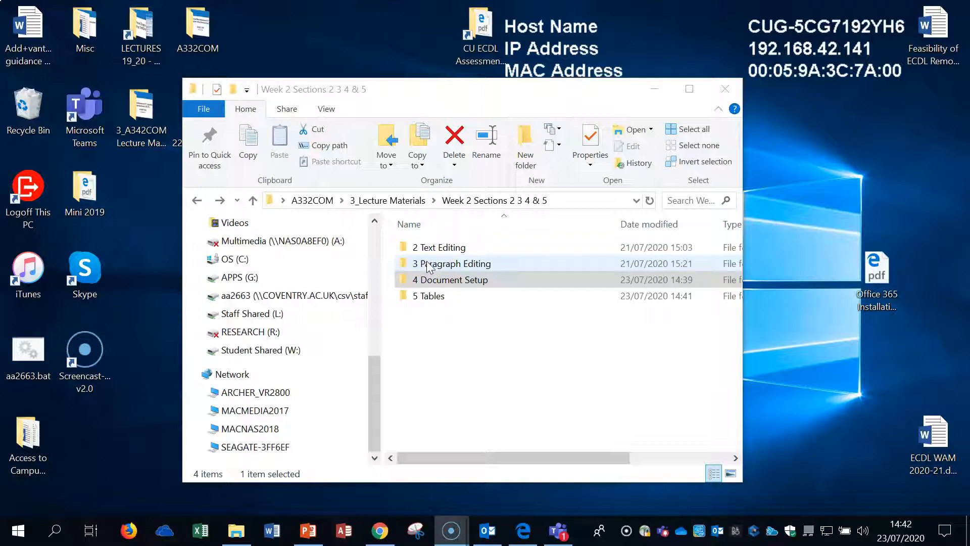
Step: Open the document 1 Different Header sections.docx from the 4 Document Setup folder
left_click(449, 284)
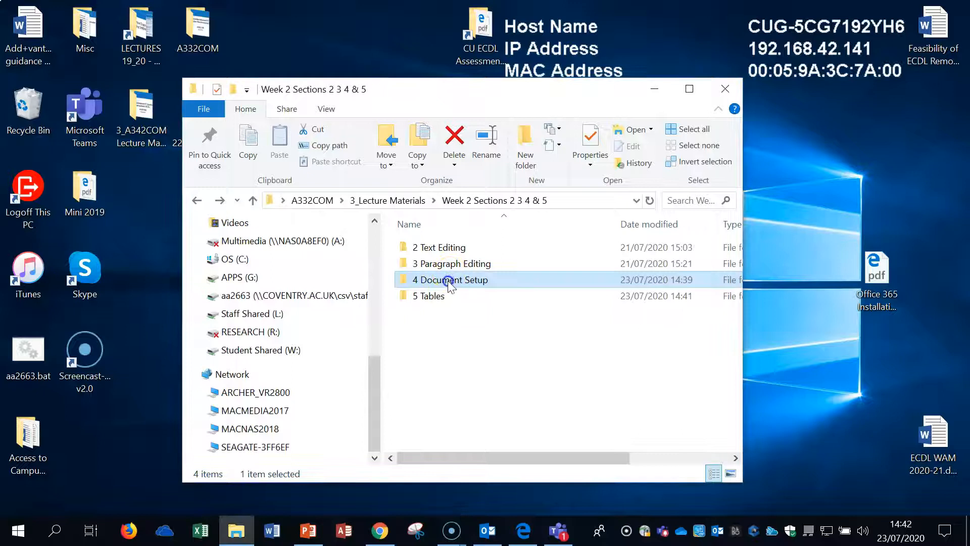
double_click(451, 284)
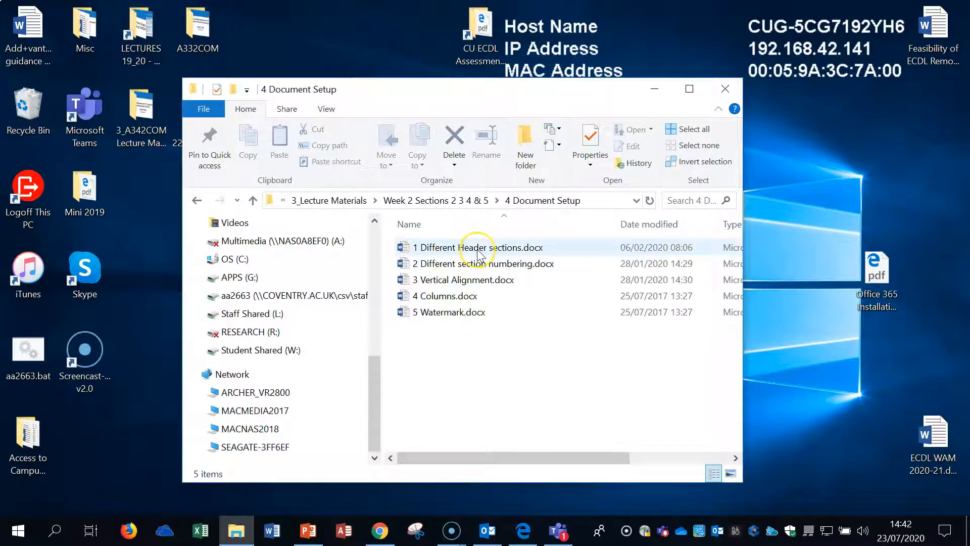
mouse_move(461, 255)
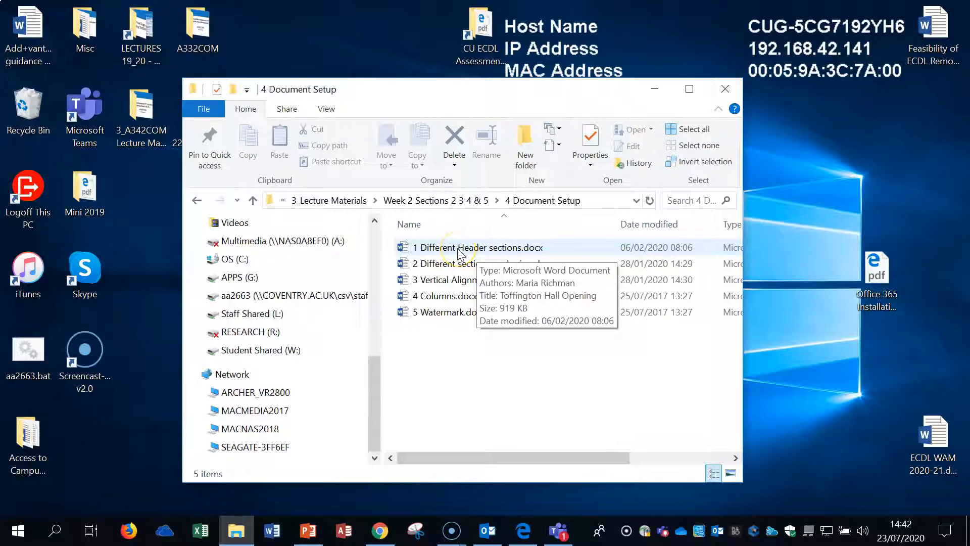
double_click(460, 252)
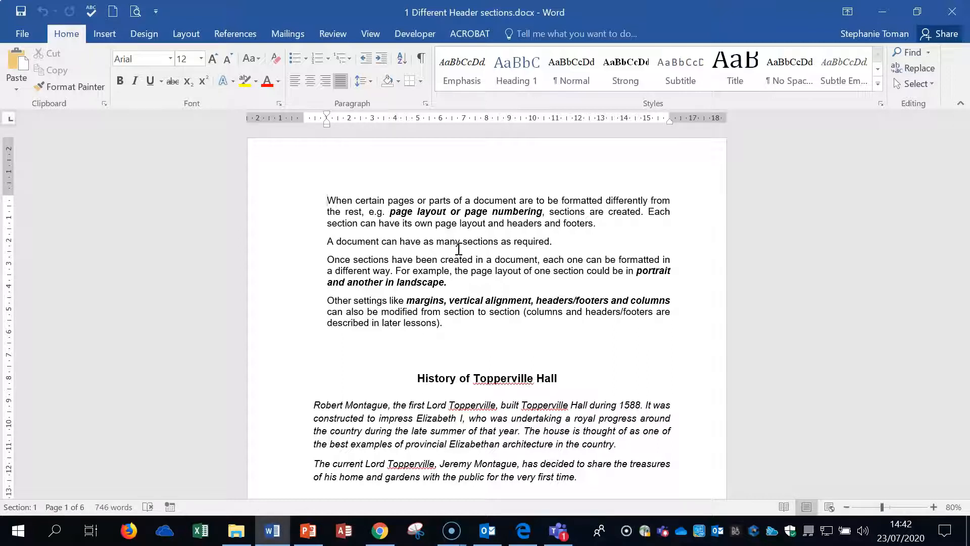
Step: Enter the trial text "gygyggyg" in the Section 1 header and check the headers on the following pages
double_click(335, 161)
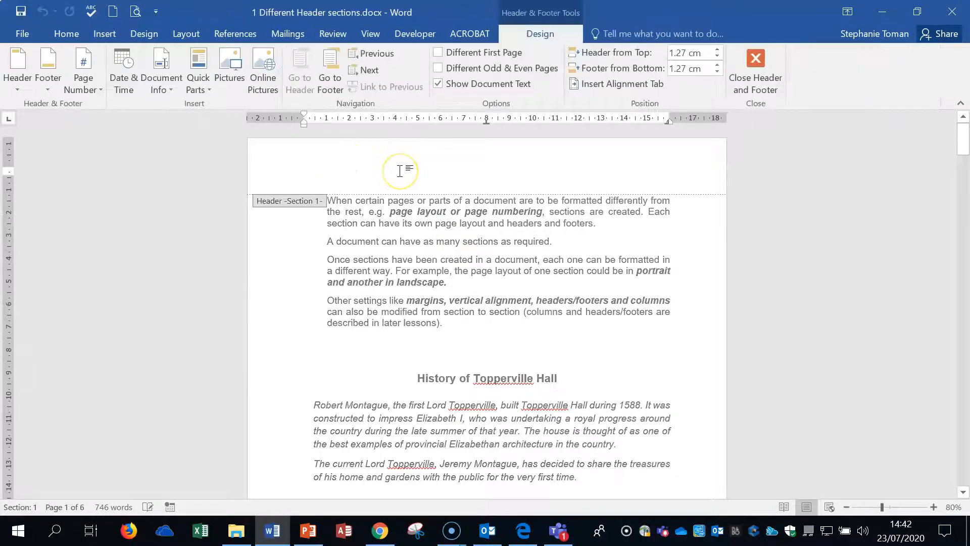
type("gygyggyg")
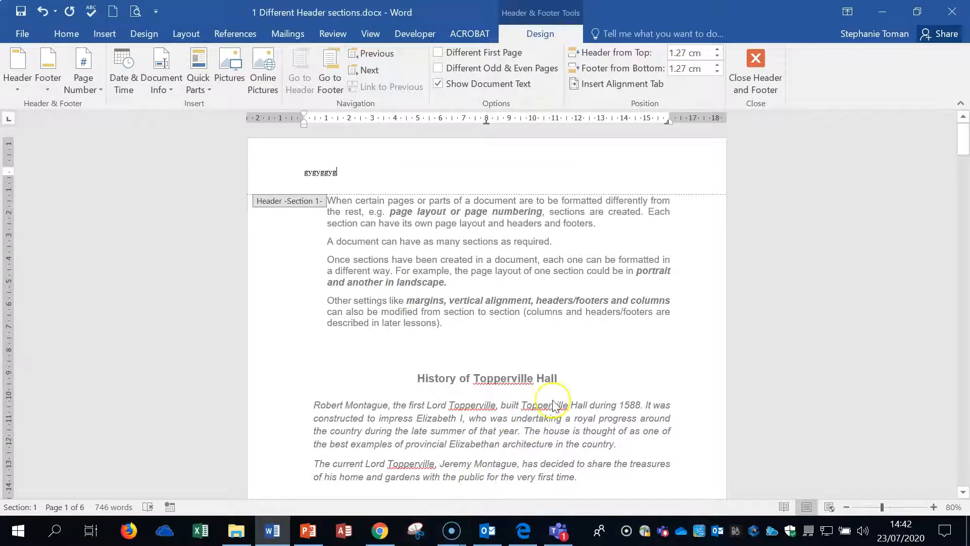
double_click(600, 352)
scroll(599, 353, "down", 7)
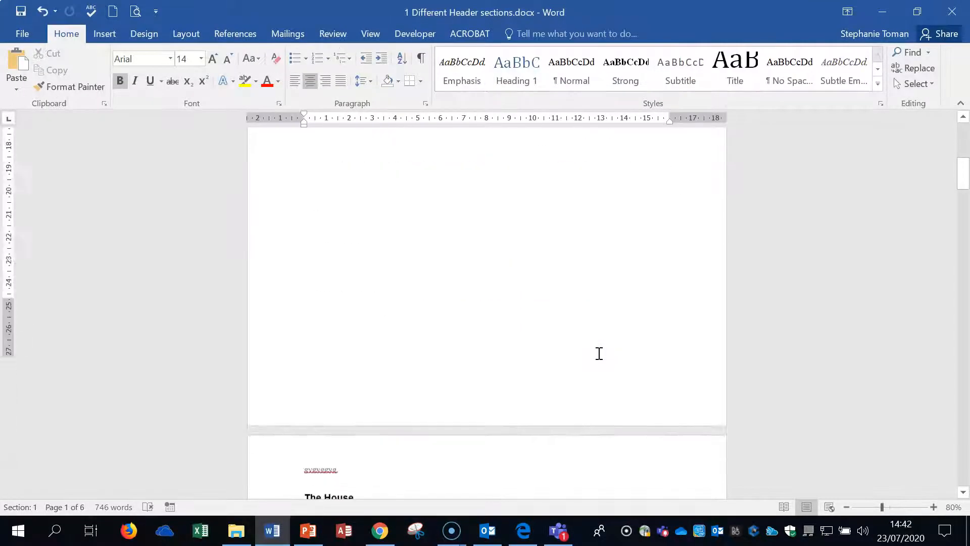
scroll(599, 353, "down", 15)
scroll(460, 305, "up", 20)
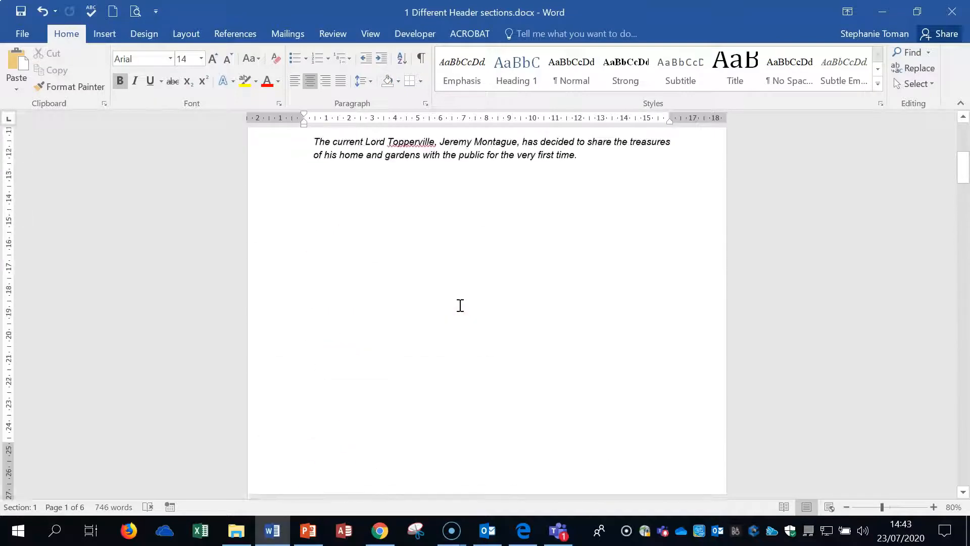
Step: Delete the trial text from the Section 1 header on the first page and return to the body text
scroll(460, 305, "up", 6)
double_click(354, 172)
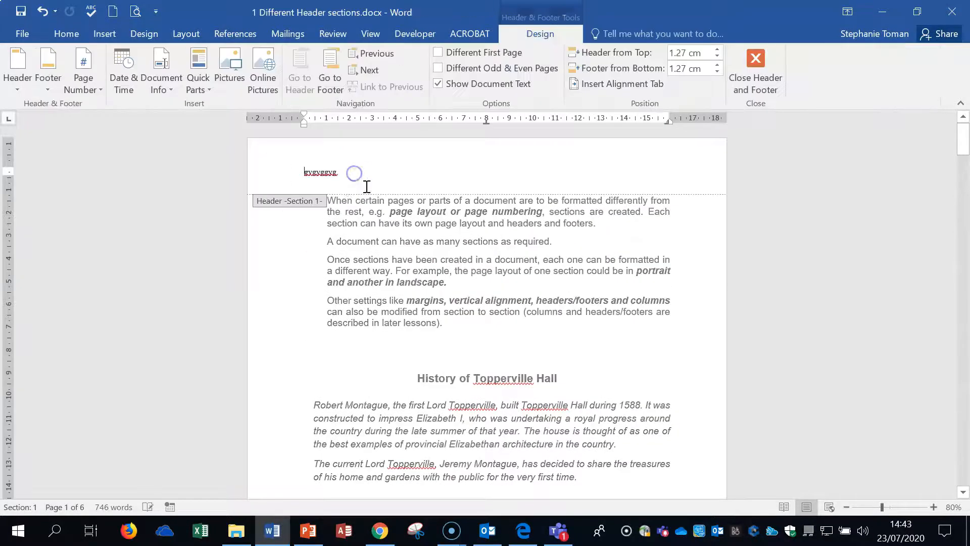
triple_click(410, 167)
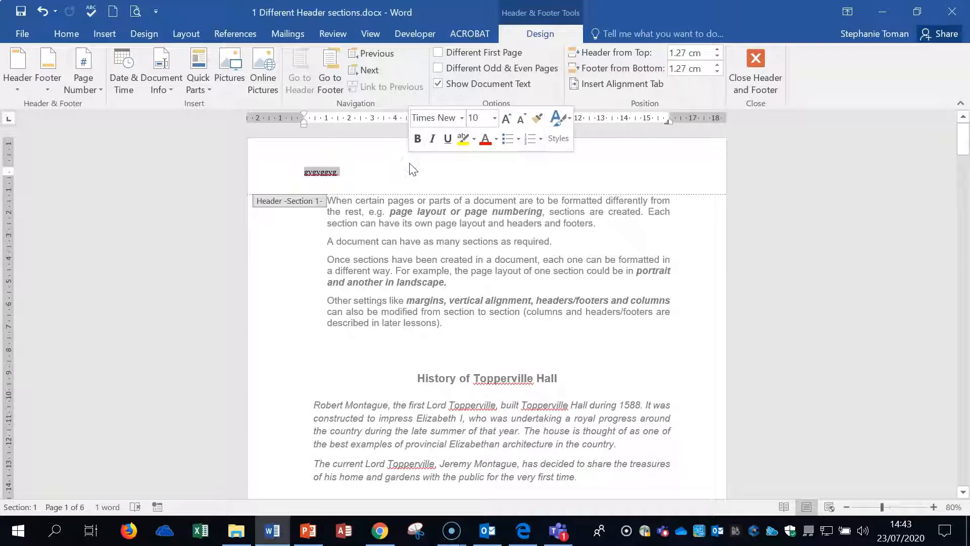
key("Delete")
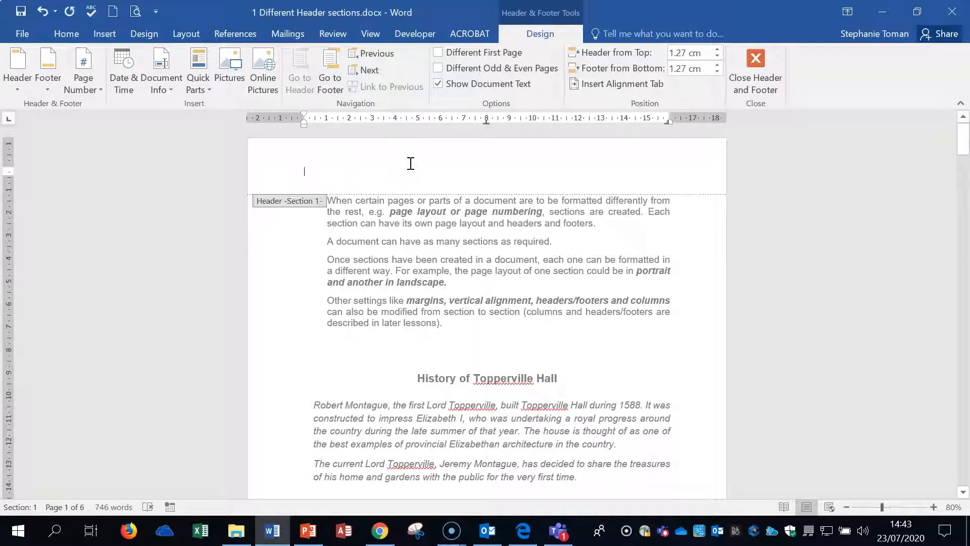
double_click(508, 329)
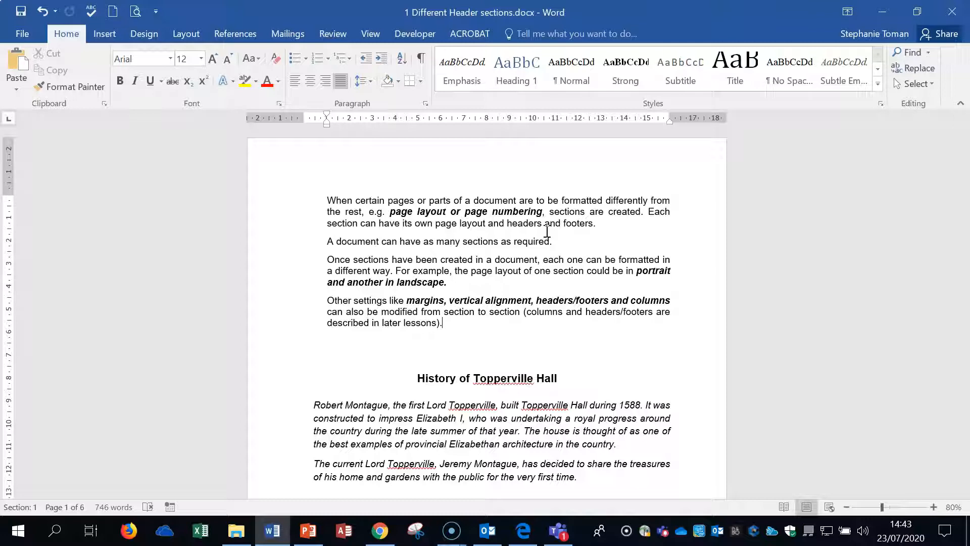
Step: Check whether the status bar is set to display the section number
right_click(27, 511)
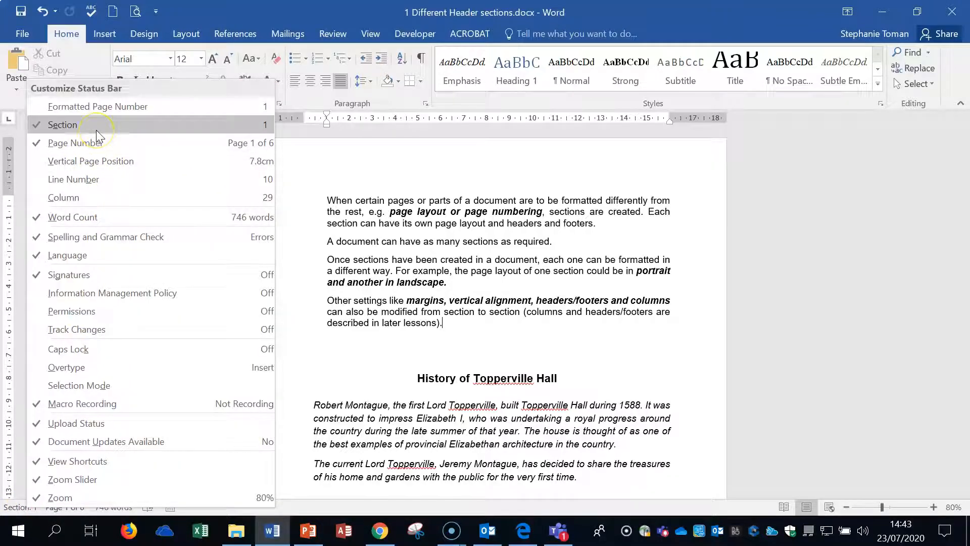
left_click(788, 232)
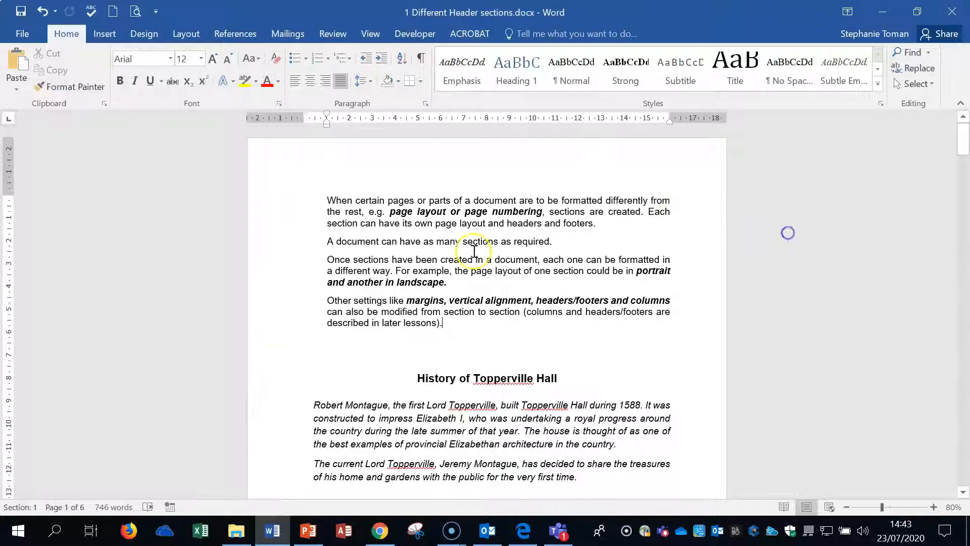
Step: Use Go To to jump to section 3 of the document
key("ctrl+g")
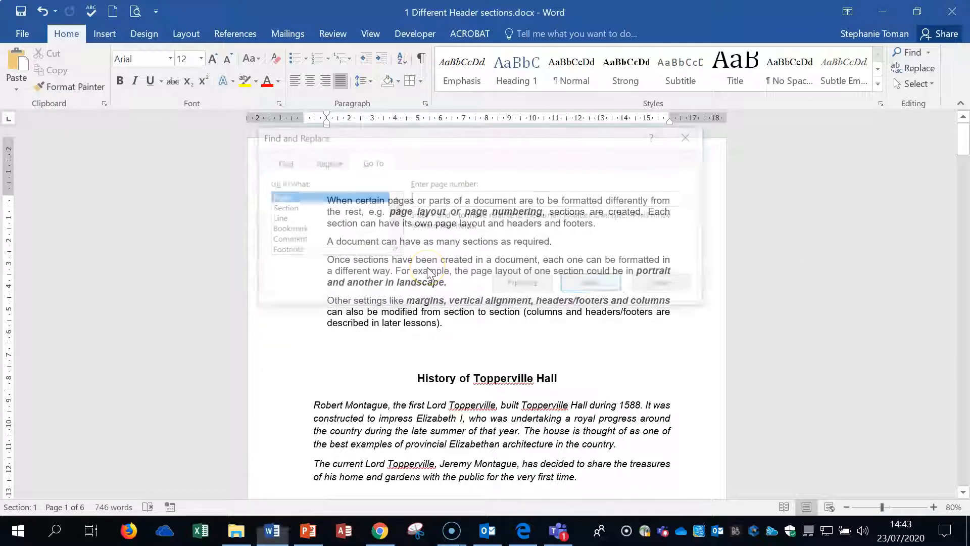
left_click(279, 208)
left_click(433, 199)
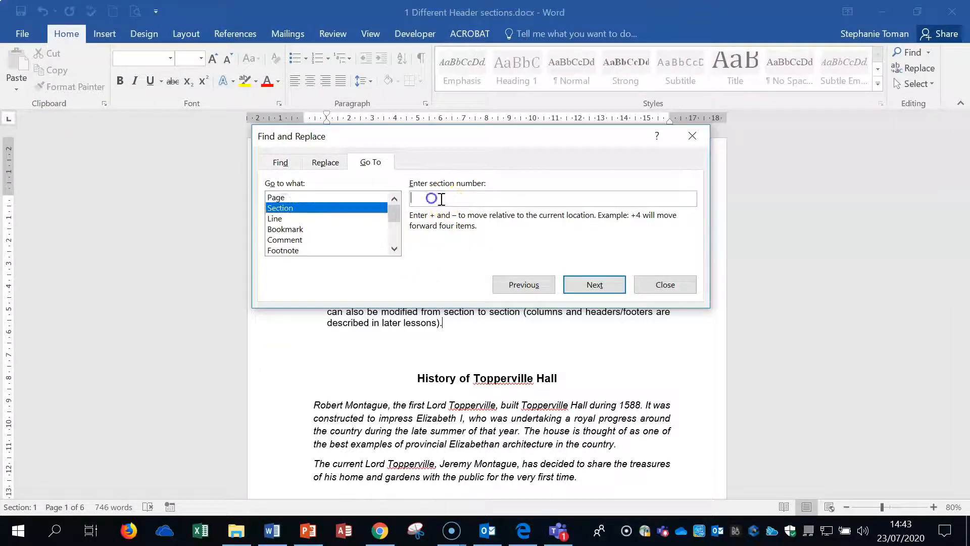
type("3")
left_click(595, 284)
left_click(661, 286)
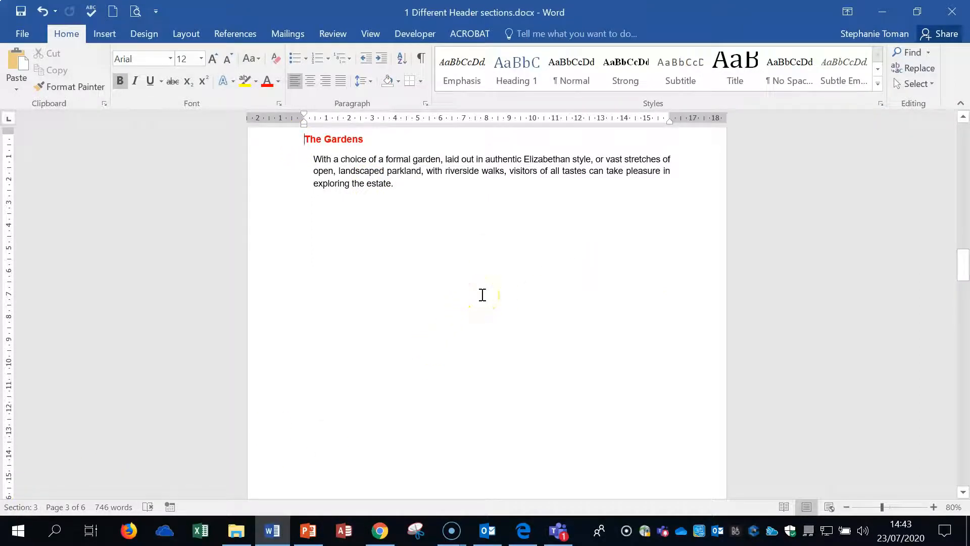
Step: Use Go To to return to page 1 and view the start of the document
key("ctrl+g")
left_click(280, 228)
left_click(422, 228)
type("1")
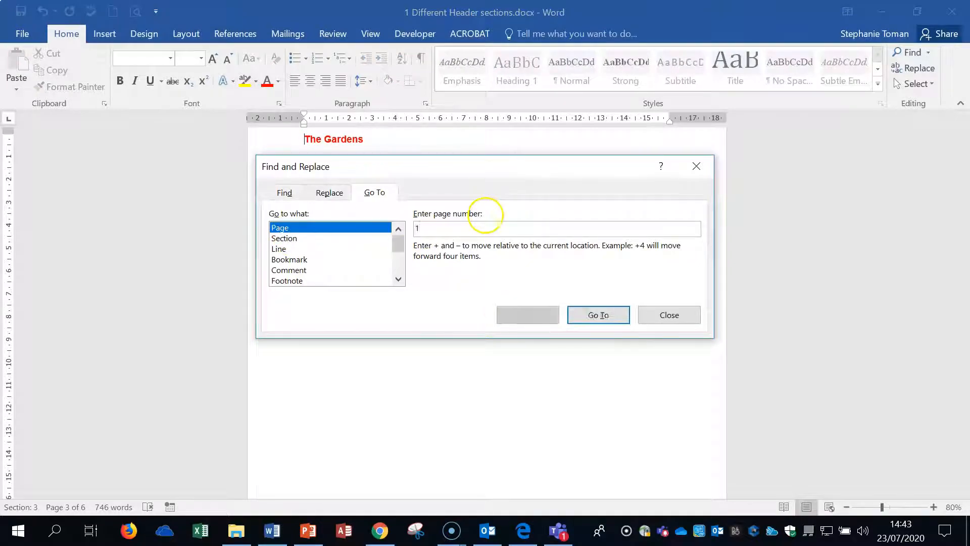
left_click(597, 314)
left_click(680, 314)
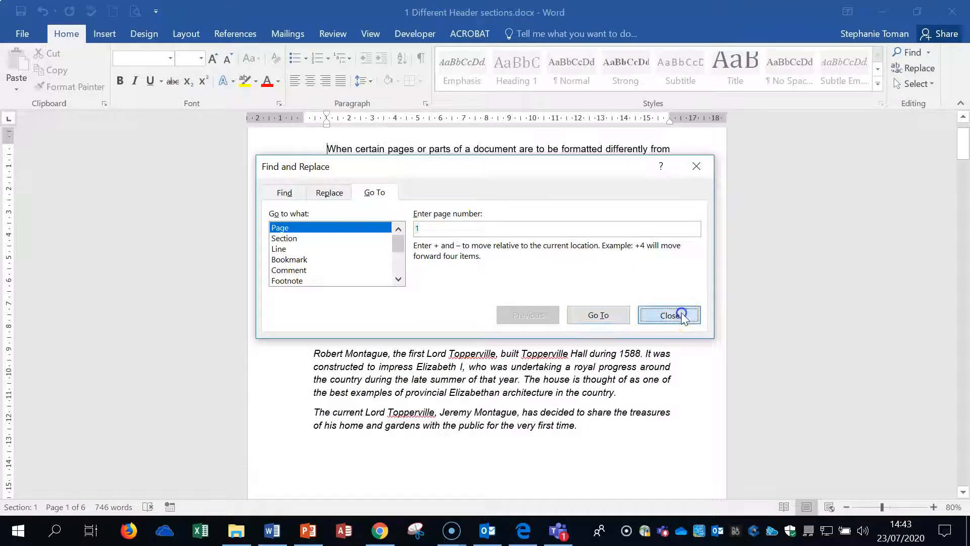
left_click(573, 196)
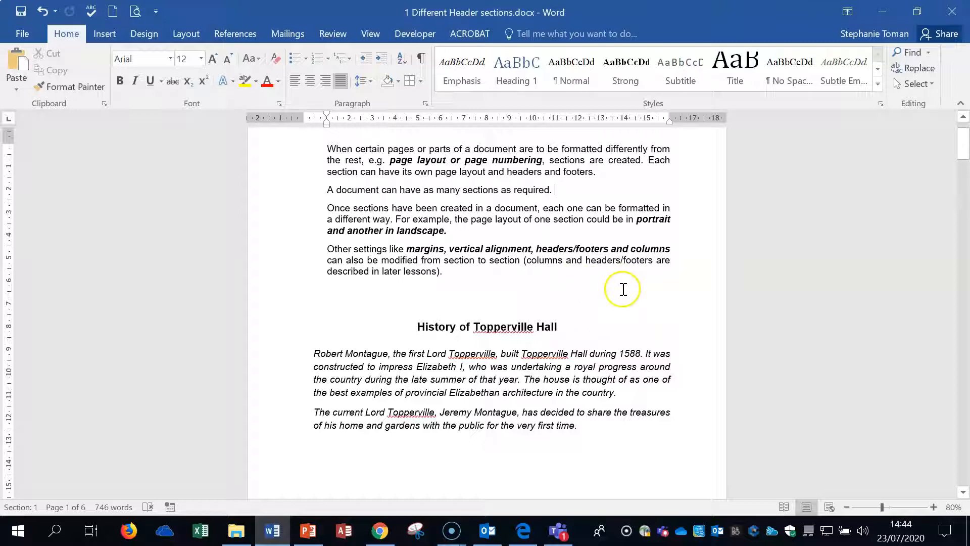
scroll(649, 286, "up", 2)
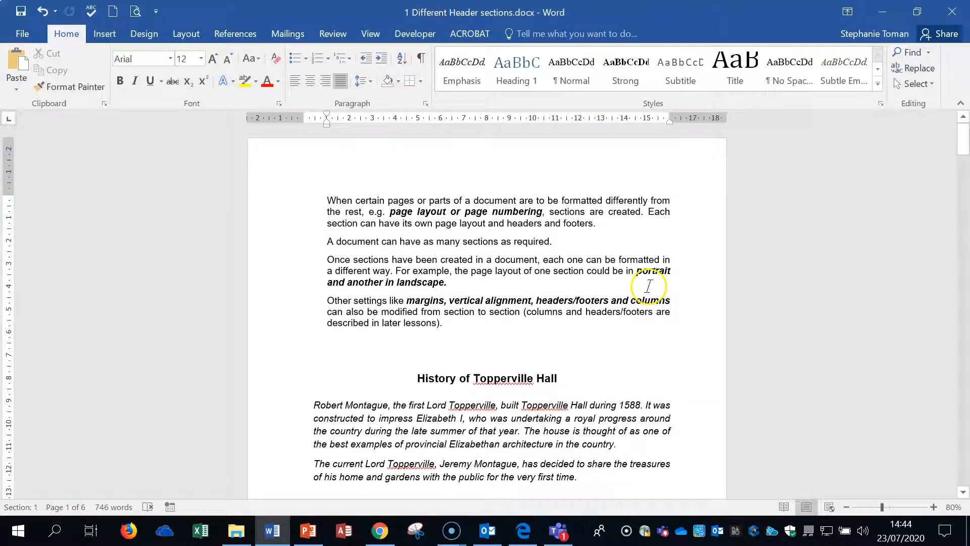
Step: Show the formatting marks and locate the section breaks ending the first two pages
left_click(421, 59)
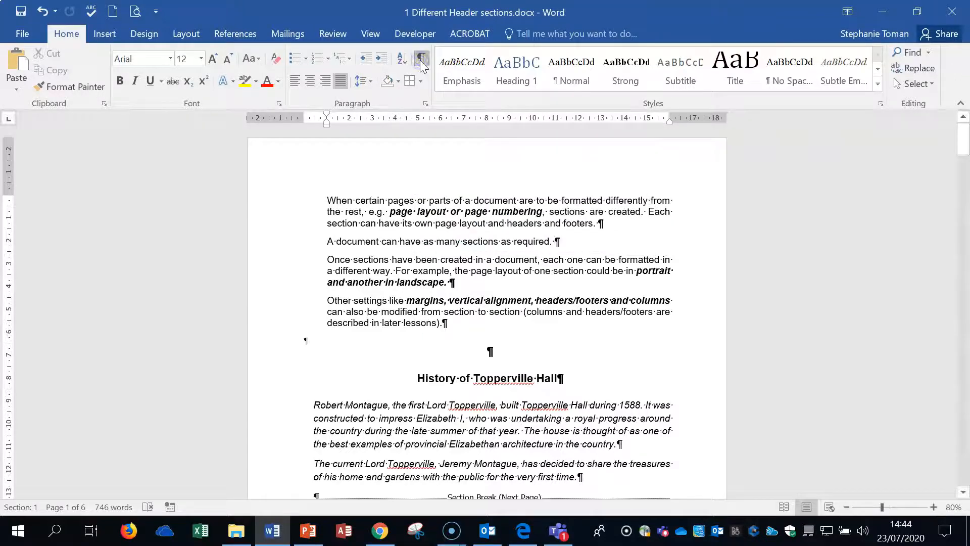
left_click(601, 223)
scroll(601, 372, "down", 4)
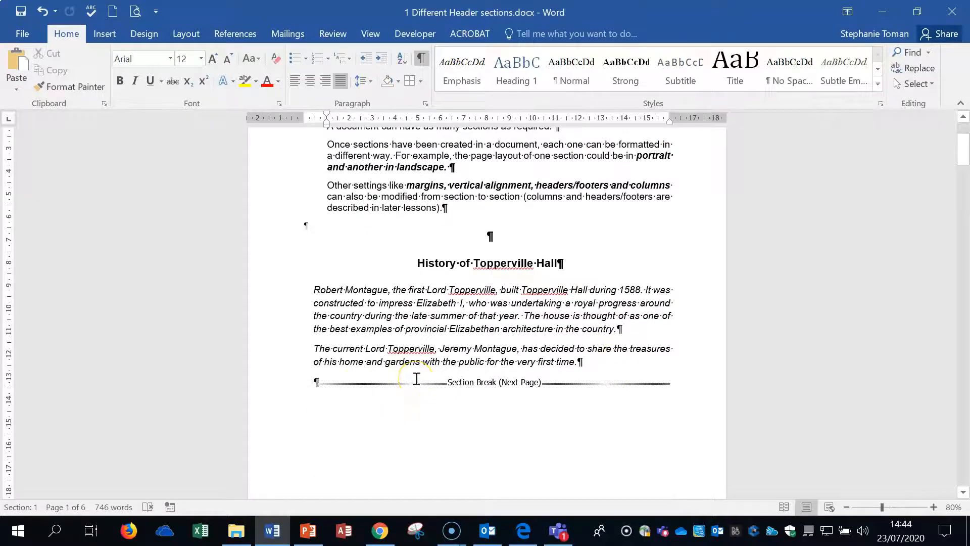
scroll(487, 316, "down", 20)
Step: Review the available page and section break types with the cursor at the section break below The House text
left_click(555, 323)
left_click(186, 33)
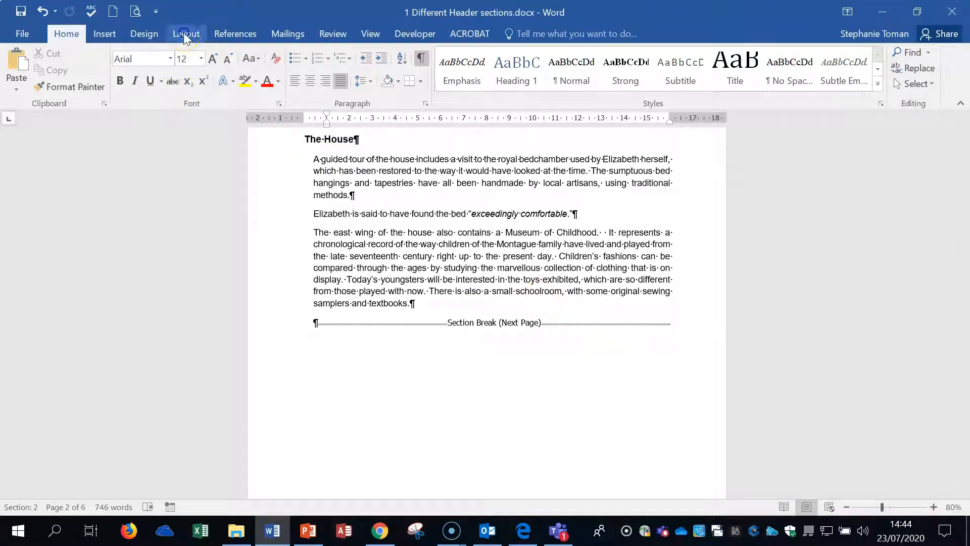
left_click(197, 50)
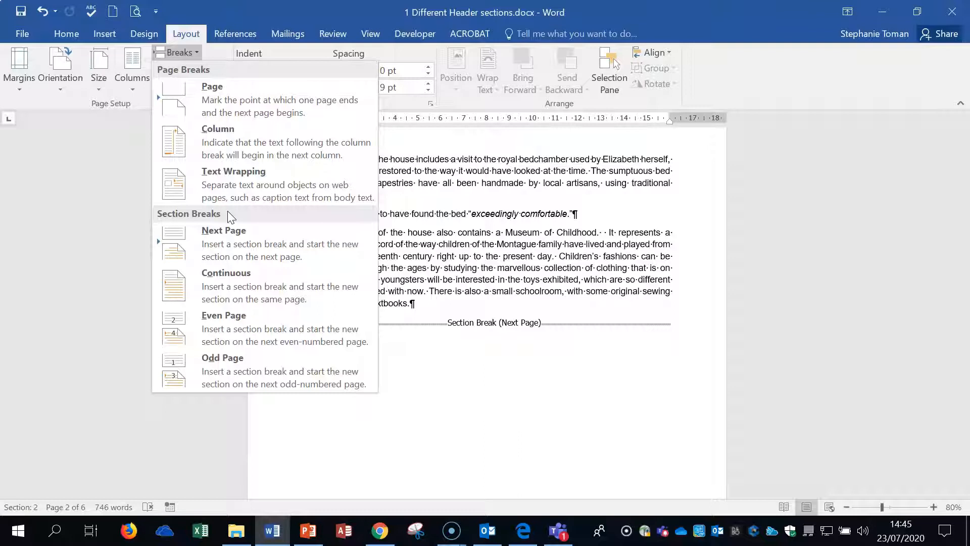
left_click(518, 390)
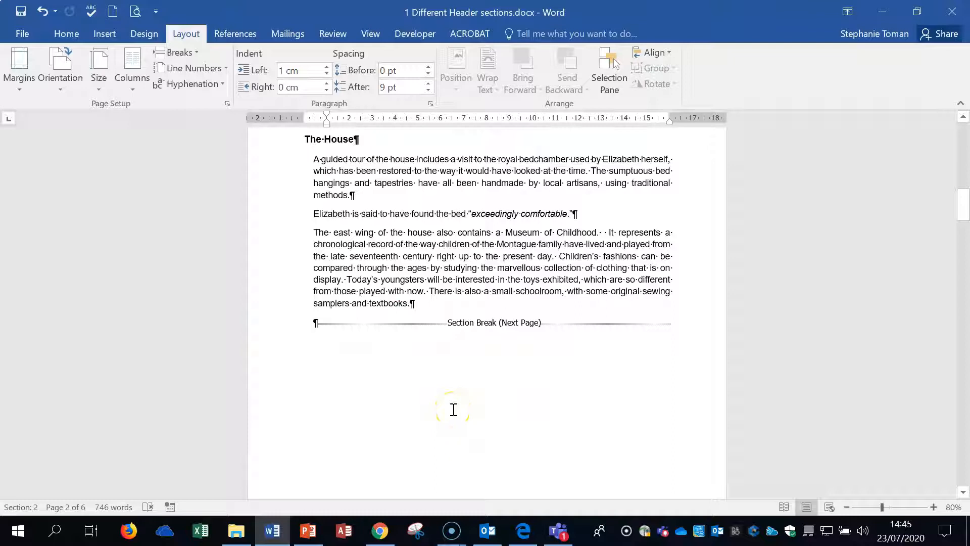
Step: Examine how the section breaks divide the pages at 30% zoom, and restore the zoom to 80% on page 1
scroll(502, 365, "up", 10)
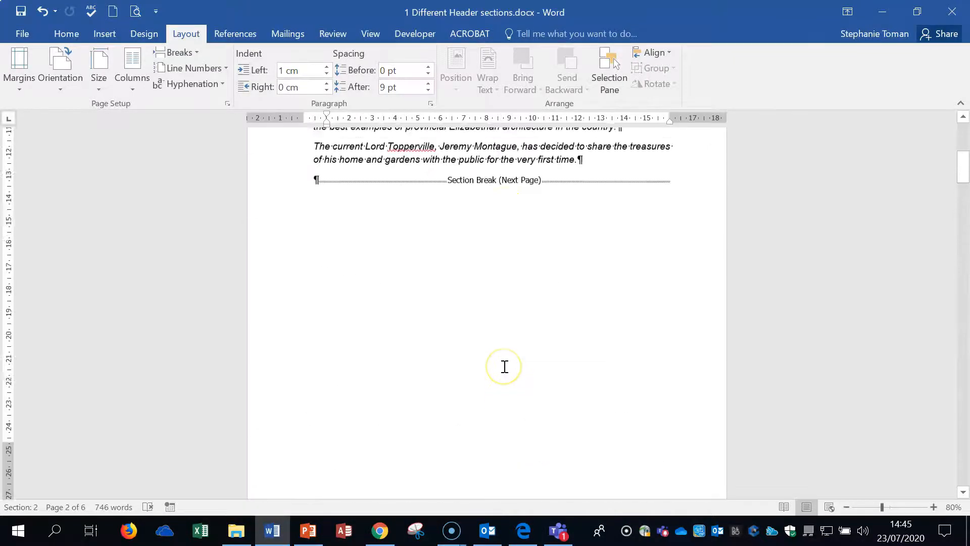
scroll(504, 366, "up", 5)
scroll(600, 361, "down", 3)
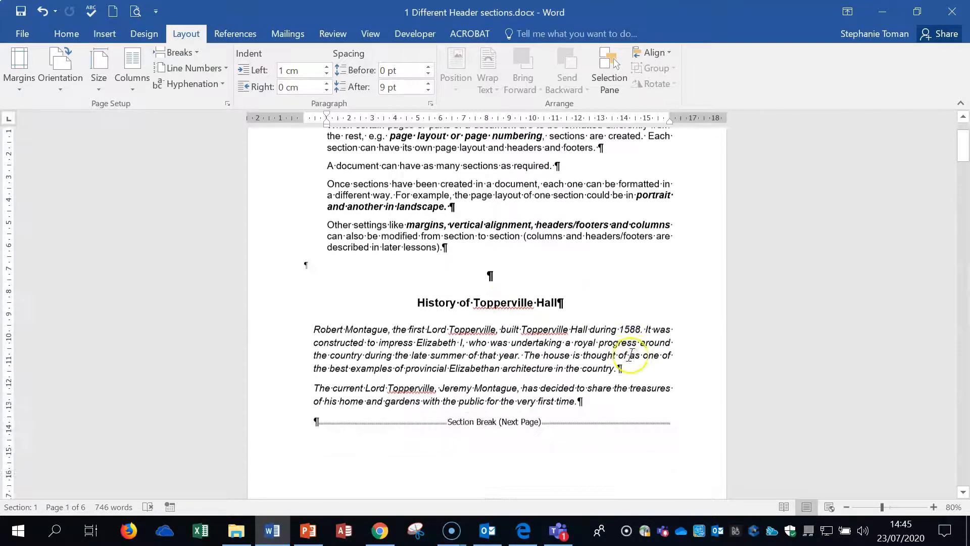
left_click(847, 507)
left_click(847, 507)
left_click(846, 507)
left_click(847, 507)
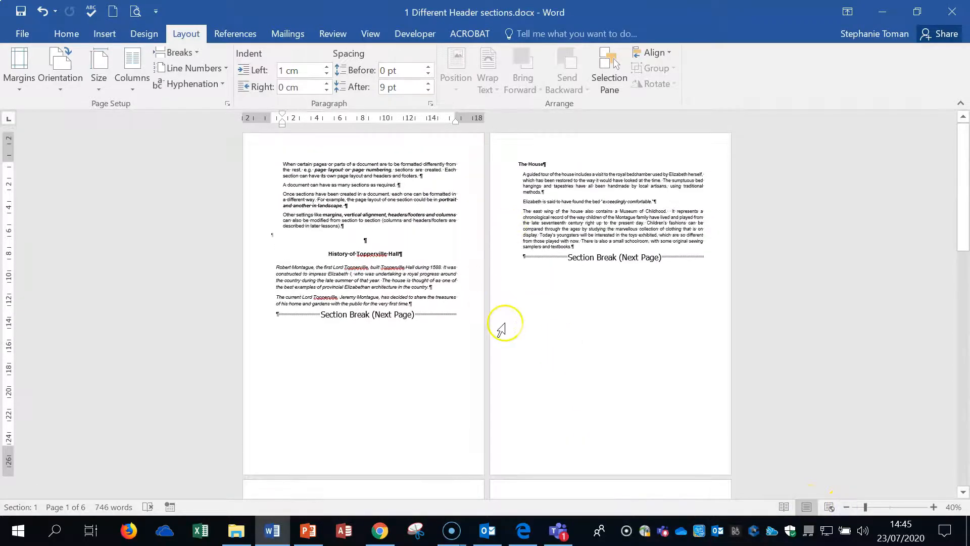
left_click(846, 507)
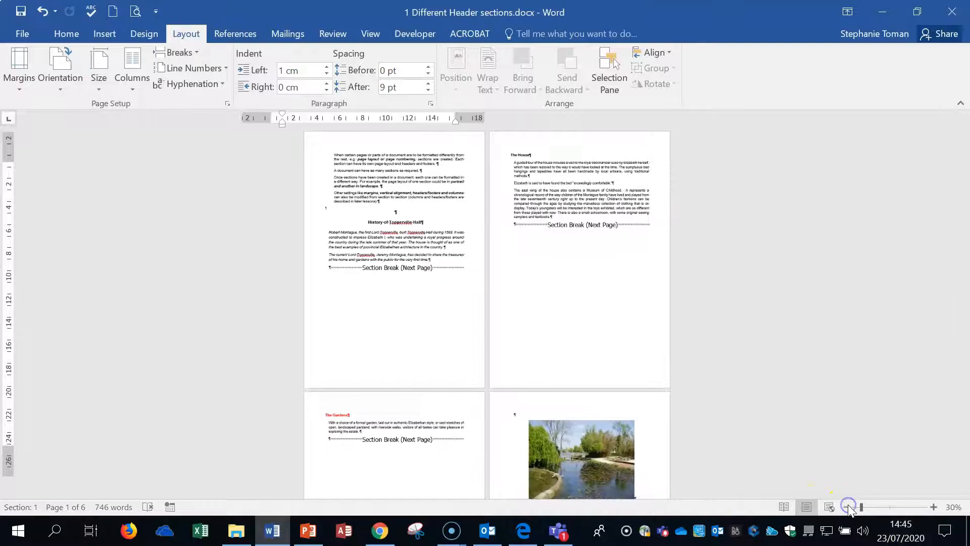
left_click(933, 506)
left_click(933, 506)
left_click(933, 507)
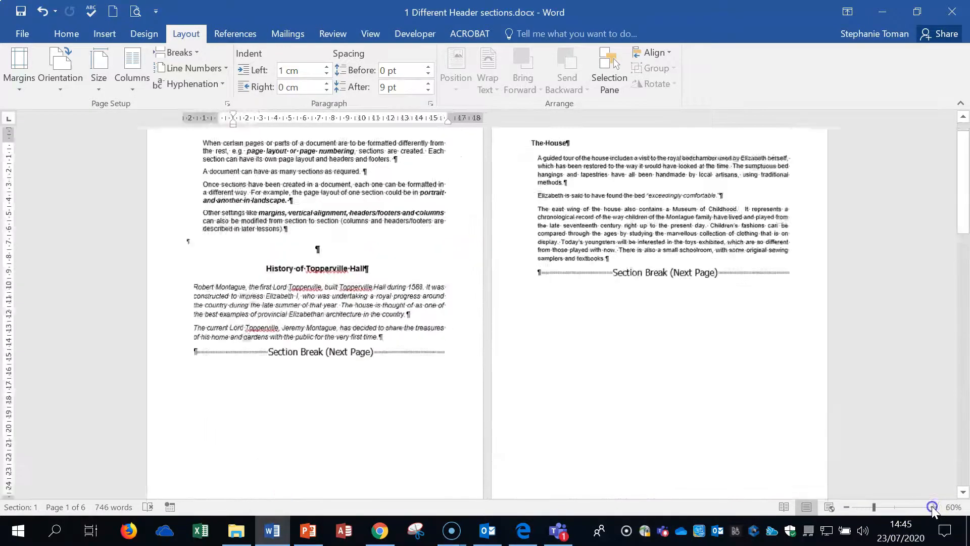
left_click(932, 507)
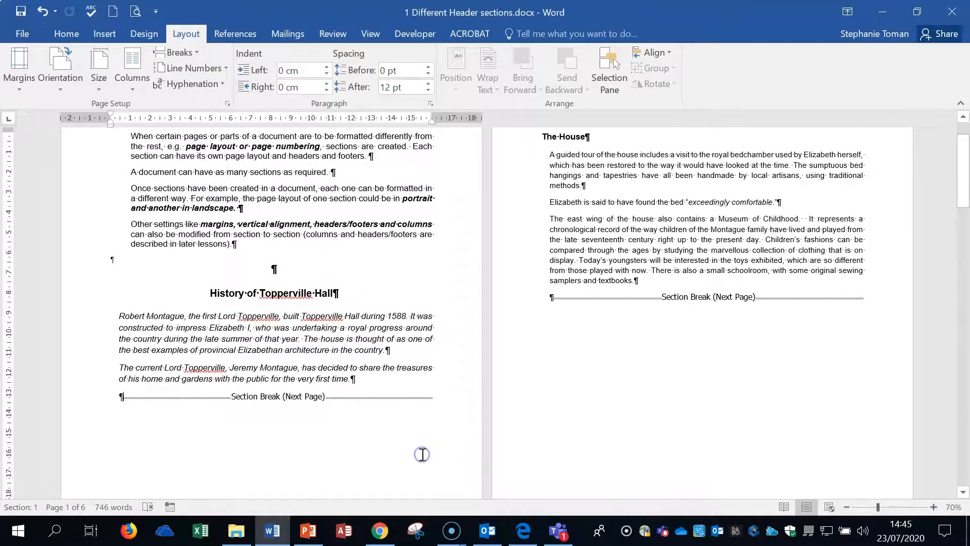
left_click(933, 506)
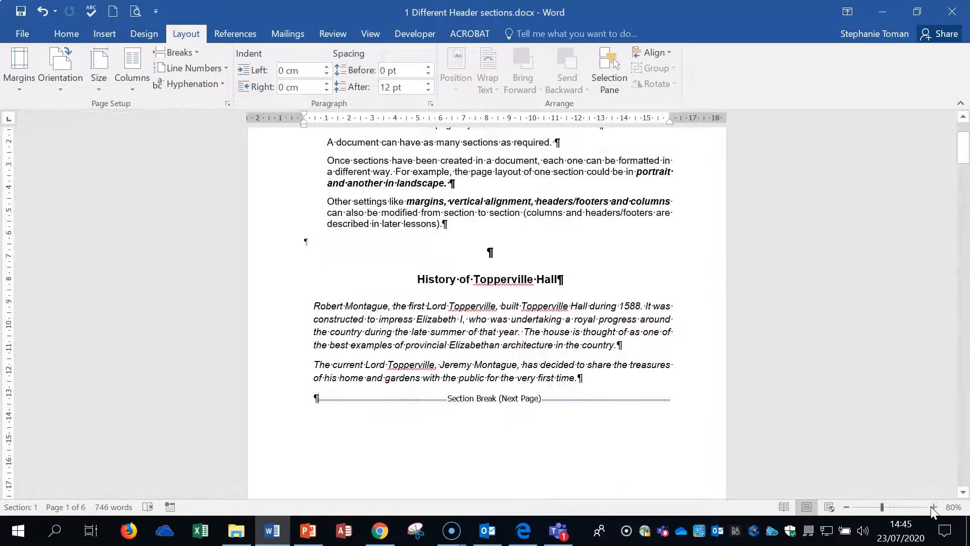
scroll(648, 423, "up", 3)
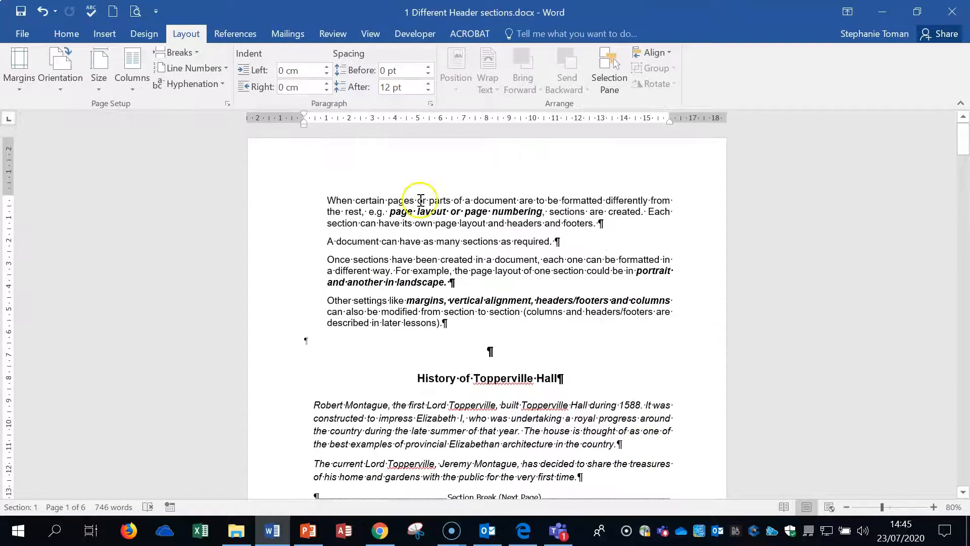
scroll(594, 396, "down", 3)
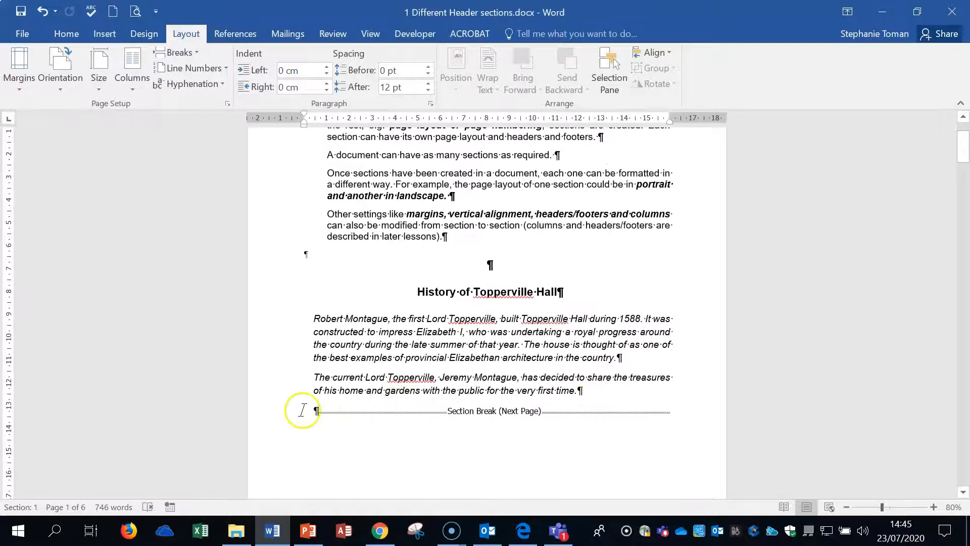
Step: Set the vertical alignment of the section containing History of Topperville Hall to Center, applied to this section only
left_click(418, 293)
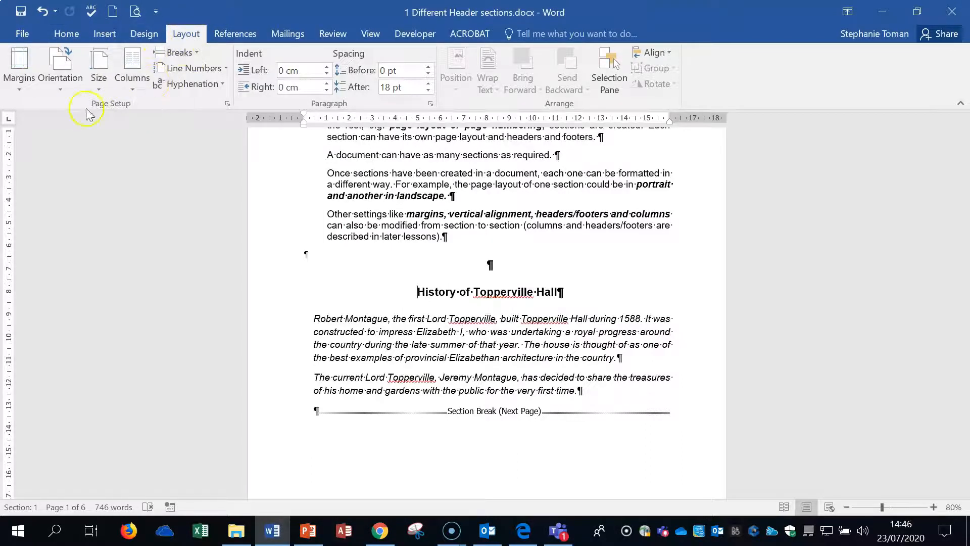
left_click(228, 104)
left_click_drag(483, 42, 760, 68)
left_click(710, 96)
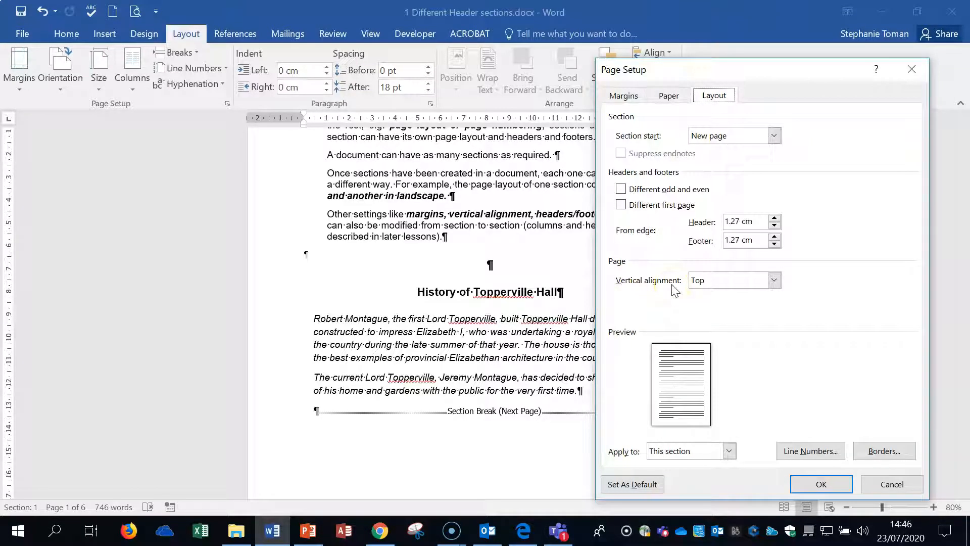
left_click(773, 280)
left_click(752, 304)
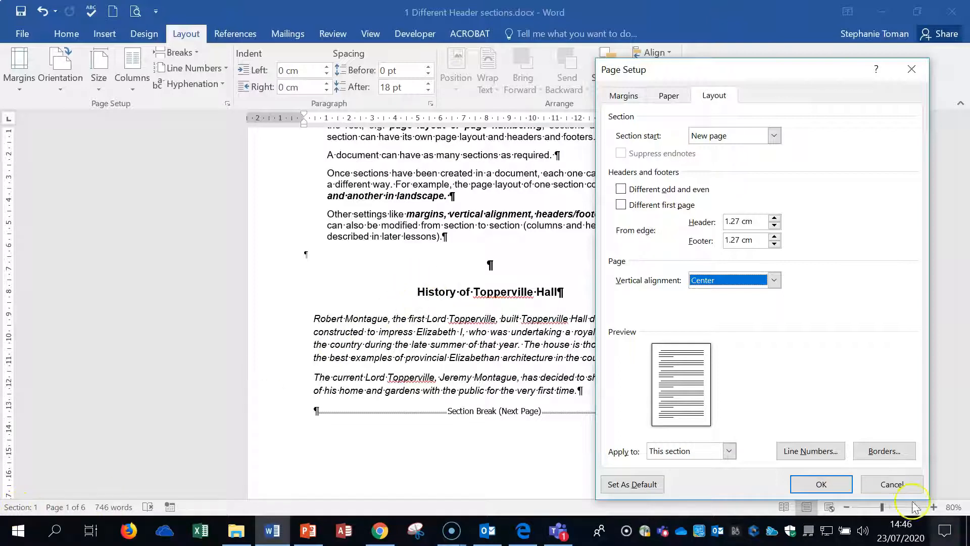
left_click(821, 485)
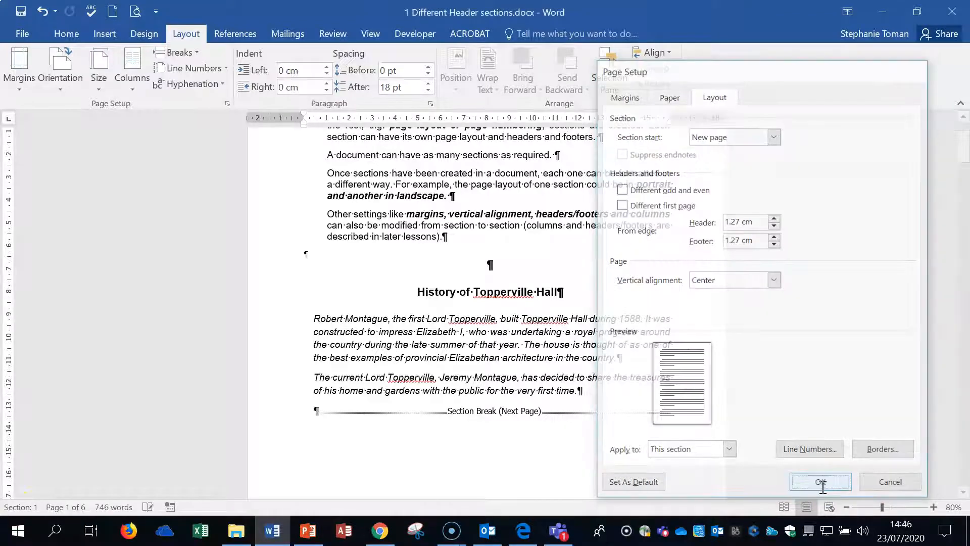
left_click(662, 333)
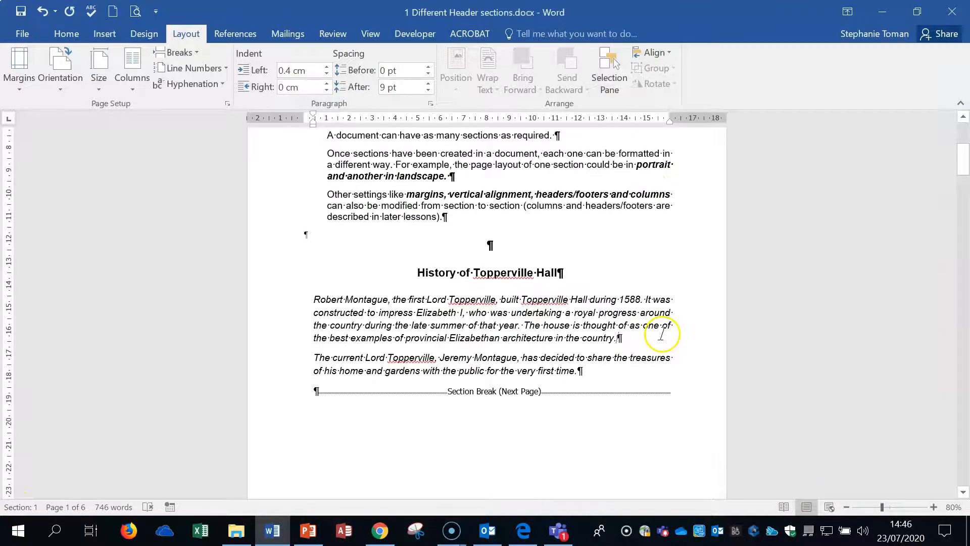
scroll(662, 334, "up", 3)
scroll(663, 334, "down", 6)
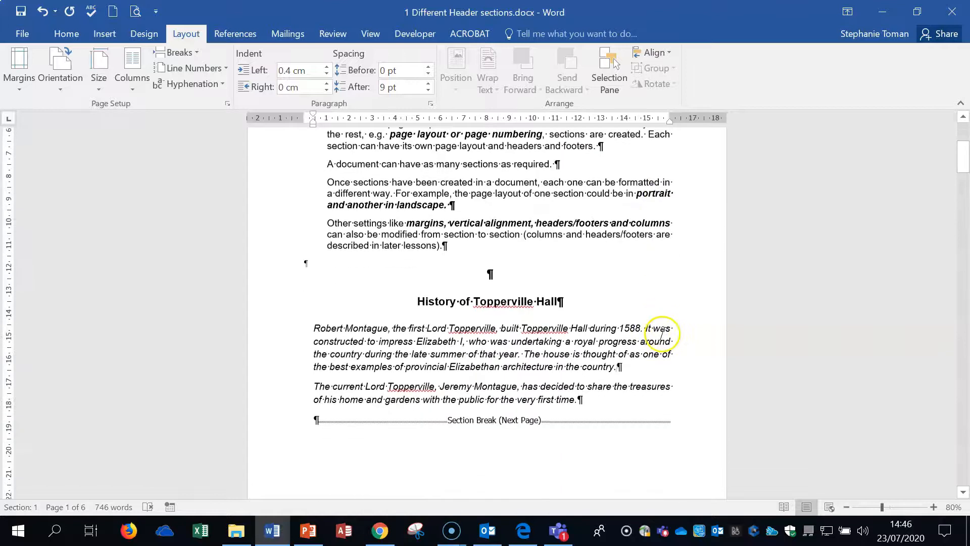
scroll(662, 332, "up", 2)
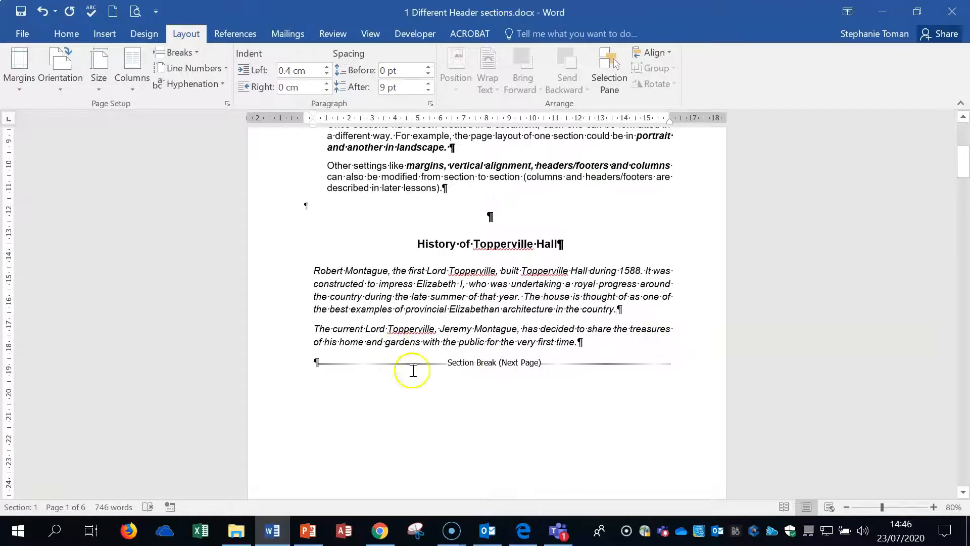
Step: Change the page orientation of The House section to landscape and compare it with the preceding page
left_click(320, 362)
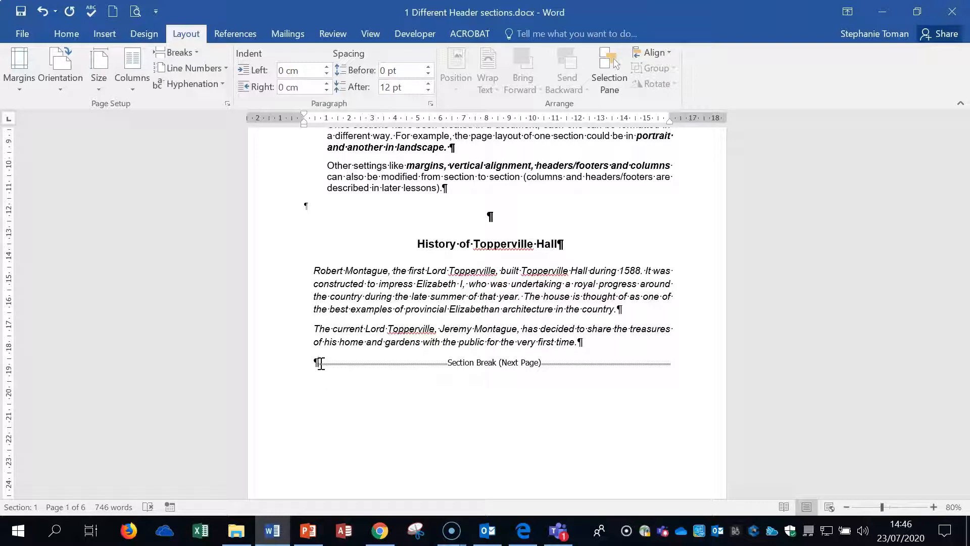
scroll(528, 349, "down", 5)
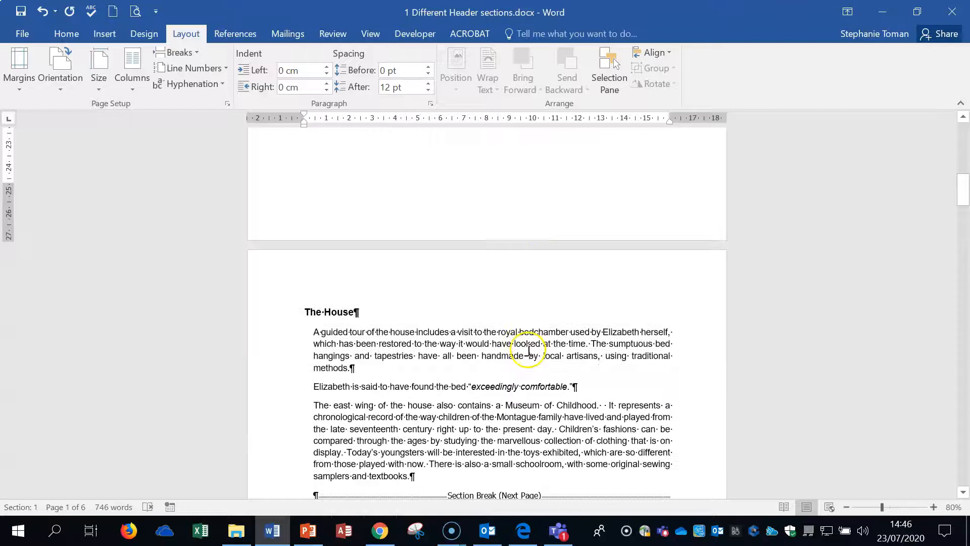
scroll(540, 347, "down", 2)
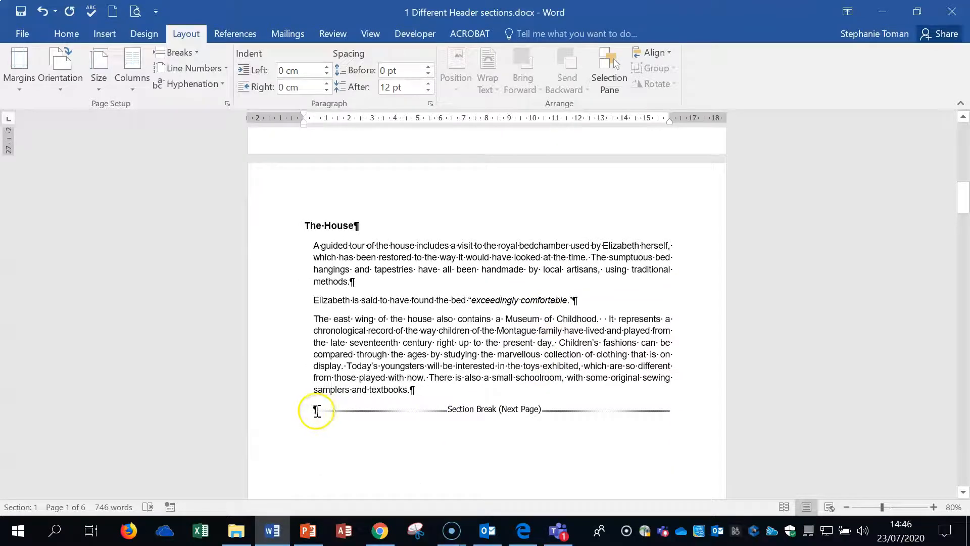
left_click(303, 225)
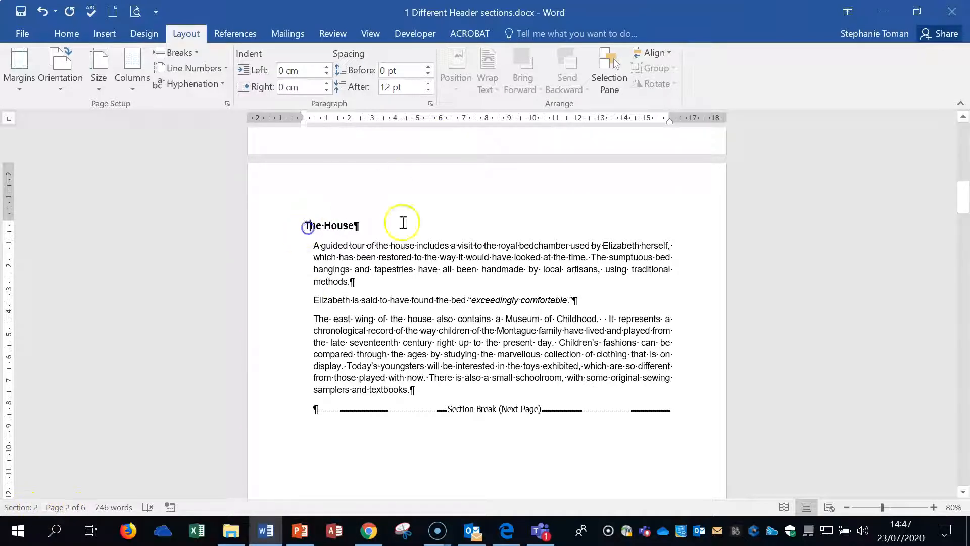
left_click(304, 222)
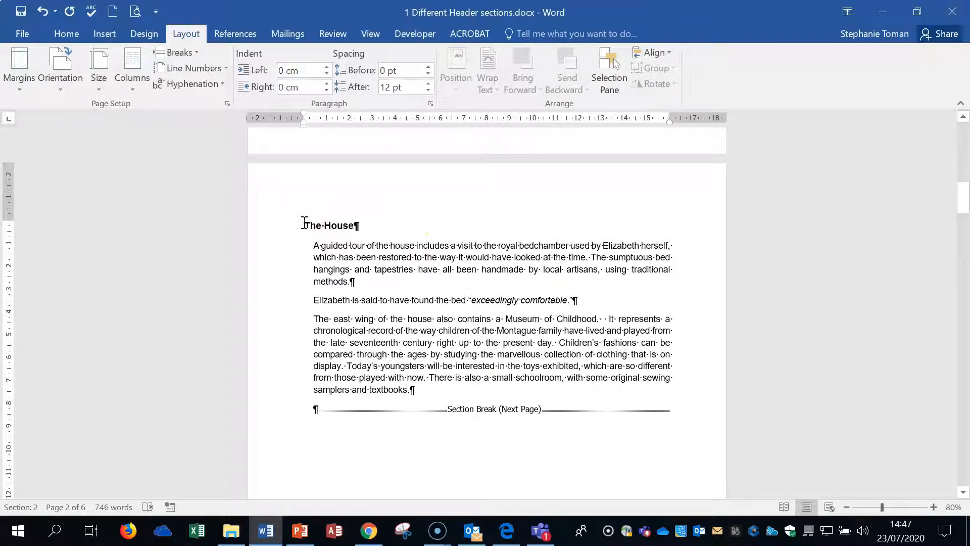
left_click(59, 90)
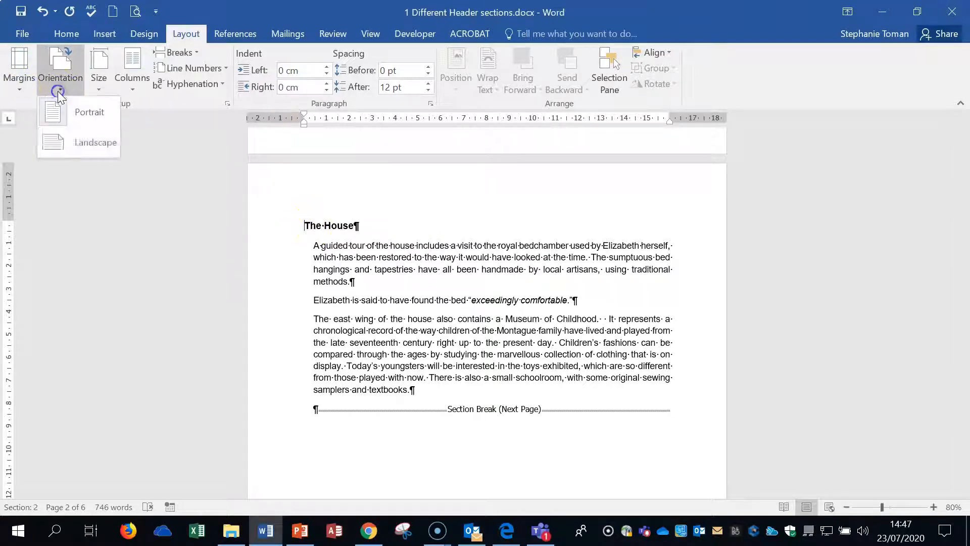
left_click(71, 144)
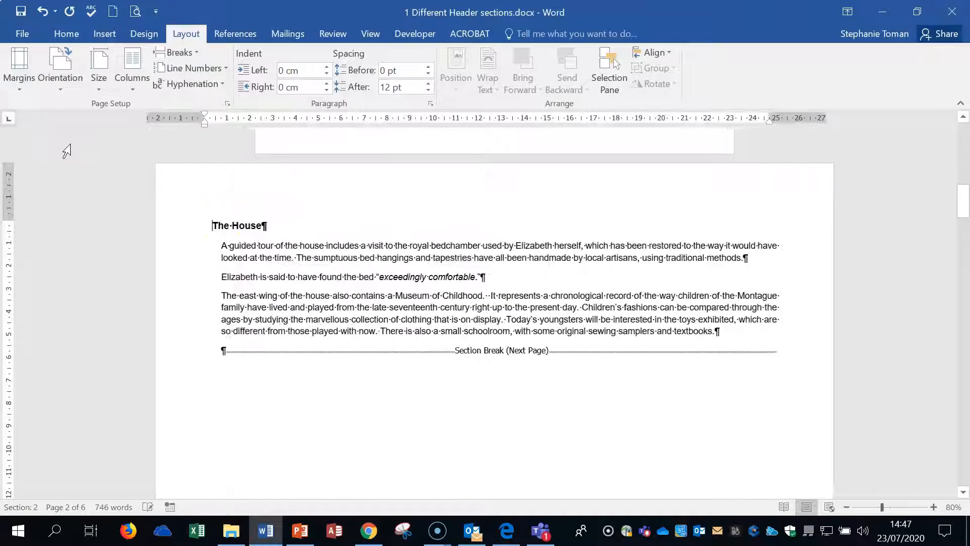
scroll(641, 296, "up", 5)
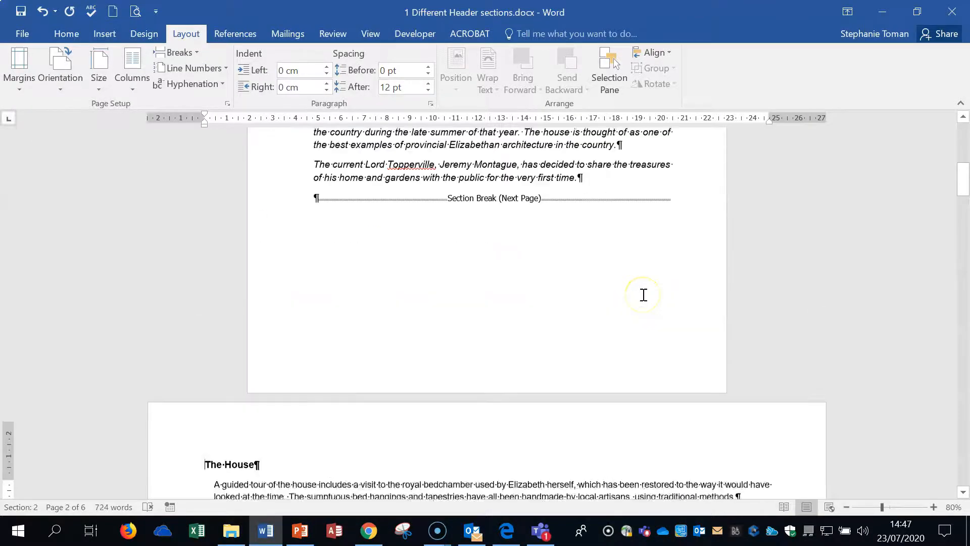
scroll(642, 295, "down", 2)
scroll(643, 294, "down", 9)
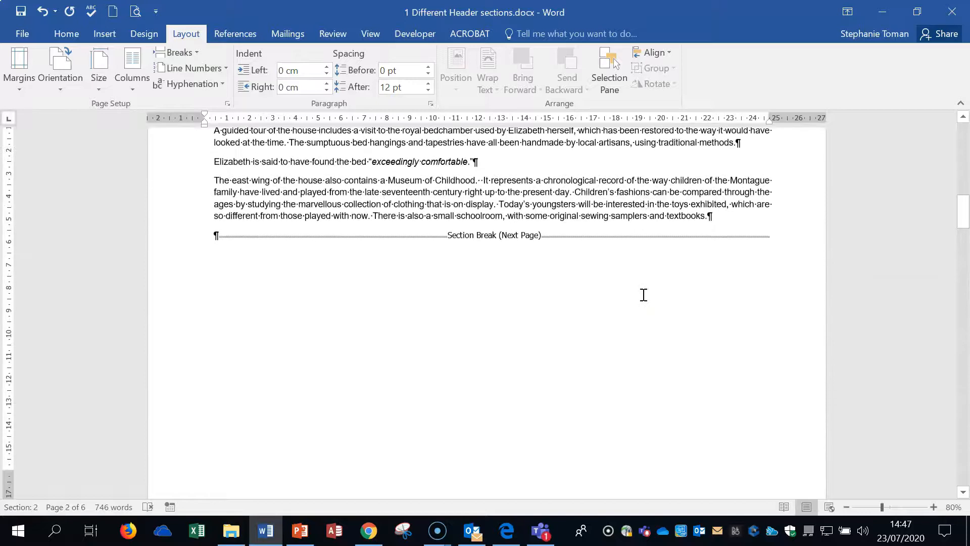
scroll(643, 294, "up", 5)
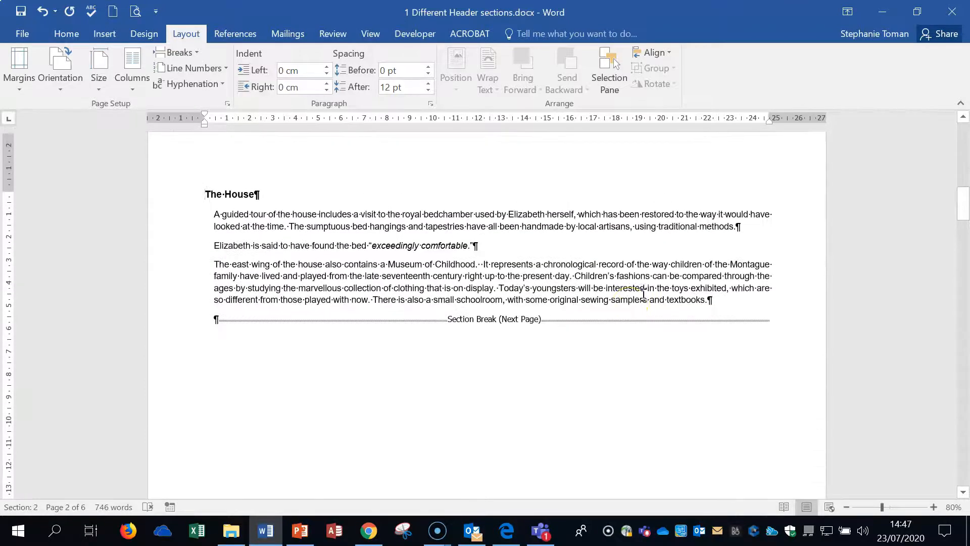
scroll(525, 319, "up", 5)
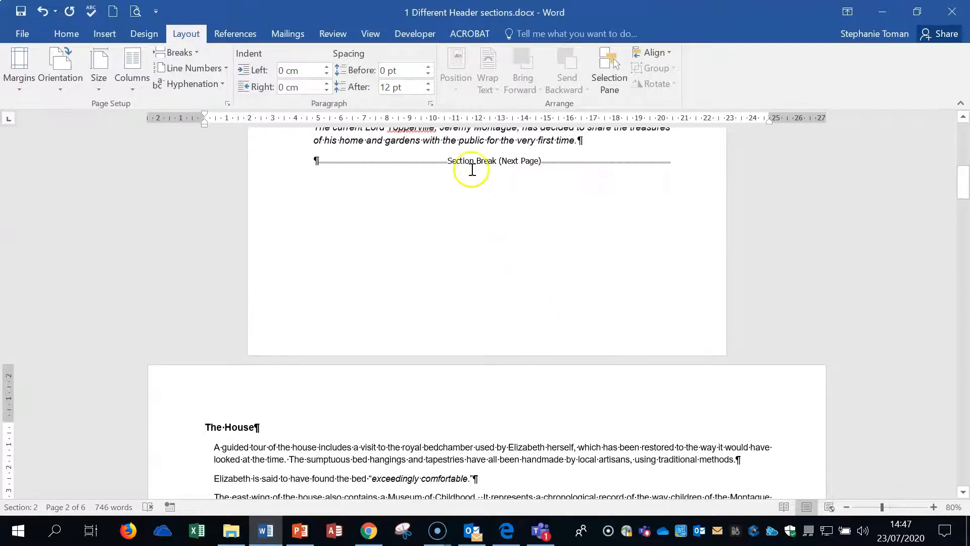
Step: Set the top margin of The Gardens section to 5.5 cm, applied to this section only
scroll(552, 373, "down", 4)
scroll(552, 374, "down", 7)
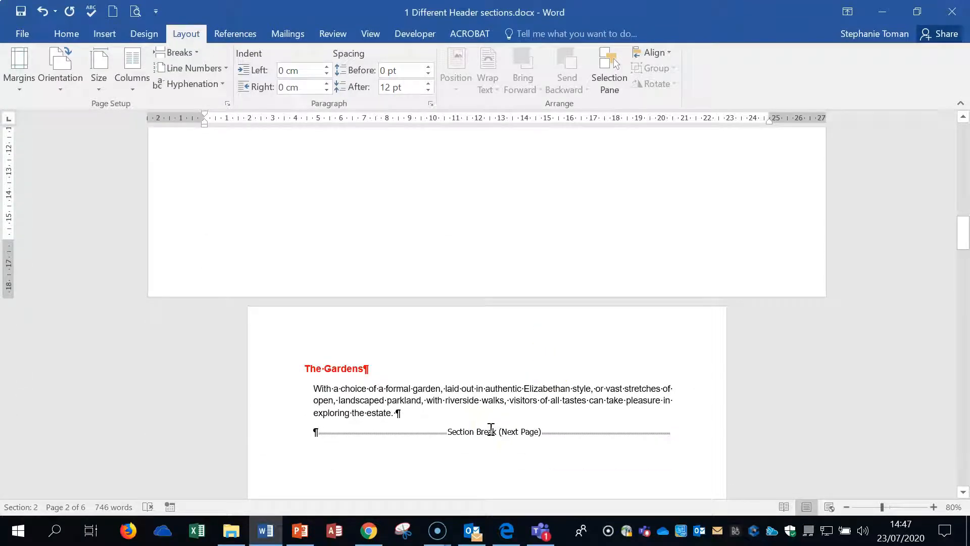
left_click(301, 367)
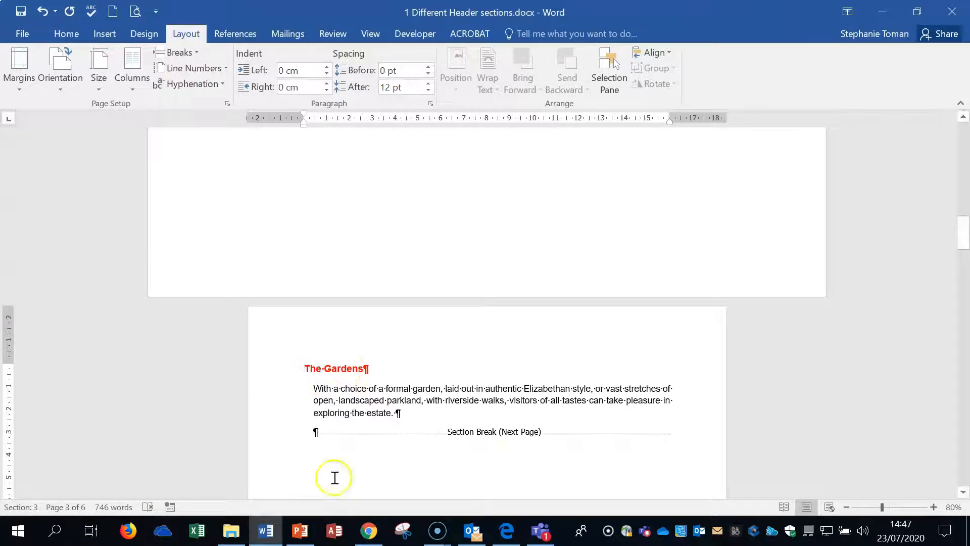
left_click(19, 87)
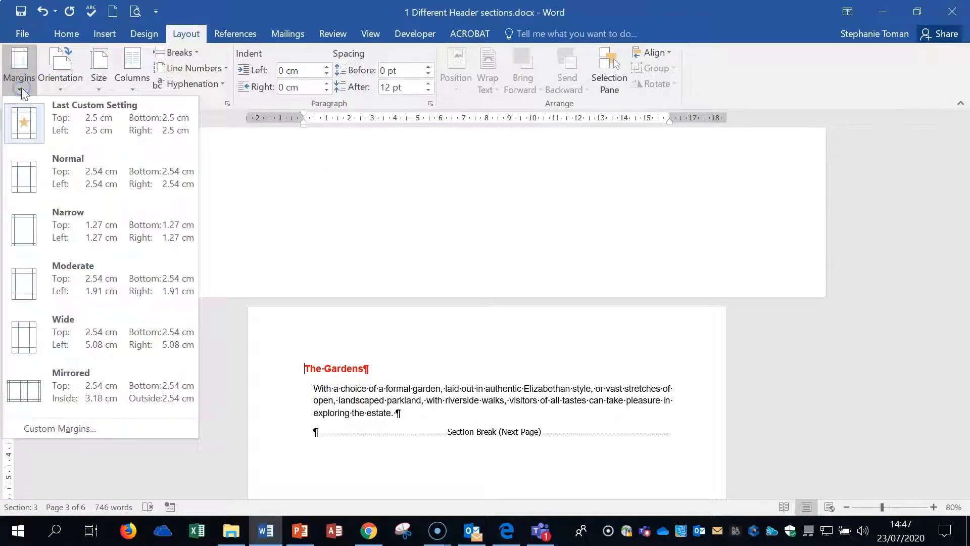
left_click(88, 430)
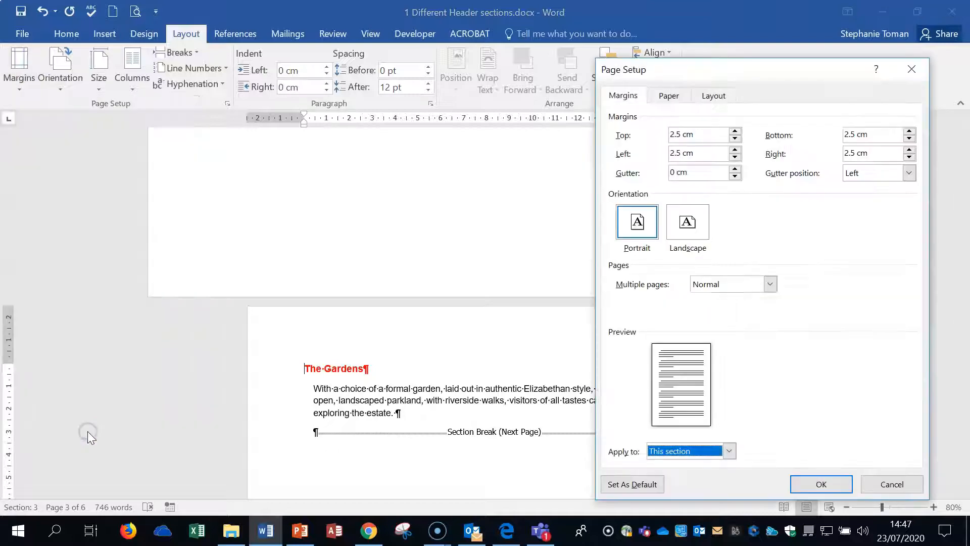
left_click(667, 133)
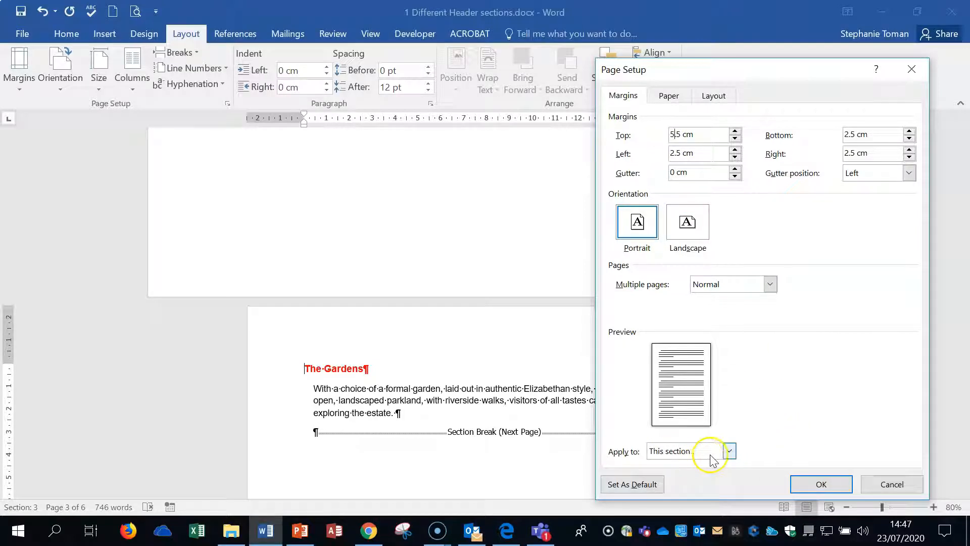
left_click(729, 451)
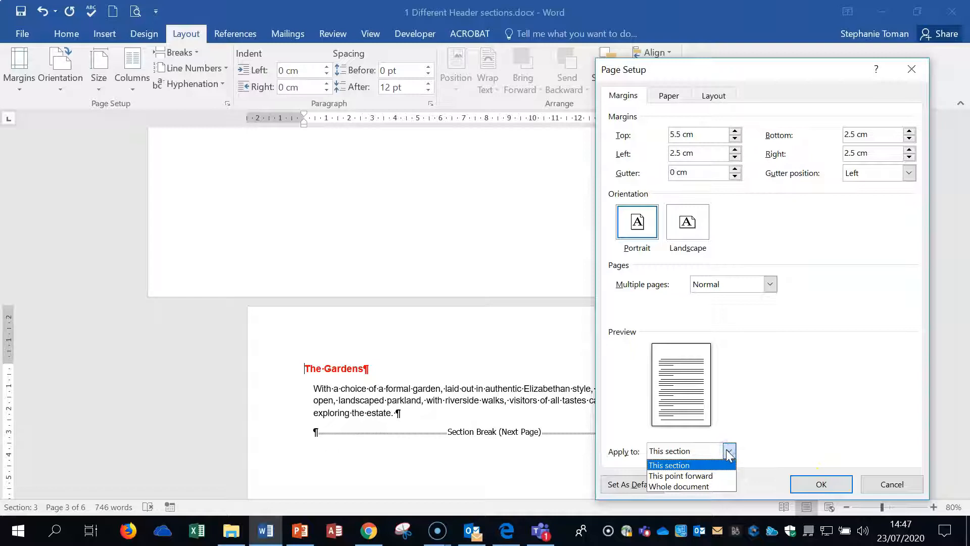
left_click(699, 465)
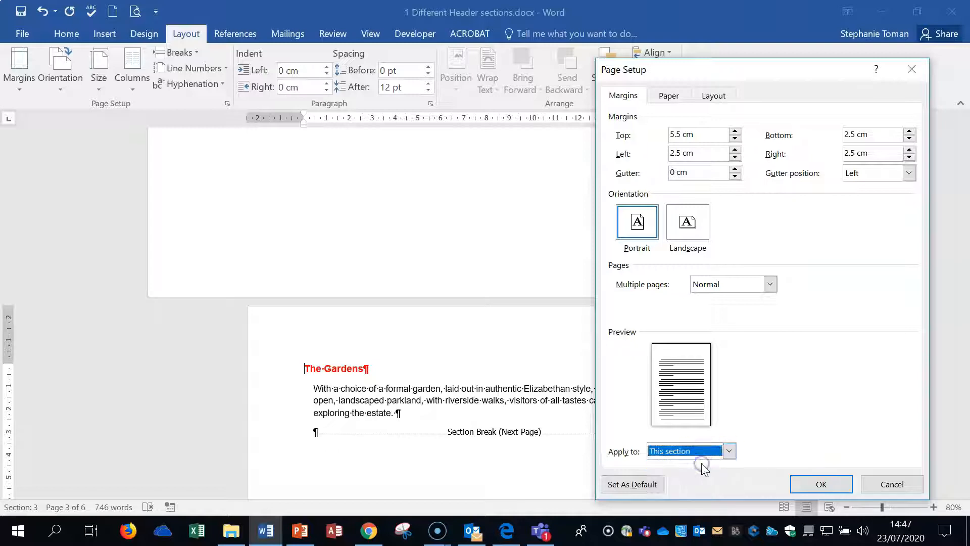
left_click(818, 484)
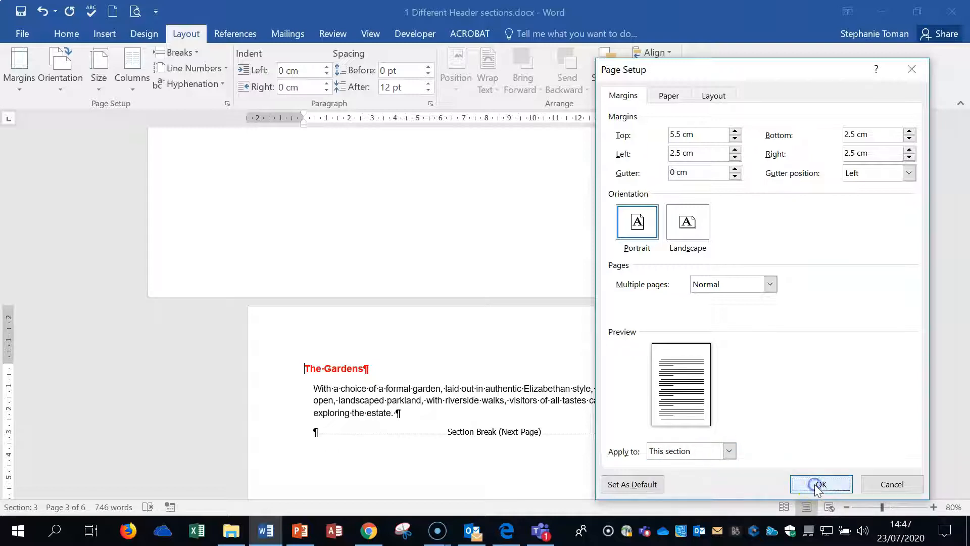
scroll(571, 417, "down", 1)
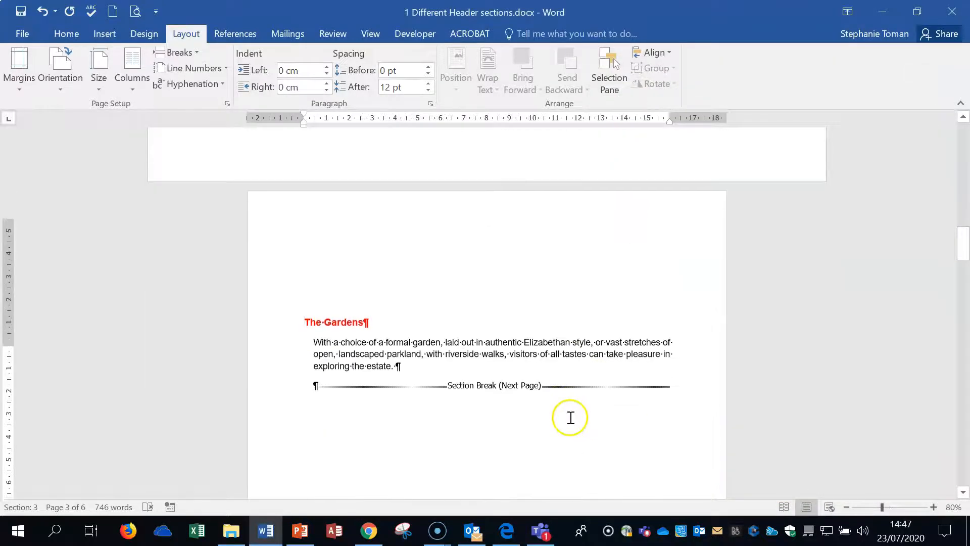
Step: Review the differing page layouts of the first sections and return to the start of the document
scroll(571, 414, "up", 12)
scroll(571, 404, "up", 10)
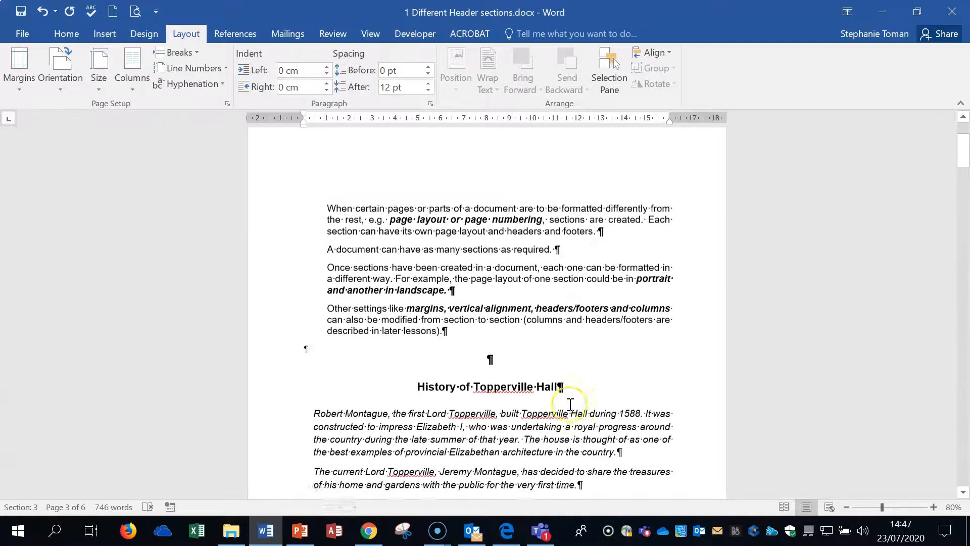
scroll(570, 404, "down", 8)
scroll(569, 403, "up", 5)
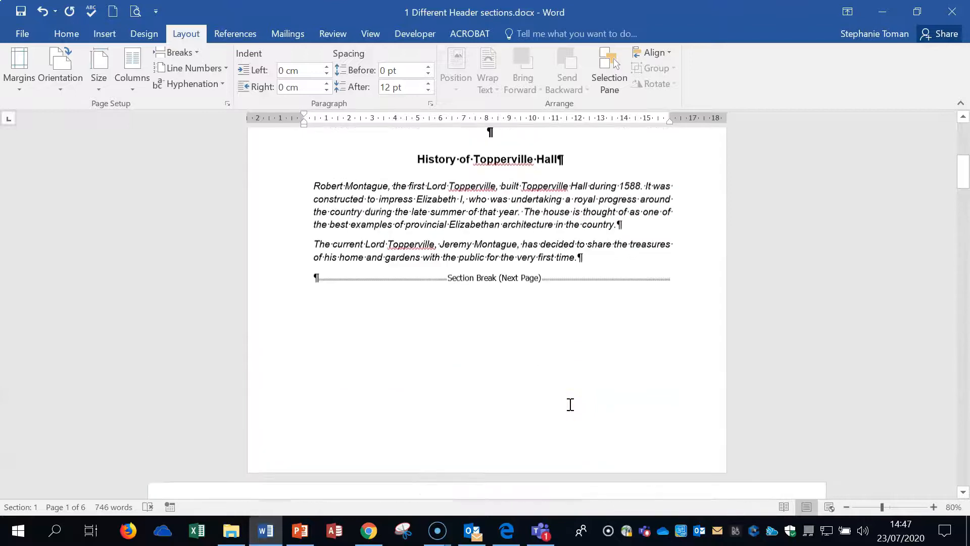
double_click(468, 286)
left_click(523, 366)
scroll(525, 368, "down", 15)
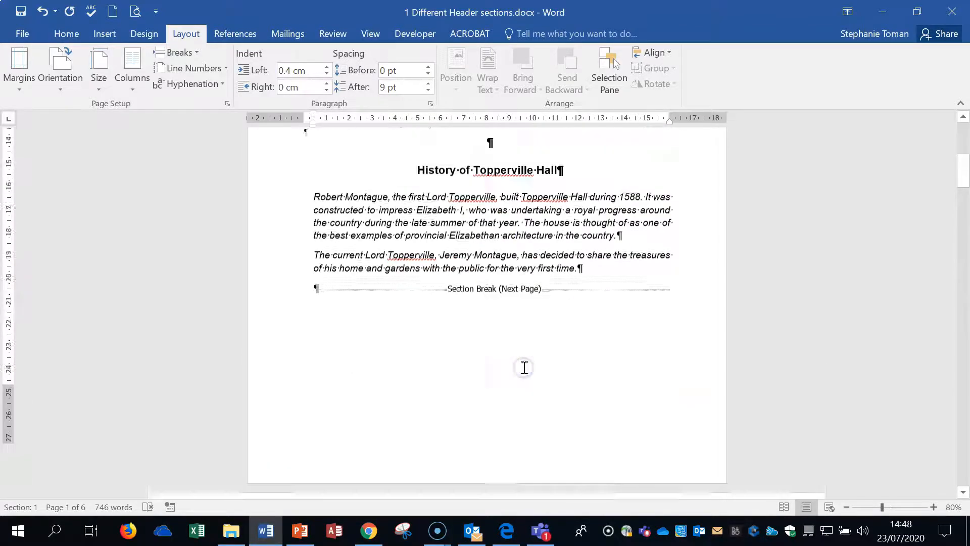
scroll(528, 367, "down", 5)
scroll(528, 367, "up", 16)
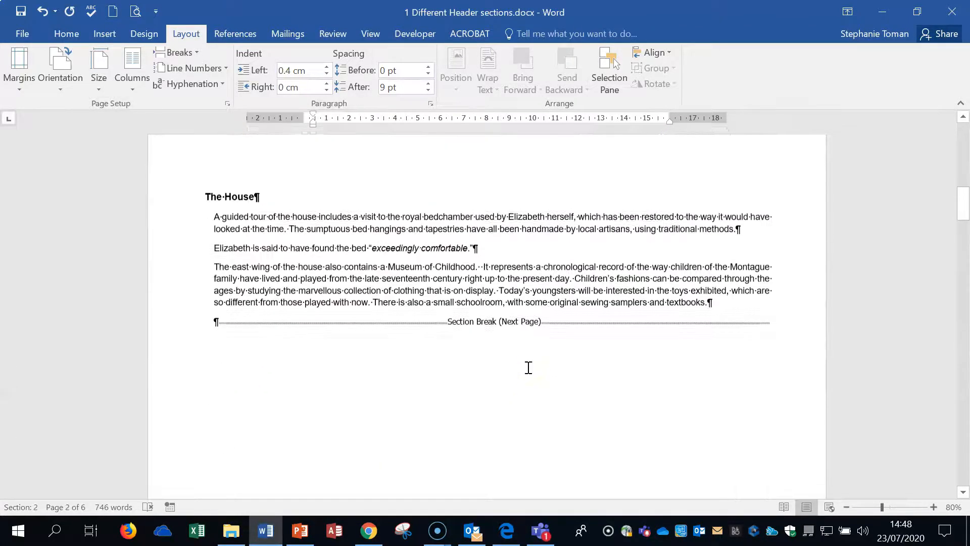
scroll(528, 368, "up", 10)
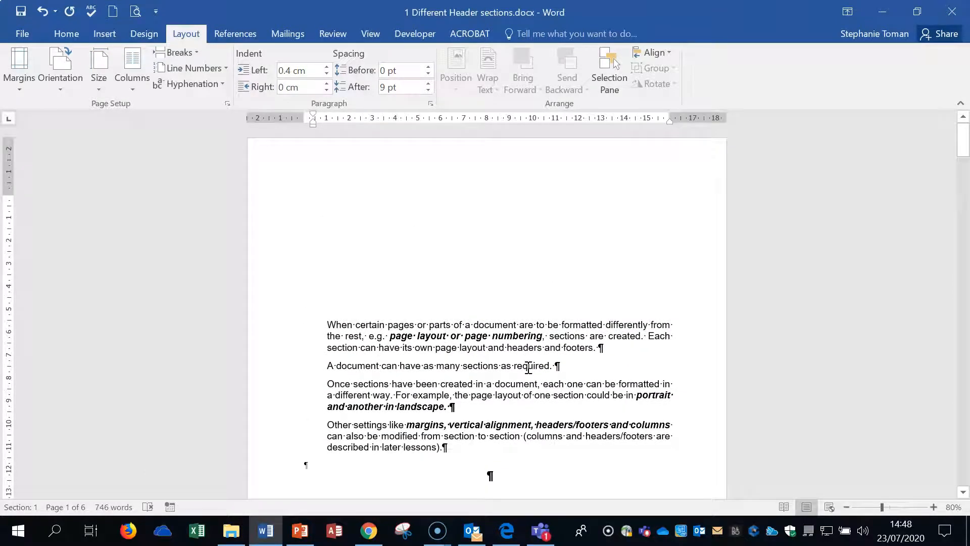
Step: Open the Section 1 header on page 1 and enter the author's first name in it
double_click(318, 174)
left_click(357, 176)
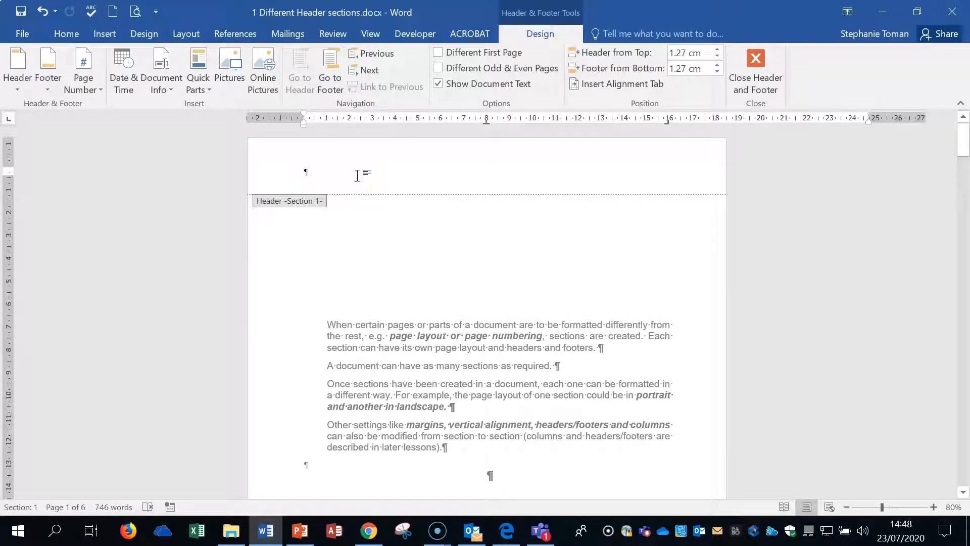
type("s")
key("ctrl+z")
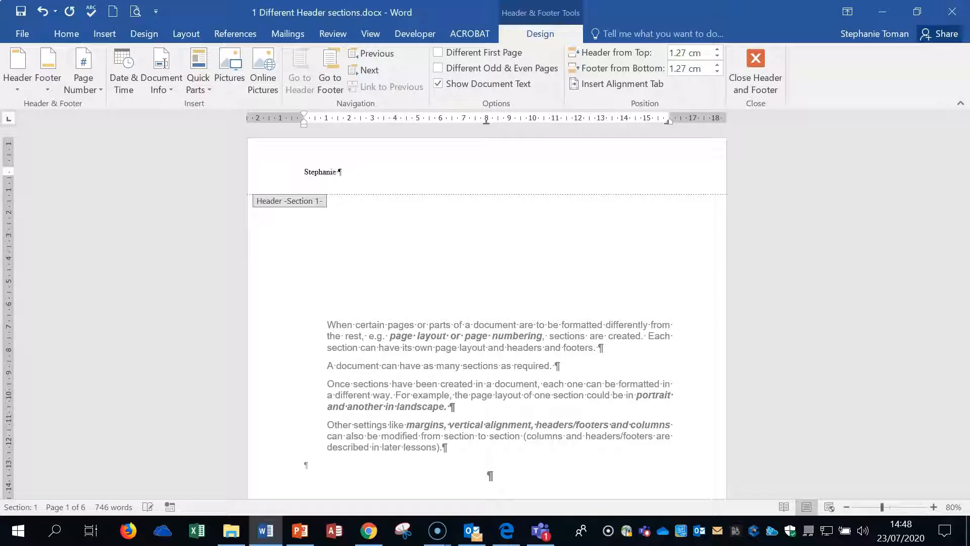
double_click(428, 256)
scroll(430, 303, "down", 15)
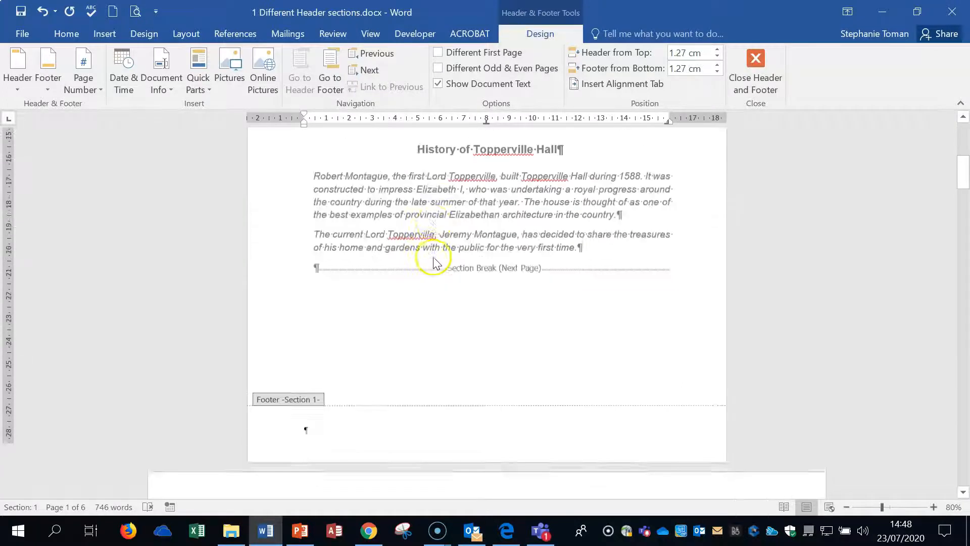
Step: Unlink the Section 2 header on The House page from the previous section's header
scroll(304, 338, "down", 10)
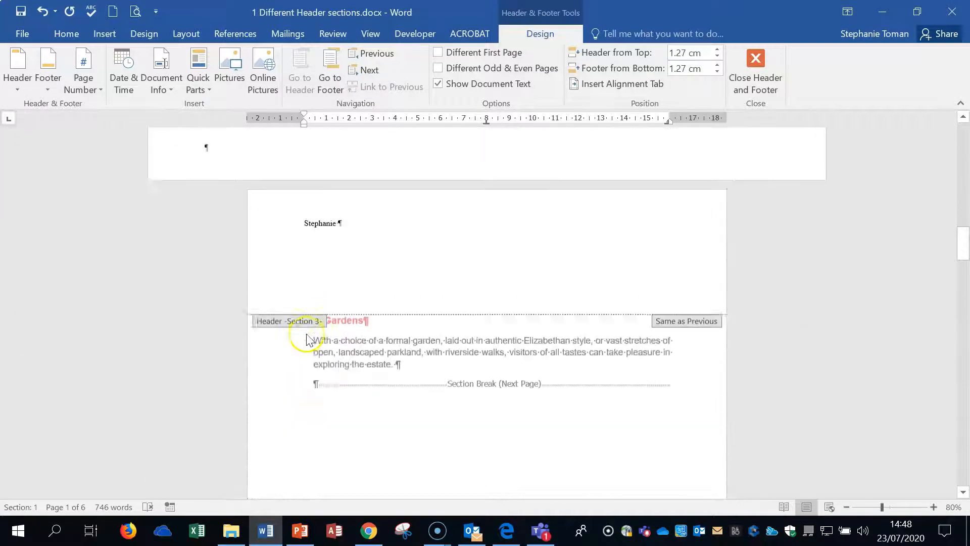
scroll(307, 335, "up", 20)
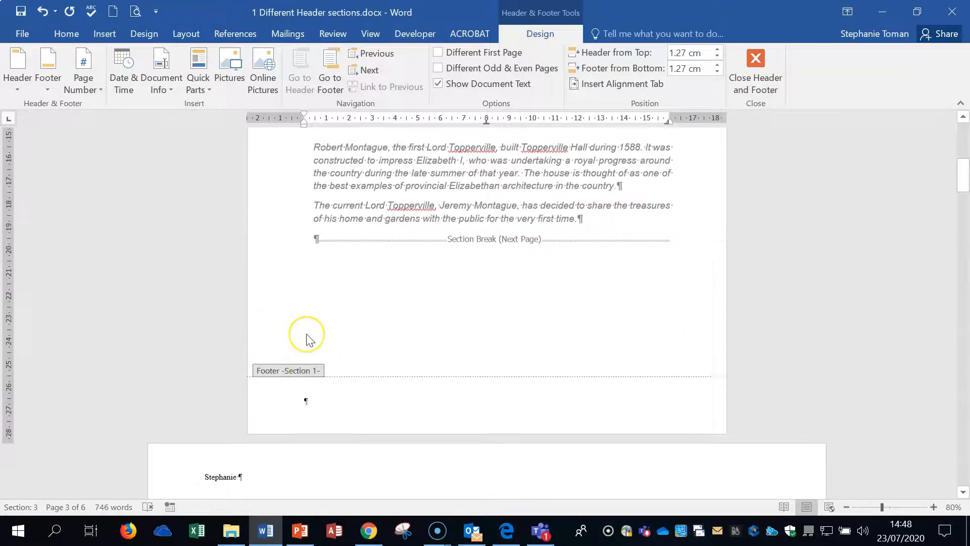
left_click(340, 173)
scroll(397, 172, "down", 1)
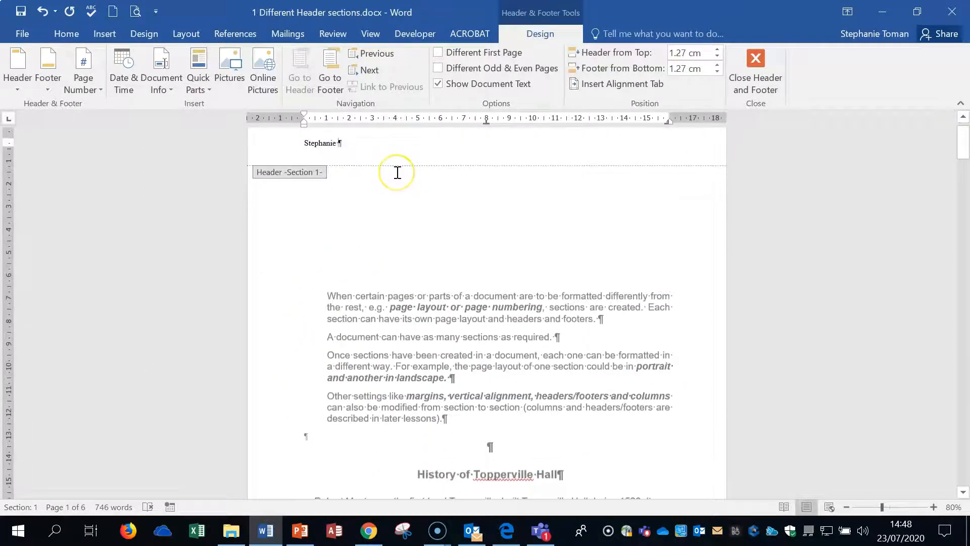
scroll(396, 173, "down", 18)
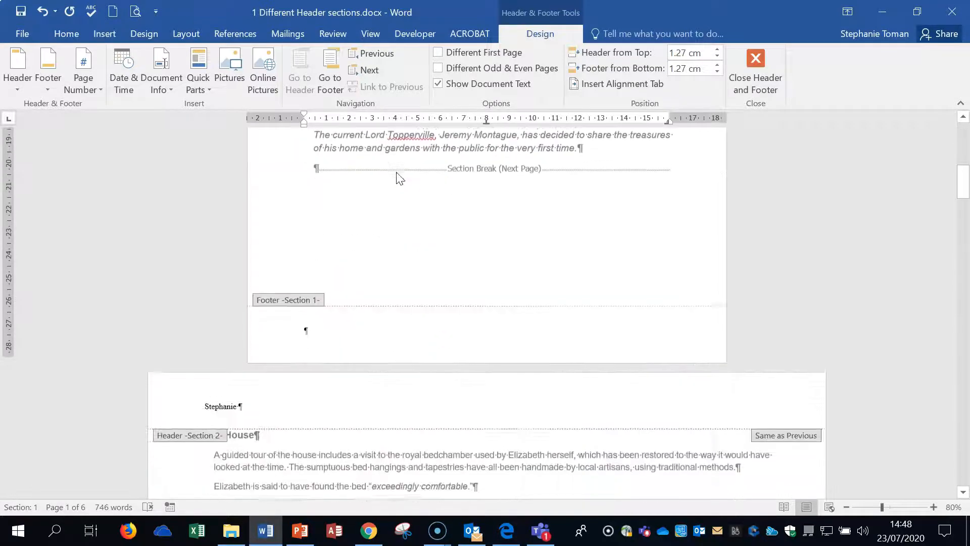
left_click(217, 284)
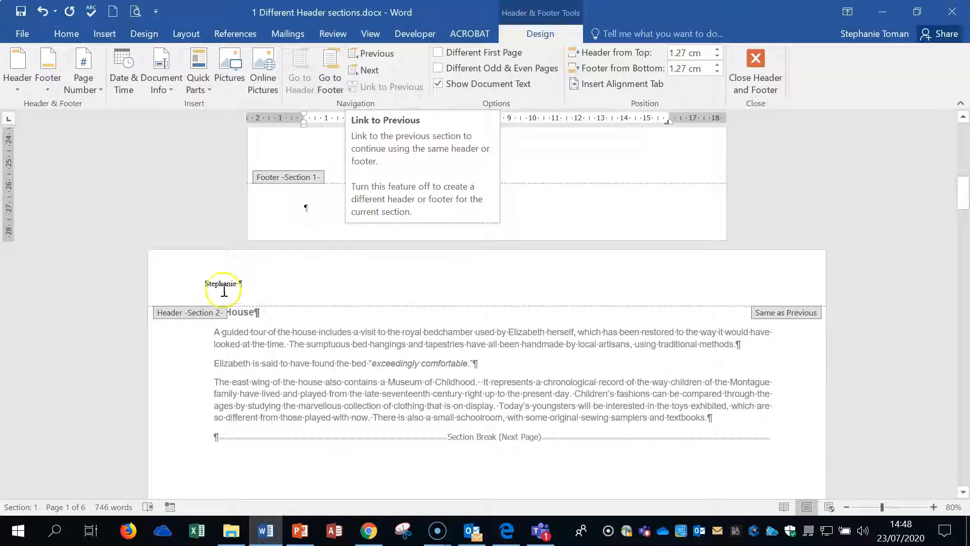
left_click_drag(205, 283, 241, 282)
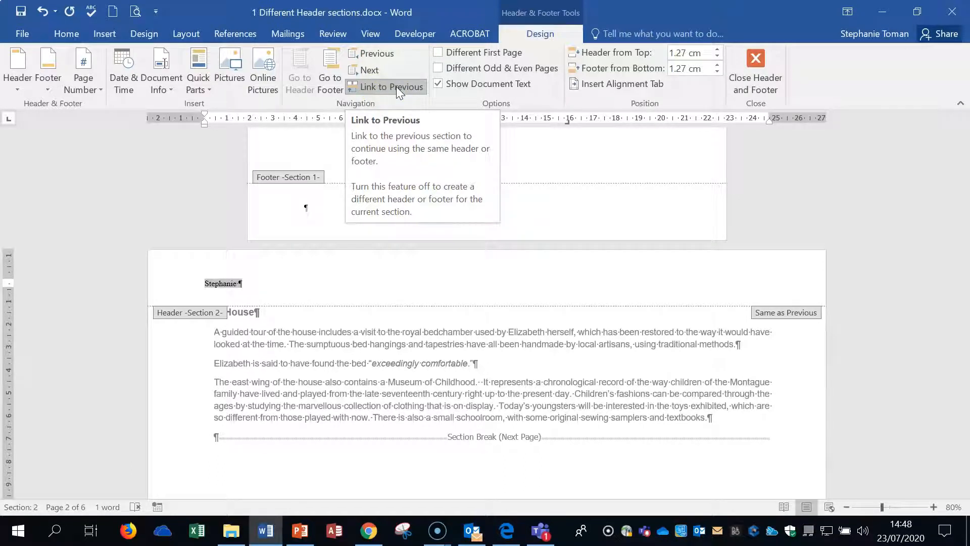
left_click(396, 87)
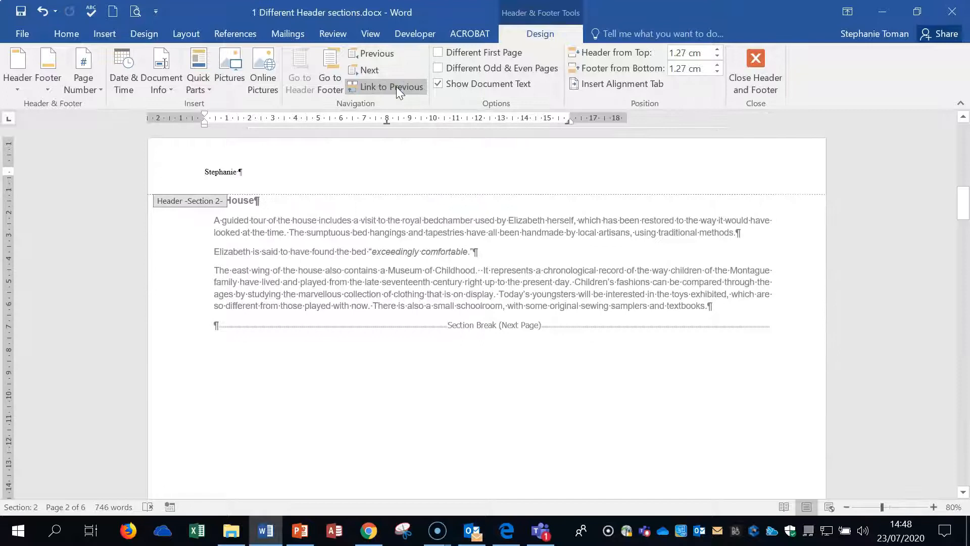
Step: Replace the Section 1 header text on page 1 with the author's surname and compare it with the headers of the following sections
scroll(465, 315, "up", 10)
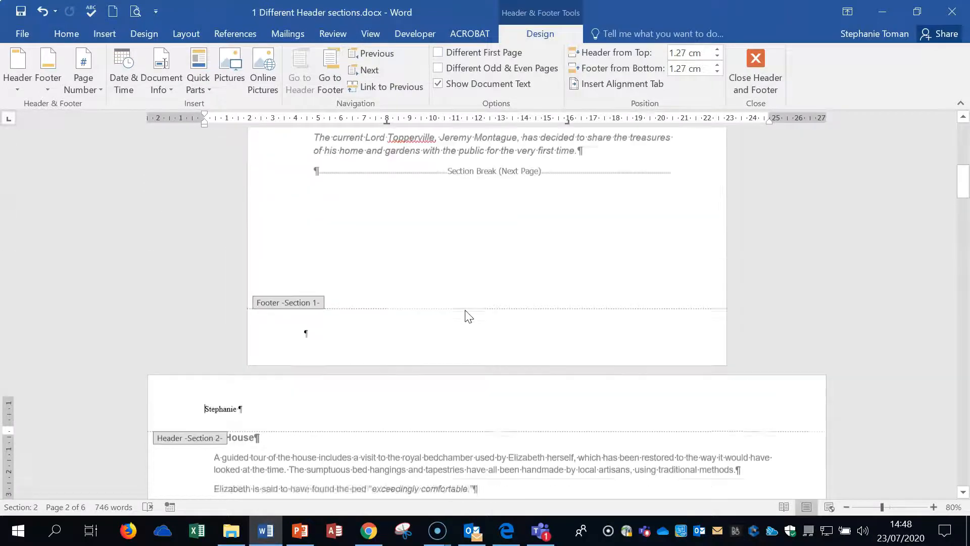
scroll(464, 315, "up", 3)
left_click_drag(318, 172, 352, 171)
type("Toman")
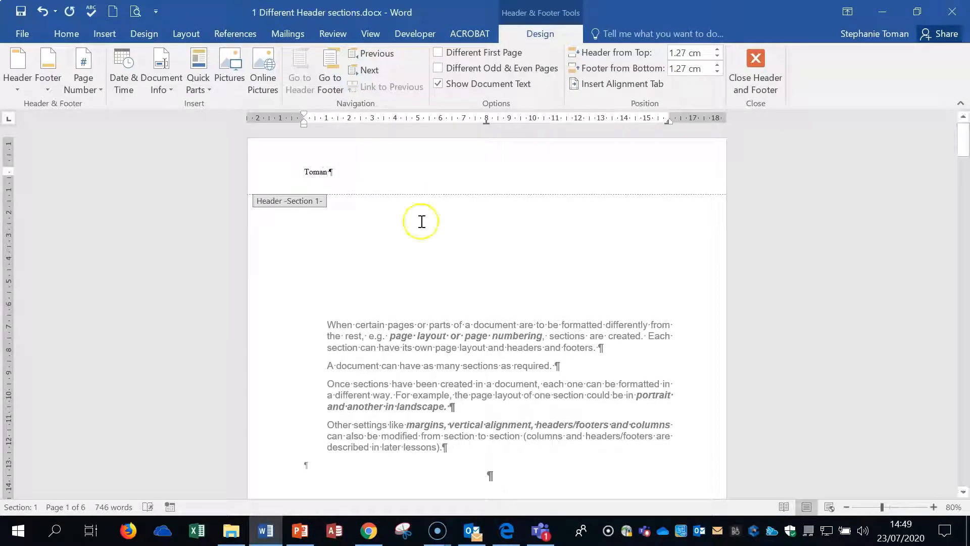
scroll(426, 255, "down", 10)
scroll(428, 253, "down", 6)
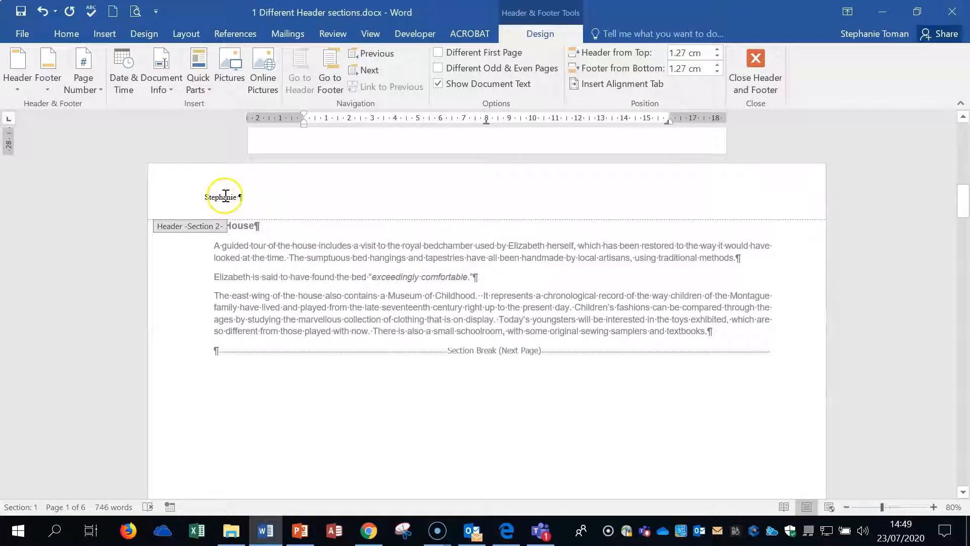
scroll(305, 222, "down", 10)
left_click(307, 222)
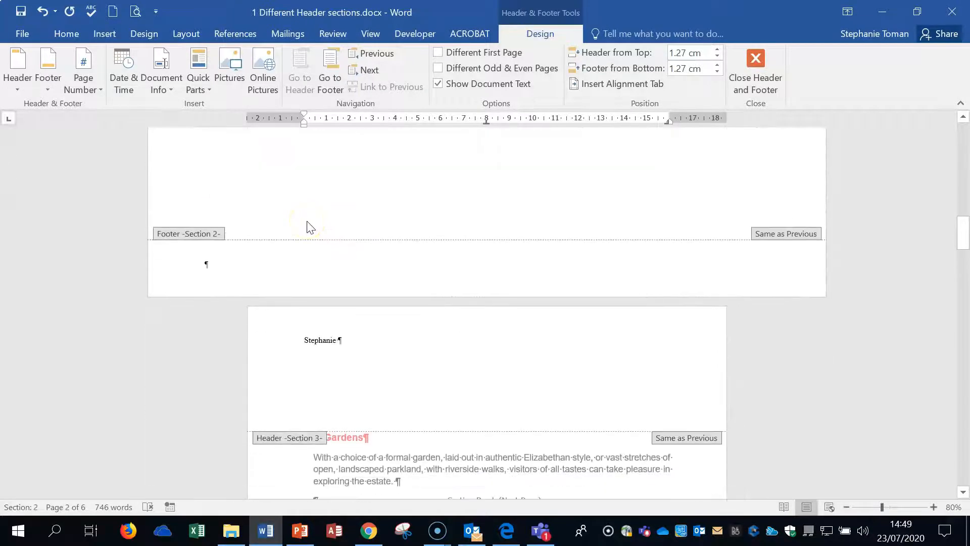
scroll(309, 225, "up", 10)
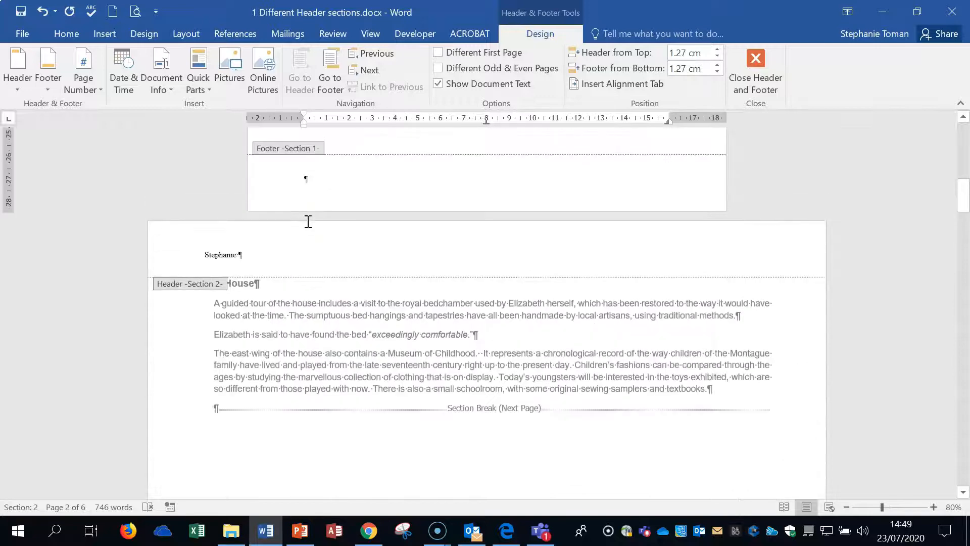
scroll(348, 242, "up", 1)
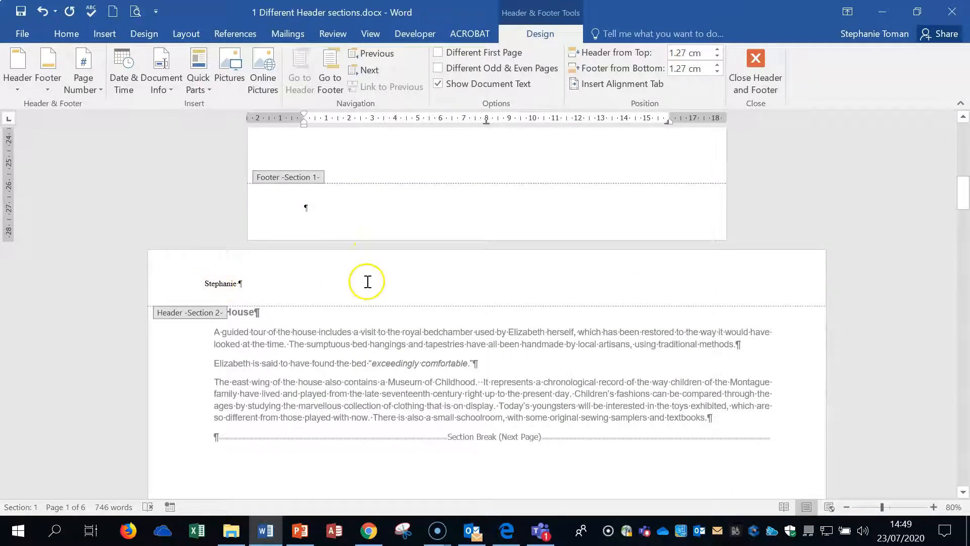
Step: Unlink the Section 3 header on The Gardens page from the previous section's header
scroll(368, 283, "down", 5)
scroll(368, 280, "down", 10)
left_click(305, 340)
left_click_drag(304, 341, 334, 339)
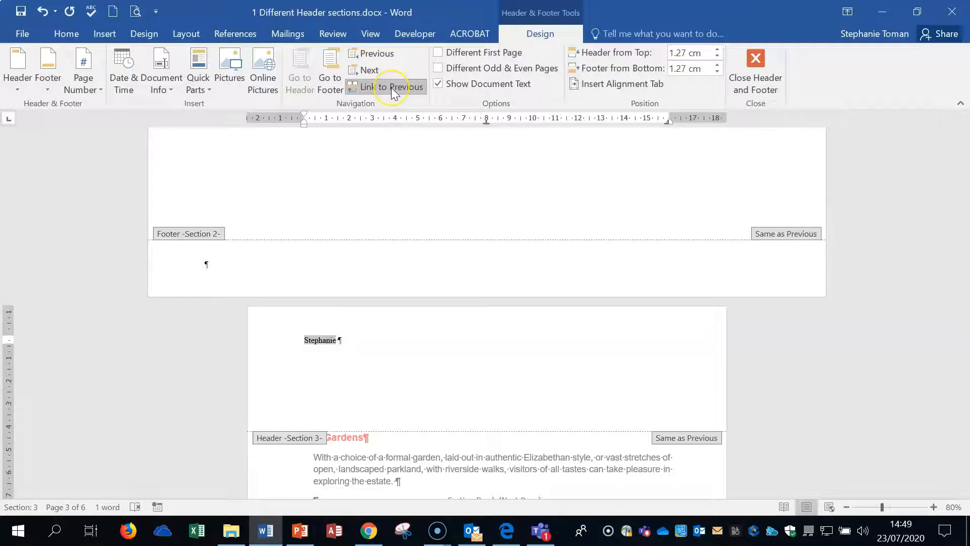
left_click(391, 87)
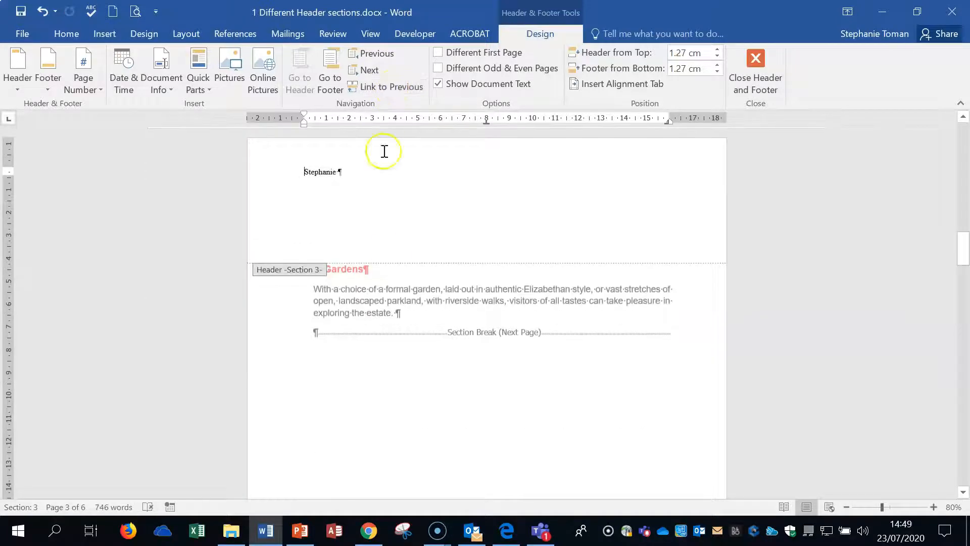
Step: Replace the Section 2 header text on The House page with "Computer"
scroll(390, 252, "up", 10)
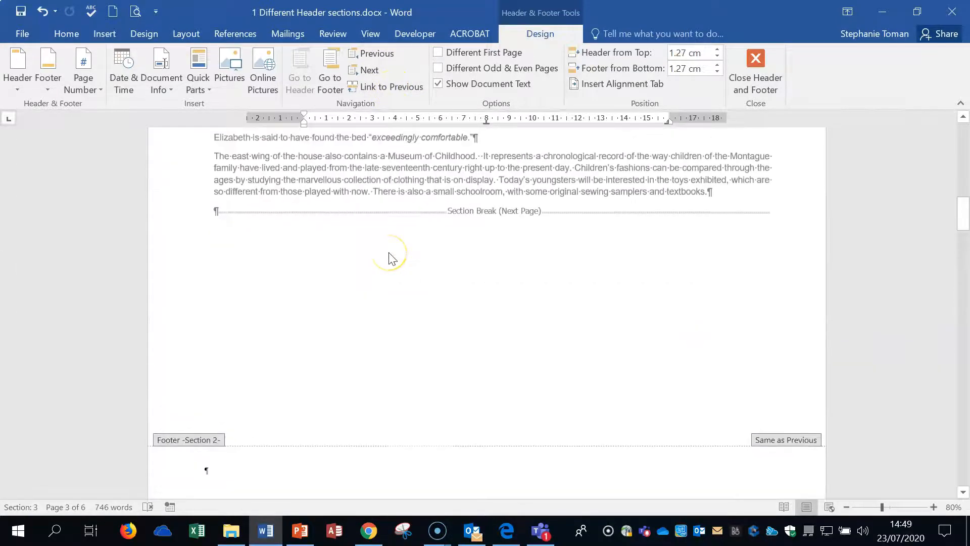
scroll(389, 253, "up", 5)
left_click(205, 289)
left_click_drag(205, 289, 248, 288)
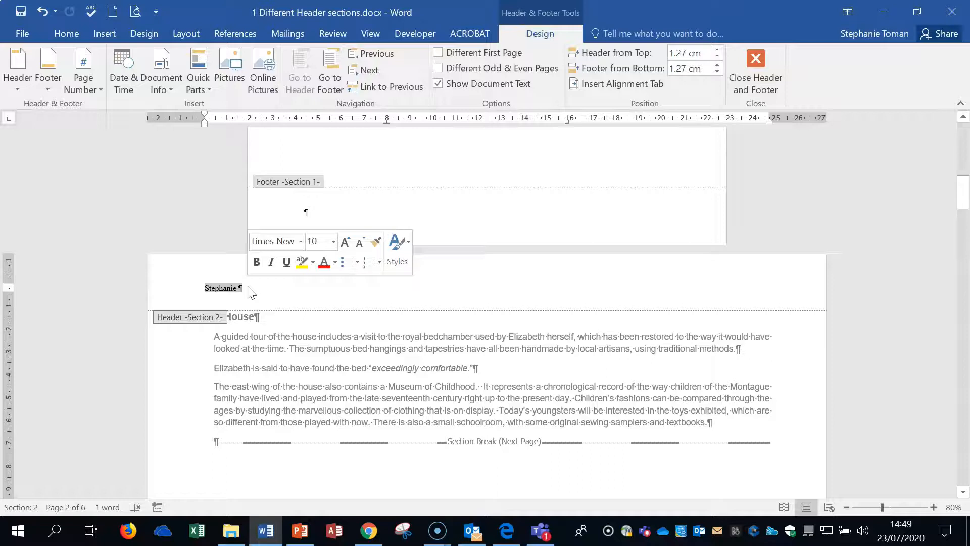
type("Compu")
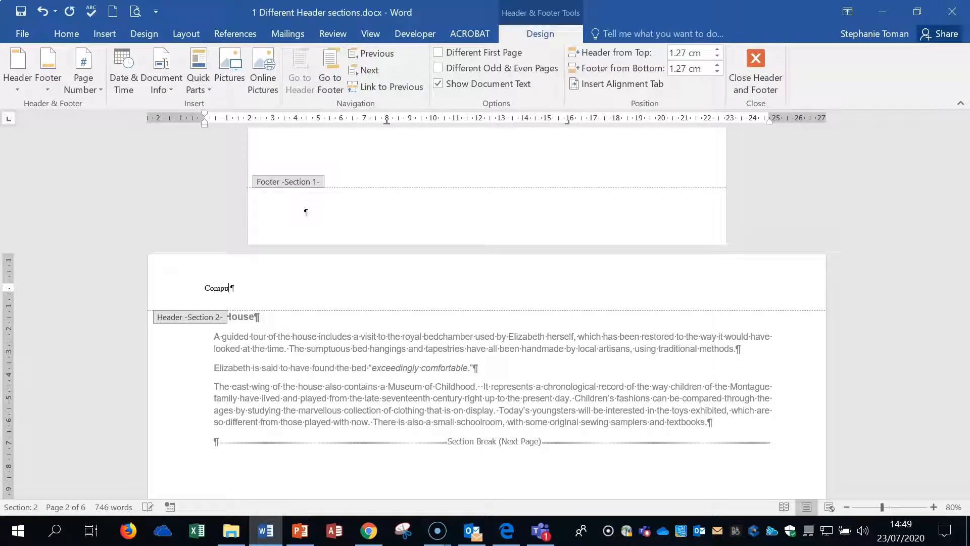
type("ter")
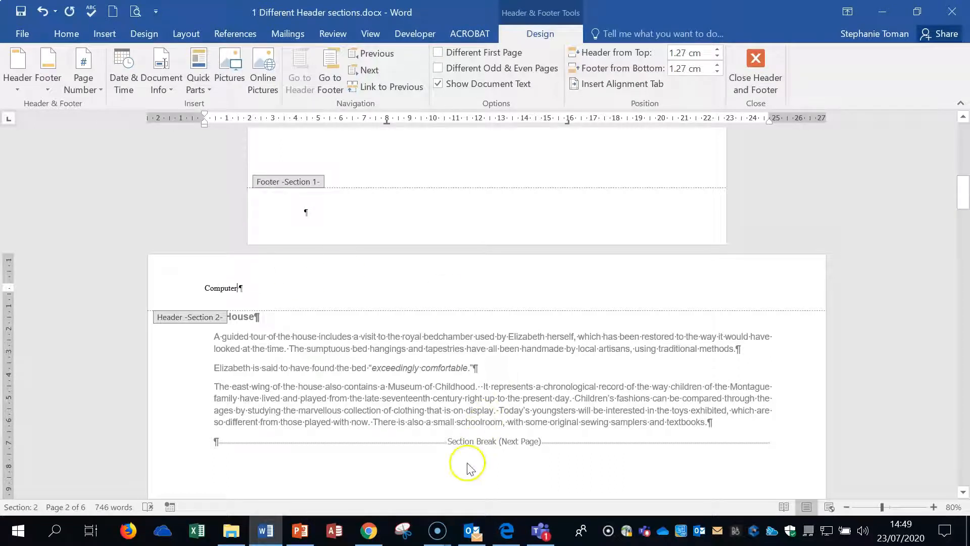
Step: Compare the headers of Sections 1, 2 and 3 across the first three pages
scroll(508, 453, "down", 5)
scroll(507, 452, "down", 2)
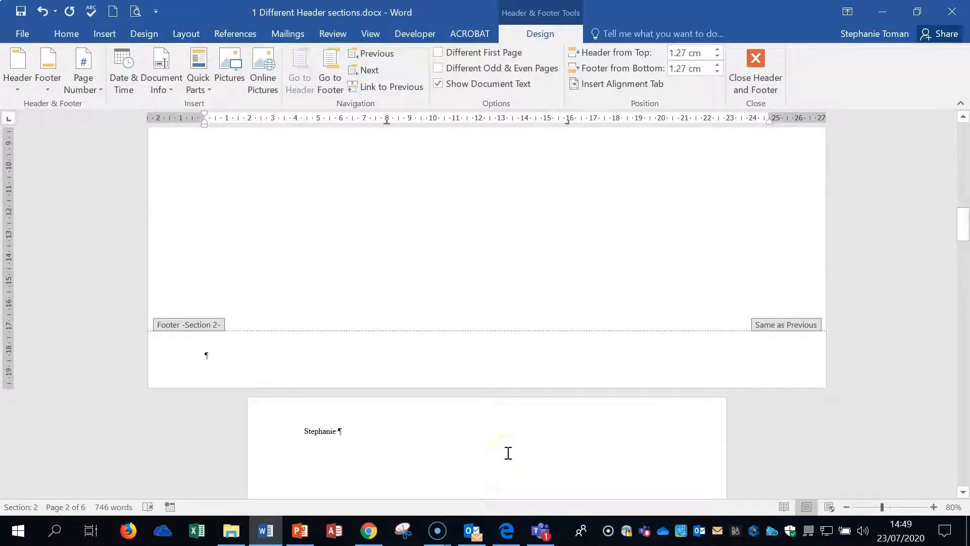
scroll(508, 453, "down", 2)
left_click(326, 345)
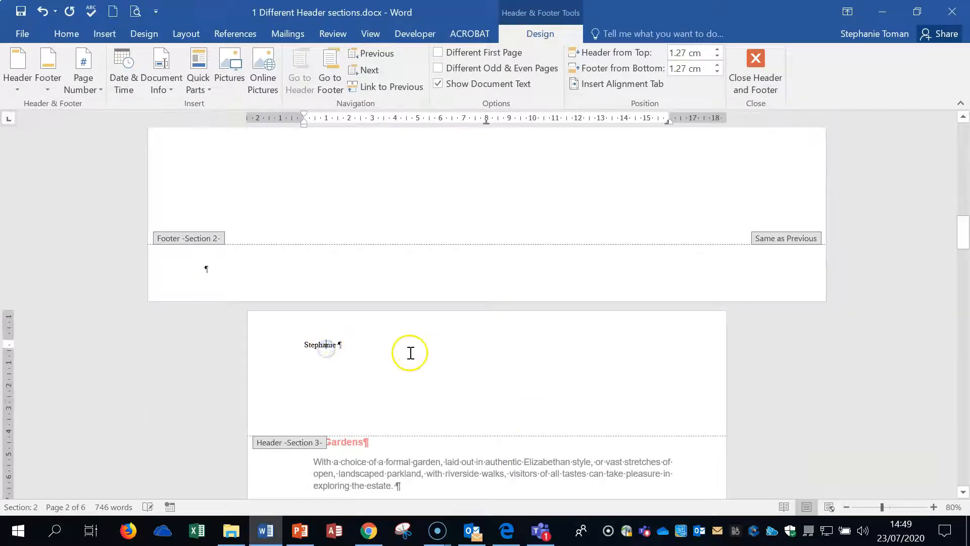
scroll(410, 352, "up", 8)
scroll(410, 353, "down", 9)
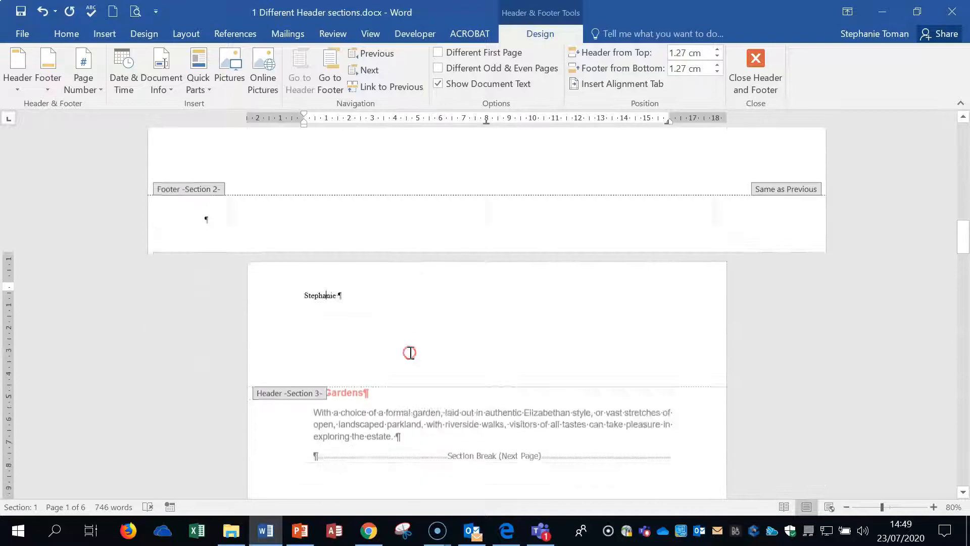
scroll(410, 352, "up", 5)
scroll(410, 355, "down", 10)
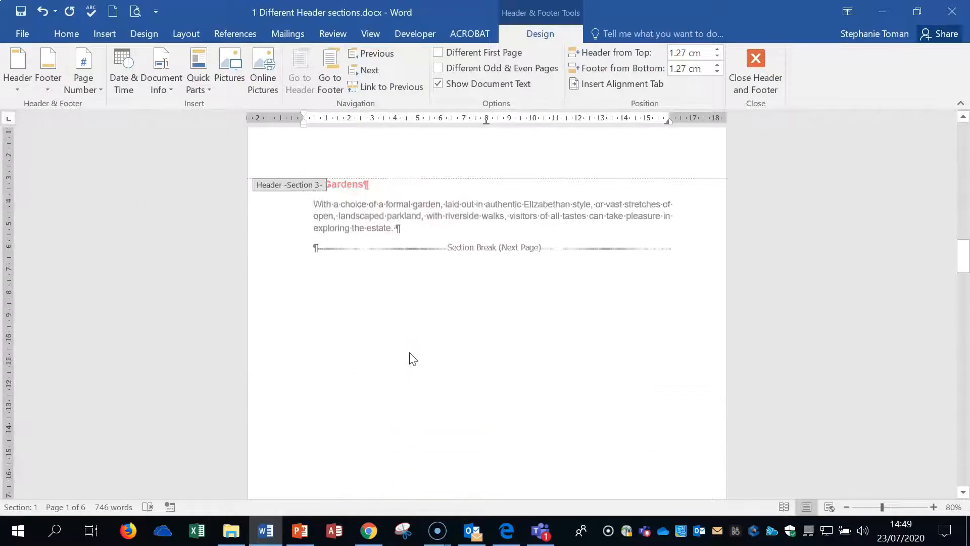
scroll(412, 357, "up", 10)
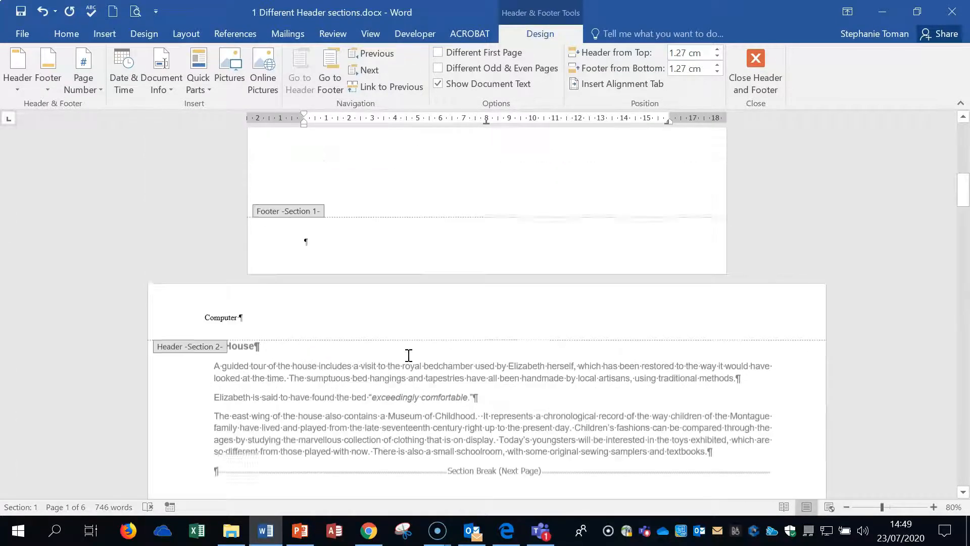
scroll(409, 356, "up", 6)
scroll(411, 361, "up", 7)
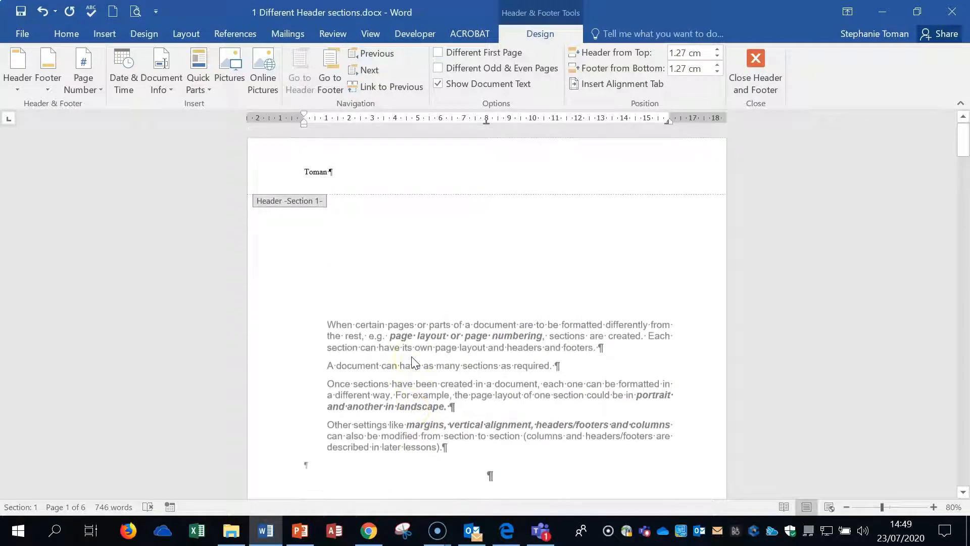
scroll(412, 362, "down", 8)
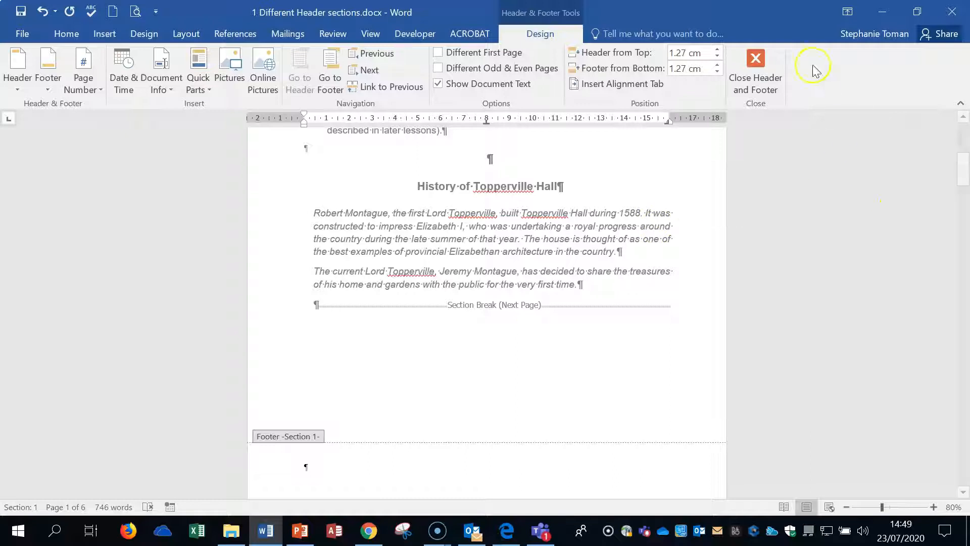
Step: Leave header editing and close the 1 Different Header sections.docx document
left_click(760, 65)
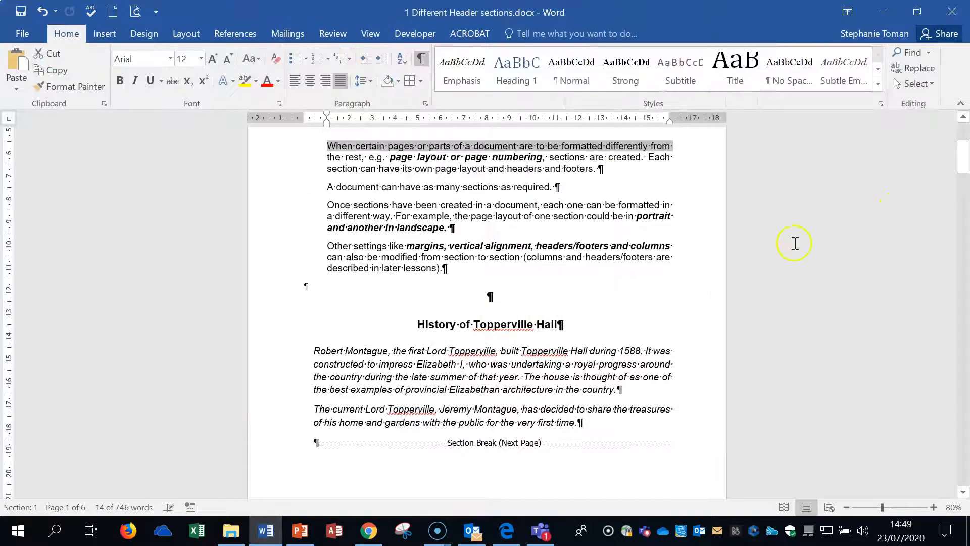
left_click(949, 13)
left_click(427, 295)
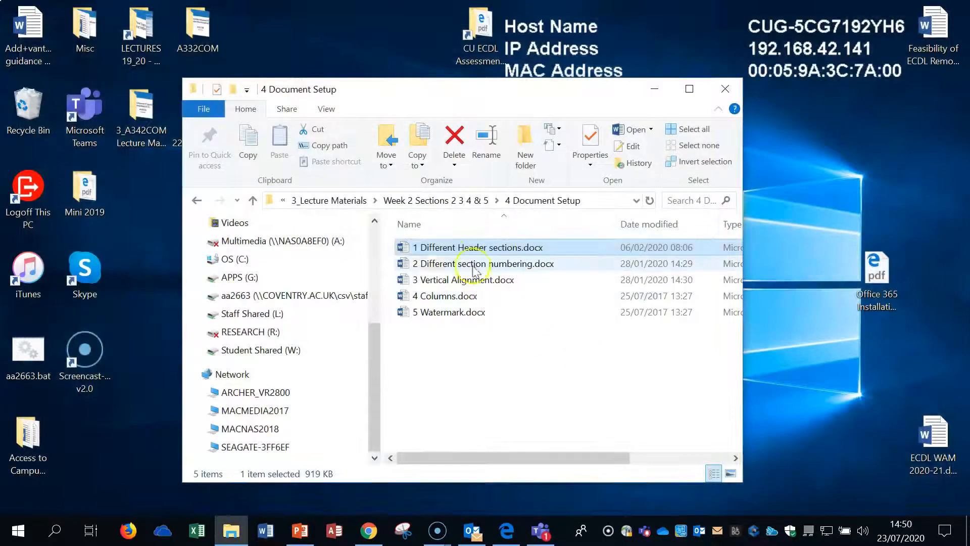
Step: Open 2 Different section numbering.docx from the 4 Document Setup folder and go to the section break ending the cover page
left_click(406, 267)
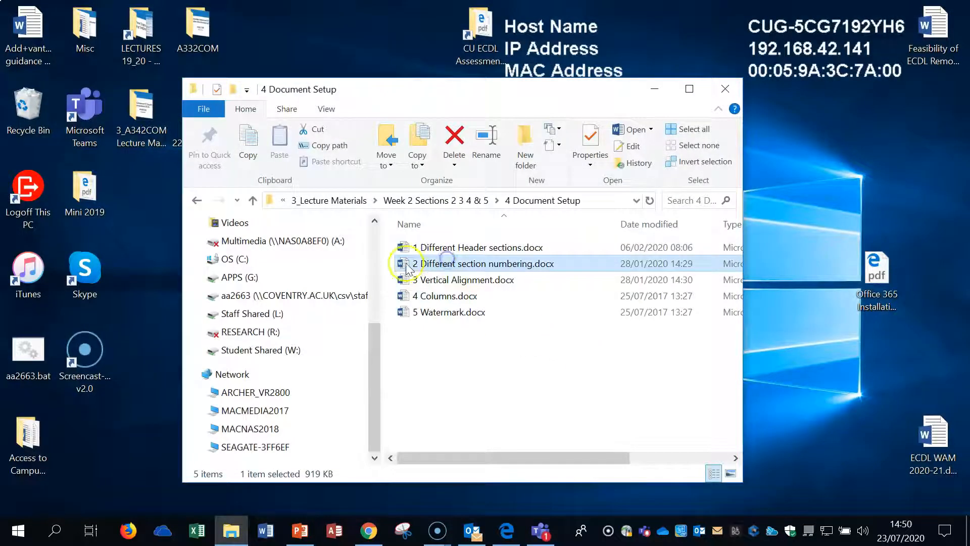
left_click(507, 268)
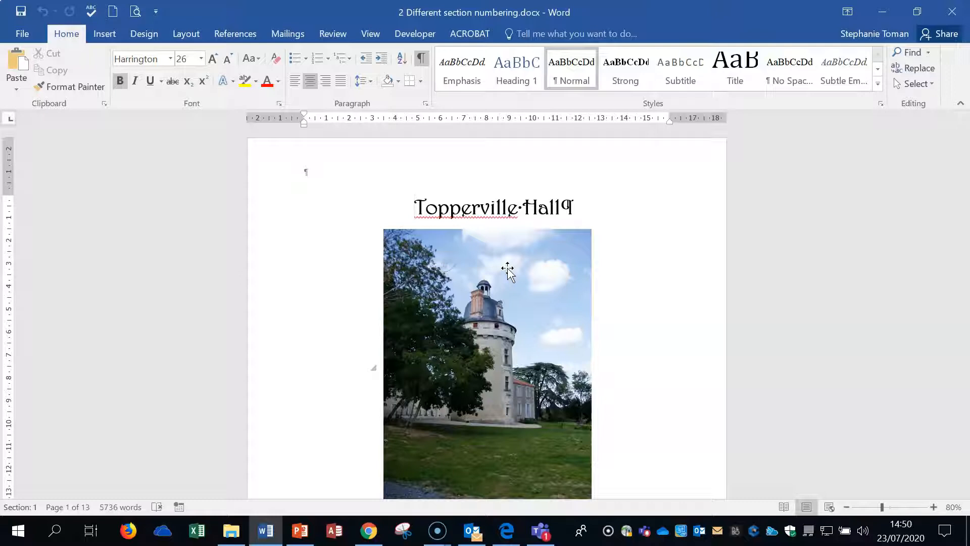
scroll(641, 303, "down", 7)
left_click(589, 331)
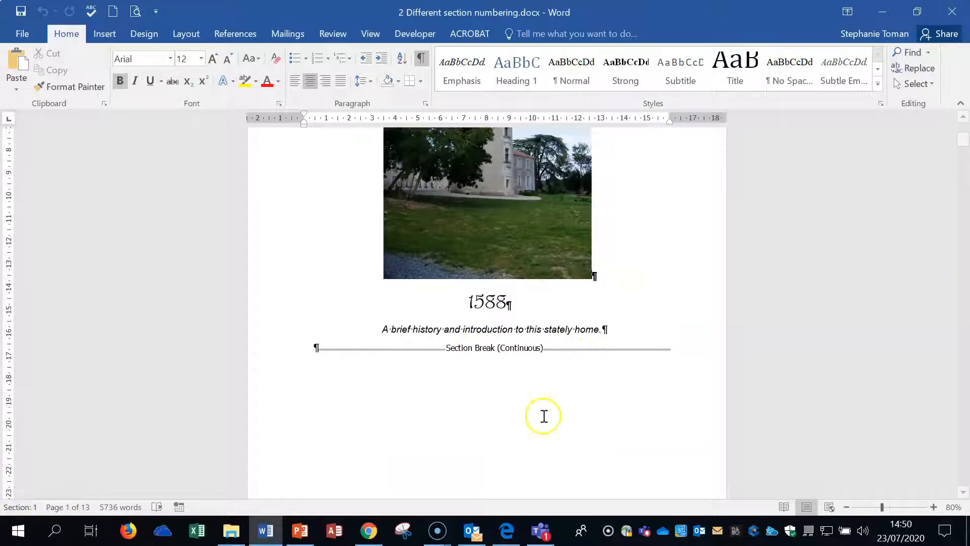
scroll(591, 383, "down", 6)
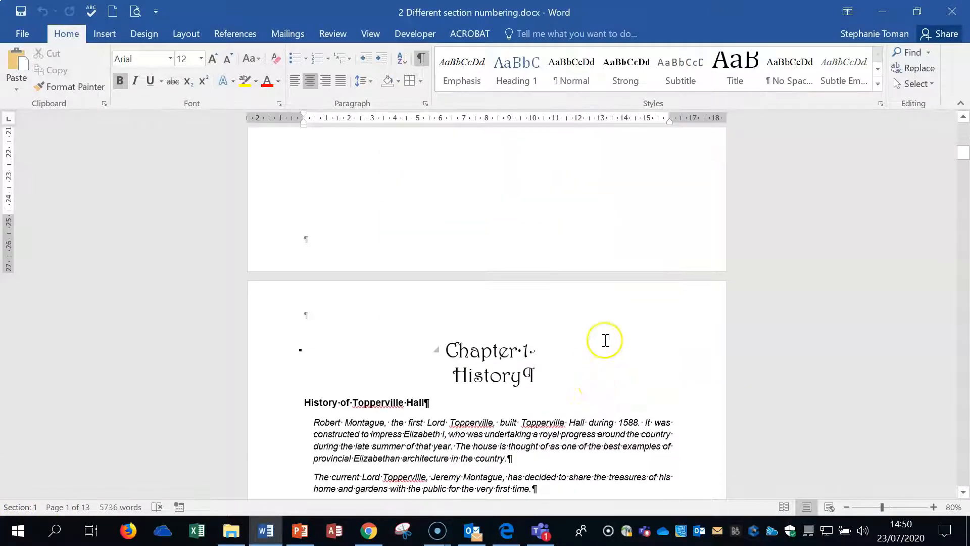
Step: Insert a Plain Number 2 page number at the bottom of the page in the Section 1 footer
double_click(490, 249)
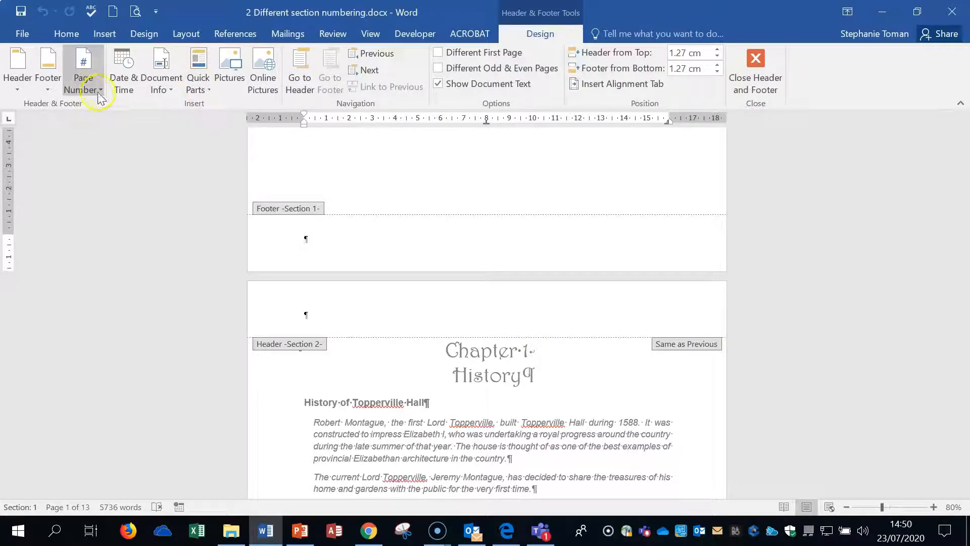
left_click(100, 91)
left_click(110, 125)
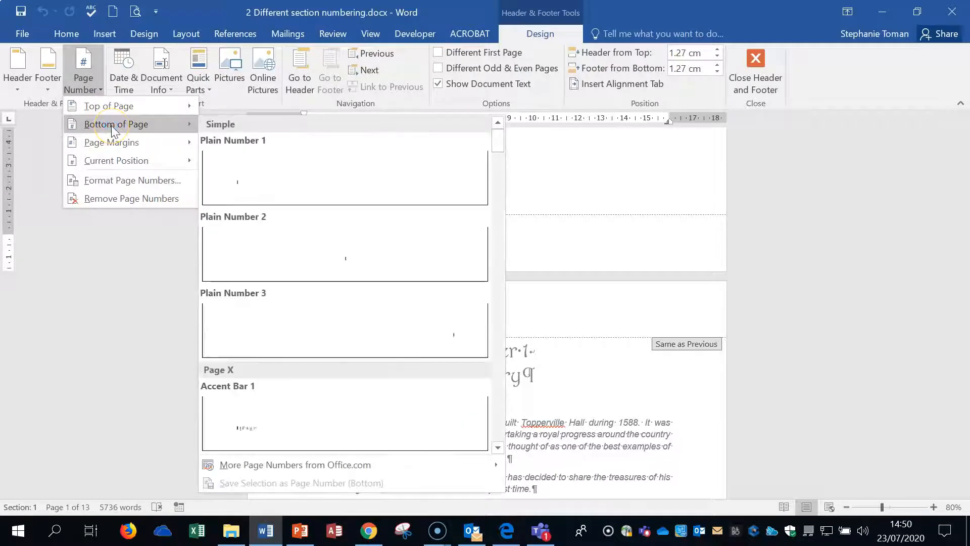
left_click(345, 269)
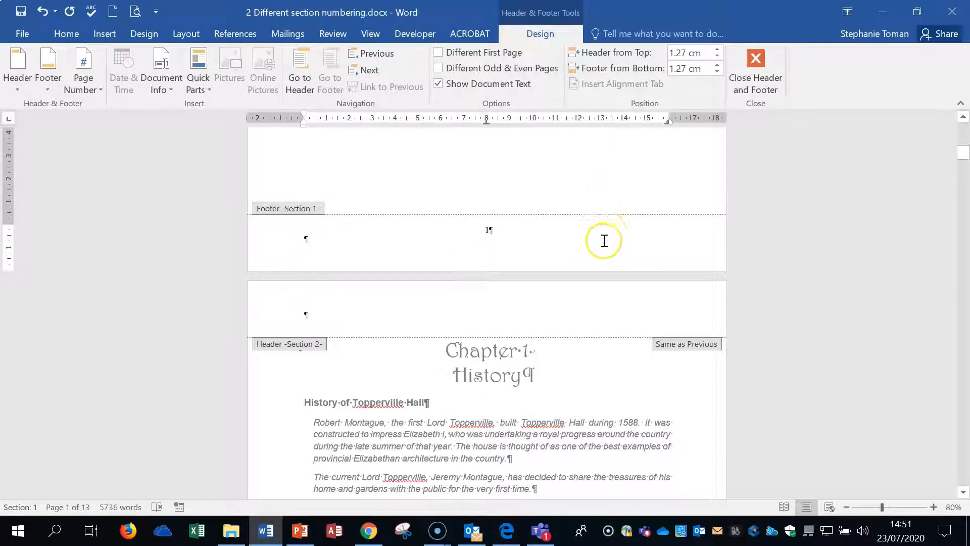
Step: Examine the page numbers in the footers of Sections 1 and 2 across the first three pages
scroll(604, 240, "down", 10)
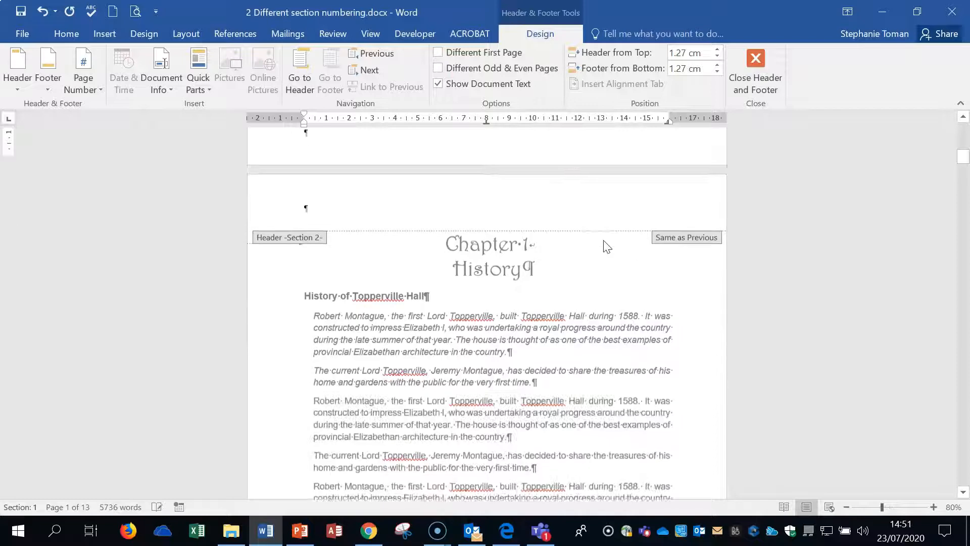
scroll(606, 246, "down", 3)
left_click(485, 371)
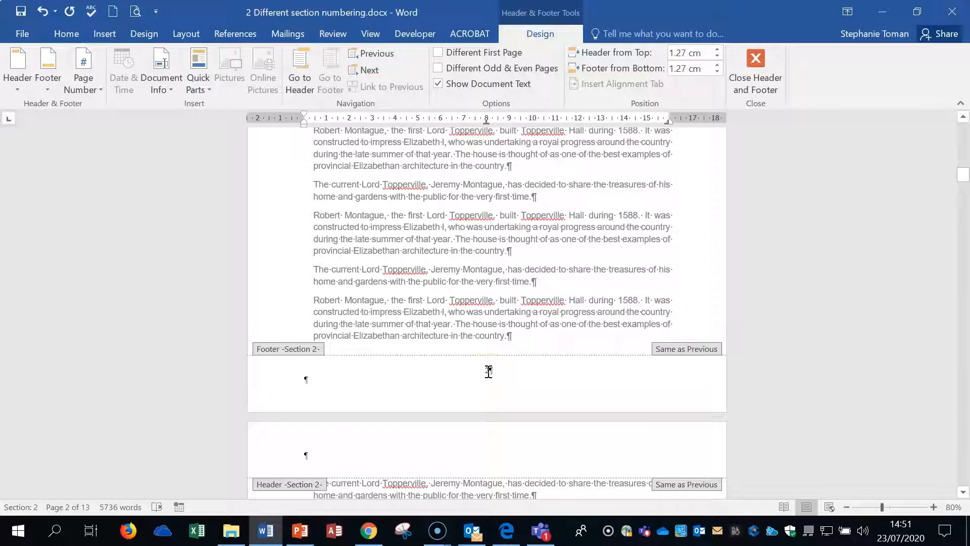
scroll(489, 371, "up", 8)
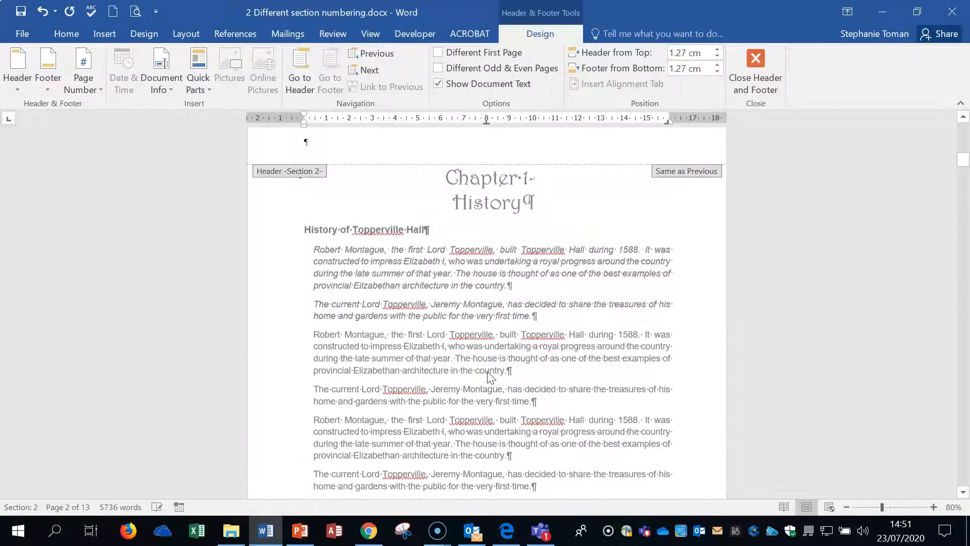
left_click(489, 200)
scroll(522, 202, "down", 9)
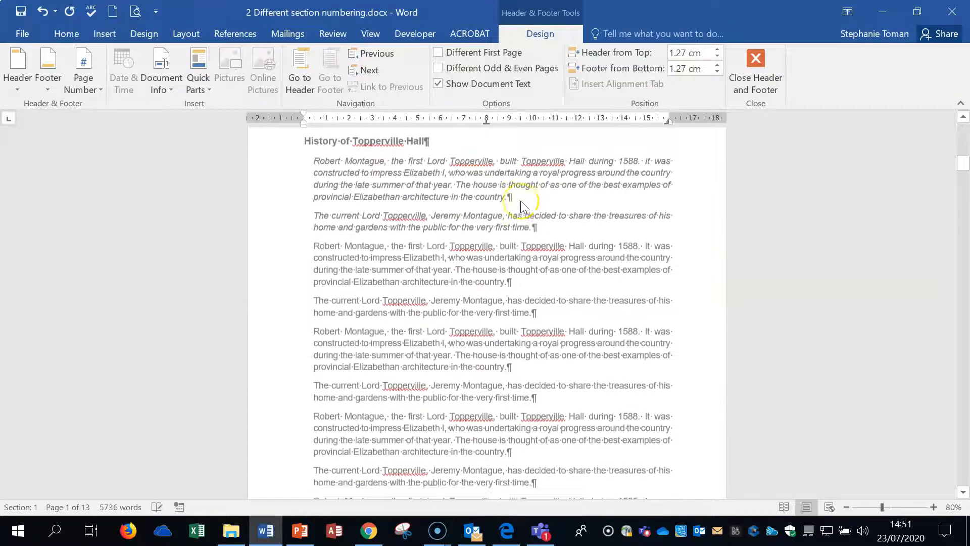
scroll(520, 201, "down", 3)
left_click(489, 256)
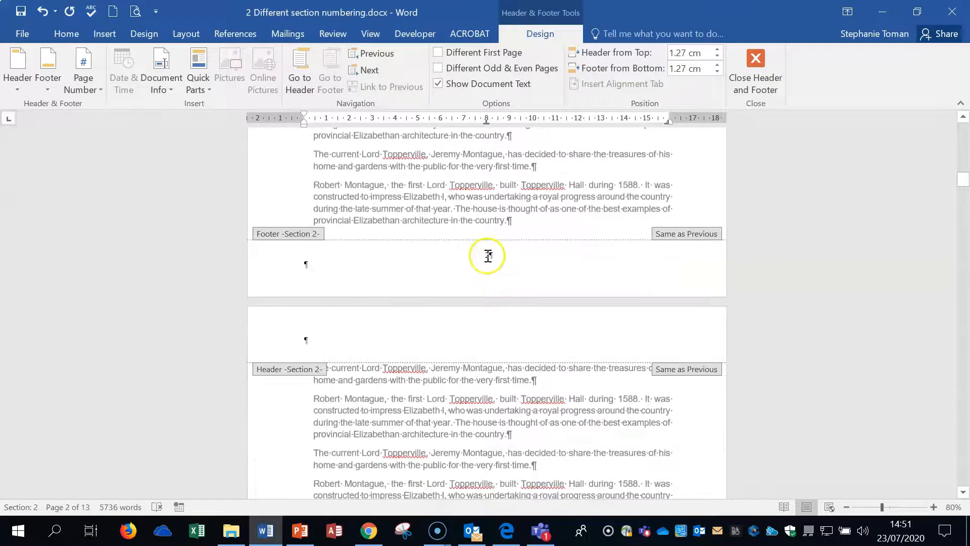
scroll(516, 268, "down", 8)
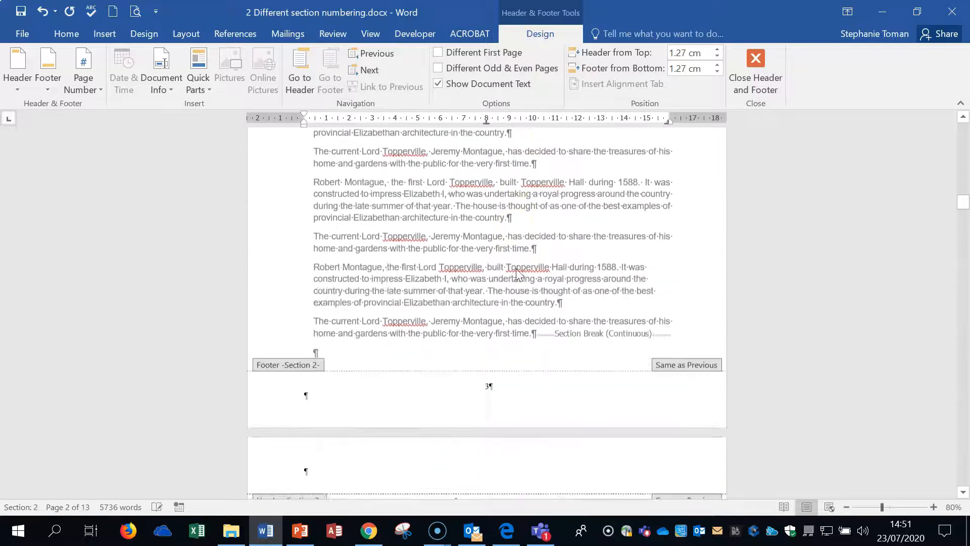
scroll(516, 274, "up", 9)
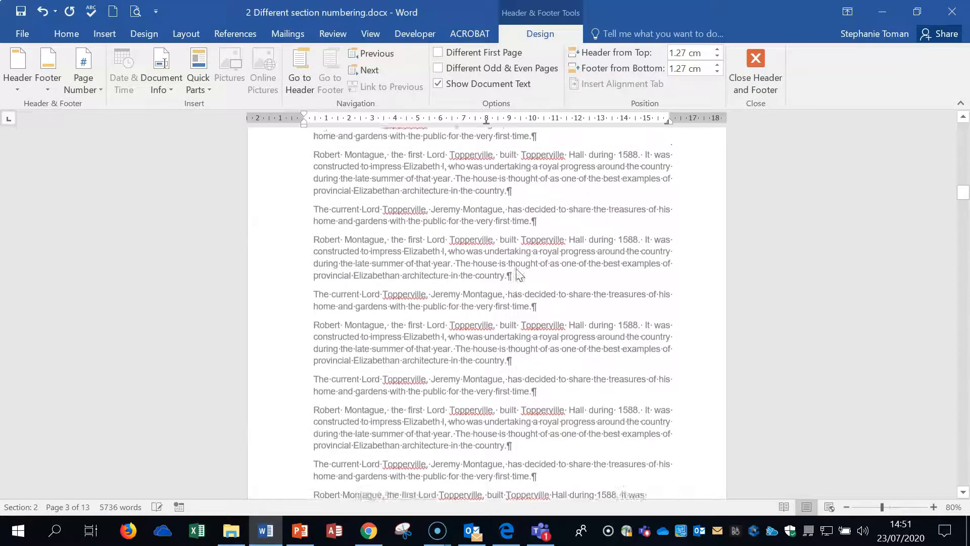
scroll(517, 269, "up", 2)
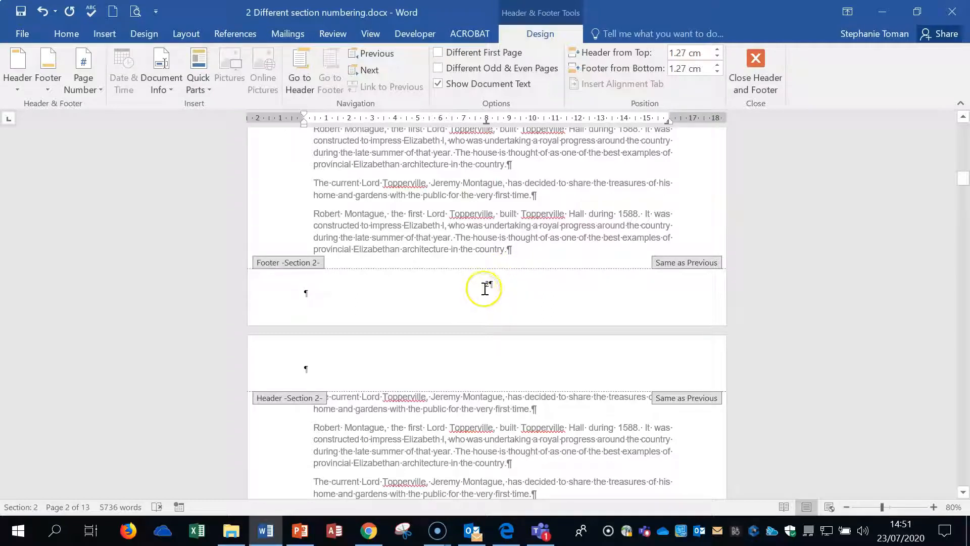
Step: Unlink the Section 2 footer from the previous section
left_click(490, 281)
double_click(487, 281)
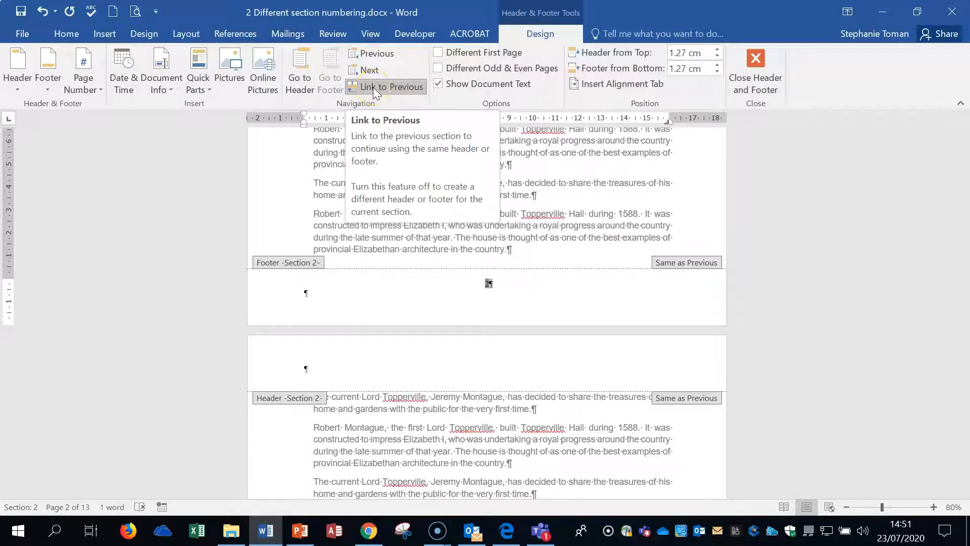
left_click(373, 87)
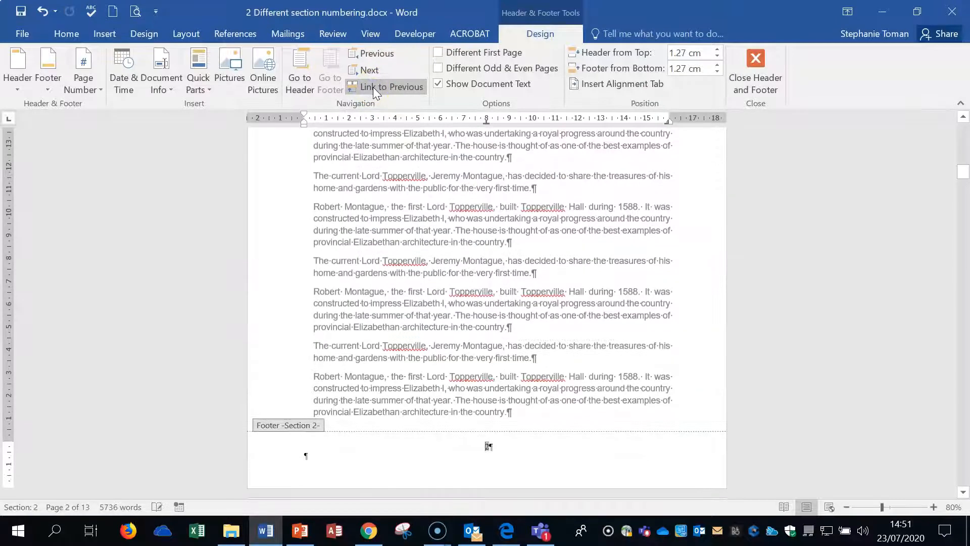
Step: Delete the page number from the Section 1 footer on the cover page
scroll(509, 210, "up", 10)
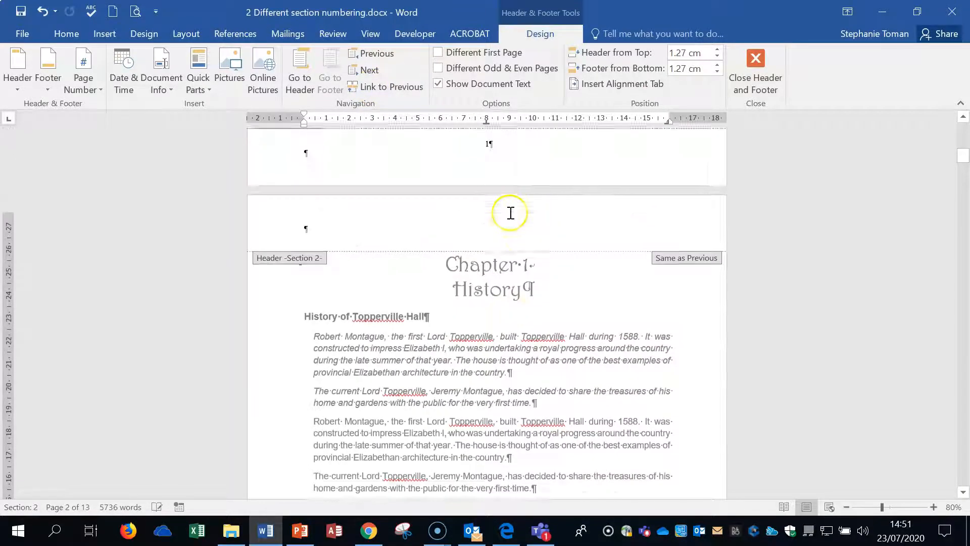
left_click(478, 163)
double_click(487, 161)
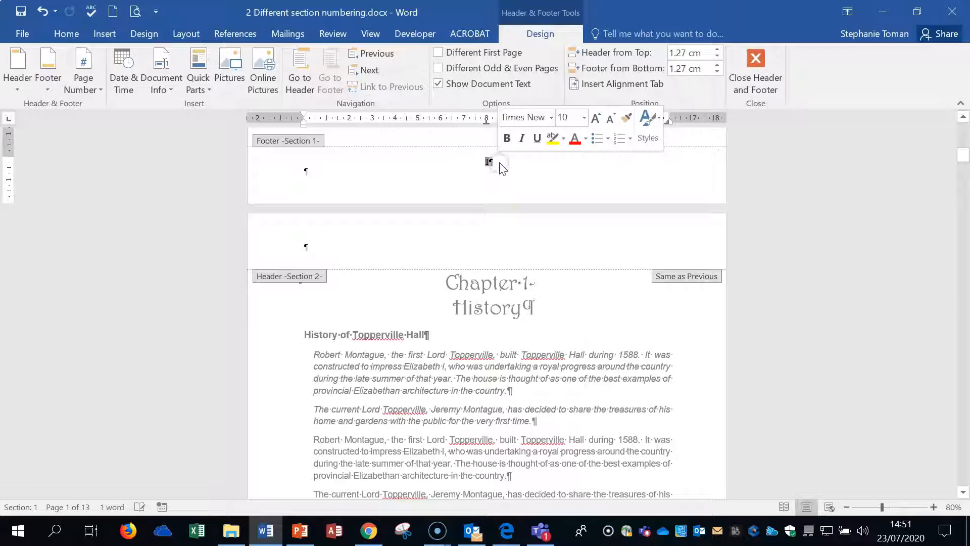
left_click(573, 199)
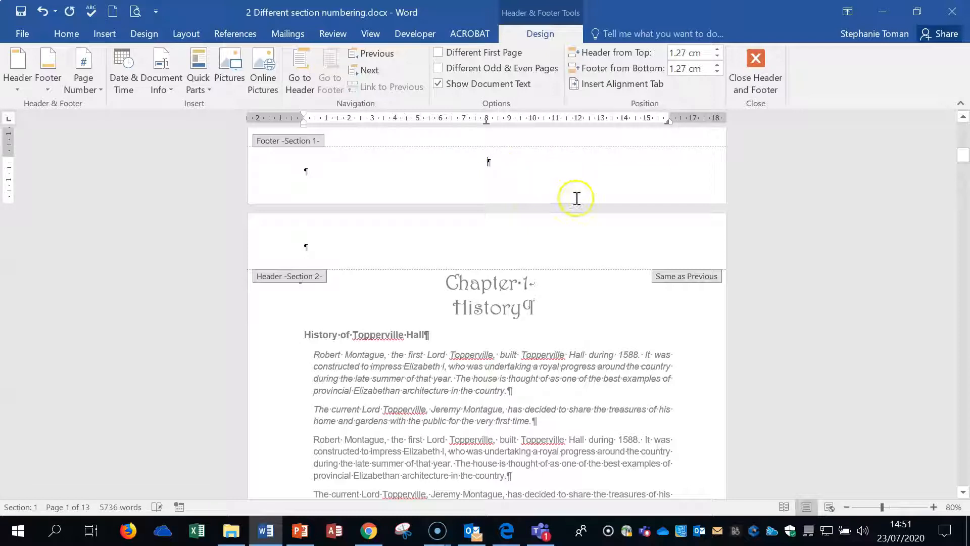
Step: Set the page numbering of Section 2 to start at 1 instead of continuing from the previous section
scroll(574, 198, "down", 10)
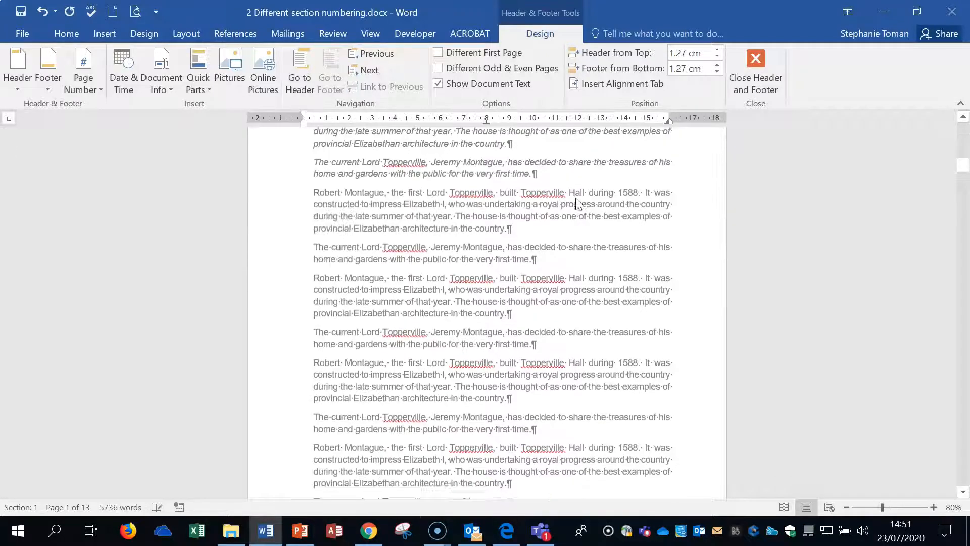
left_click(550, 251)
double_click(488, 273)
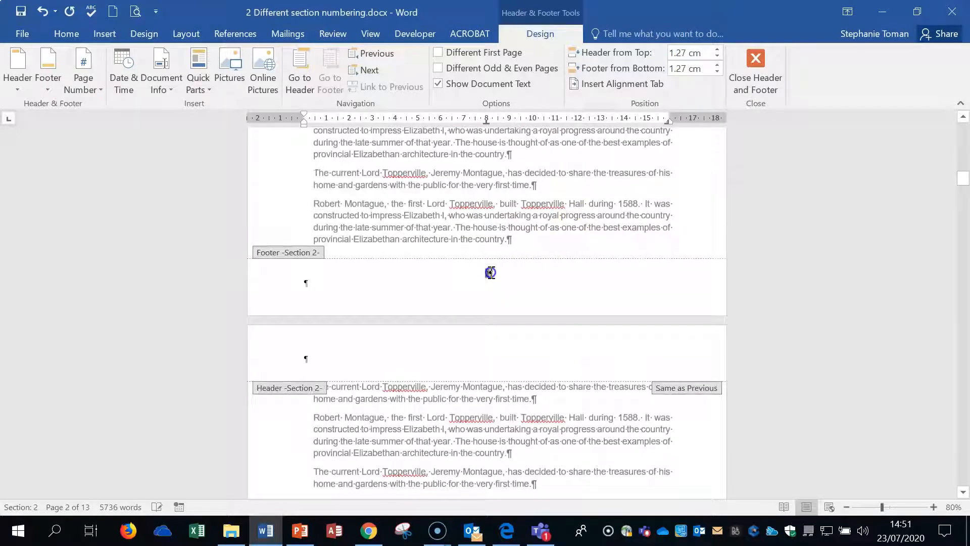
right_click(488, 274)
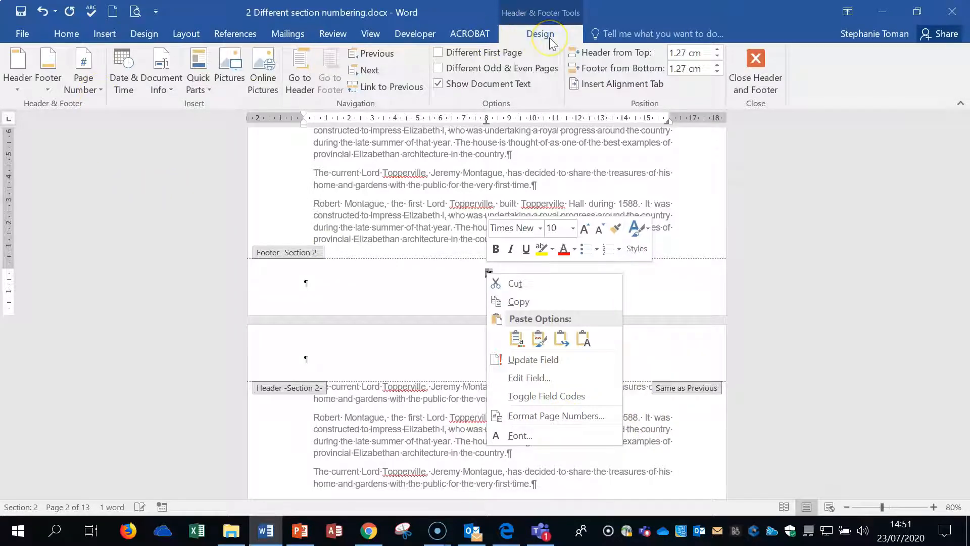
left_click(101, 93)
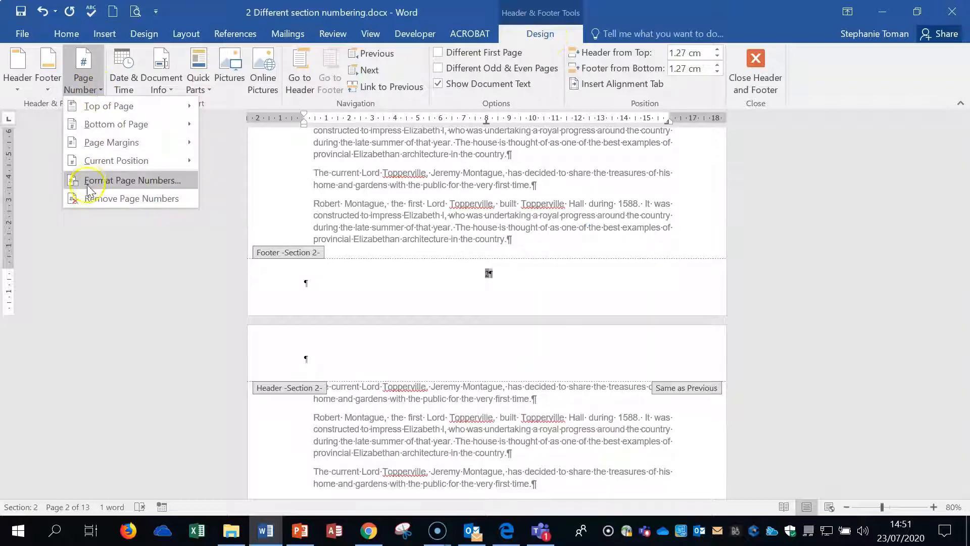
left_click(92, 185)
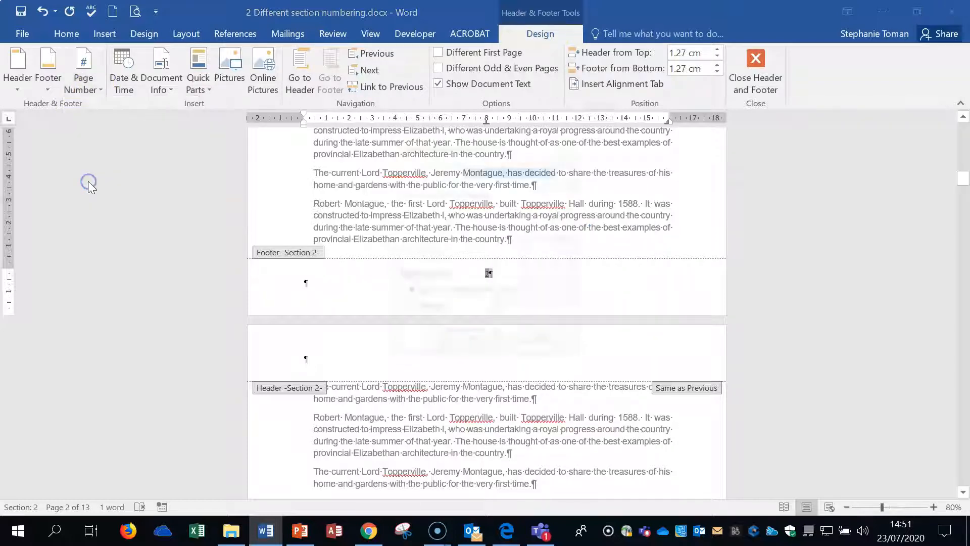
left_click(409, 309)
left_click_drag(494, 150, 754, 152)
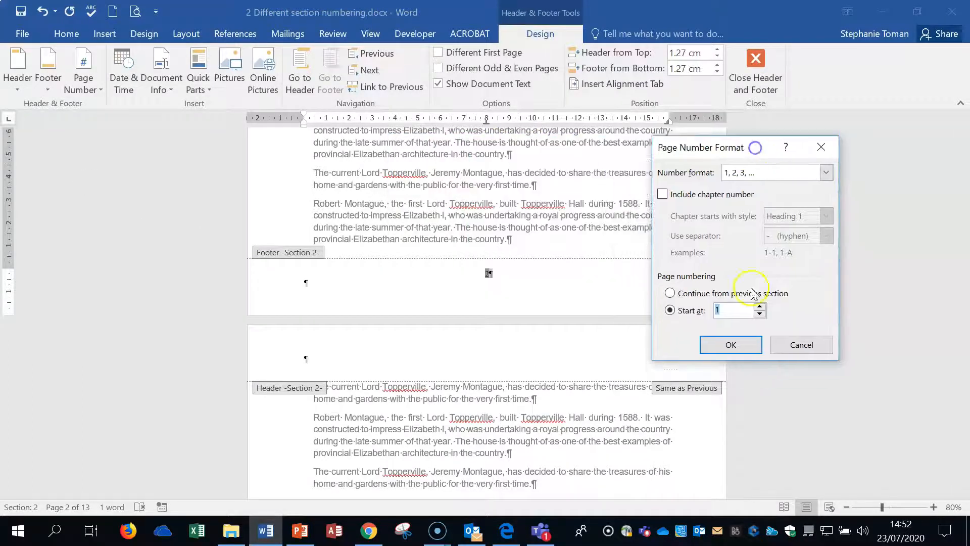
left_click(727, 347)
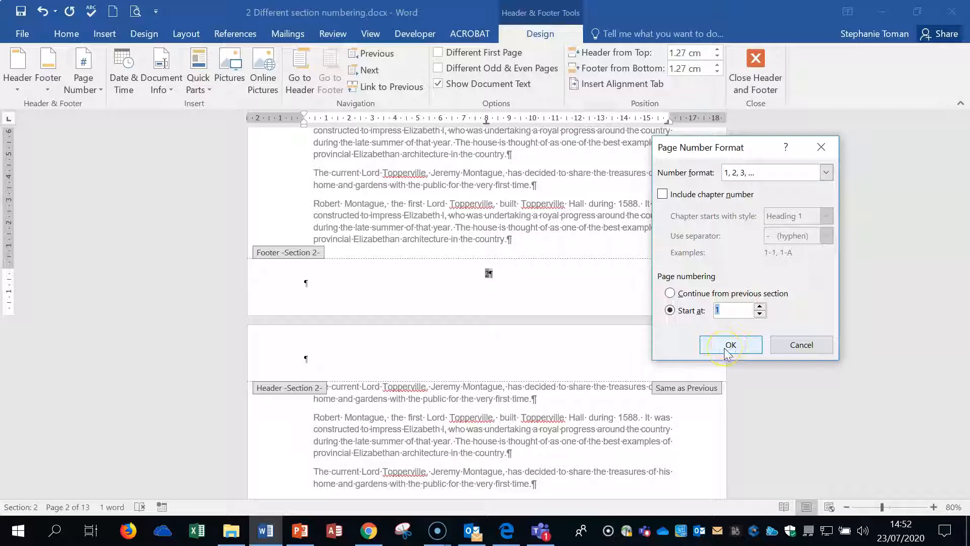
Step: Check the footer page numbering from the cover page through Chapter 1 to the start of Chapter 2
scroll(674, 419, "up", 5)
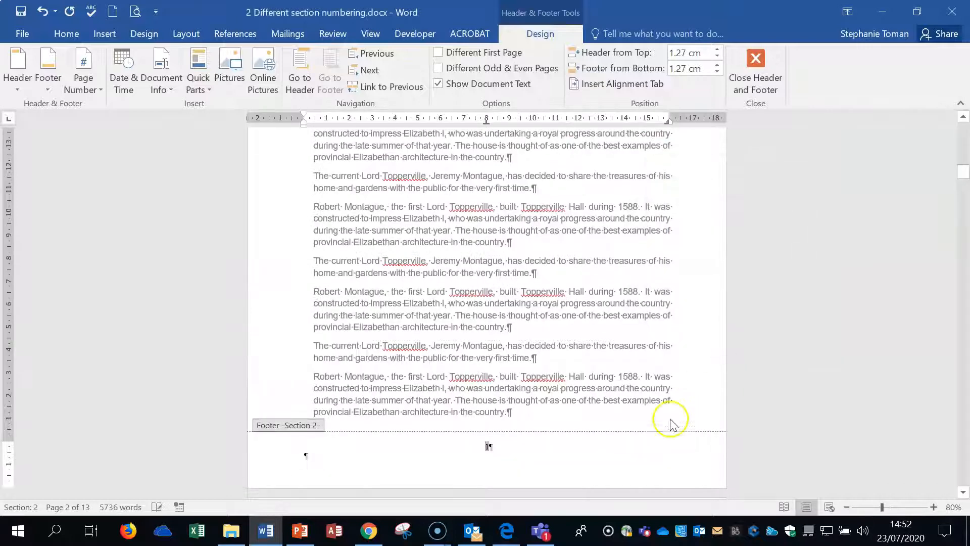
scroll(665, 384, "up", 3)
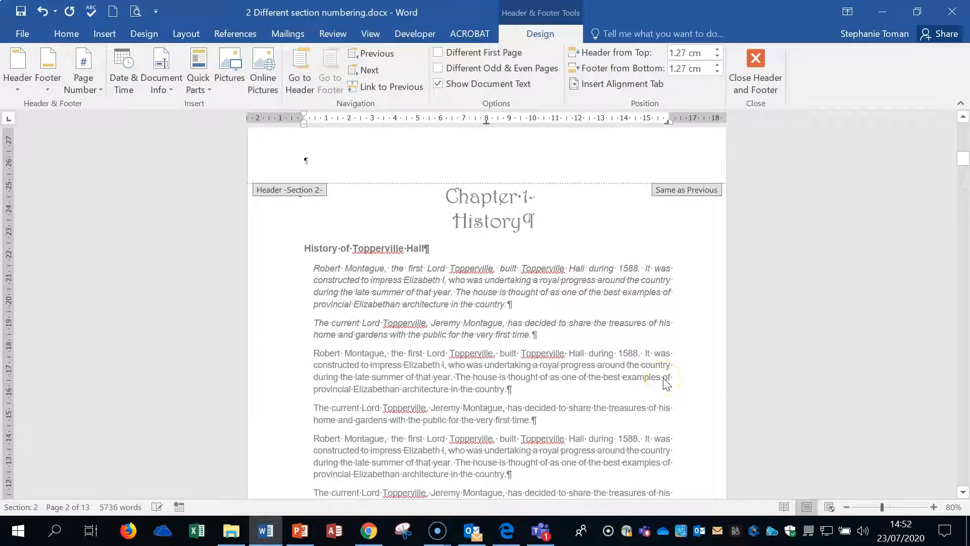
scroll(666, 384, "up", 3)
scroll(665, 384, "down", 14)
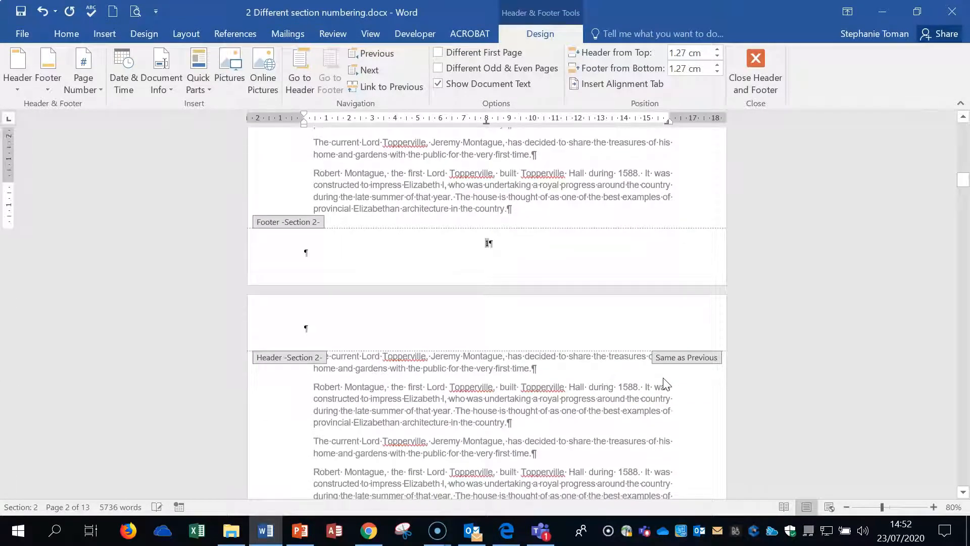
scroll(664, 384, "down", 14)
scroll(663, 378, "down", 15)
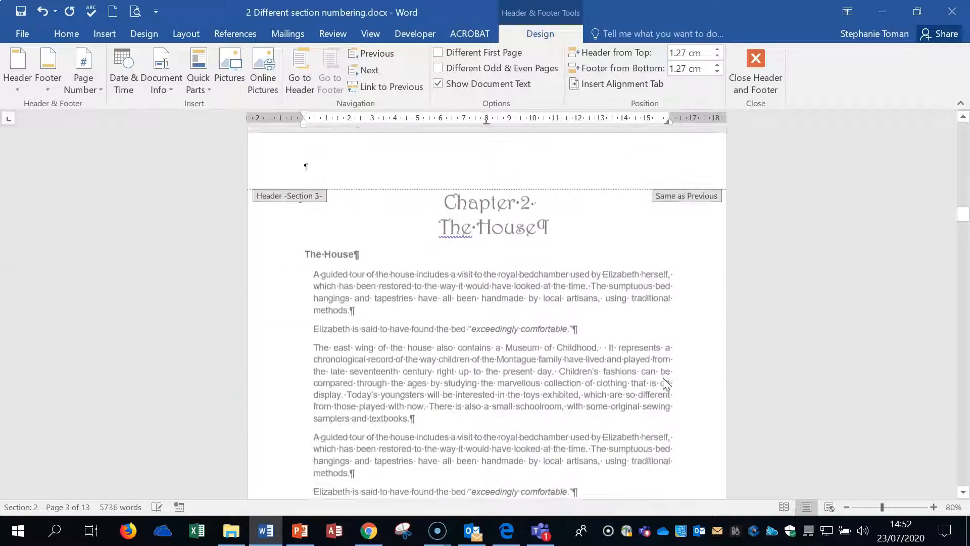
scroll(662, 376, "up", 3)
scroll(664, 379, "up", 20)
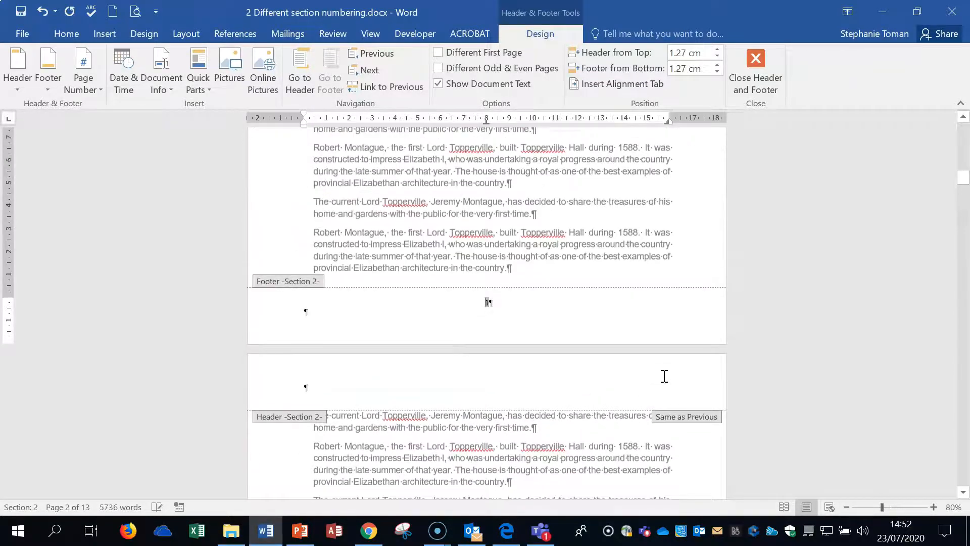
scroll(664, 376, "up", 10)
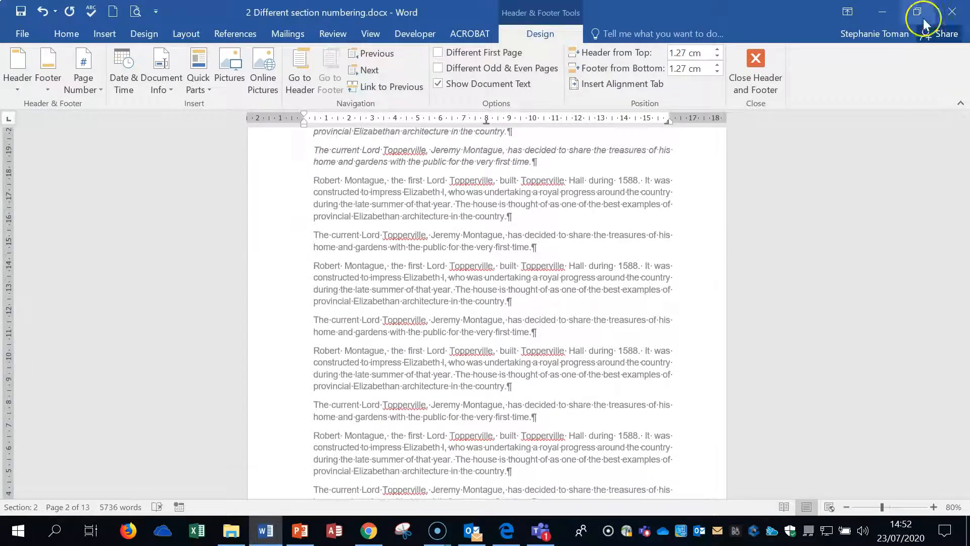
Step: Close the document without saving and reopen 2 Different section numbering.docx
left_click(952, 11)
left_click(485, 294)
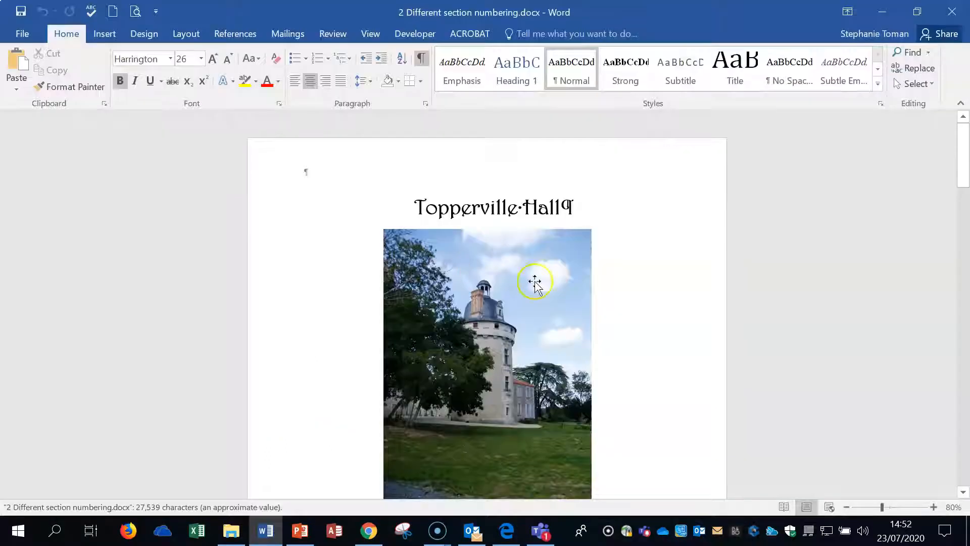
Step: Insert a Plain Number 2 page number at the bottom of the page in the cover page's Section 1 footer
scroll(644, 288, "down", 3)
scroll(644, 288, "down", 5)
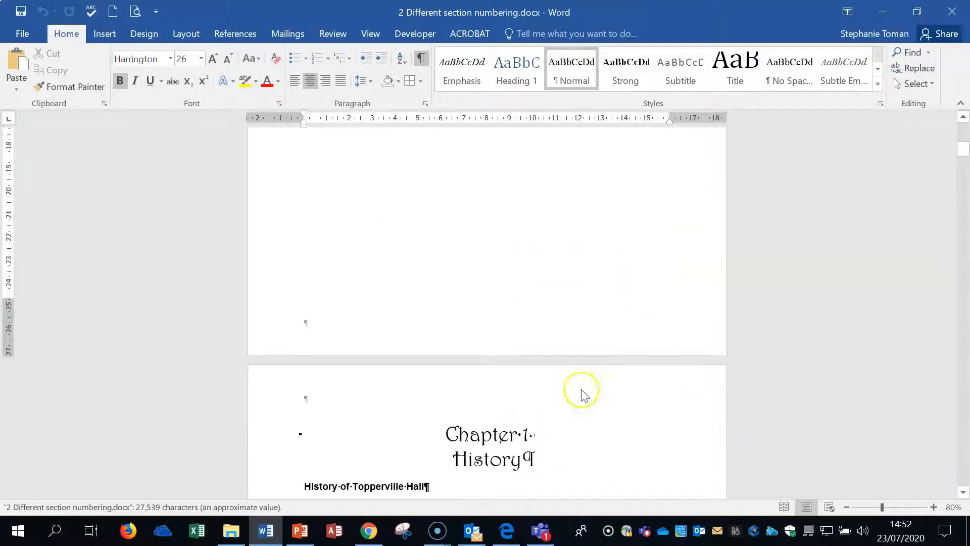
double_click(506, 330)
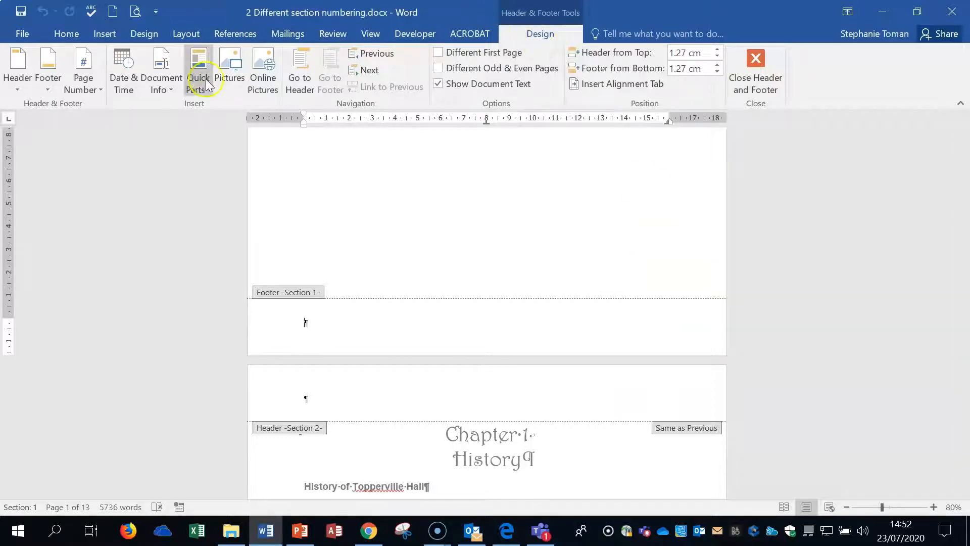
left_click(101, 91)
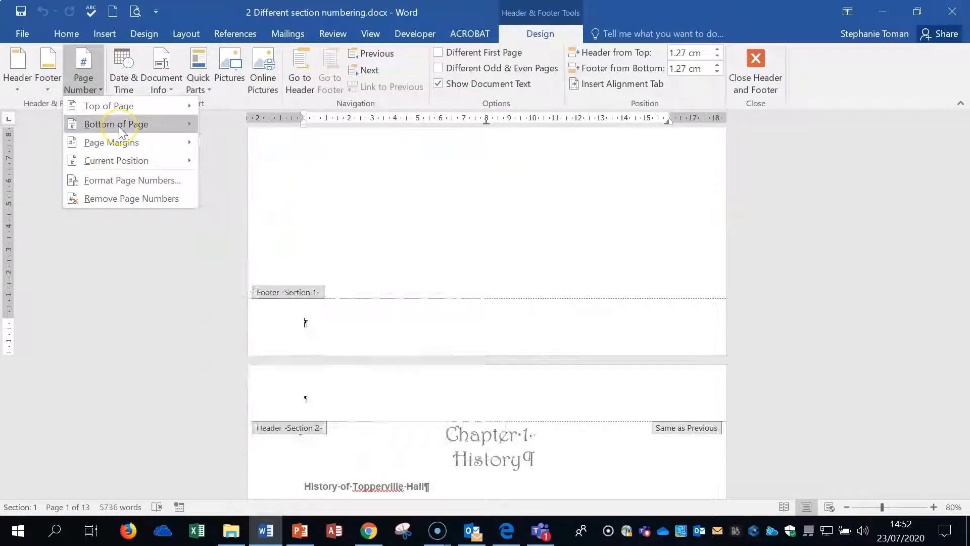
mouse_move(120, 130)
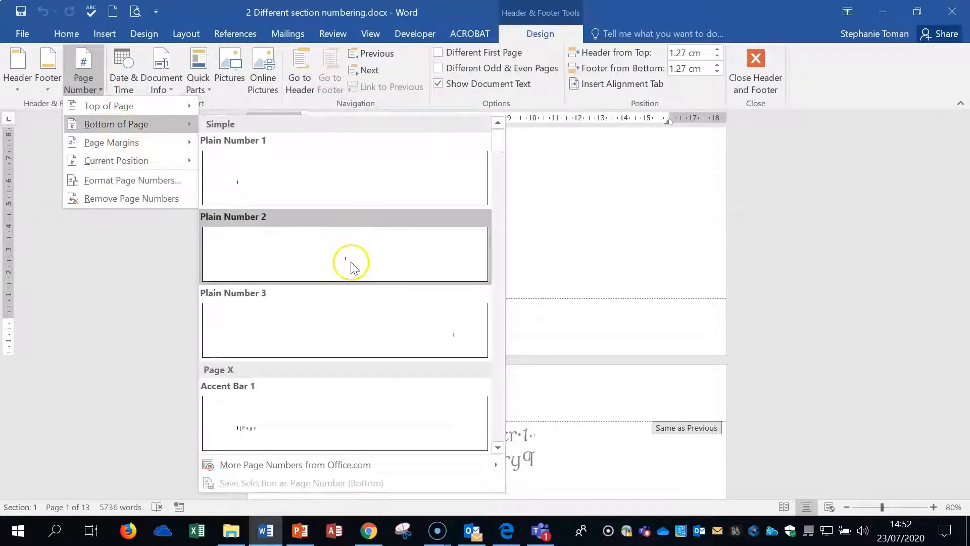
left_click(348, 263)
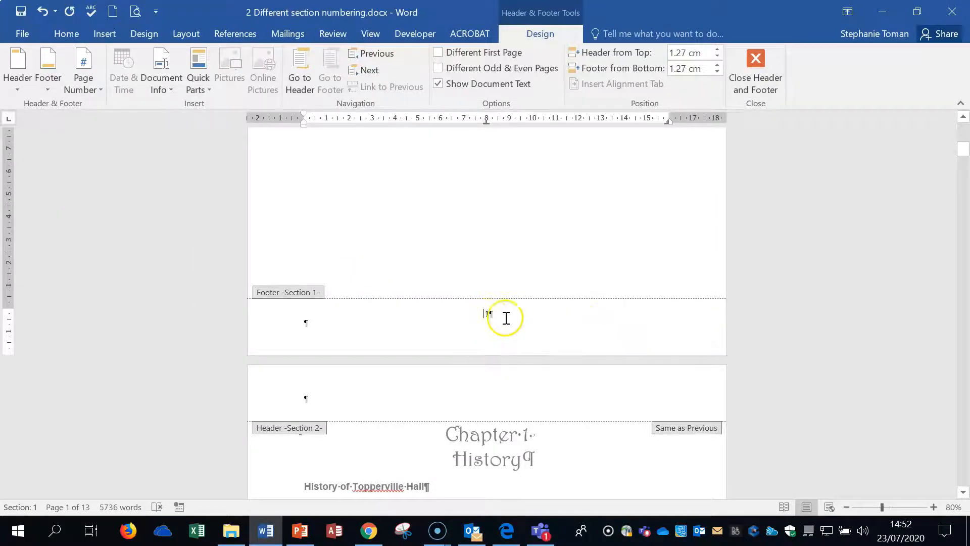
Step: Turn off Link to Previous for the Section 2 footer, working from its page number on page 2
scroll(535, 314, "down", 15)
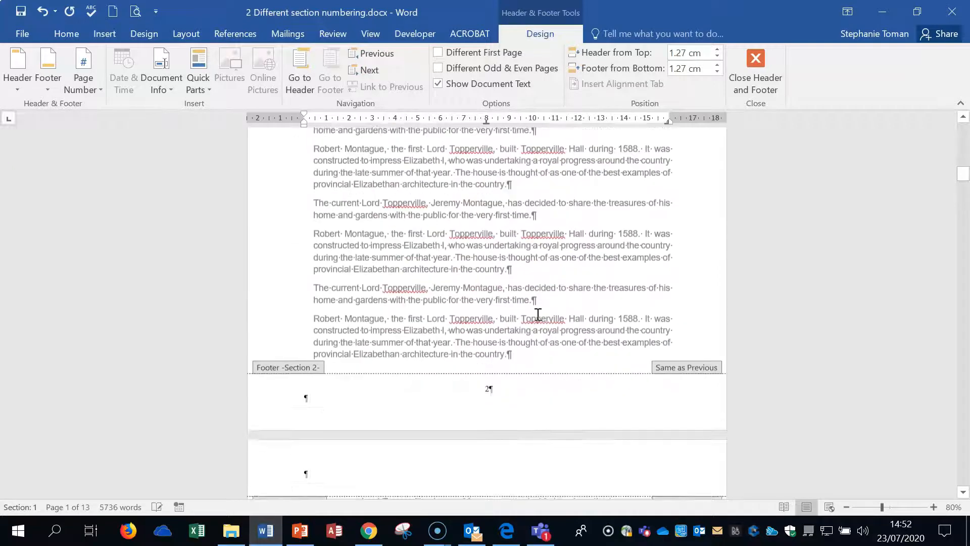
scroll(538, 314, "down", 3)
left_click(497, 283)
double_click(491, 280)
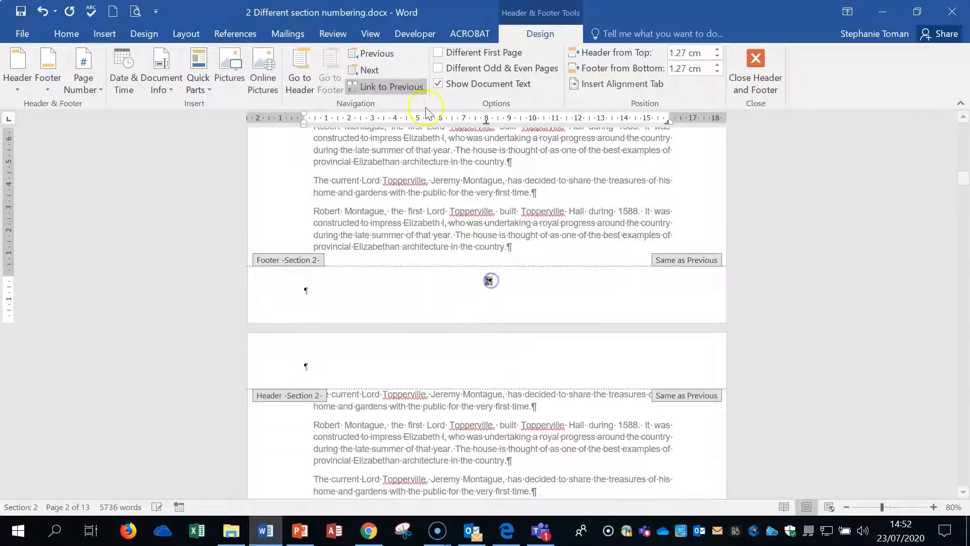
left_click(379, 87)
Step: Delete the page number from the cover page's Section 1 footer
scroll(623, 359, "up", 3)
scroll(625, 360, "up", 10)
left_click(492, 246)
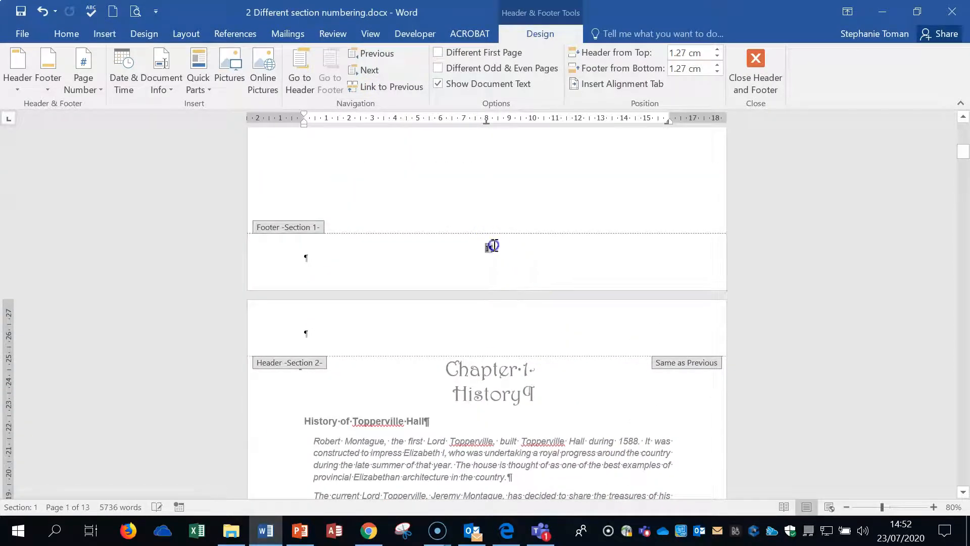
double_click(493, 245)
key("Delete")
Step: Format the page number in the Section 2 footer so that numbering starts at 1
scroll(485, 237, "down", 1)
scroll(486, 237, "down", 10)
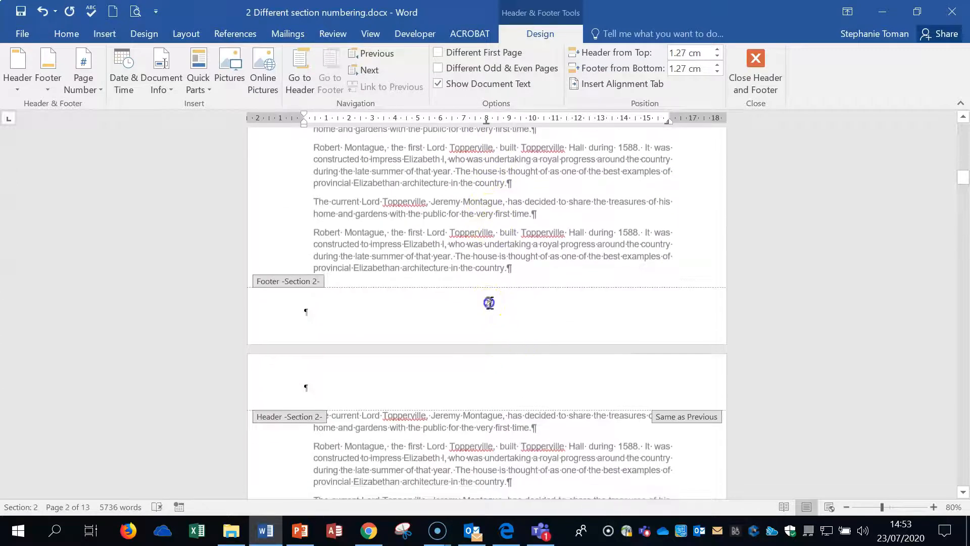
double_click(489, 302)
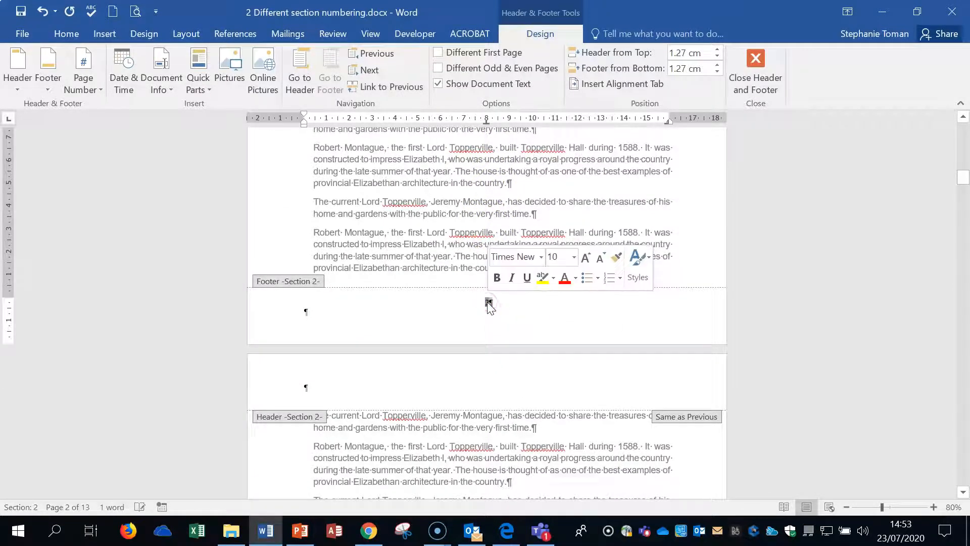
right_click(489, 305)
left_click(556, 442)
left_click(669, 310)
left_click(731, 344)
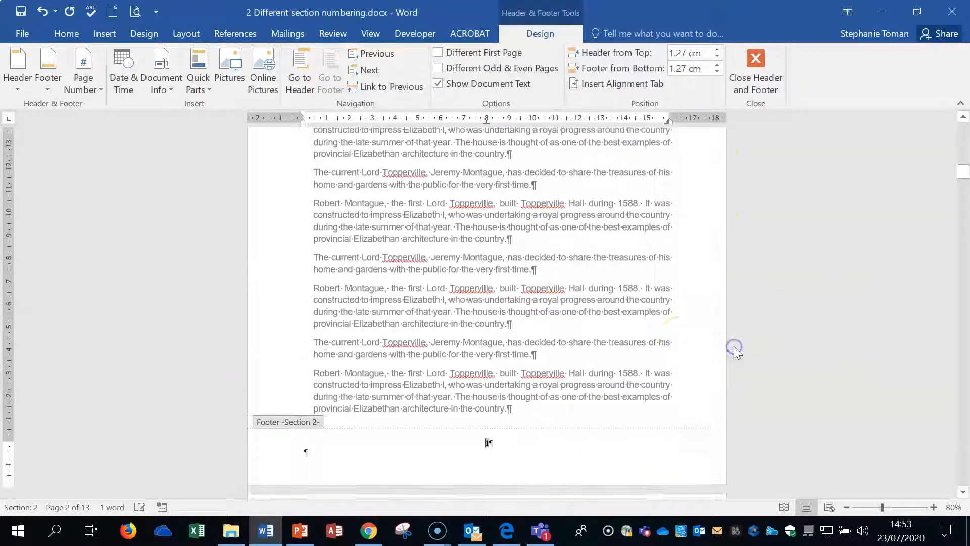
Step: Leave footer editing to return to the body text and hide the formatting marks
scroll(677, 333, "down", 10)
scroll(681, 336, "down", 8)
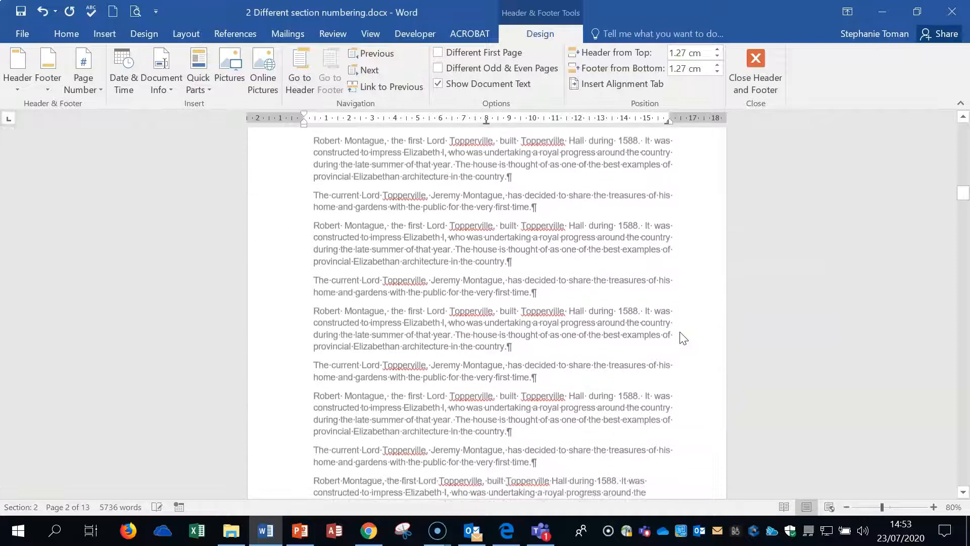
double_click(636, 327)
scroll(635, 329, "down", 5)
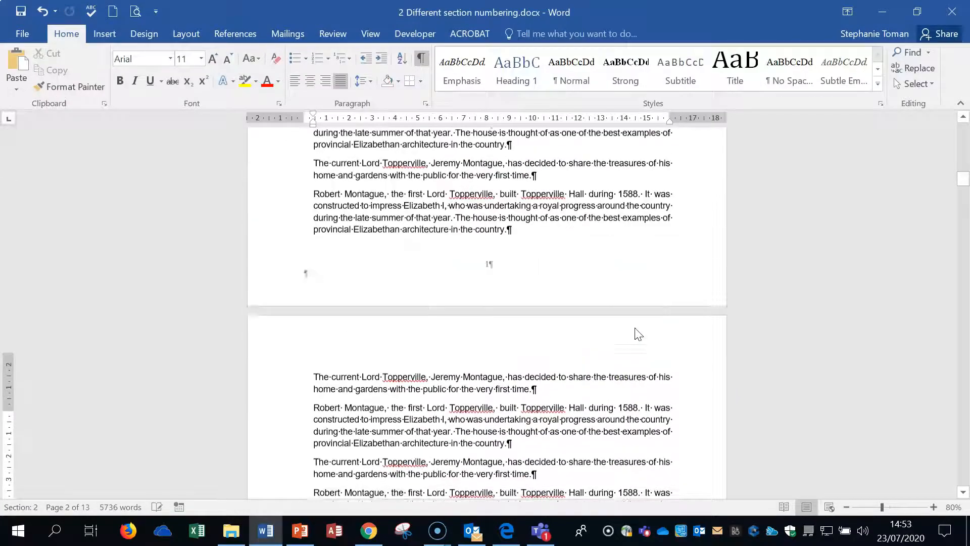
left_click(420, 57)
left_click(623, 216)
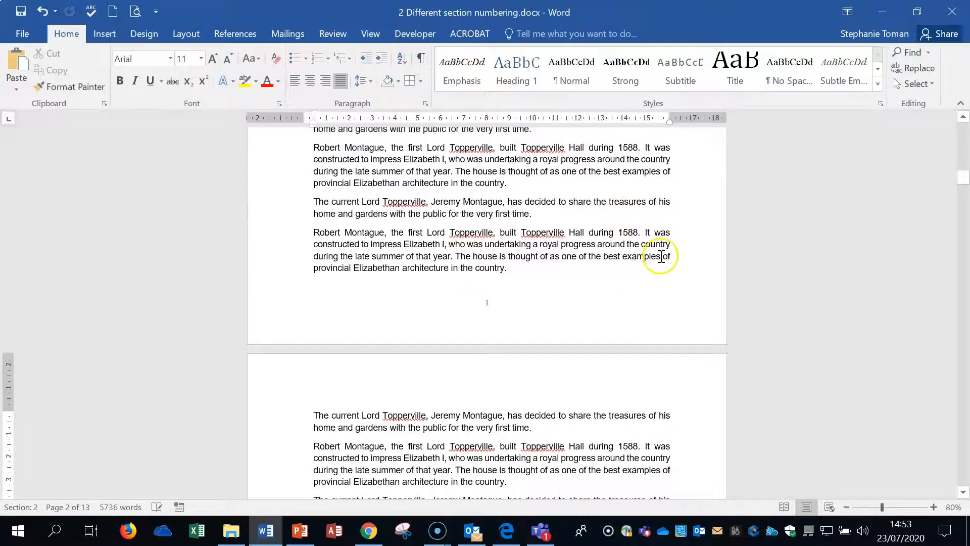
Step: Turn off Link to Previous for the Section 3 footer, working from the page number on Chapter 2's first page
scroll(656, 253, "down", 15)
scroll(690, 273, "down", 1)
scroll(688, 267, "up", 8)
scroll(688, 266, "down", 12)
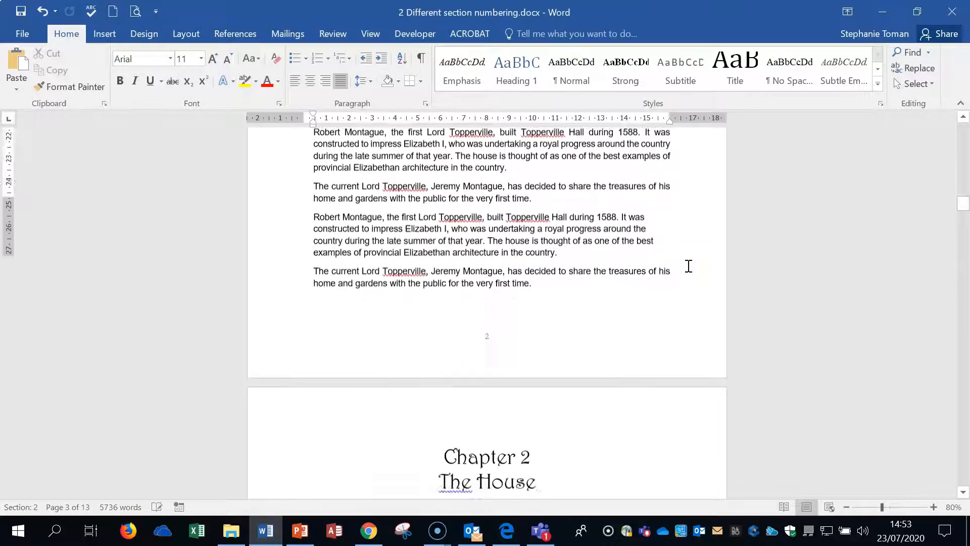
scroll(688, 266, "down", 1)
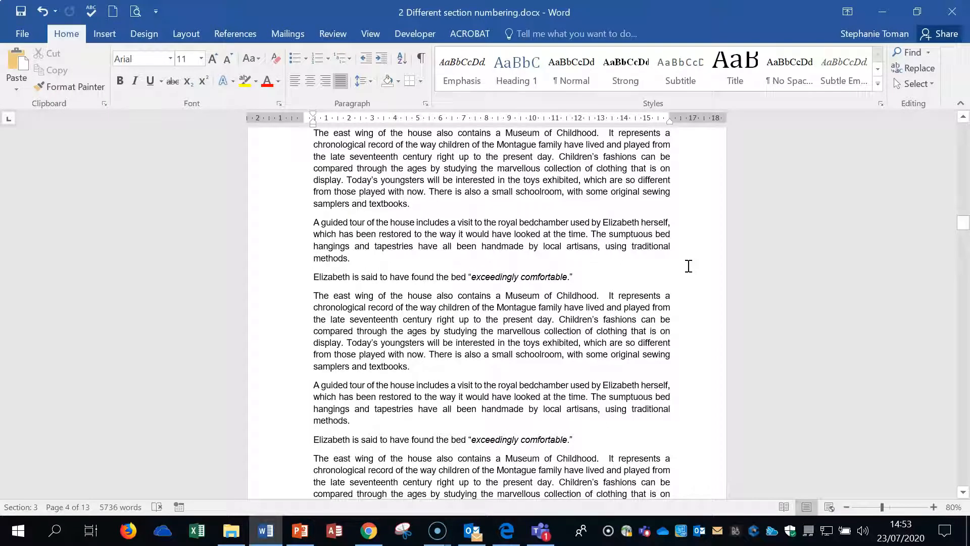
scroll(688, 266, "down", 6)
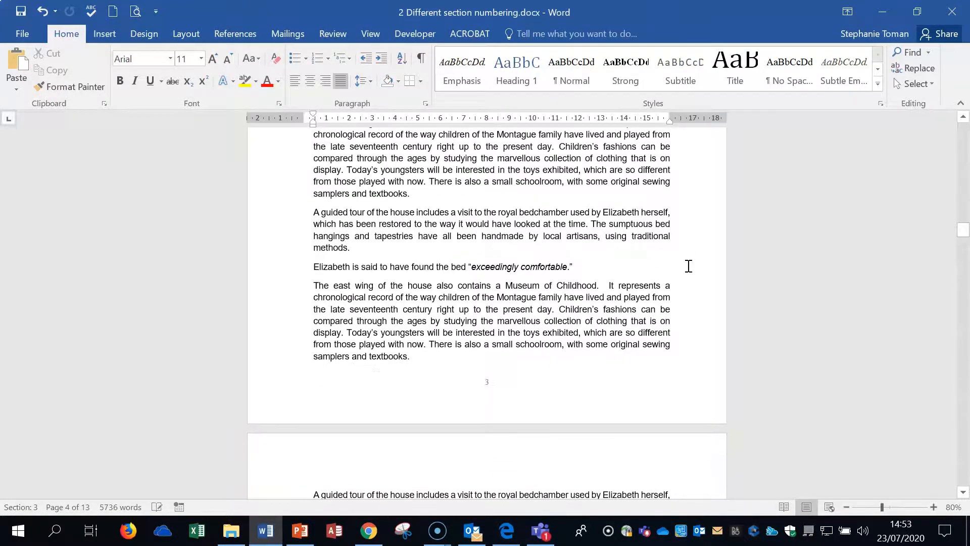
left_click(490, 380)
double_click(489, 381)
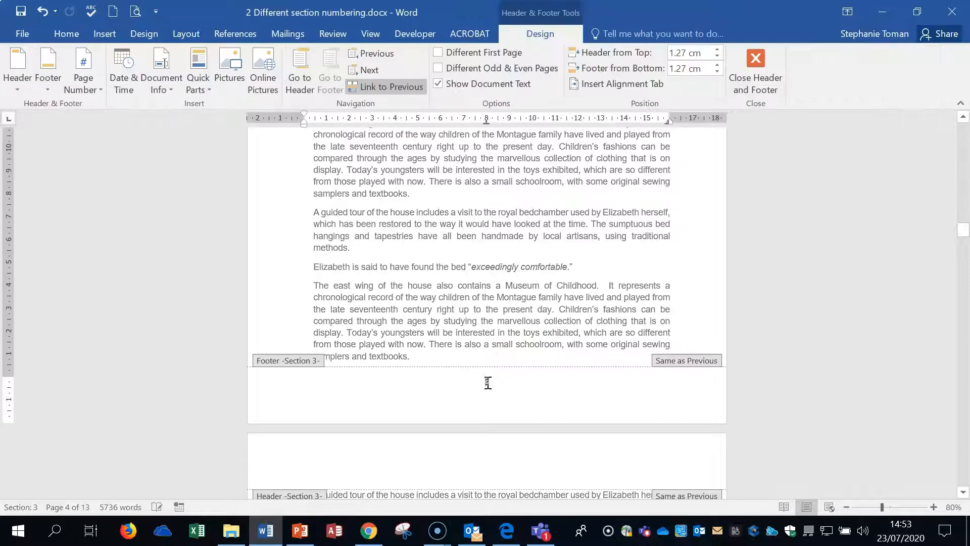
left_click(401, 87)
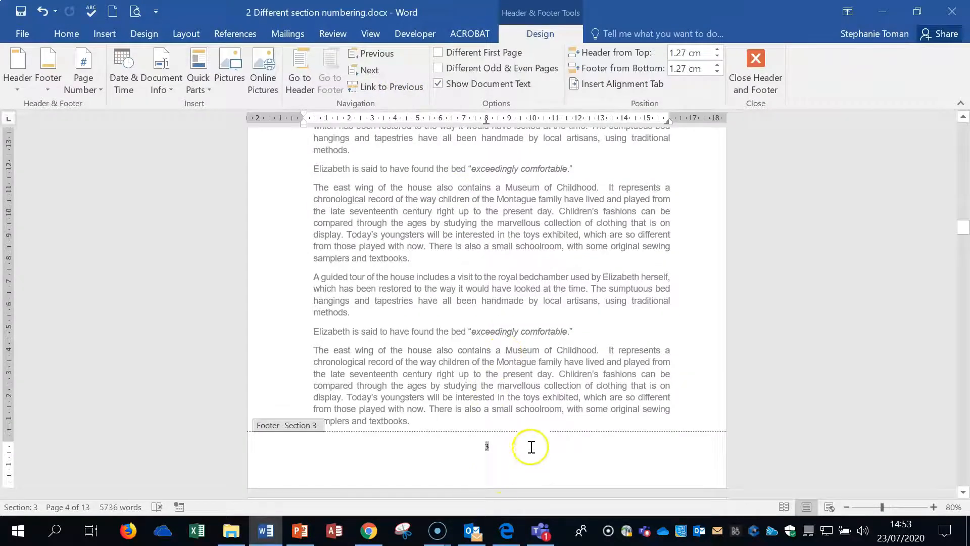
Step: Change the Section 3 page number format to i, ii, iii, continuing from the previous section, and leave footer editing
scroll(533, 444, "down", 3)
double_click(484, 332)
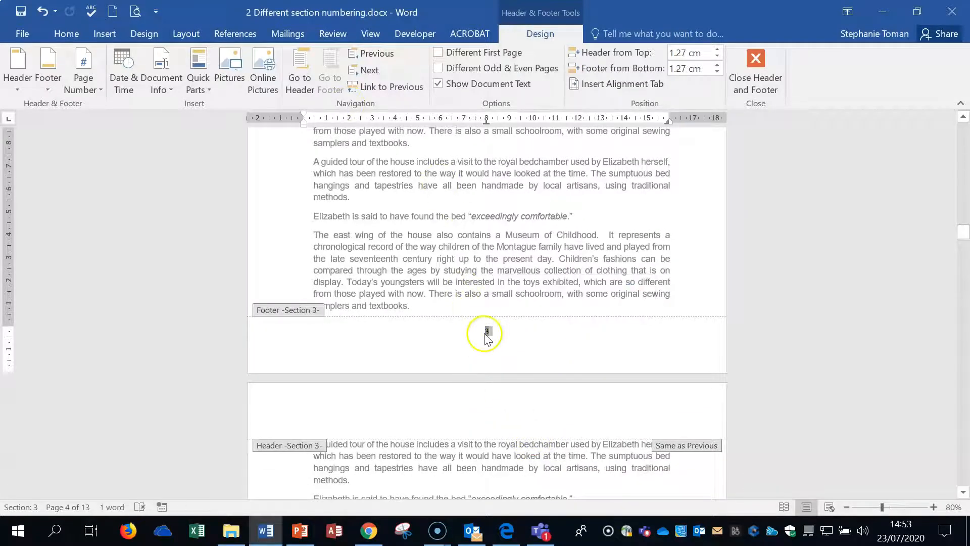
right_click(487, 333)
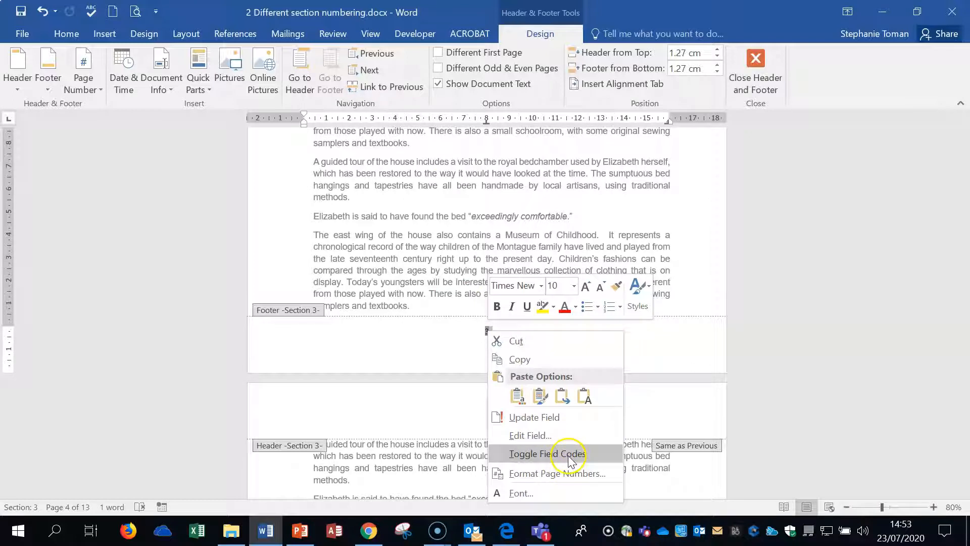
left_click(556, 474)
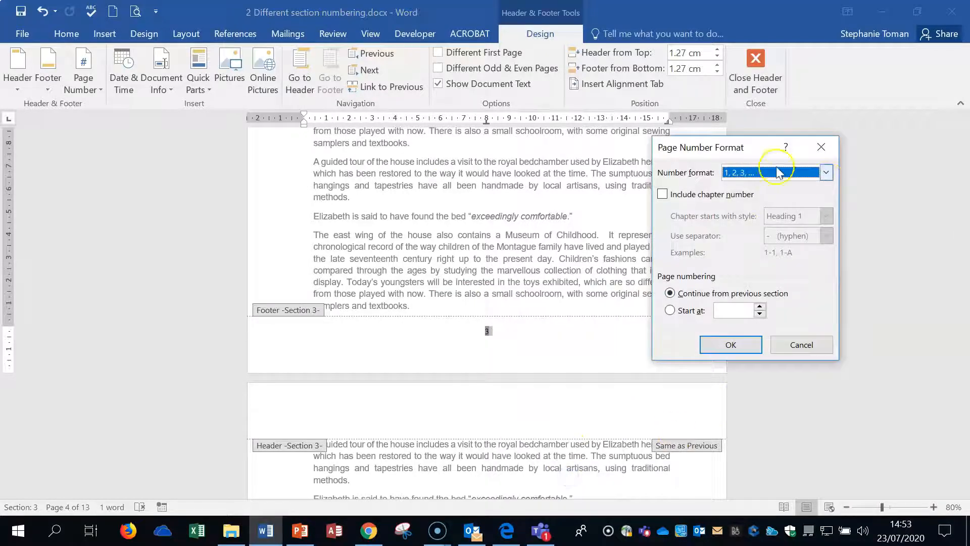
left_click(825, 172)
left_click(746, 230)
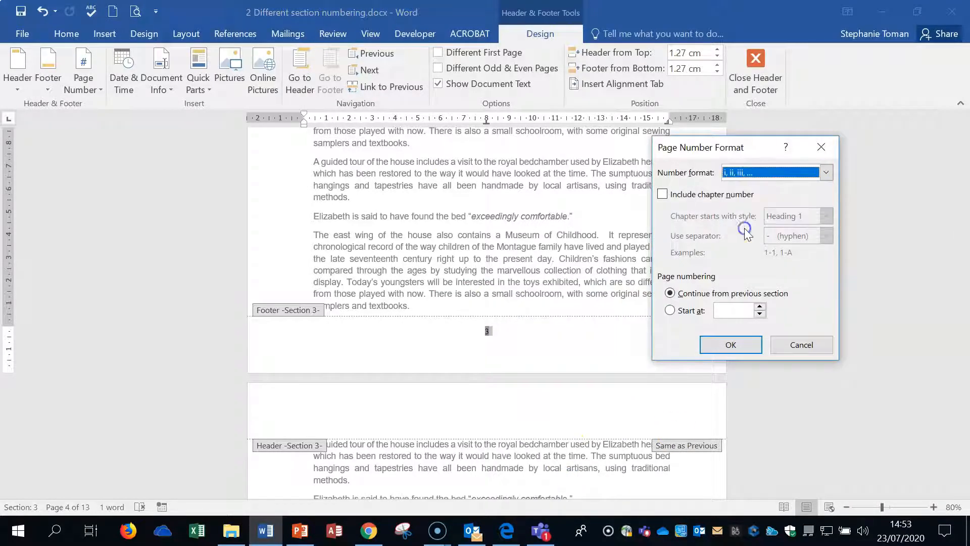
left_click(730, 344)
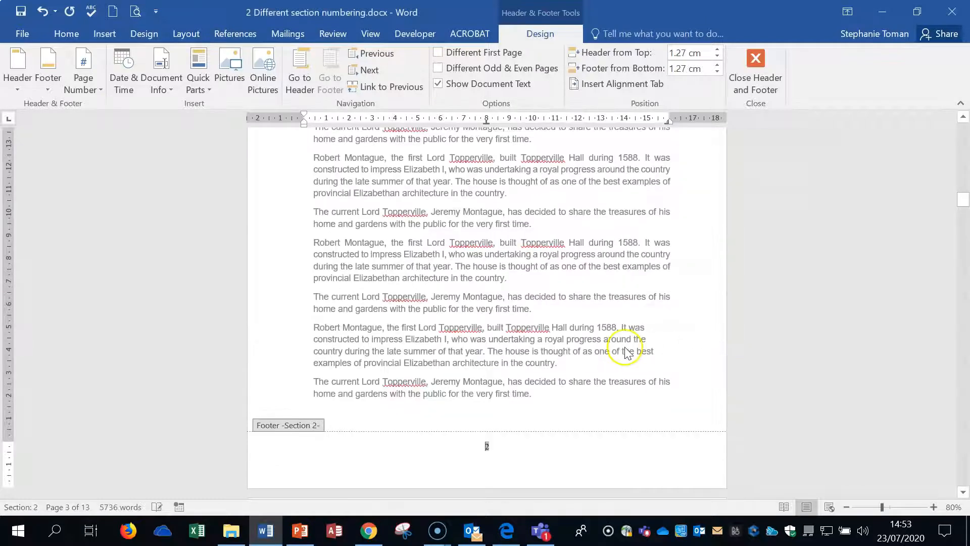
scroll(626, 352, "down", 10)
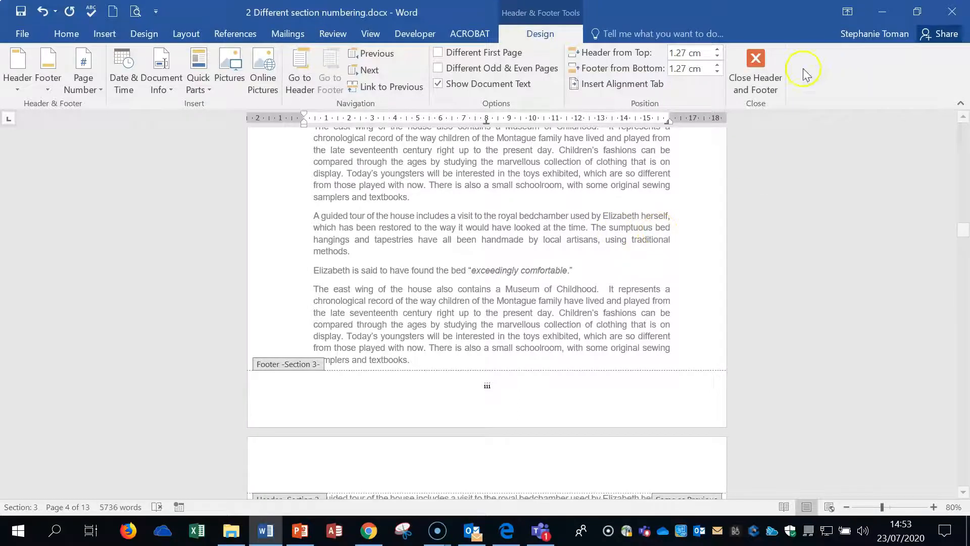
left_click(756, 65)
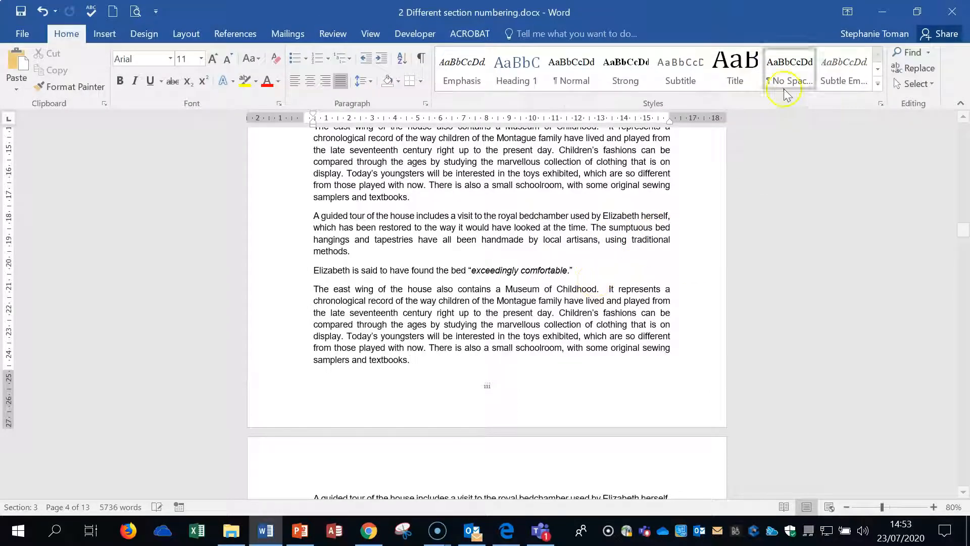
Step: Close the document without saving and open 3 Vertical Alignment.docx from the 4 Document Setup folder
left_click(951, 11)
left_click(468, 296)
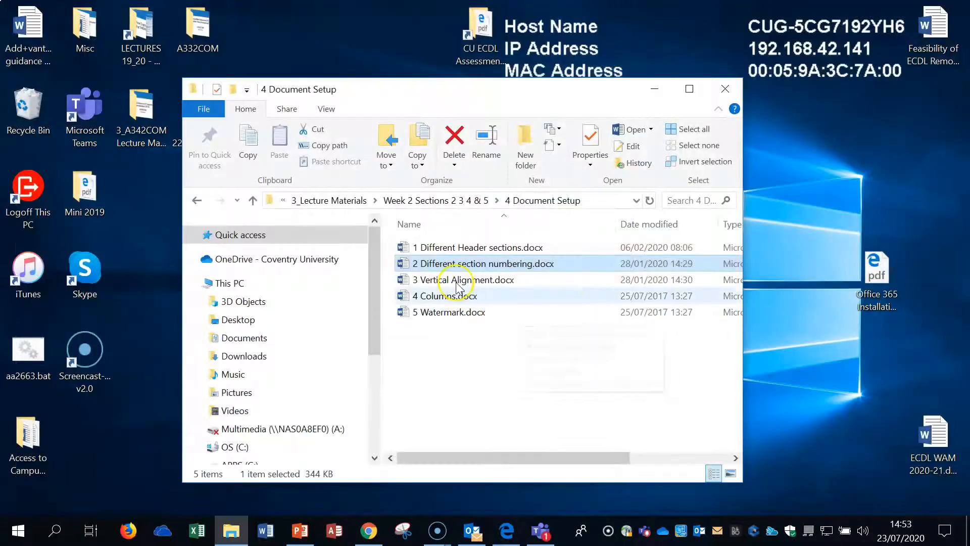
left_click(458, 281)
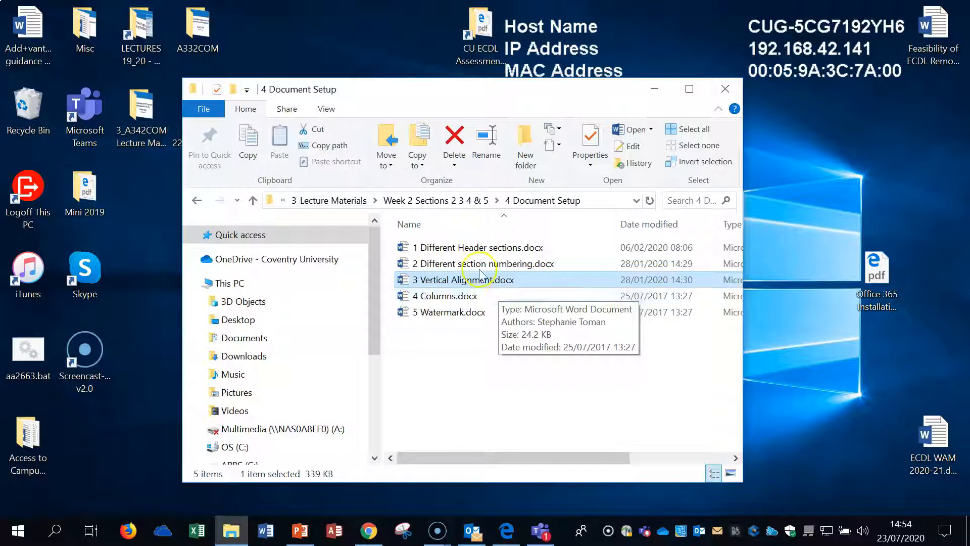
double_click(477, 281)
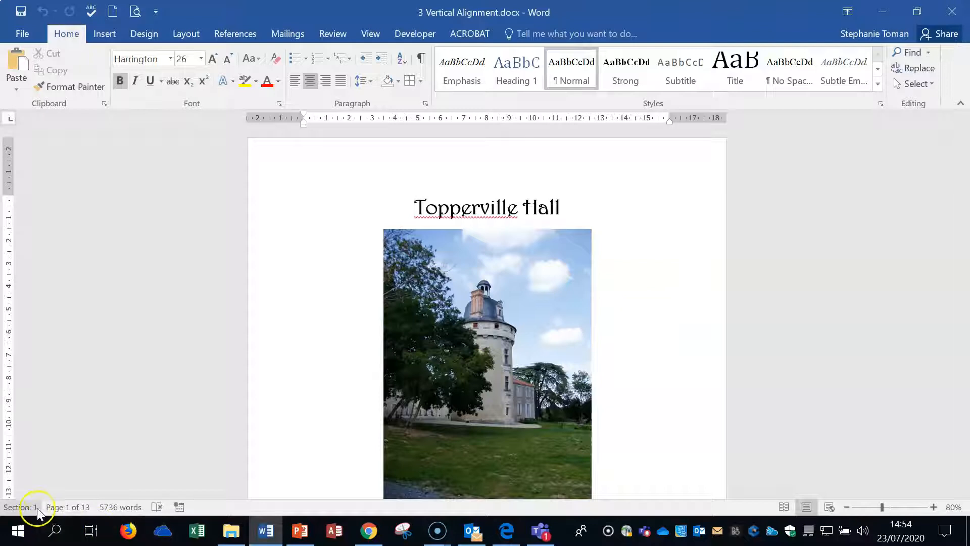
Step: Check which section the cover page and Chapter 1 belong to, using the section indicator on the status bar
left_click(26, 506)
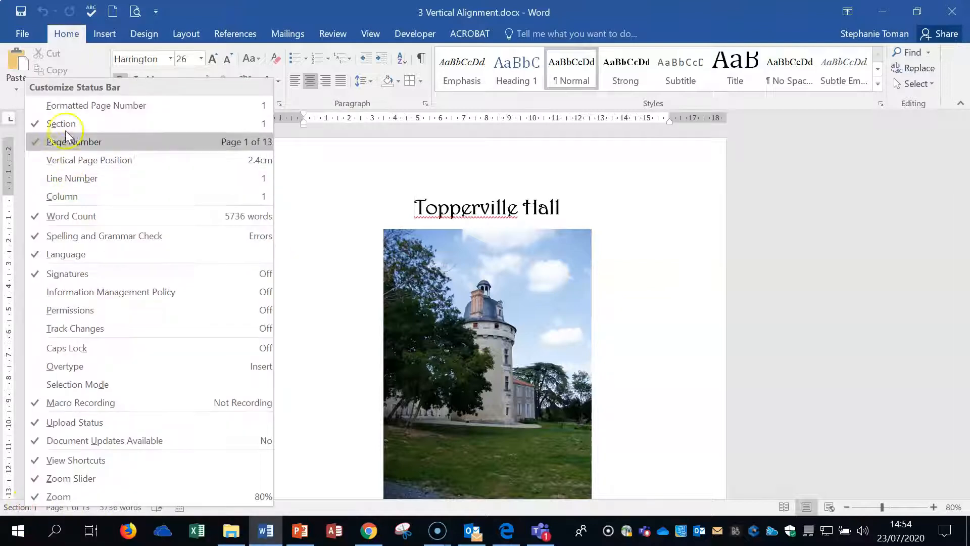
left_click(713, 340)
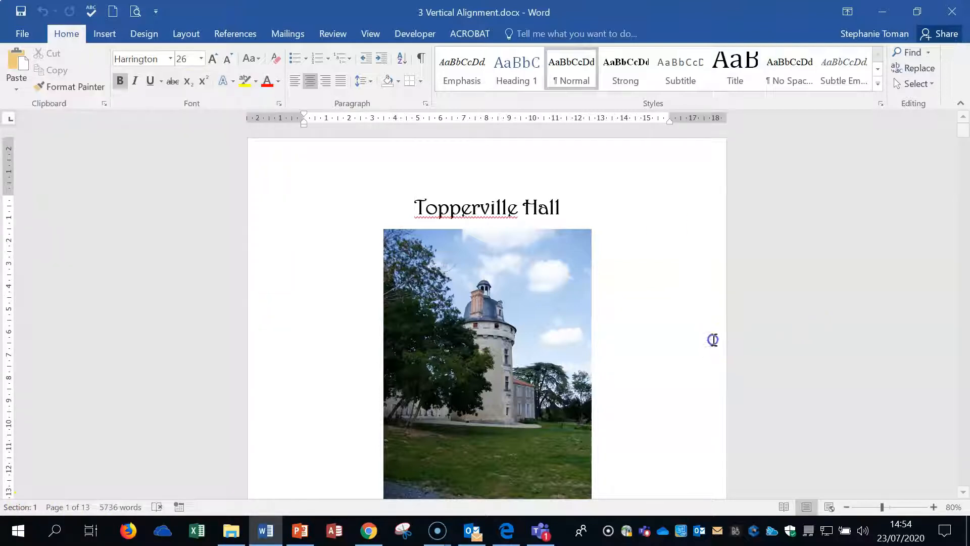
scroll(713, 340, "down", 1)
left_click(413, 155)
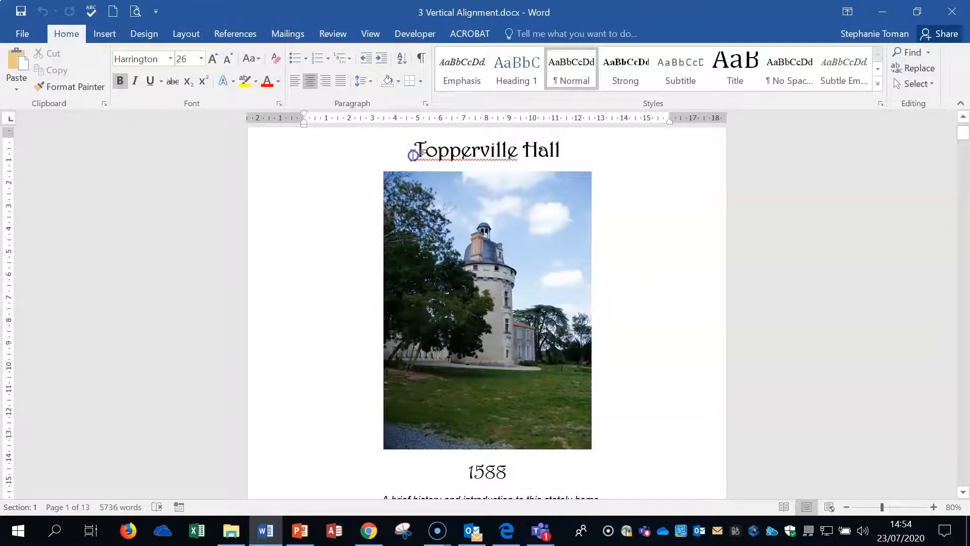
left_click(530, 271)
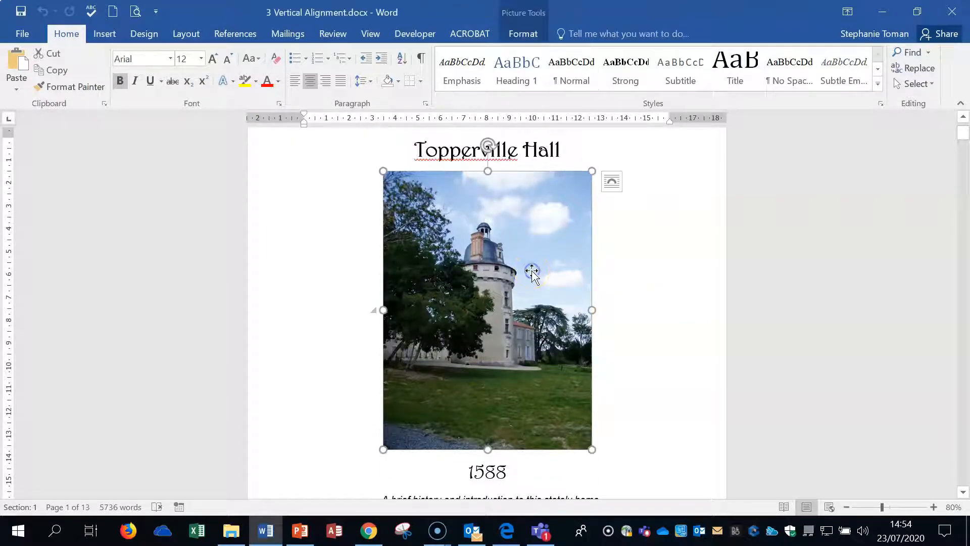
left_click(413, 153)
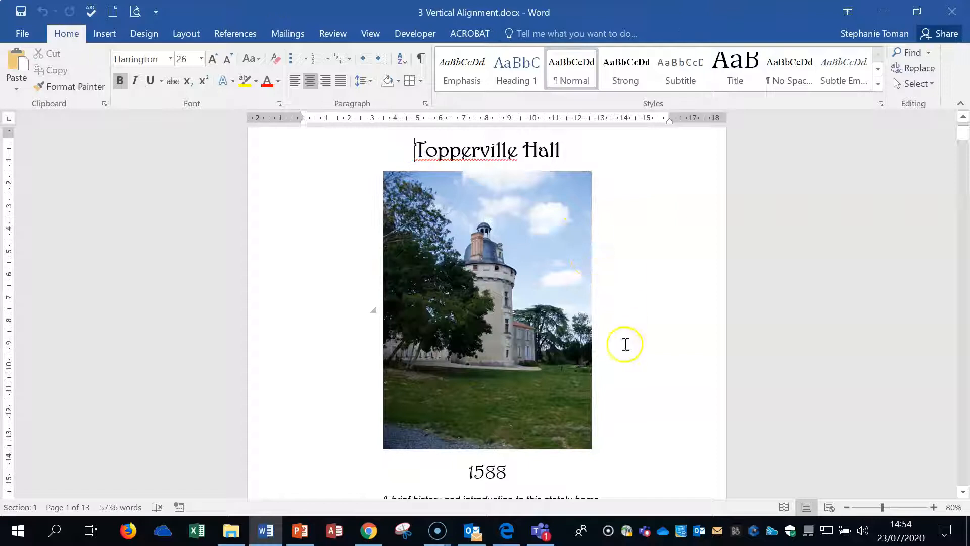
scroll(626, 434, "down", 3)
left_click(540, 436)
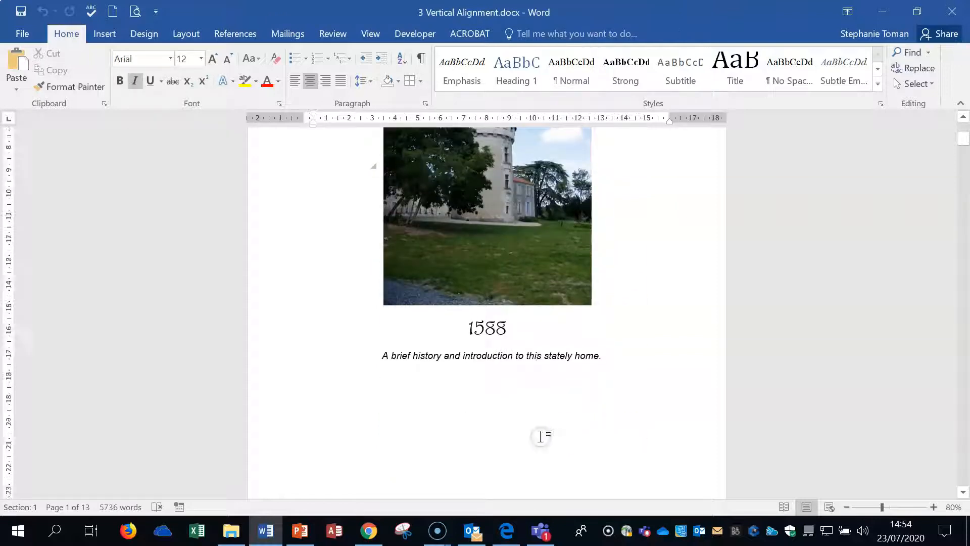
scroll(540, 434, "down", 7)
left_click(552, 433)
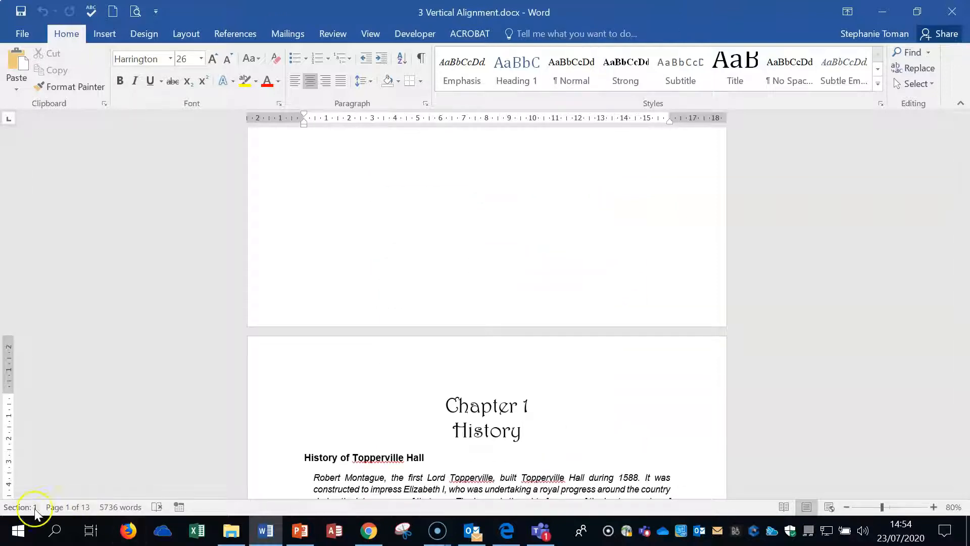
scroll(513, 446, "down", 3)
left_click(392, 475)
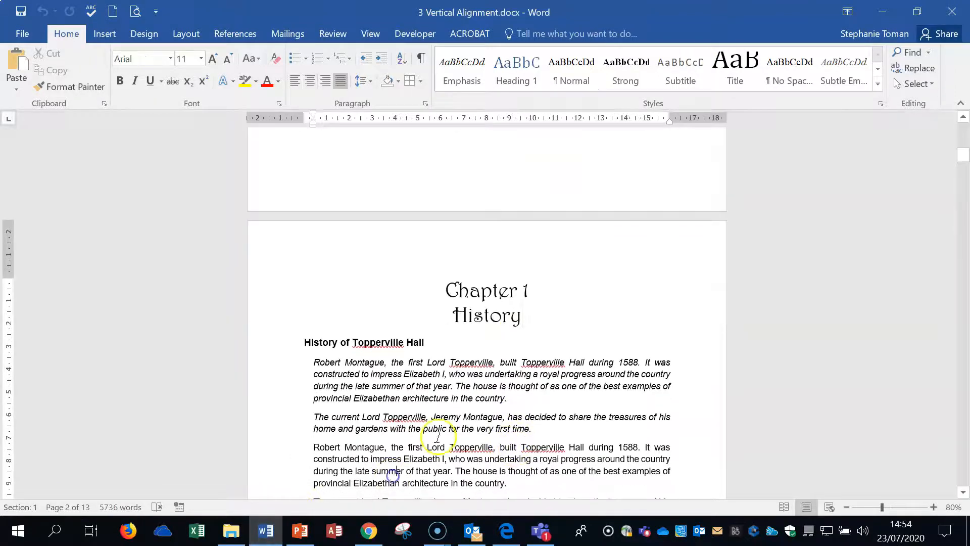
scroll(434, 430, "down", 2)
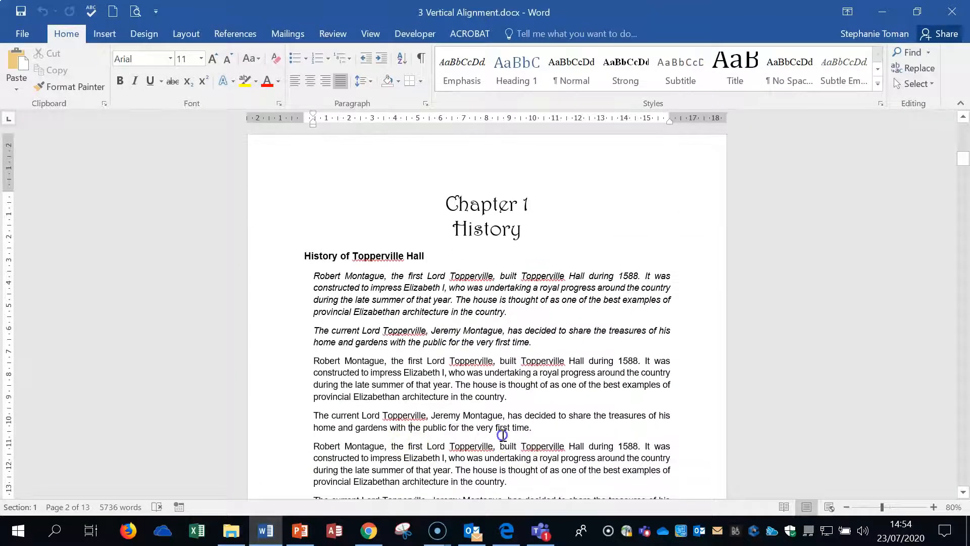
scroll(502, 434, "up", 15)
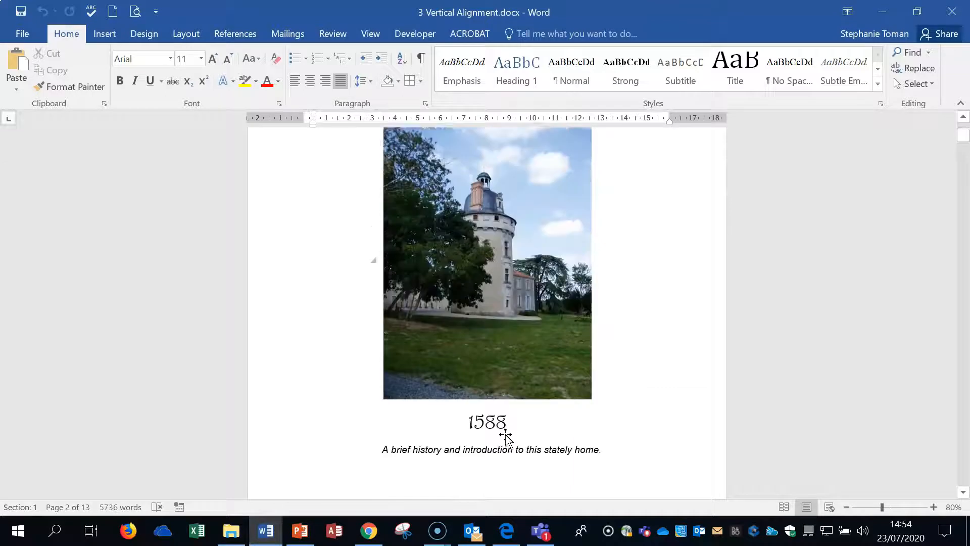
scroll(505, 436, "up", 2)
Step: Set the vertical alignment of the cover page to Justified, applied to this section only
left_click(417, 177)
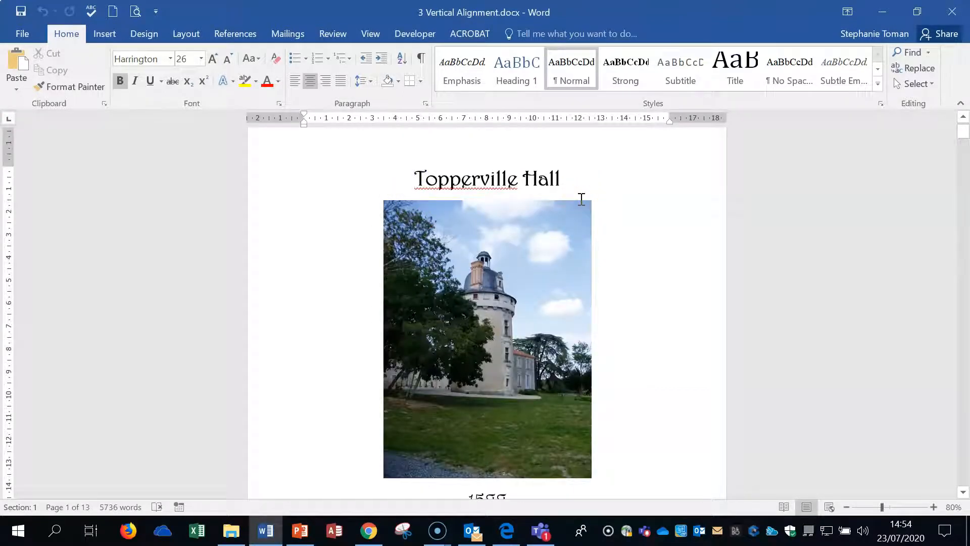
left_click(181, 33)
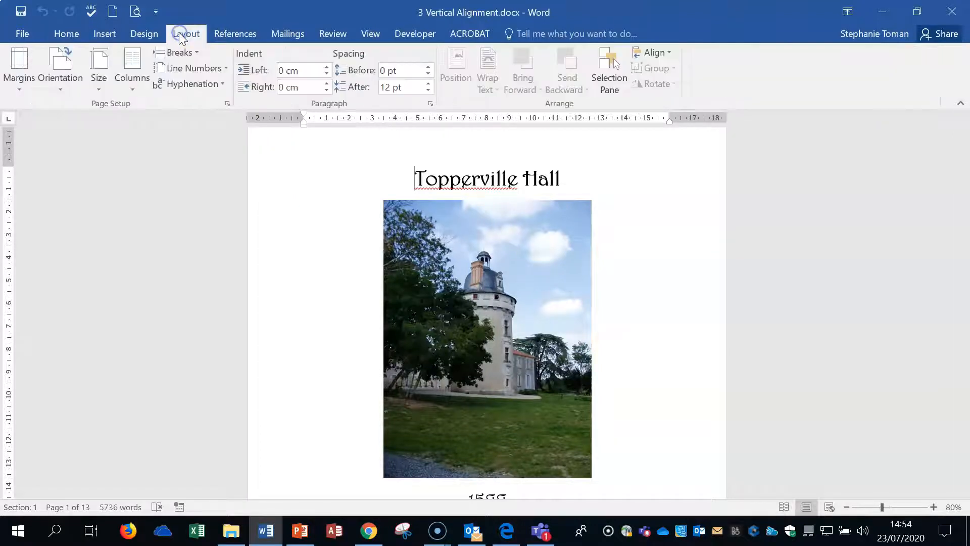
left_click(228, 104)
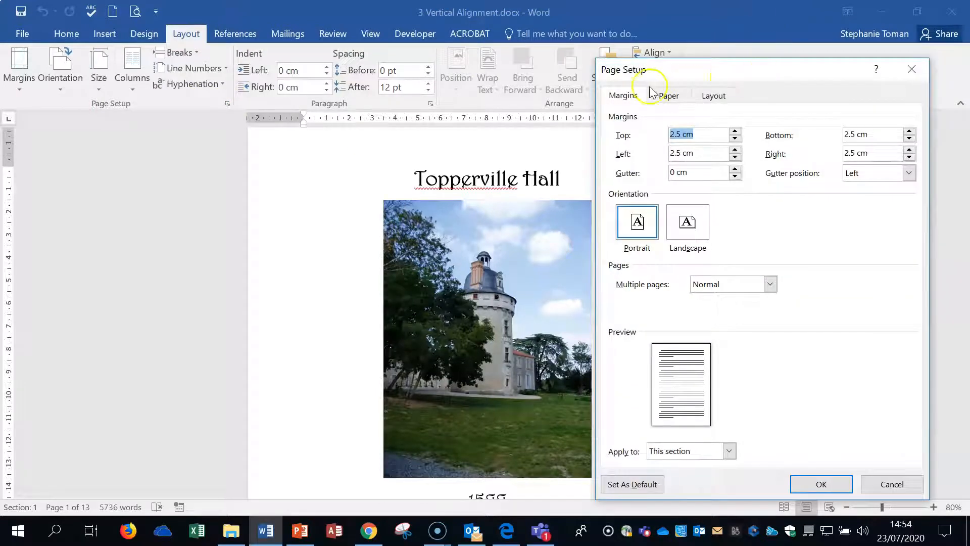
left_click(713, 95)
left_click(775, 280)
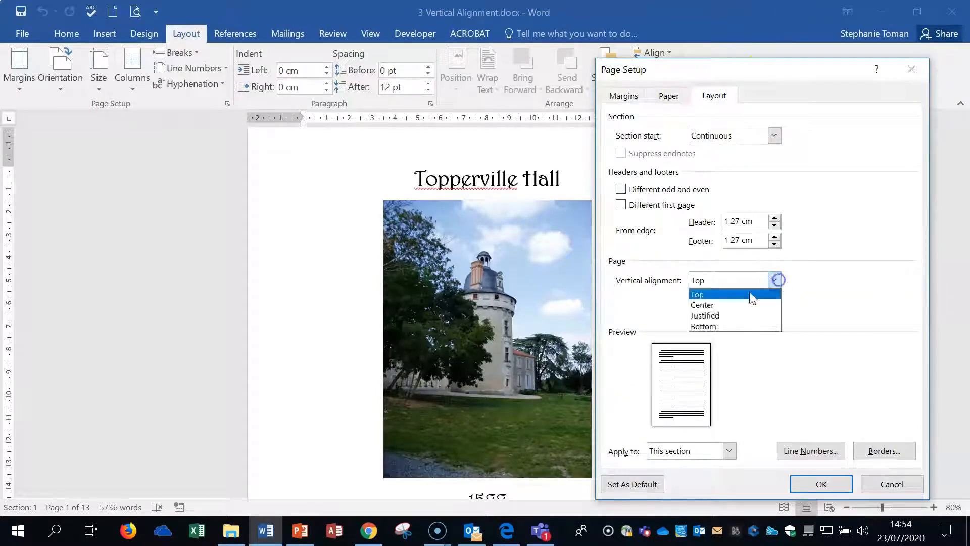
left_click(722, 307)
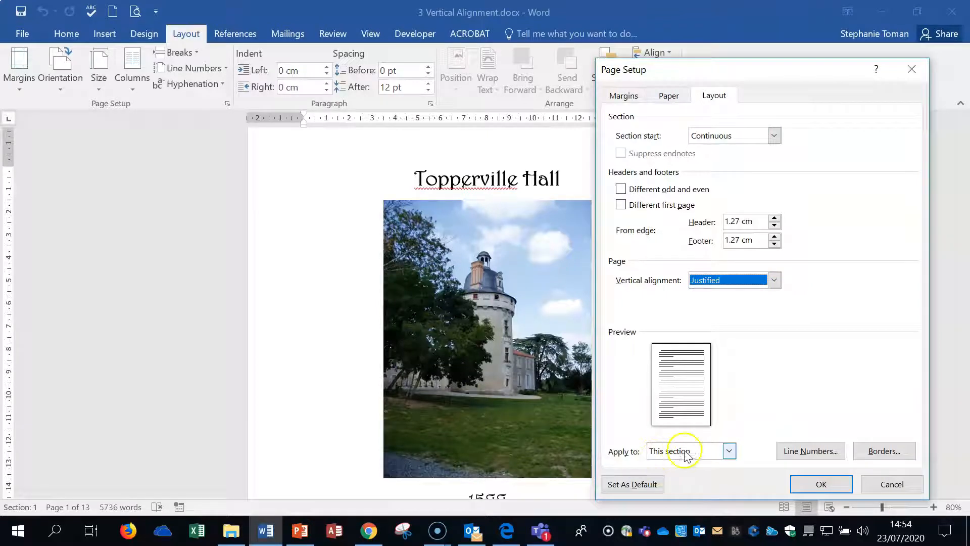
left_click(728, 451)
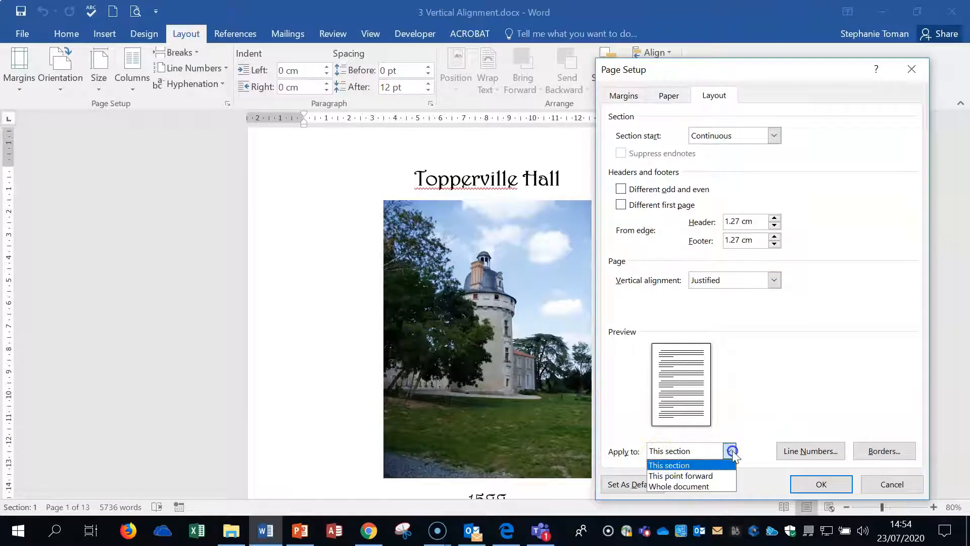
left_click(700, 465)
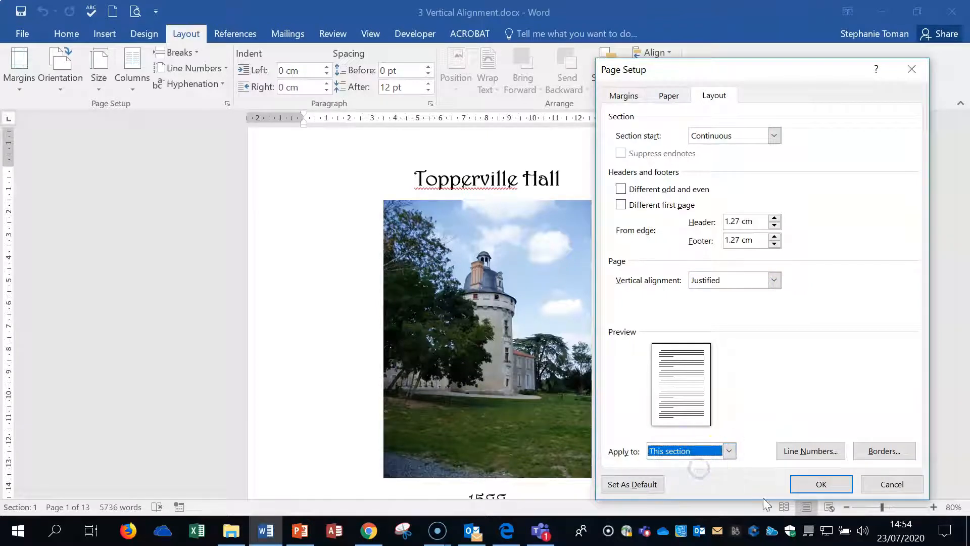
left_click(817, 483)
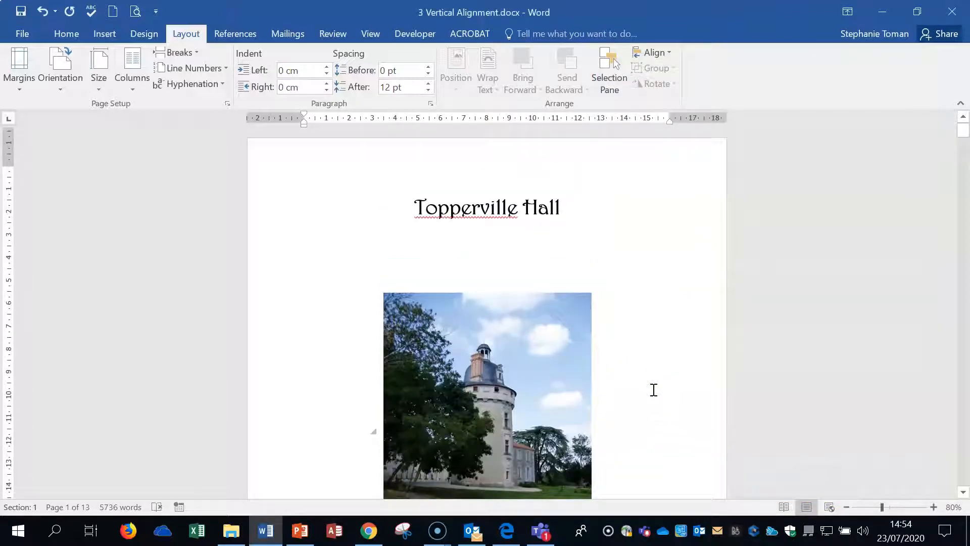
Step: Examine how the title, picture and text lines are spread over the height of the cover page
scroll(653, 389, "down", 5)
scroll(653, 390, "up", 2)
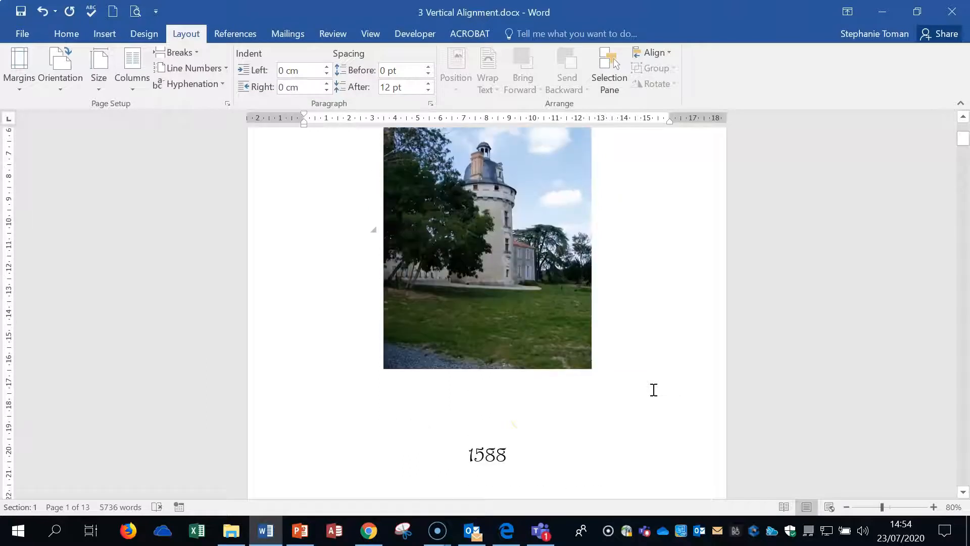
left_click(455, 412)
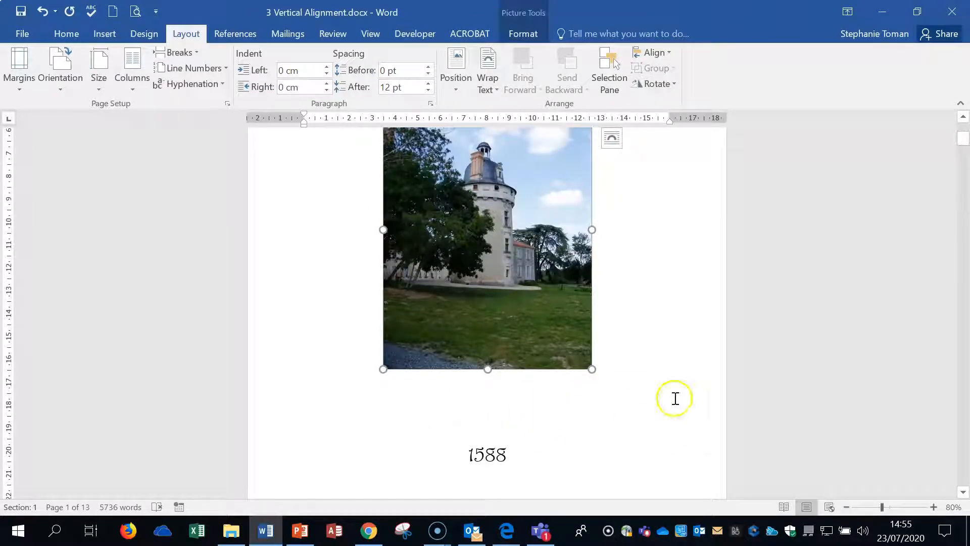
scroll(522, 429, "up", 3)
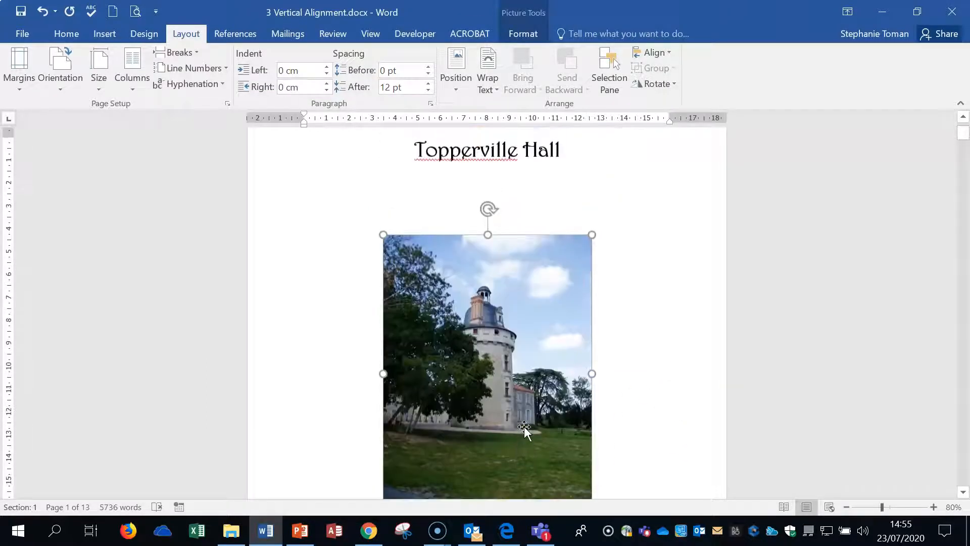
left_click(495, 378)
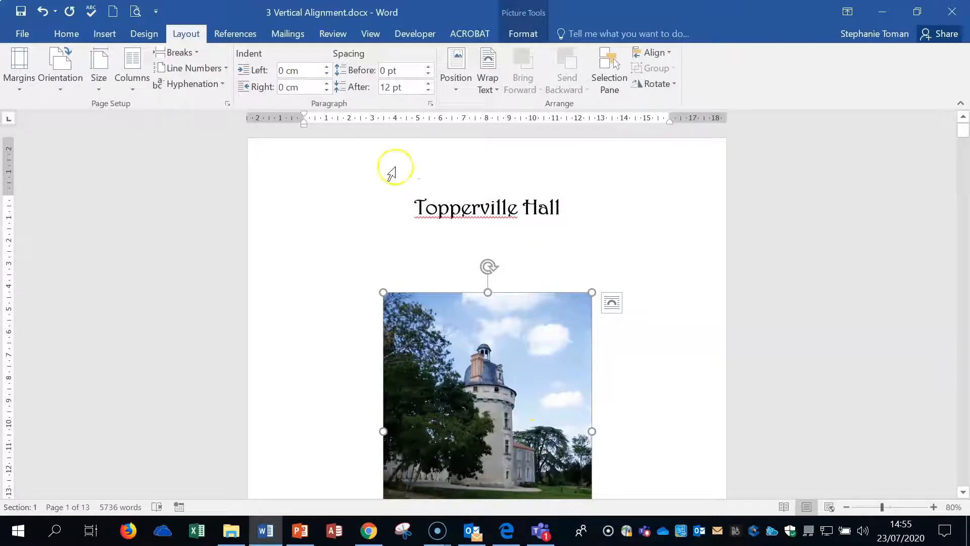
left_click(639, 286)
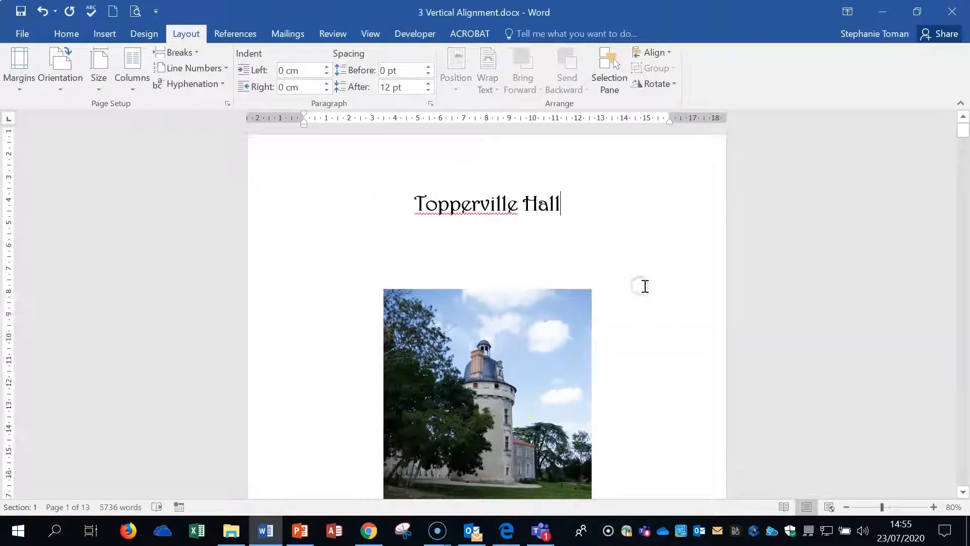
scroll(641, 285, "down", 3)
Step: Show the formatting marks and check the spacing between the cover page's title, picture and text lines
left_click(59, 36)
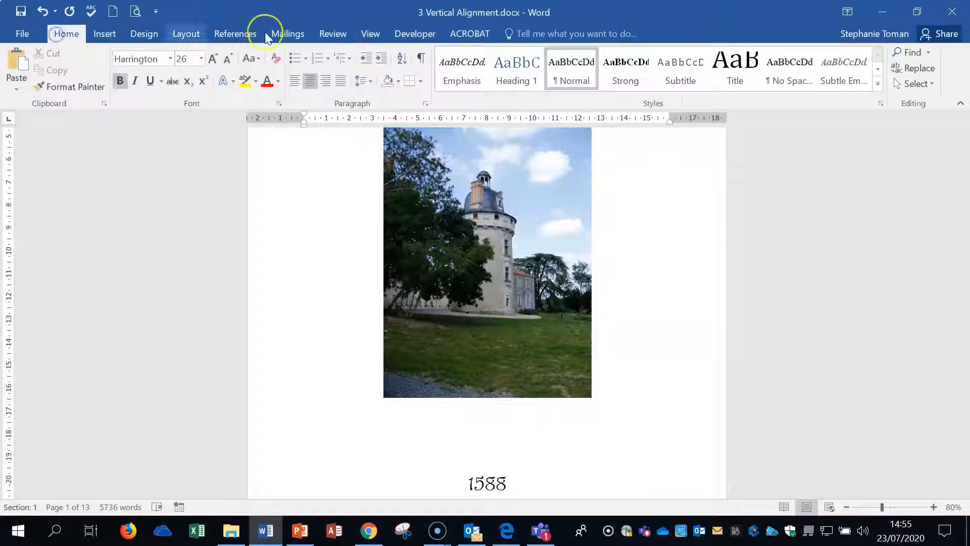
left_click(421, 58)
scroll(658, 288, "up", 3)
scroll(659, 288, "down", 5)
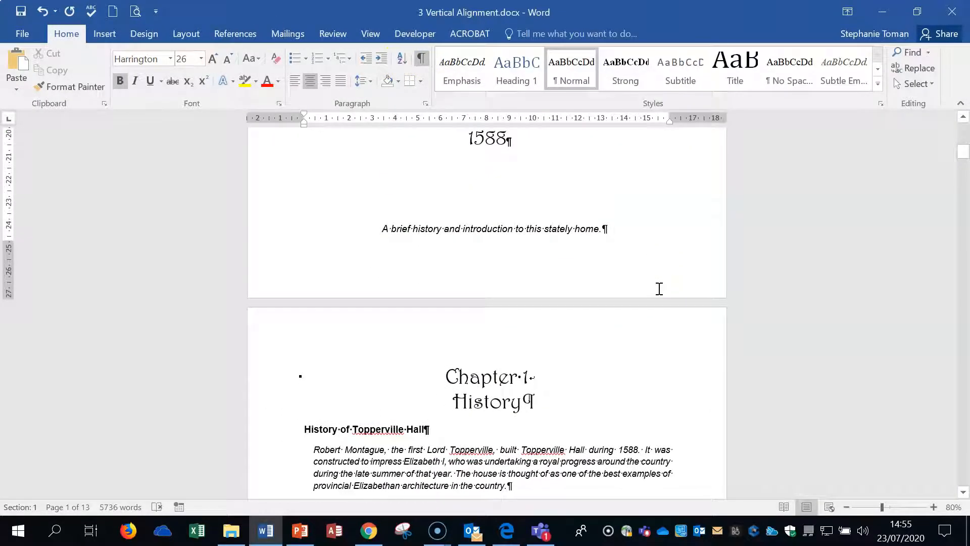
scroll(658, 288, "up", 5)
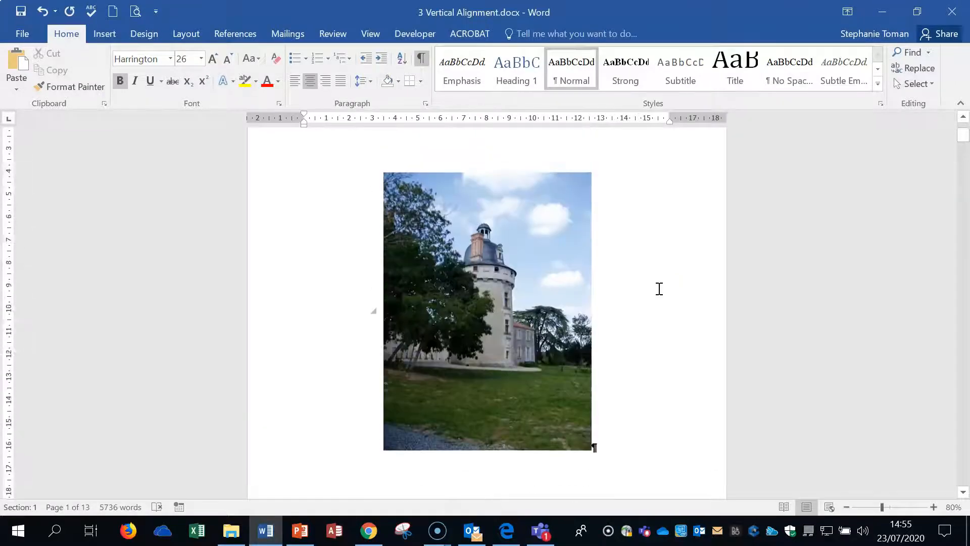
left_click(558, 382)
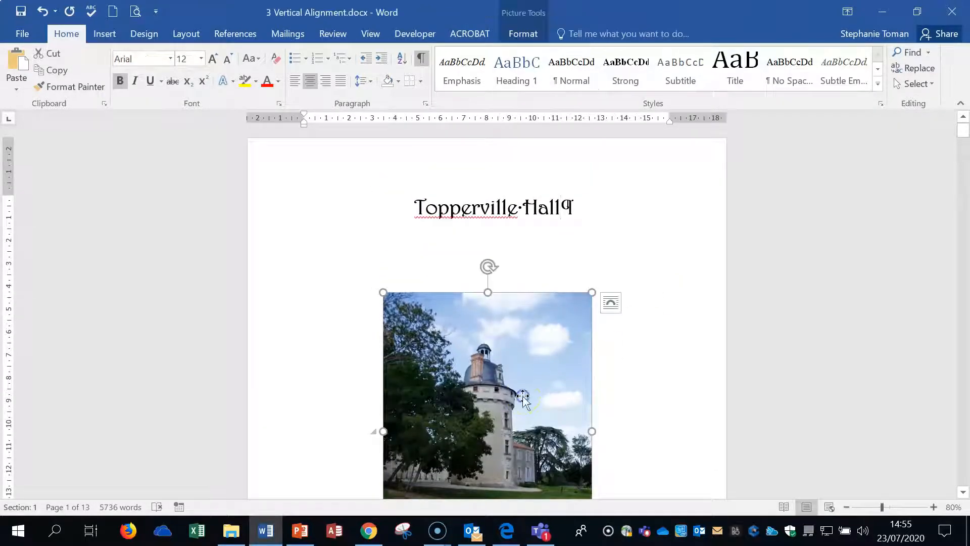
left_click(628, 280)
Step: Close the document without saving and open 4 Columns.docx from the 4 Document Setup folder
left_click(963, 15)
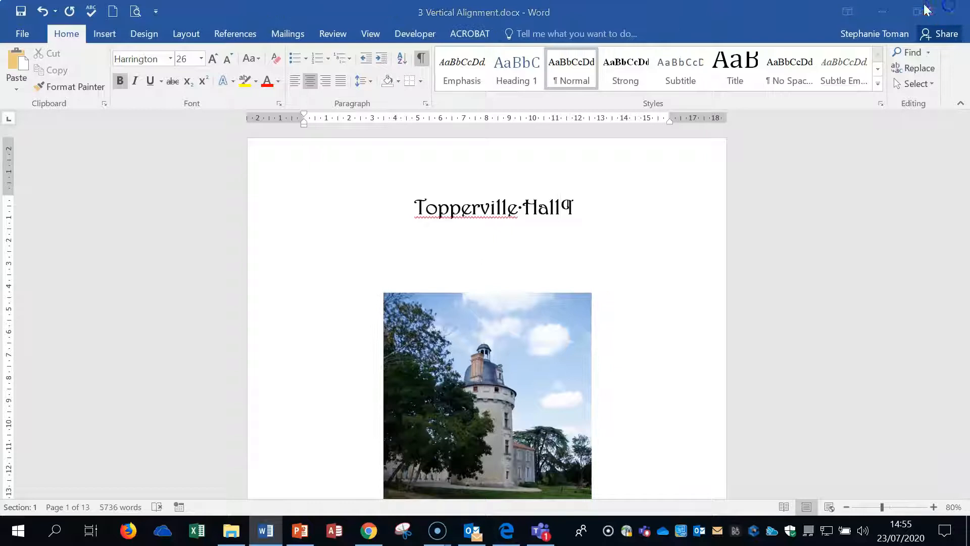
left_click(488, 295)
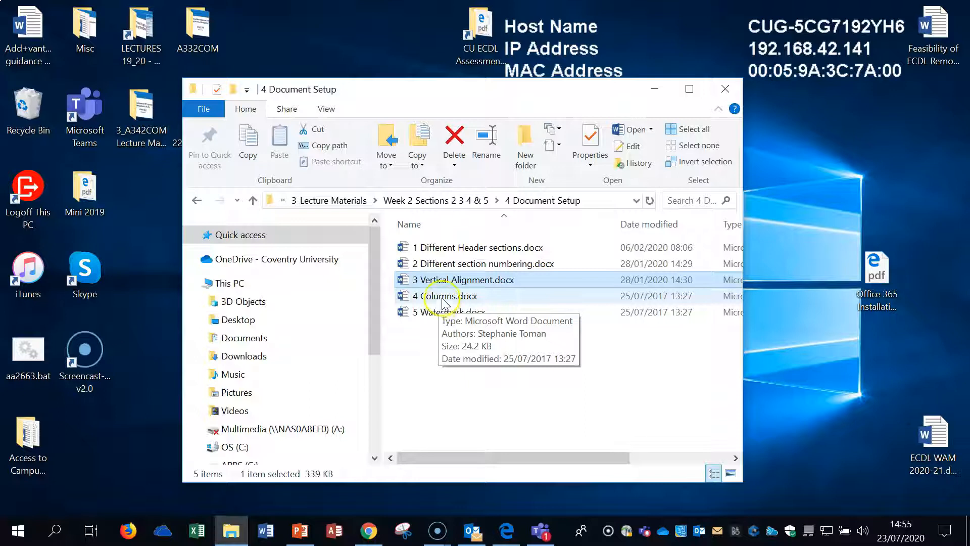
double_click(442, 297)
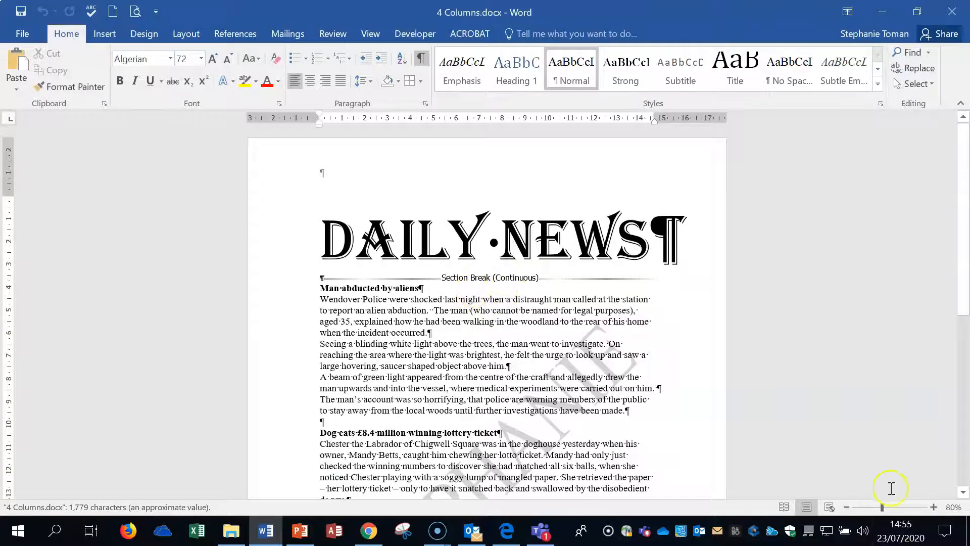
Step: Zoom to 100% and inspect the DAILY NEWS heading and the continuous section break below it
left_click(933, 507)
left_click(933, 507)
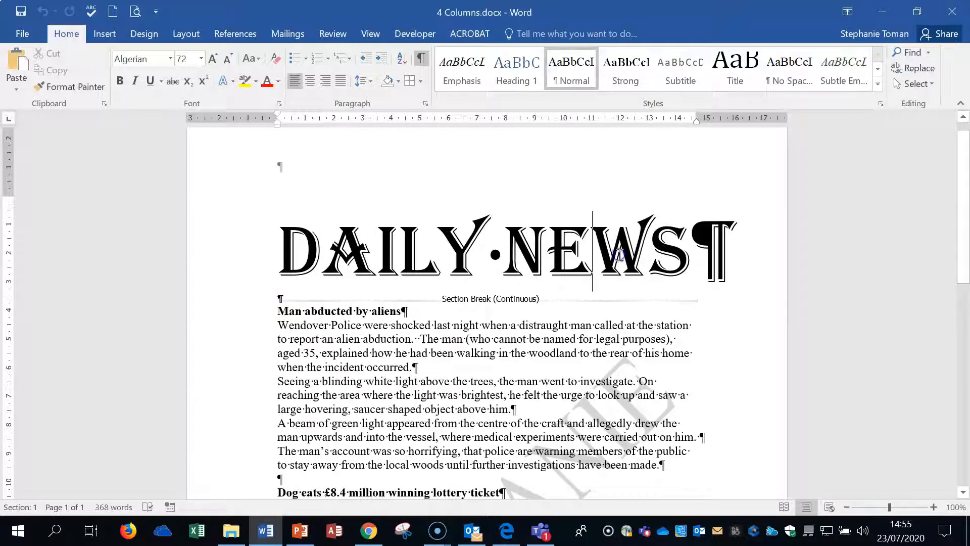
left_click(276, 298)
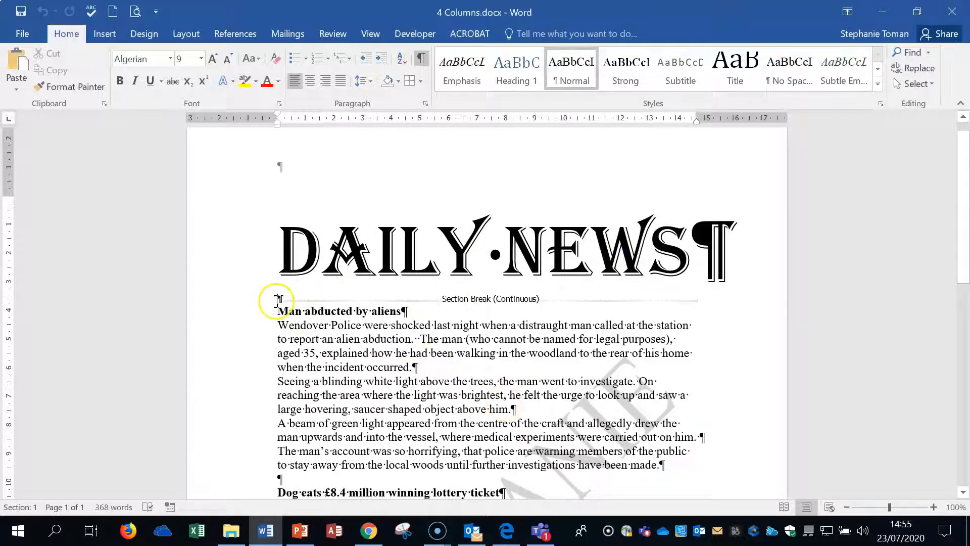
Step: Format all the article text below the section break as two equal columns with 1.5 cm spacing and a line between
left_click_drag(279, 311, 628, 443)
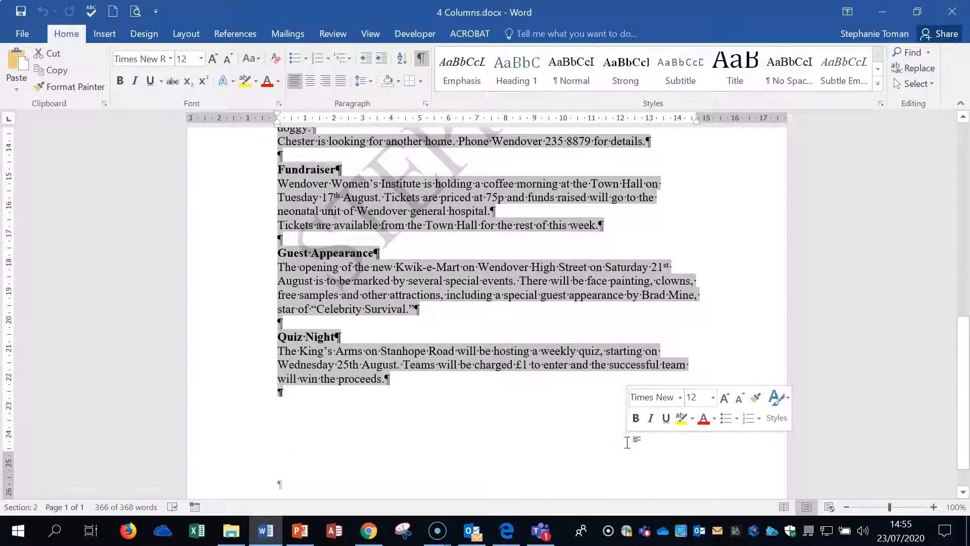
scroll(577, 378, "up", 10)
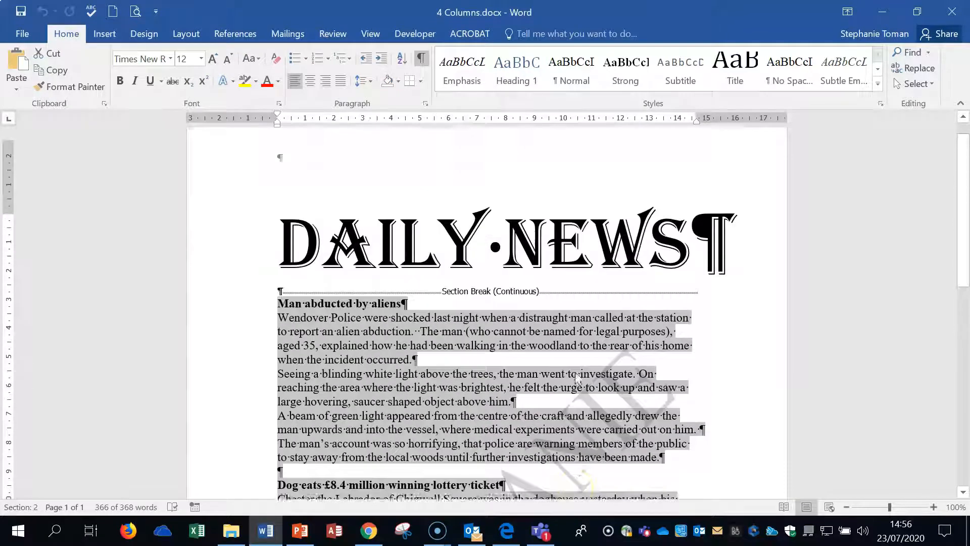
scroll(577, 378, "up", 1)
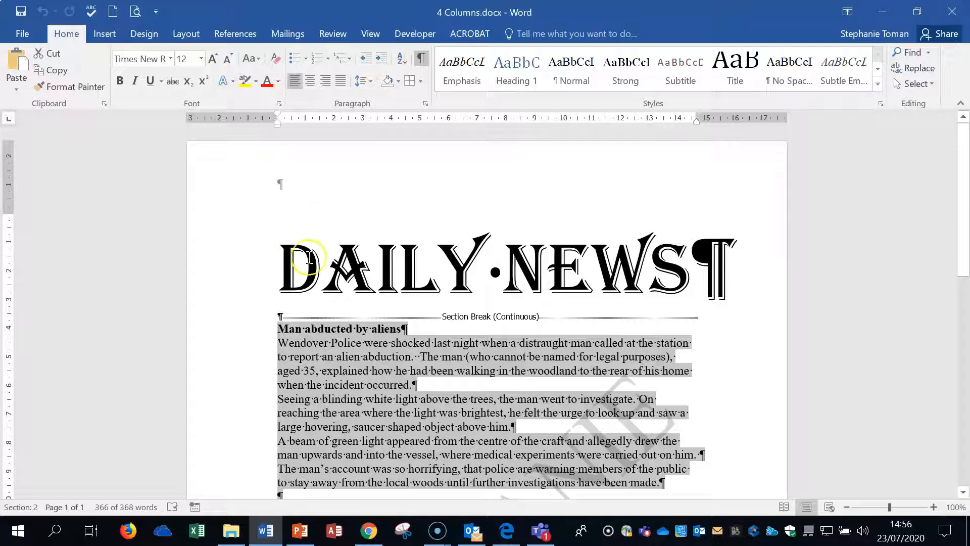
left_click(188, 35)
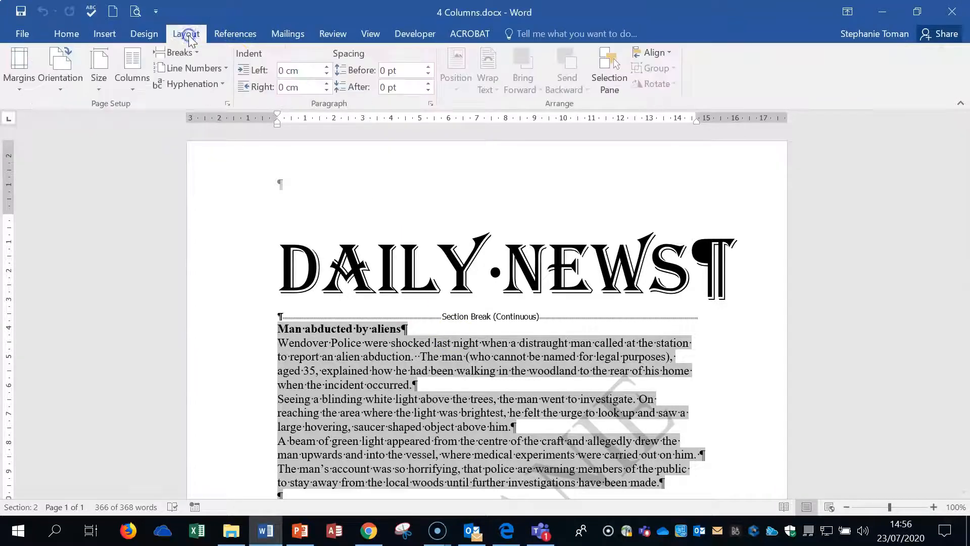
left_click(133, 89)
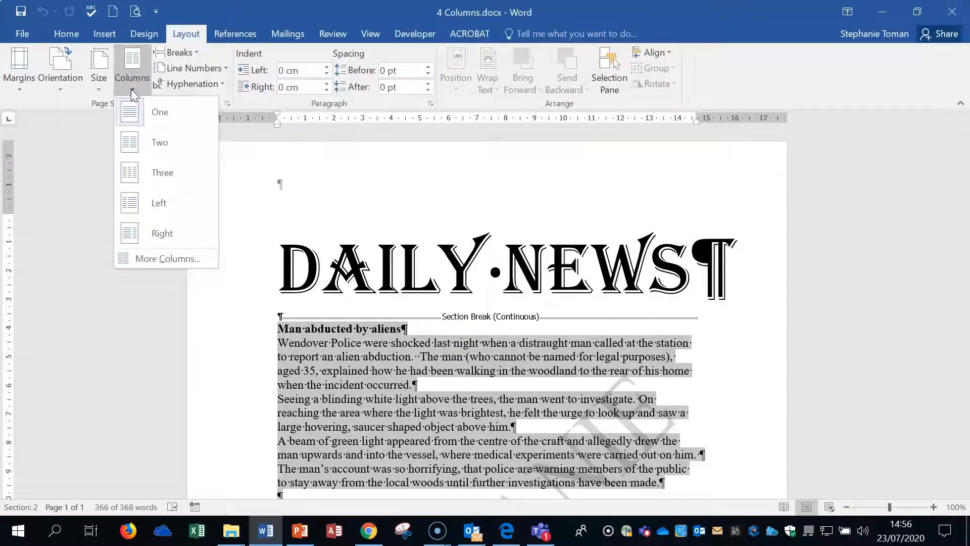
left_click(168, 257)
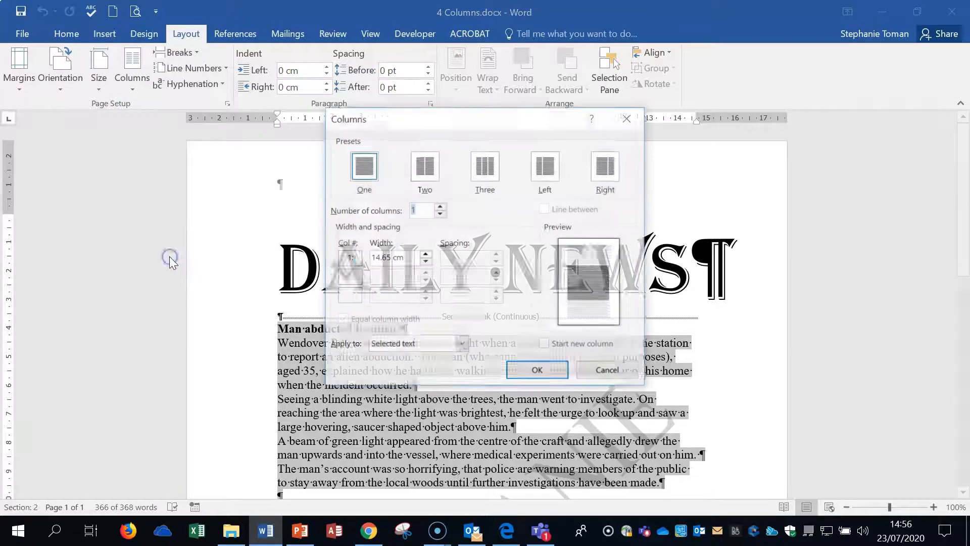
left_click_drag(447, 120, 750, 41)
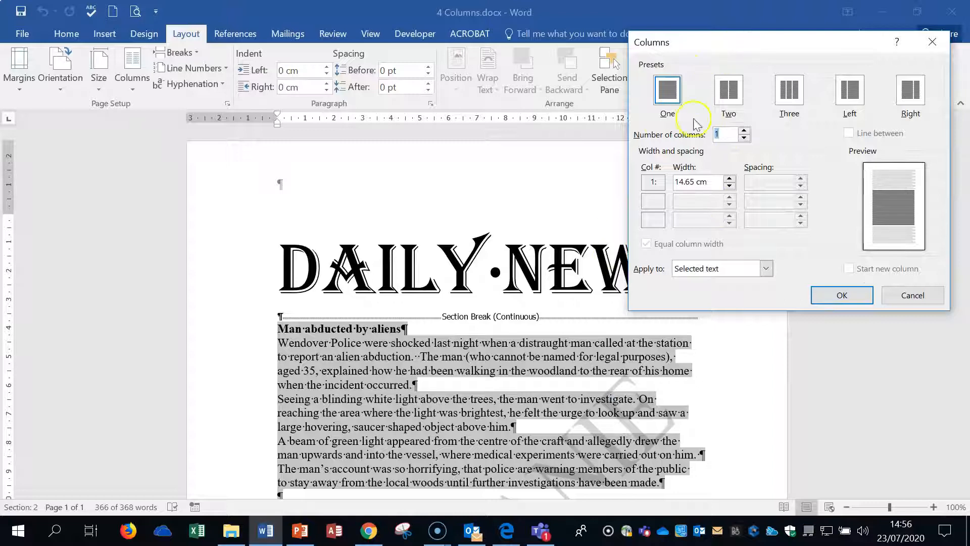
left_click(729, 94)
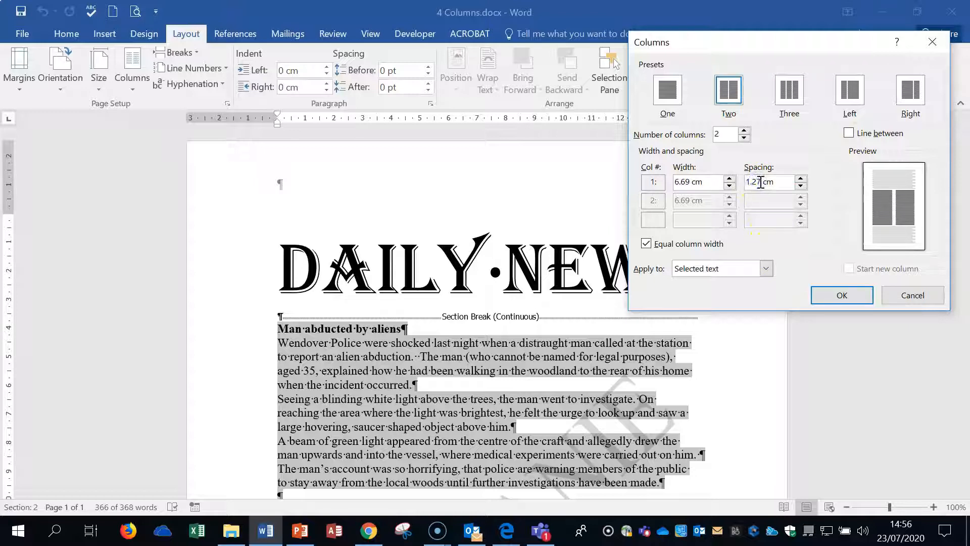
type("1")
left_click(849, 134)
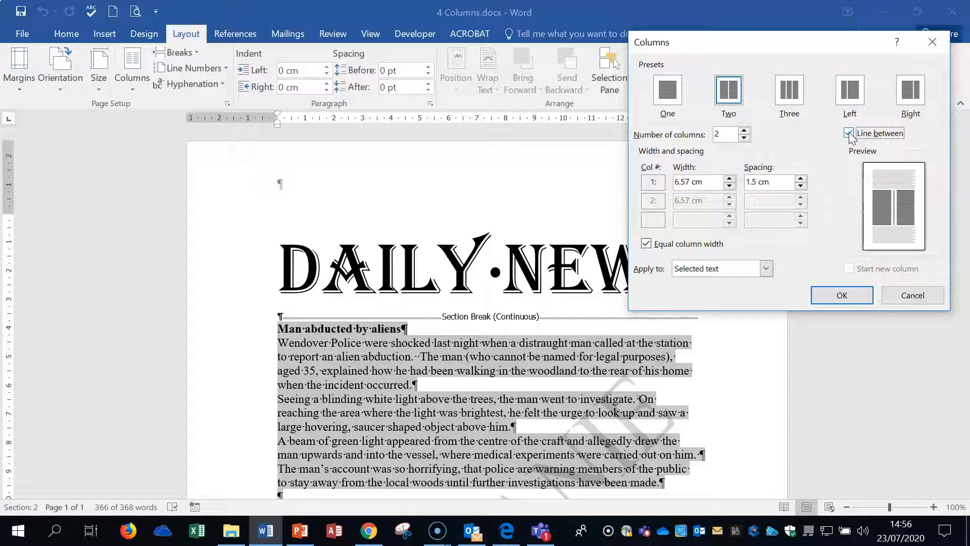
left_click(842, 297)
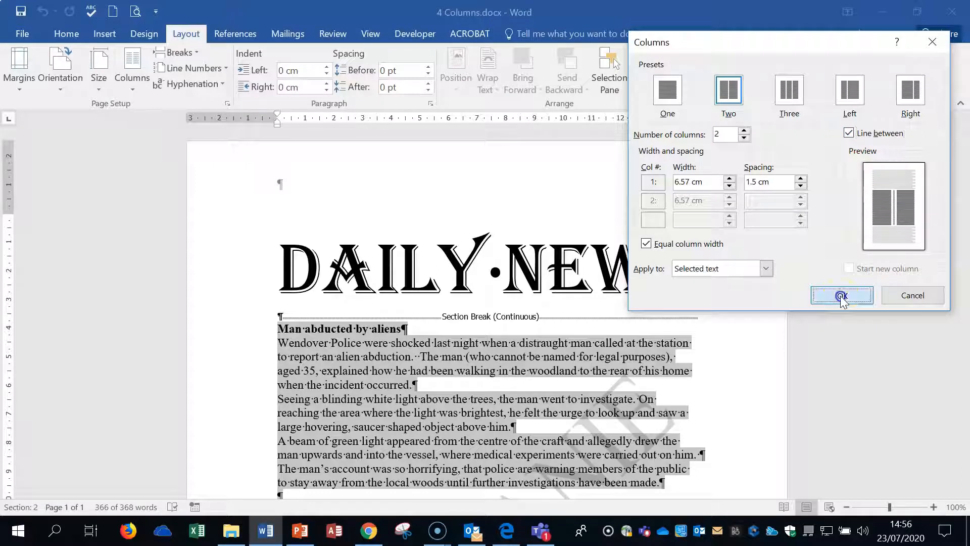
Step: Review the two-column article layout and place the cursor at the section break under the DAILY NEWS heading
scroll(776, 356, "down", 10)
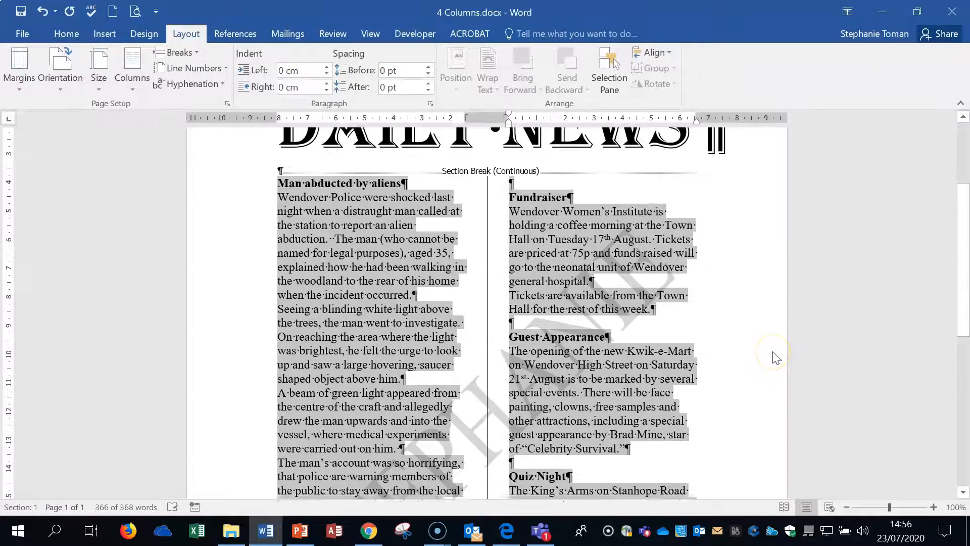
scroll(776, 356, "up", 10)
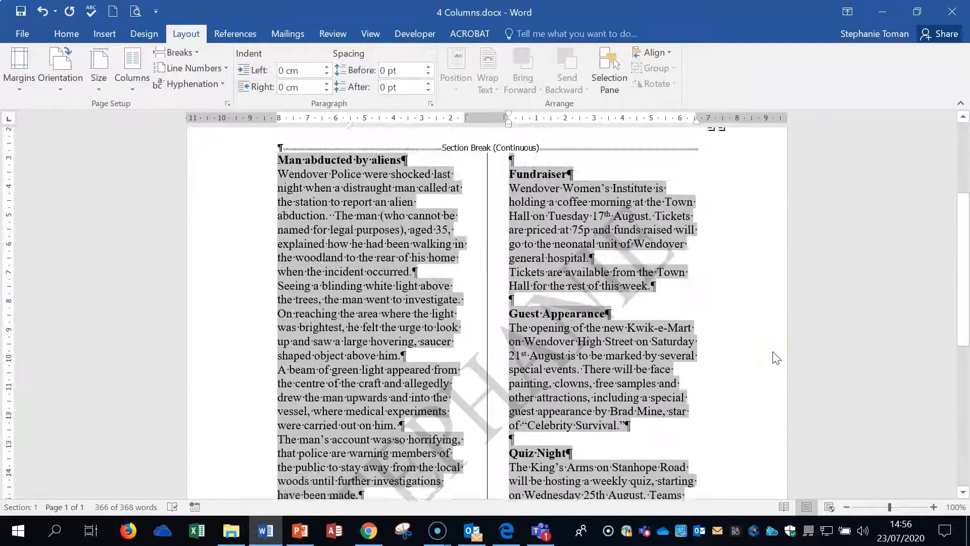
left_click(279, 283)
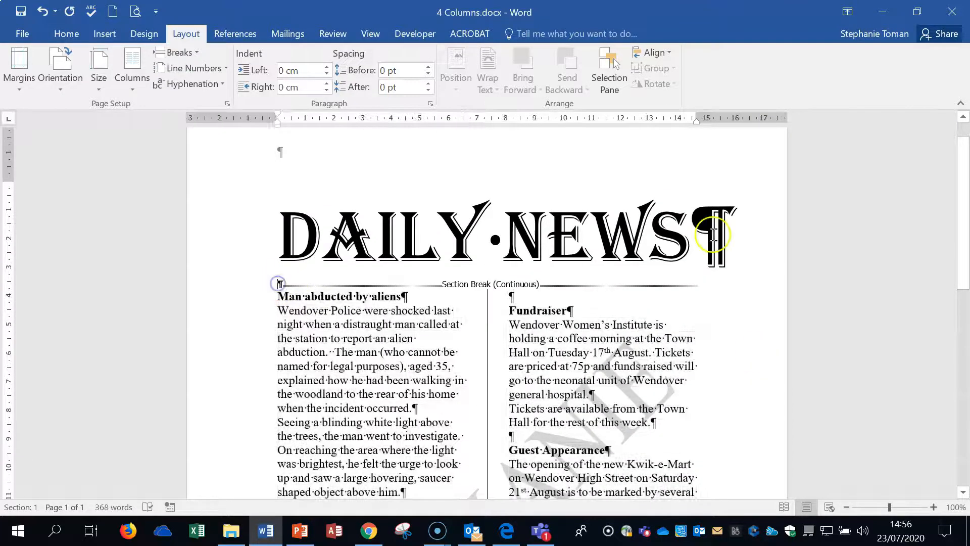
Step: Try deleting the empty paragraph and continuous section break below the DAILY NEWS heading, and undo both deletions
key("BackSpace")
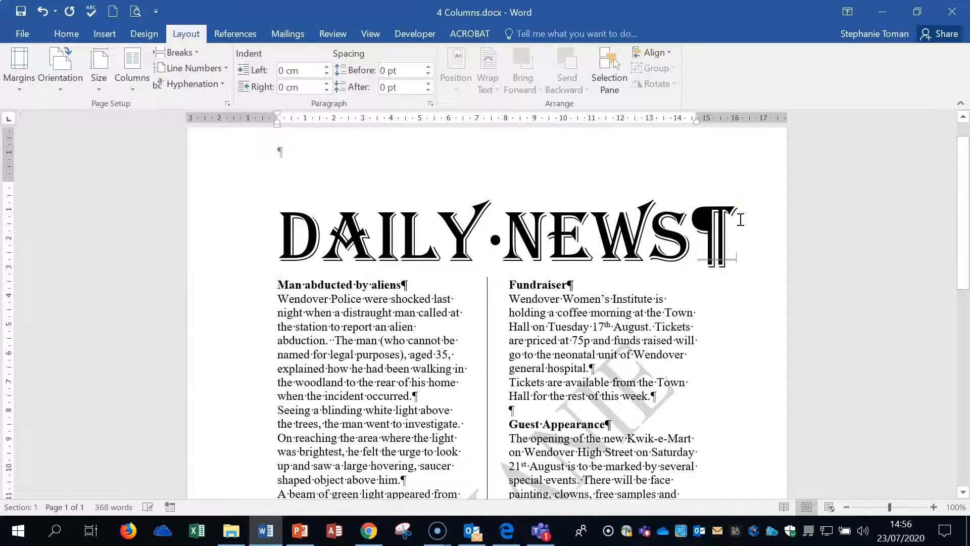
key("BackSpace")
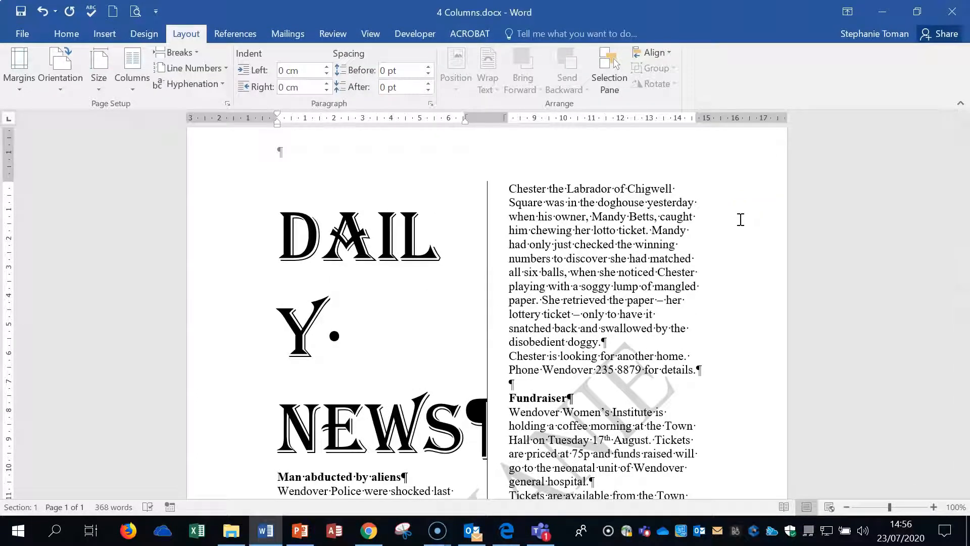
left_click(42, 12)
left_click(42, 12)
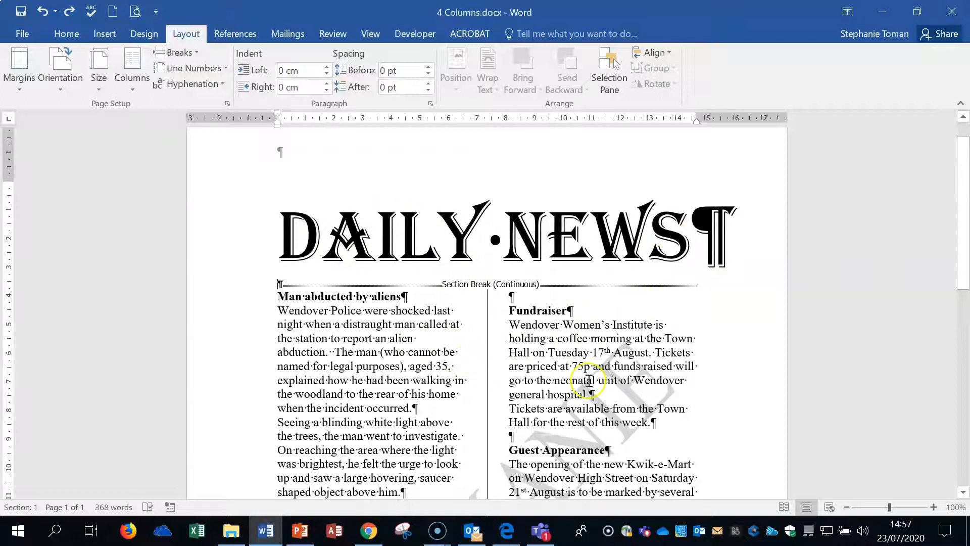
Step: Delete the empty paragraph above the Fundraiser heading at the start of the second column
scroll(592, 379, "down", 5)
scroll(592, 379, "up", 5)
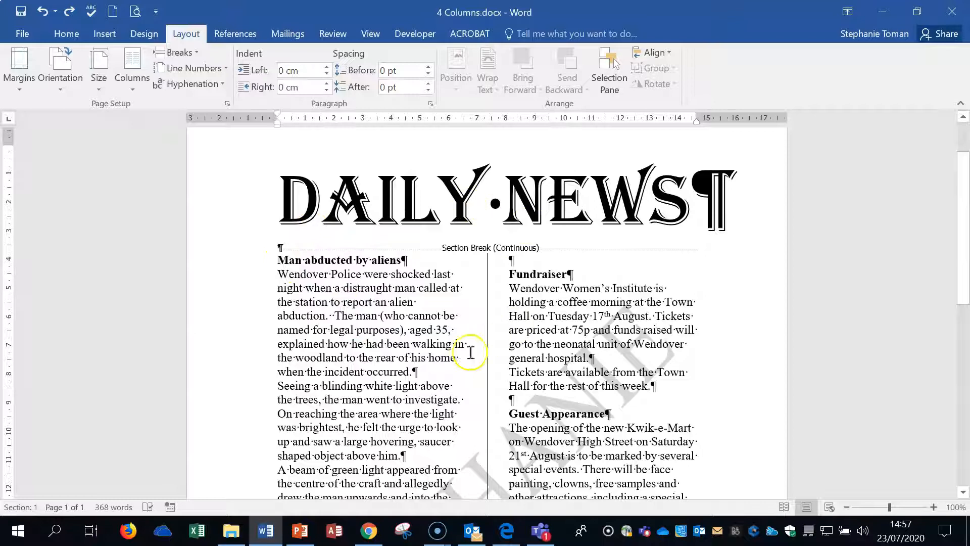
left_click(511, 259)
key("Delete")
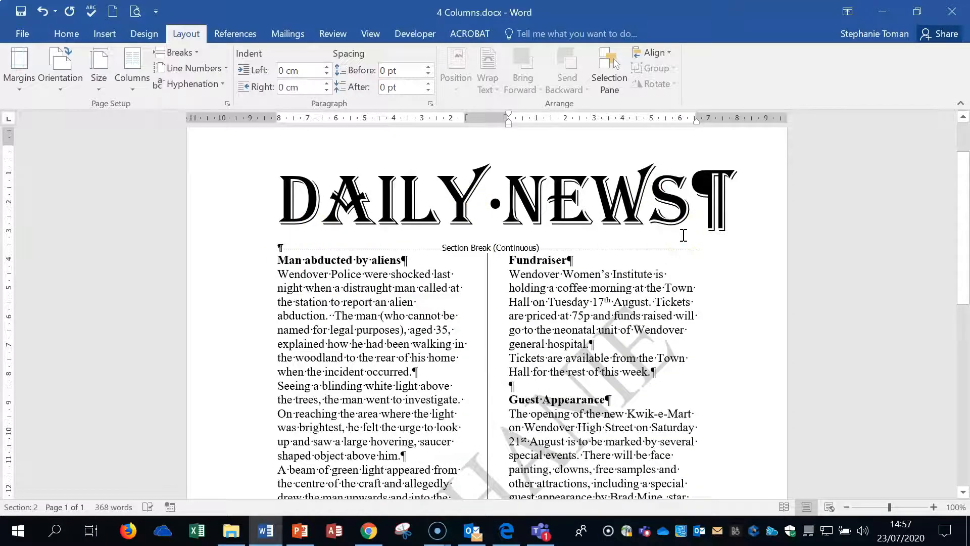
Step: Insert a column break before the "Dog eats £8.4 million winning lottery ticket" heading so that article starts the second column
scroll(736, 378, "down", 7)
left_click(285, 342)
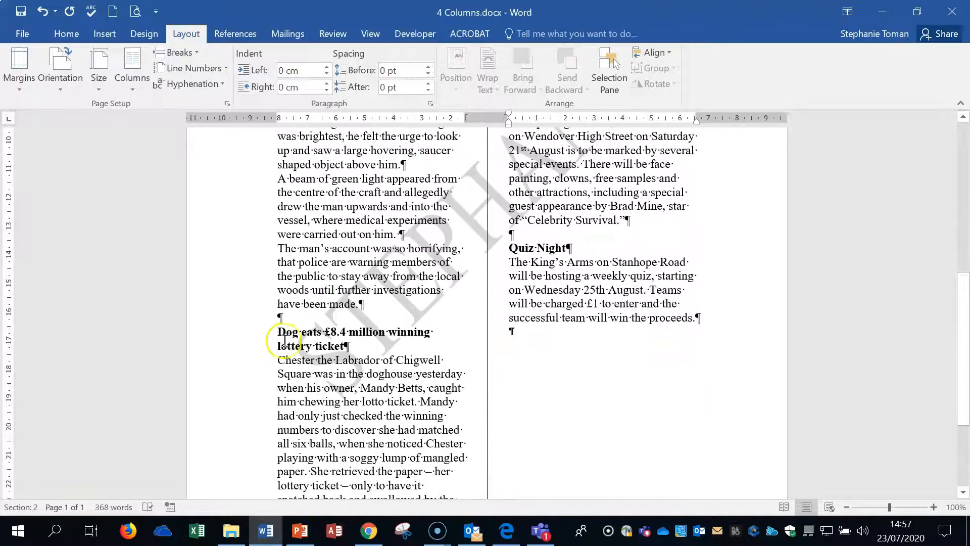
left_click(281, 332)
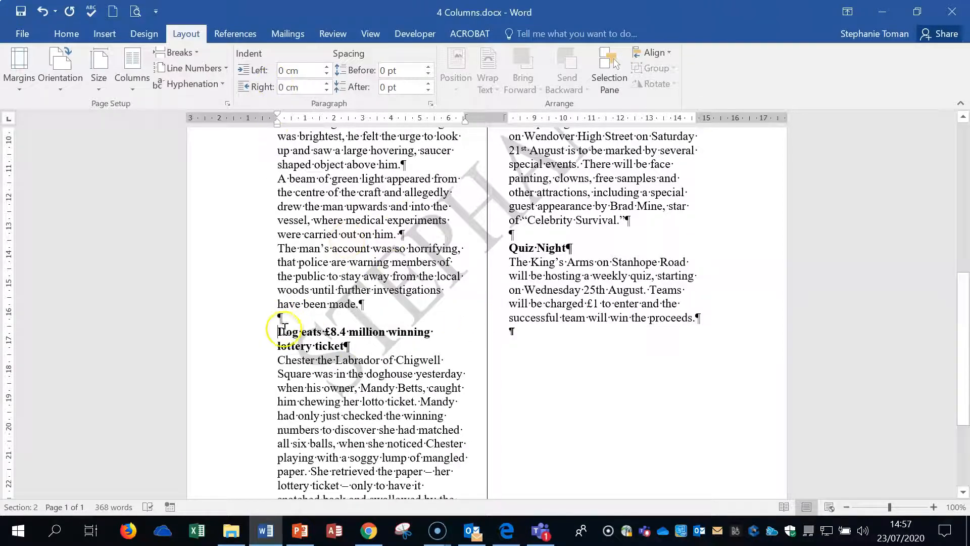
left_click(185, 52)
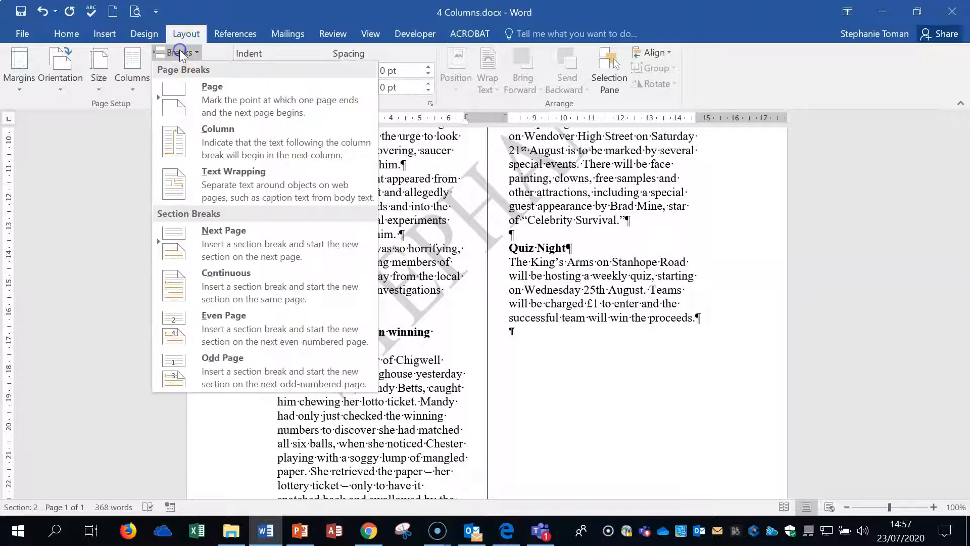
left_click(221, 146)
scroll(531, 275, "up", 3)
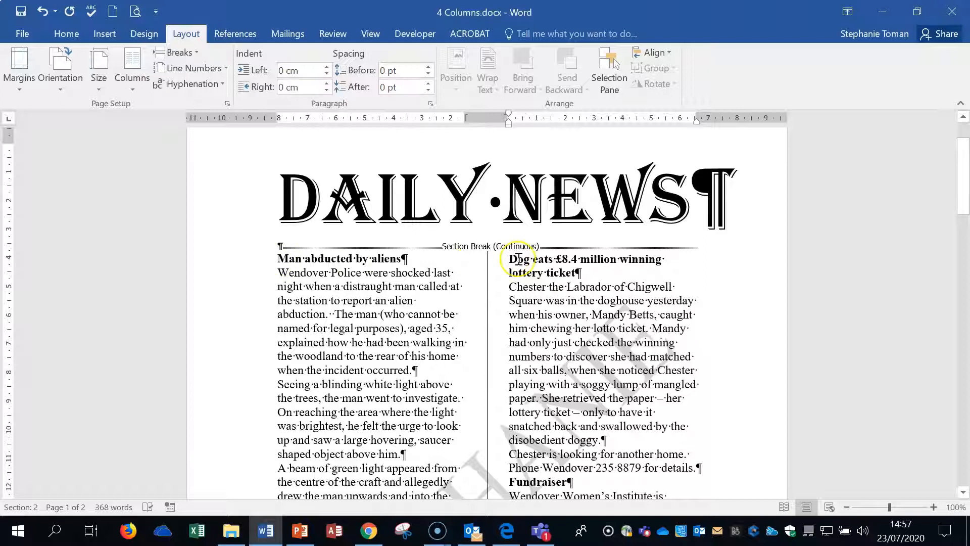
scroll(523, 273, "down", 9)
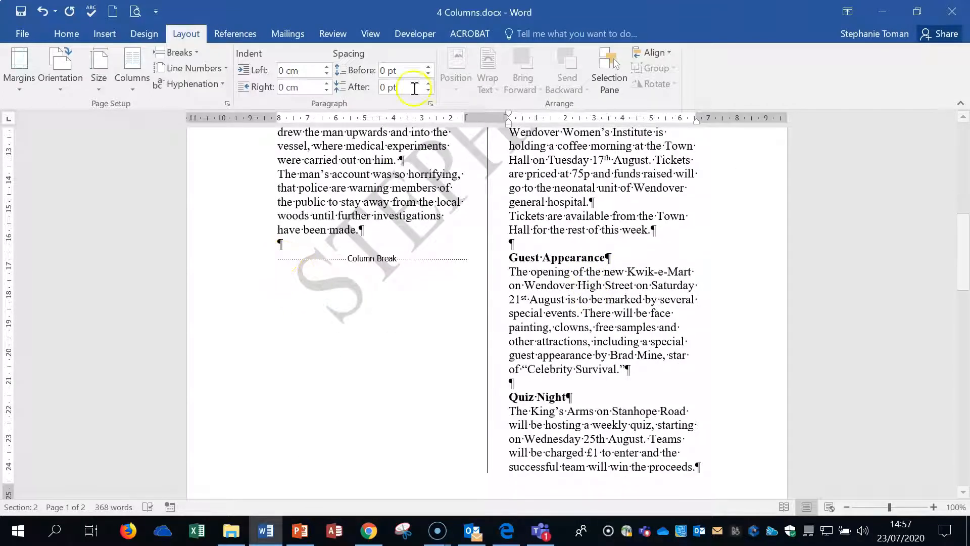
Step: Hide the paragraph marks and other formatting symbols to show the two-column newspaper layout without them
left_click(60, 35)
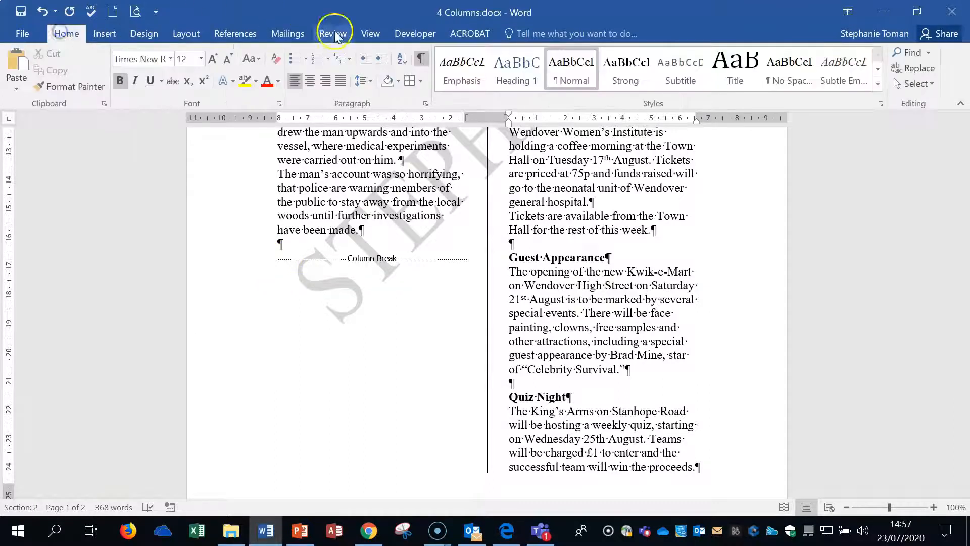
left_click(421, 58)
scroll(459, 349, "up", 1)
scroll(458, 349, "up", 7)
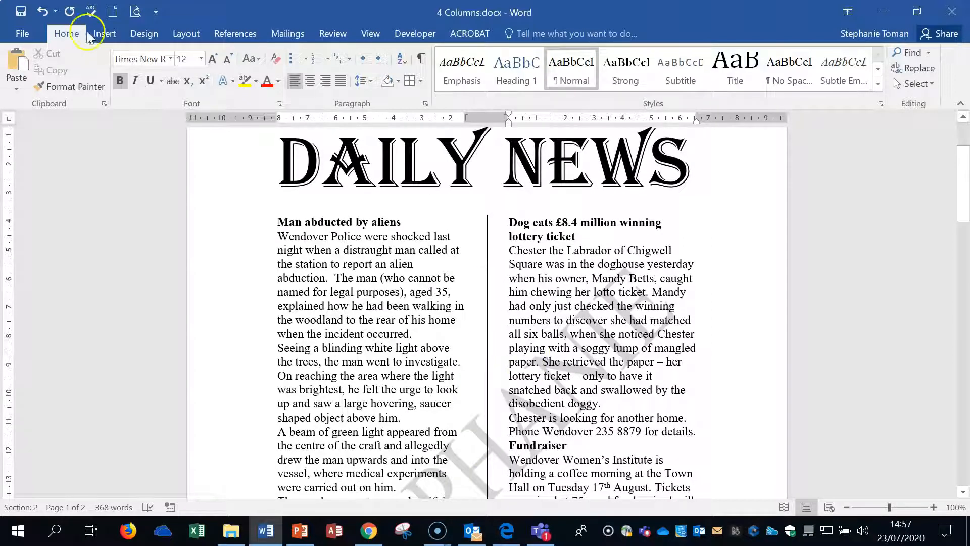
Step: Undo the column break, the empty paragraph deletion and the two-column formatting of the article text
left_click(42, 11)
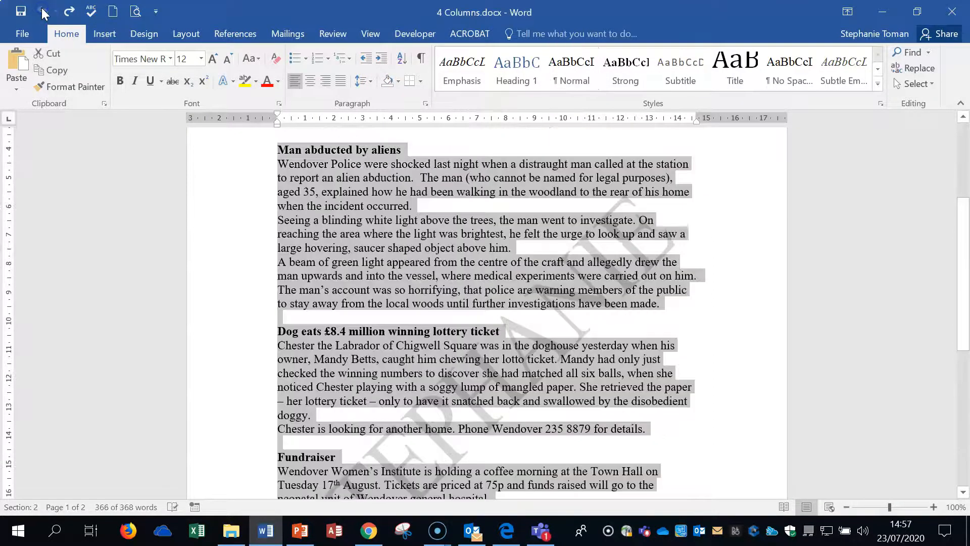
left_click(732, 325)
scroll(733, 324, "up", 3)
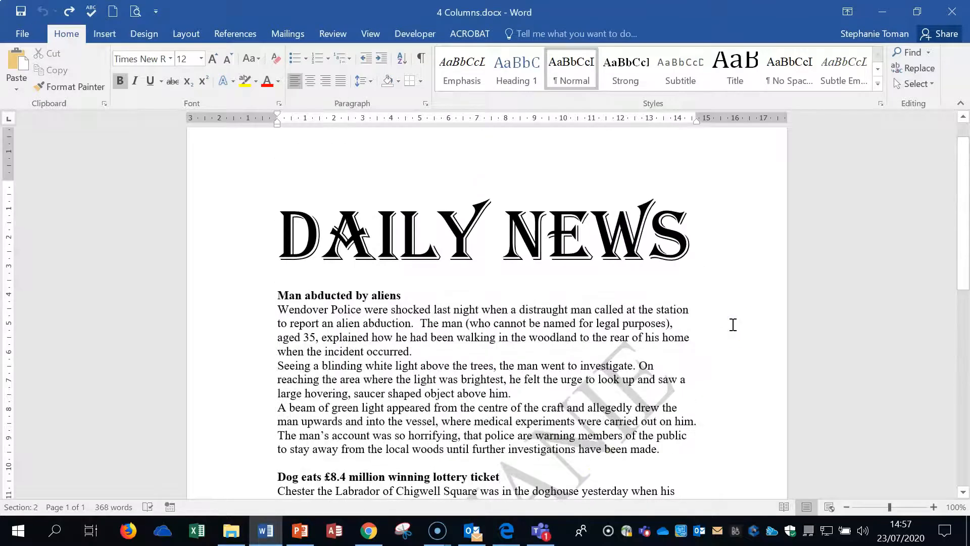
Step: Format only the articles from "Man abducted by aliens" through "Guest Appearance" as two equal columns with a line between
scroll(386, 195, "down", 3)
left_click_drag(277, 186, 502, 442)
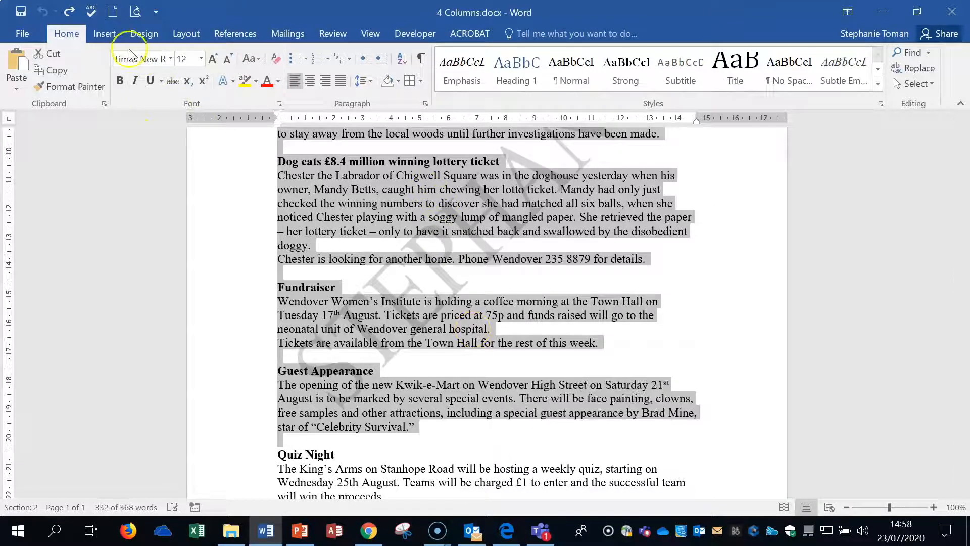
left_click(187, 34)
left_click(132, 75)
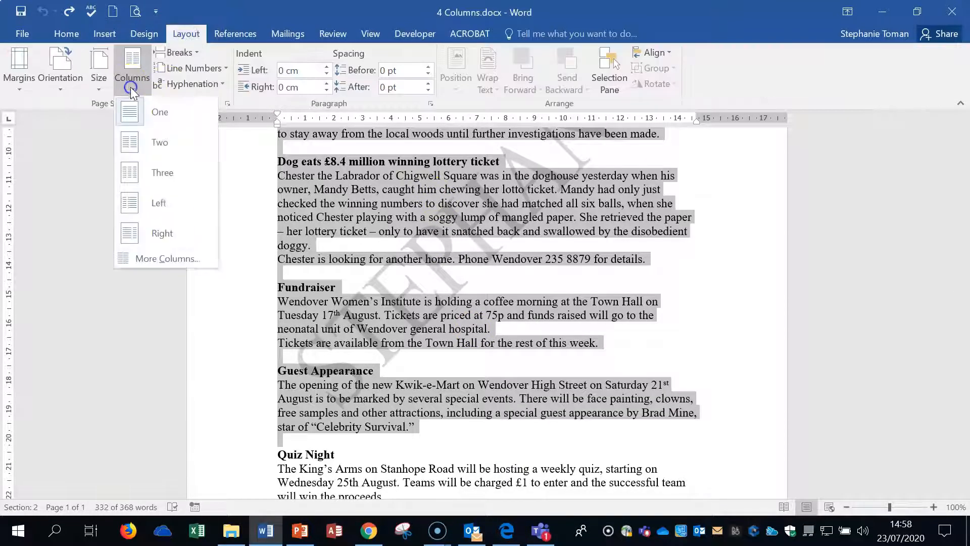
left_click(157, 258)
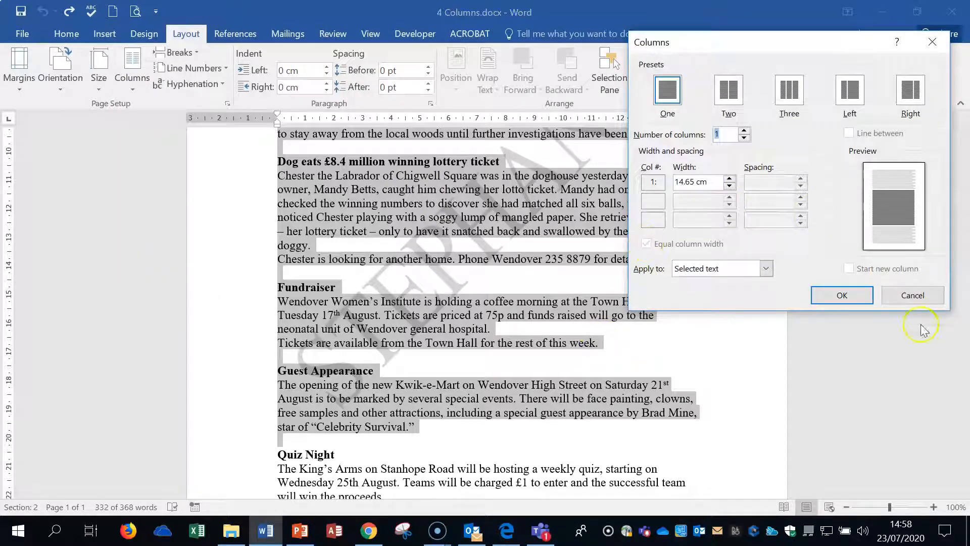
left_click(728, 91)
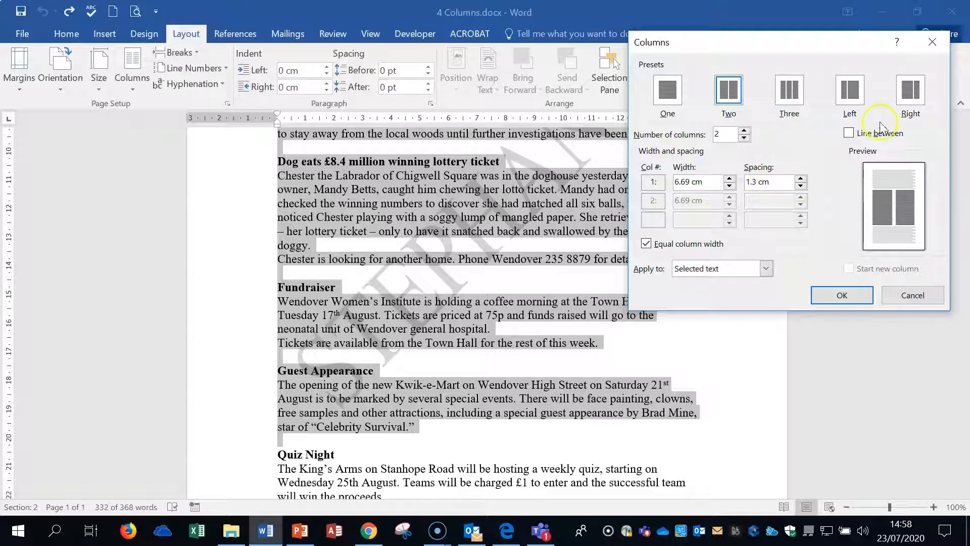
left_click(849, 133)
left_click(842, 295)
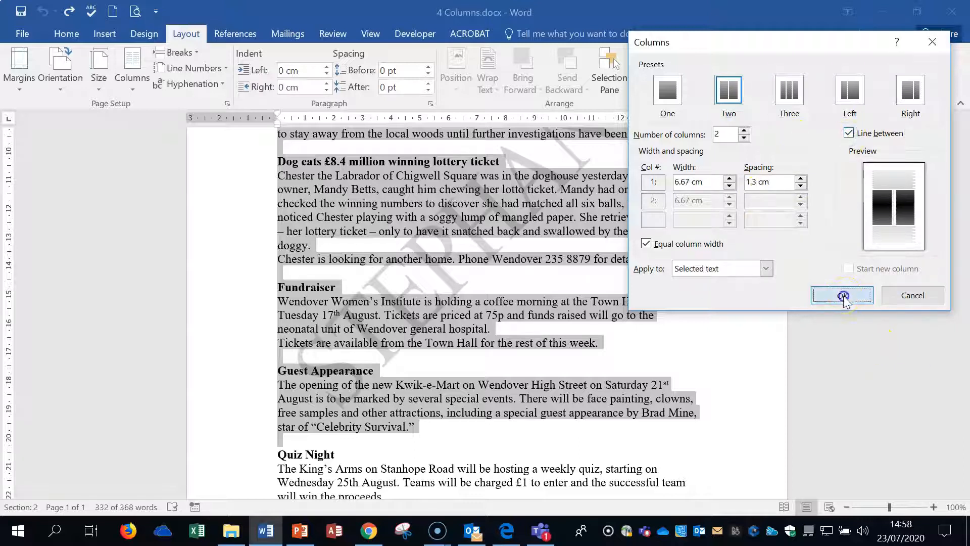
left_click(740, 314)
Step: Insert a column break before the "Dog eats £8.4 million winning lottery ticket" heading, above the full-width Quiz Night article
scroll(758, 311, "up", 5)
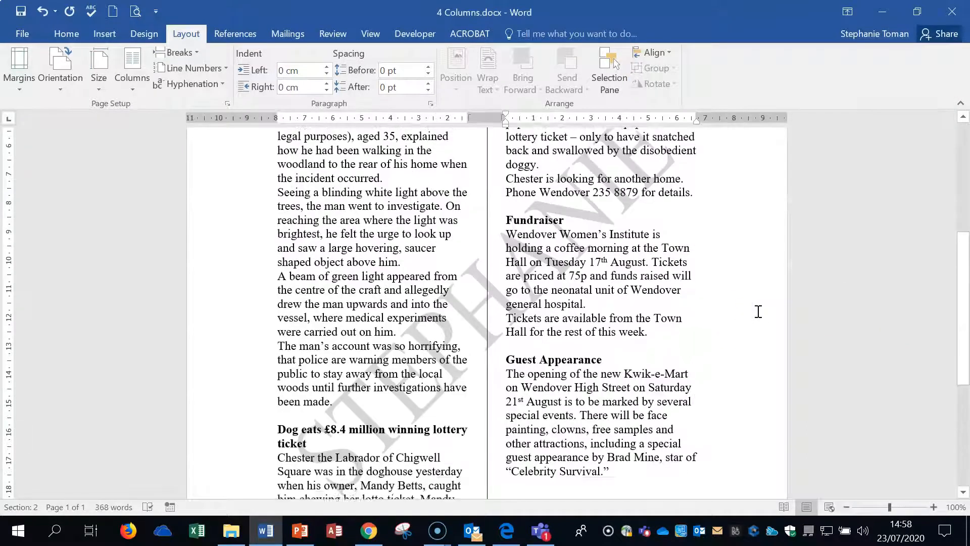
scroll(757, 310, "up", 2)
scroll(707, 329, "down", 9)
left_click(457, 333)
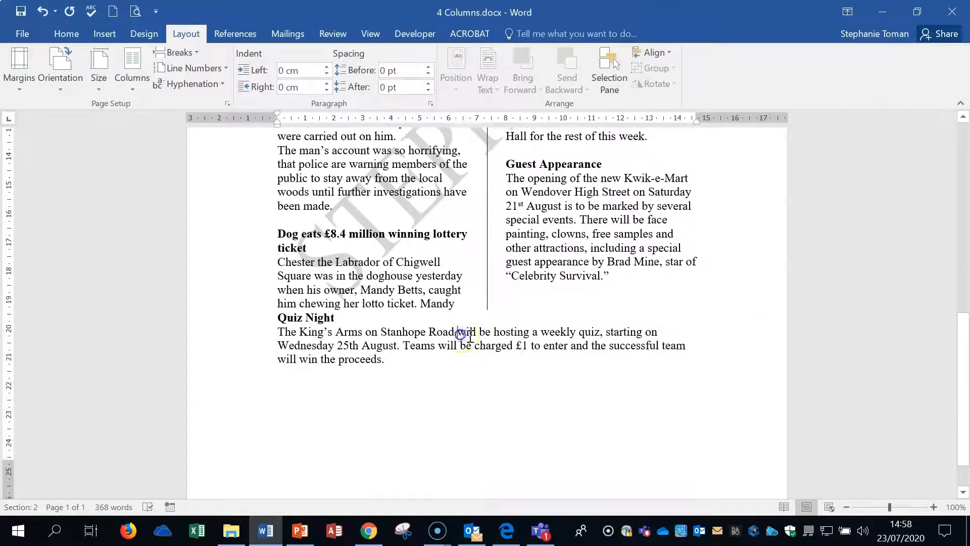
left_click(693, 308)
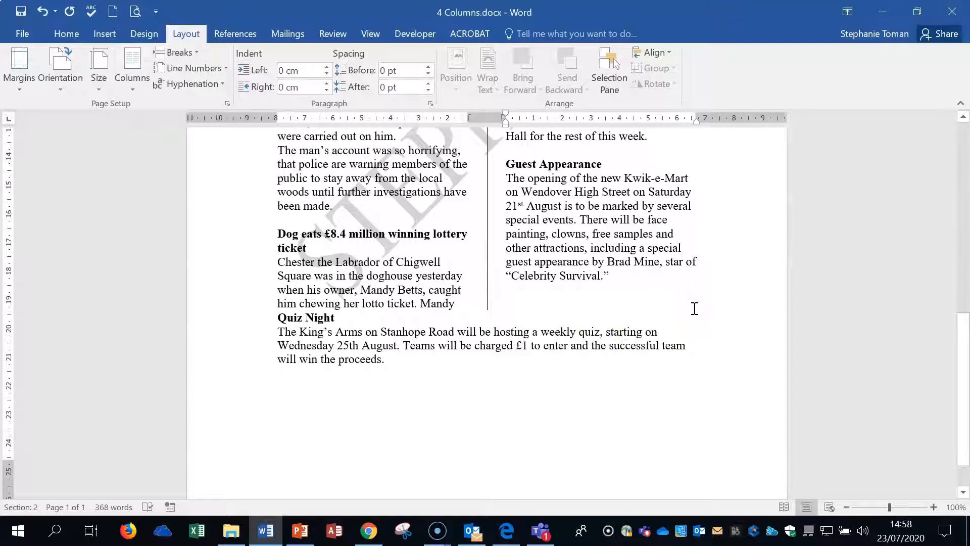
left_click(279, 232)
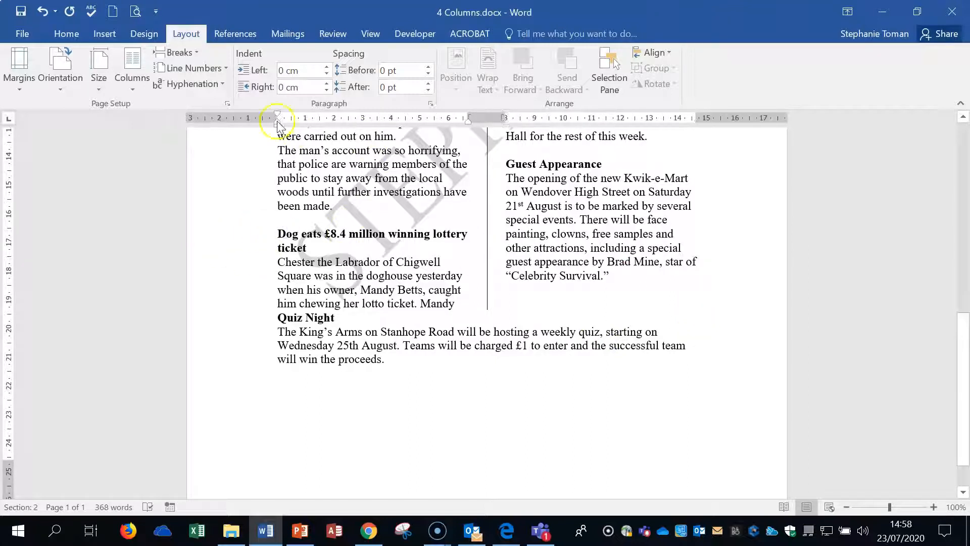
left_click(180, 53)
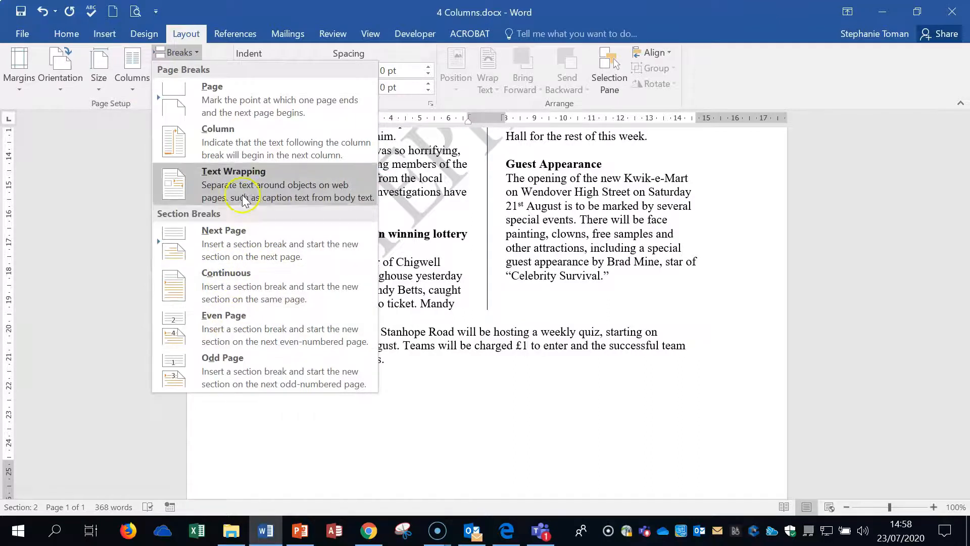
left_click(225, 143)
scroll(710, 373, "down", 6)
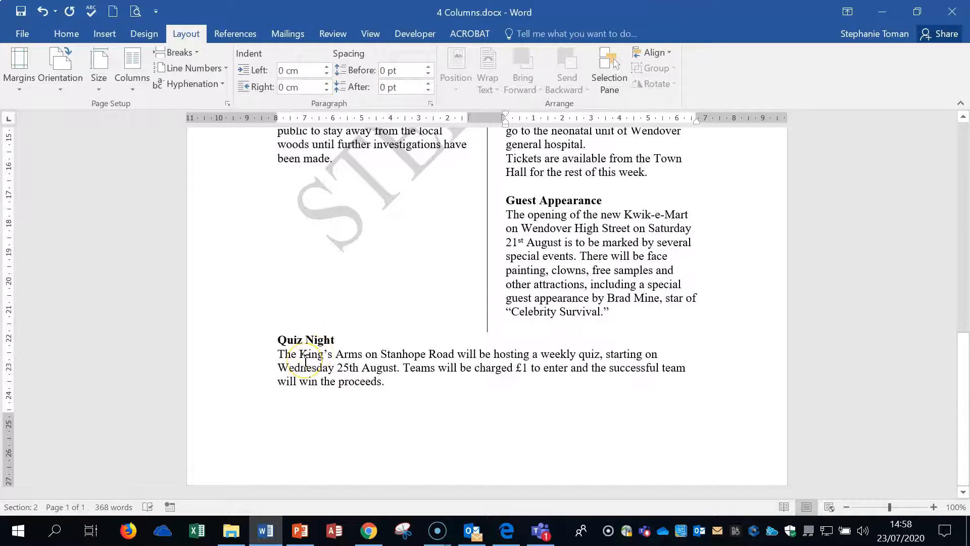
left_click(706, 262)
Step: Close 4 Columns.docx without saving and open 5 Watermark.docx from the 4 Document Setup folder
left_click(952, 14)
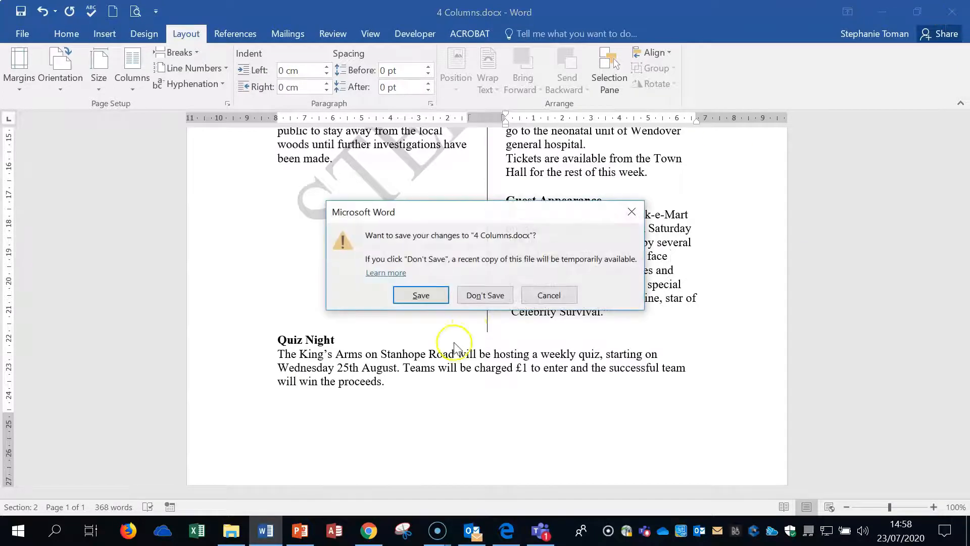
left_click(482, 295)
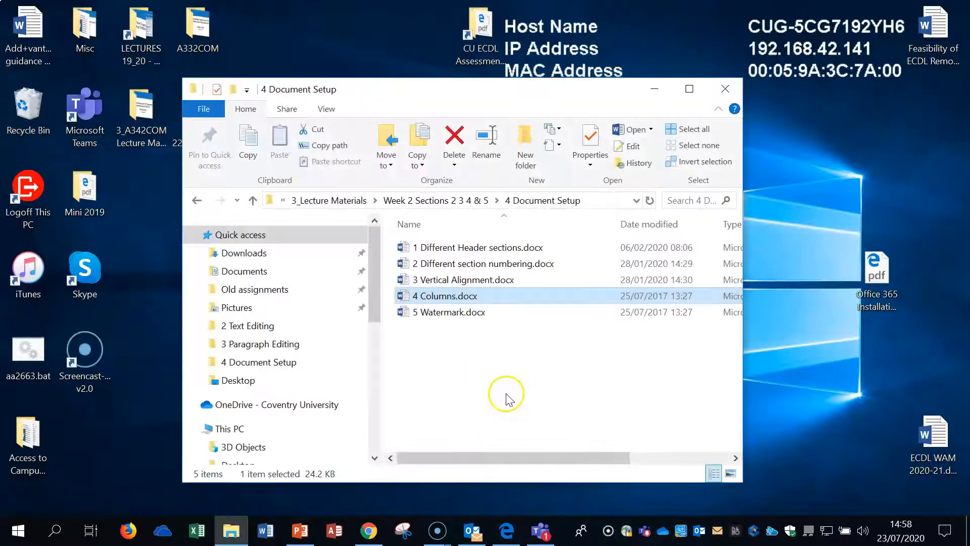
left_click(455, 314)
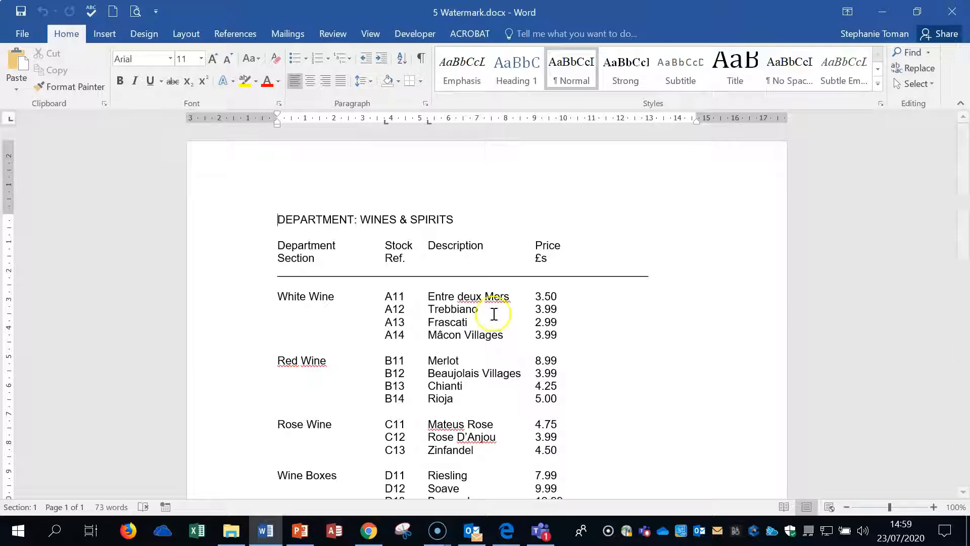
left_click(678, 386)
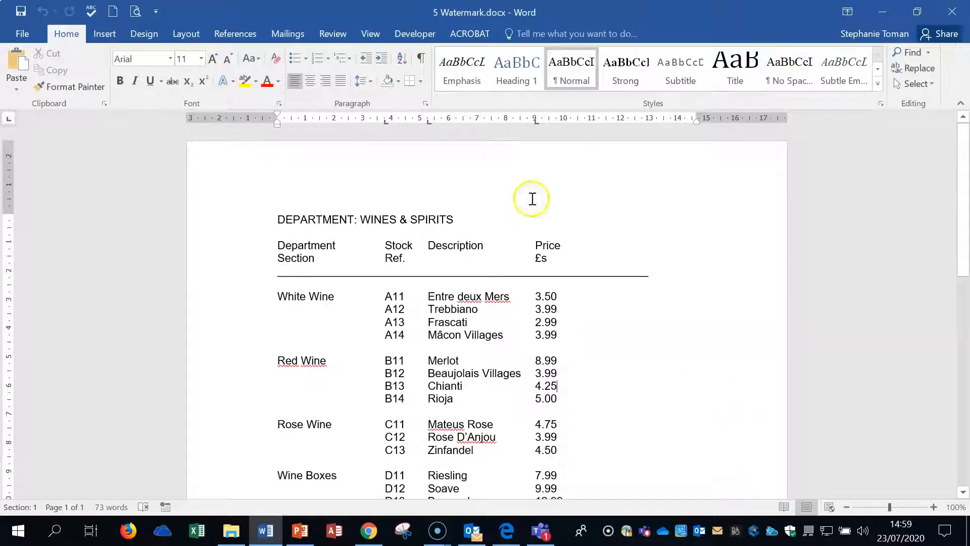
Step: Open the custom watermark settings for the WINES & SPIRITS price list
left_click(183, 35)
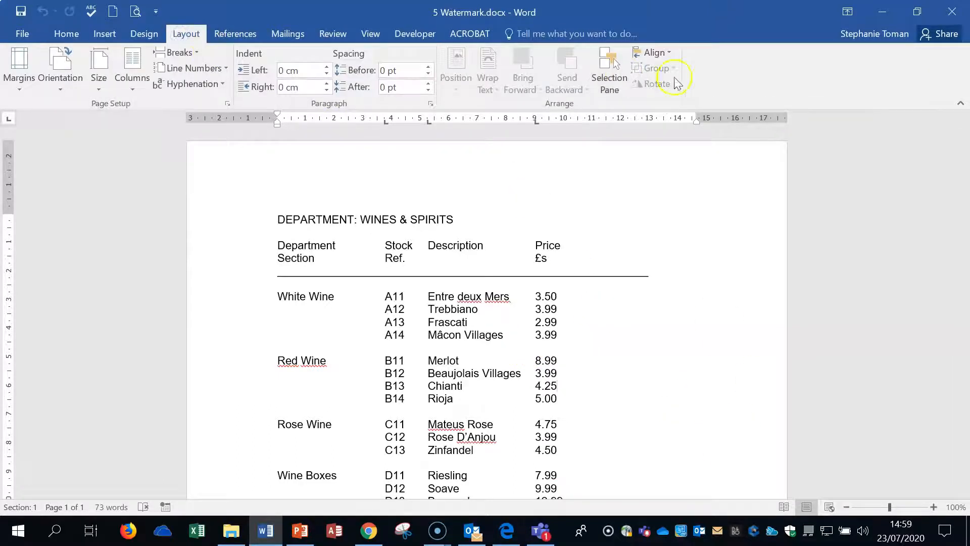
left_click(146, 35)
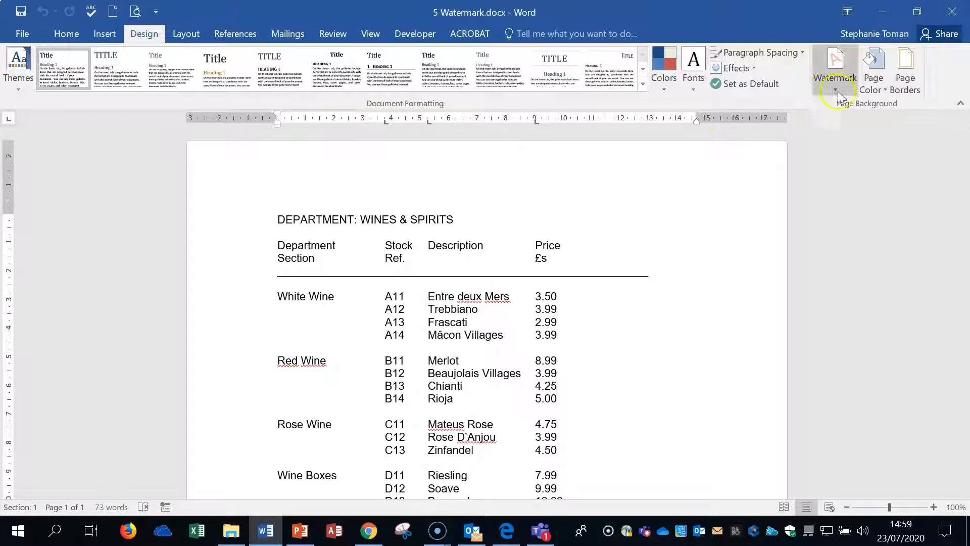
left_click(188, 33)
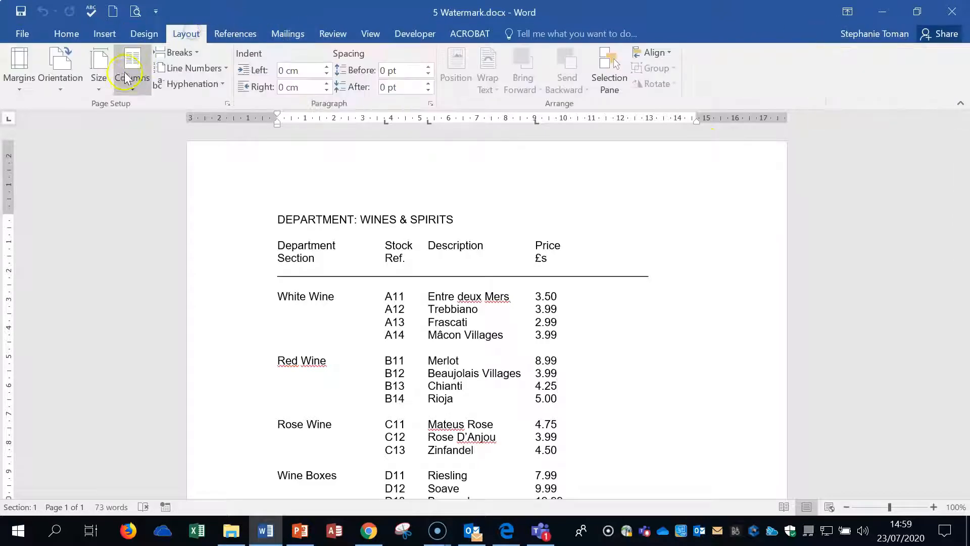
left_click(133, 34)
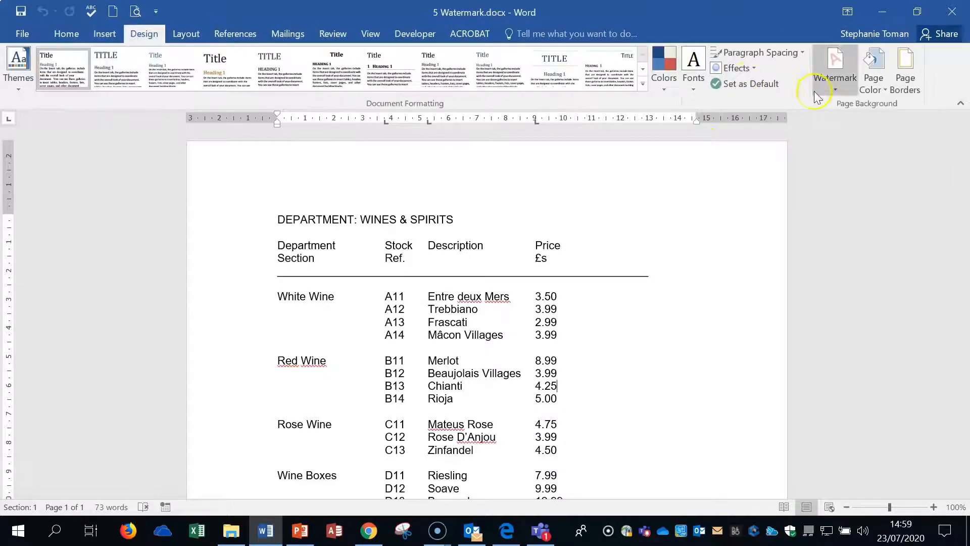
left_click(834, 91)
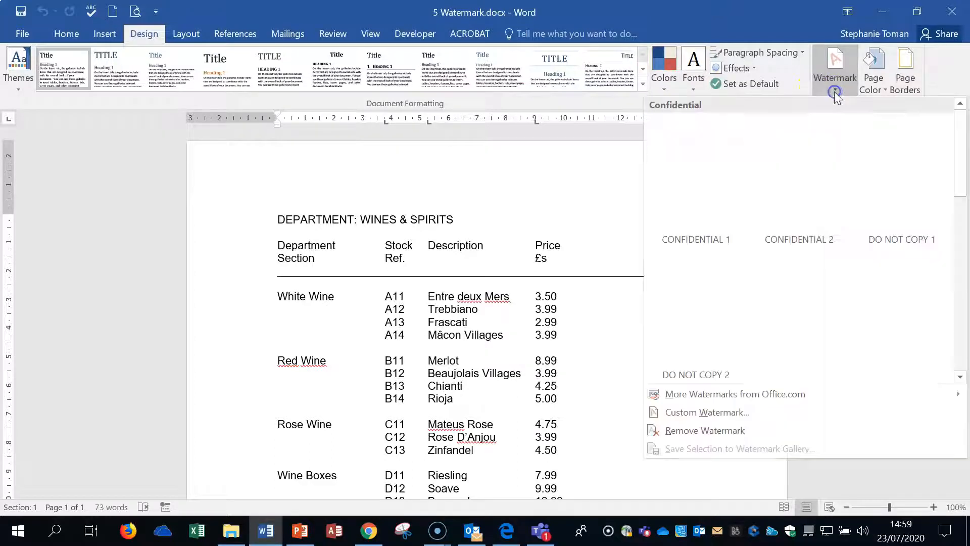
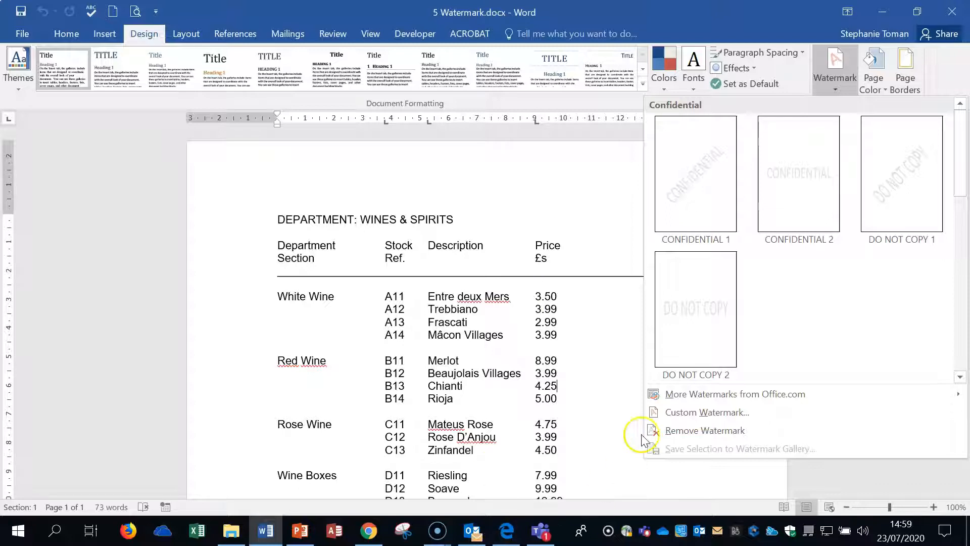
left_click(693, 413)
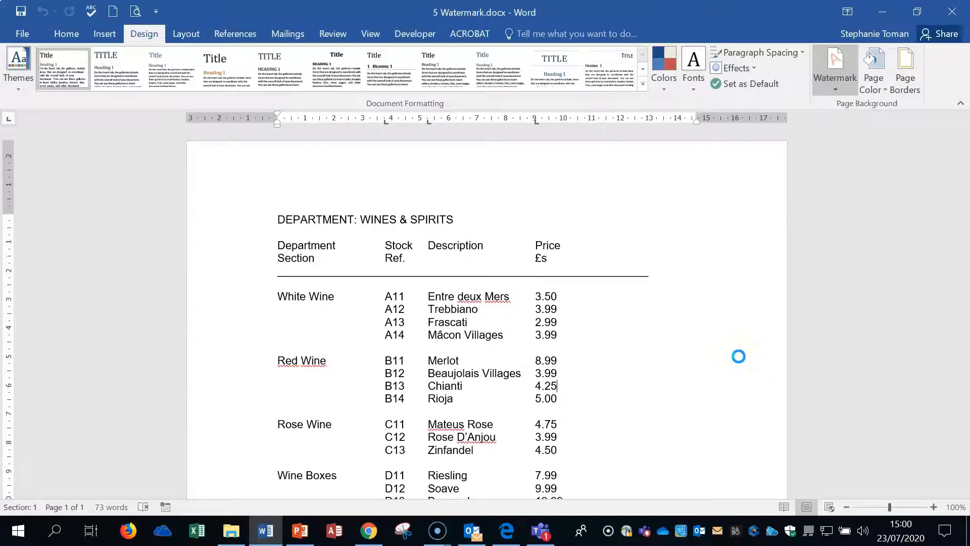
Step: Apply a custom text watermark reading DO NOT COPY in red with a horizontal layout
left_click_drag(493, 126, 710, 170)
left_click(575, 273)
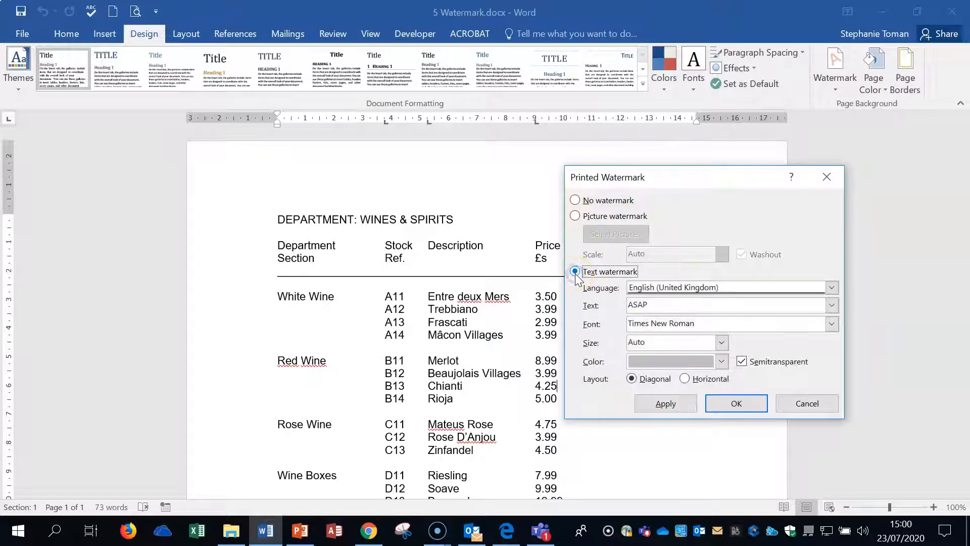
left_click(831, 305)
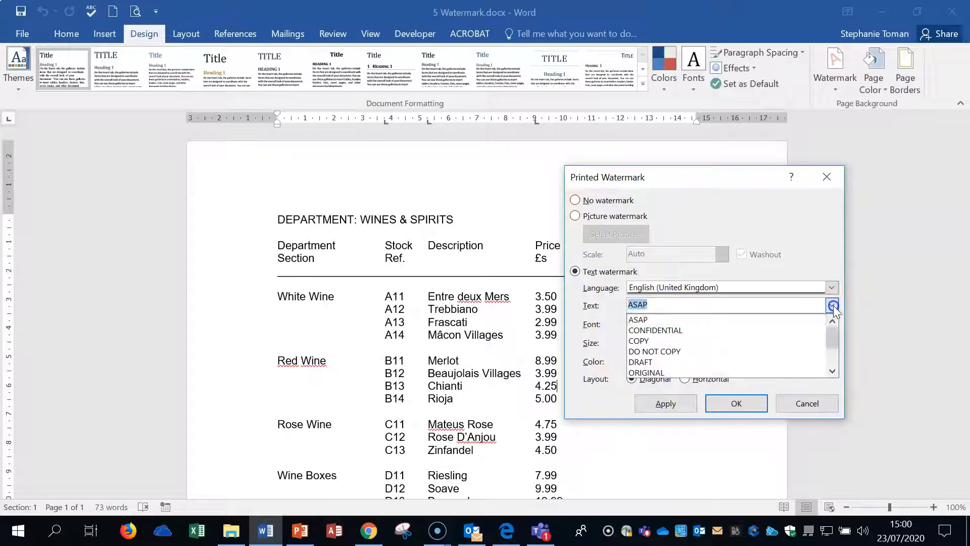
left_click(683, 352)
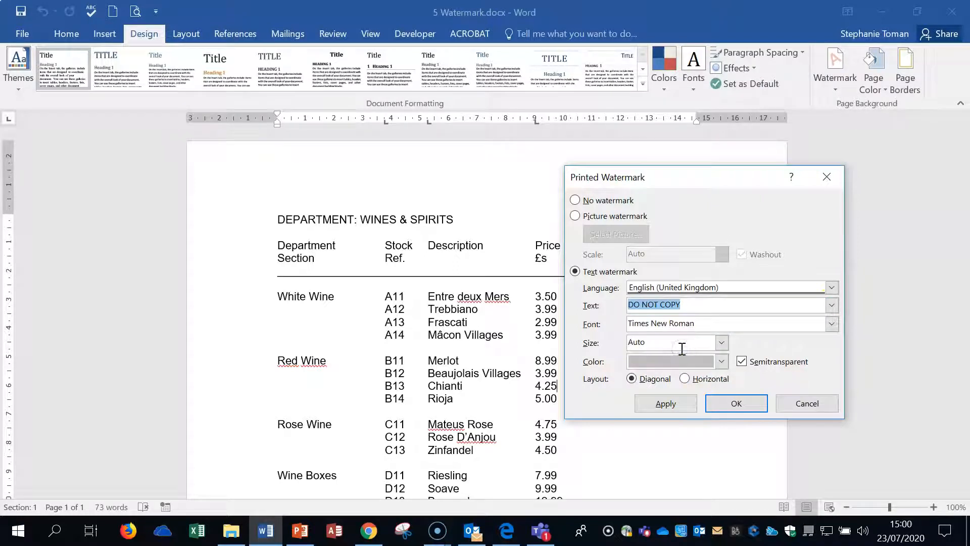
left_click(721, 361)
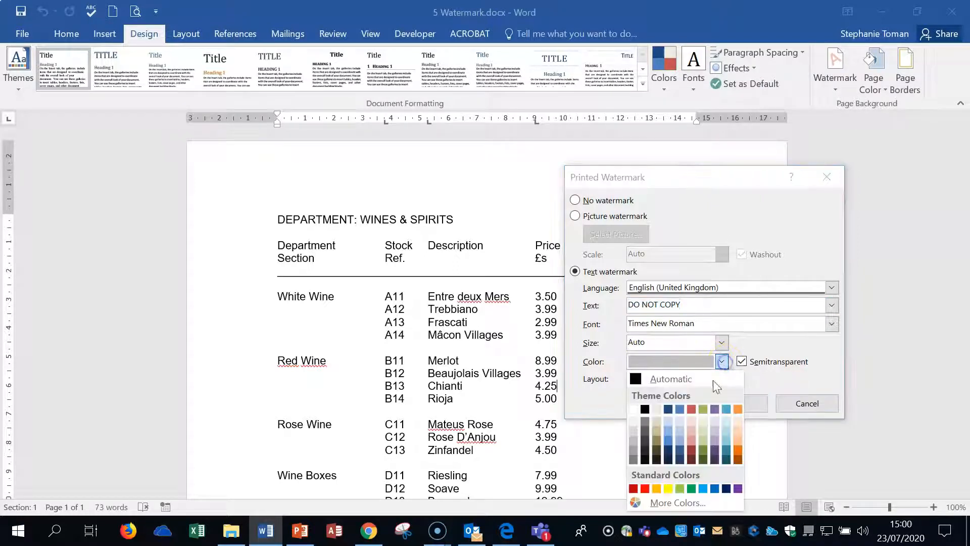
left_click(647, 488)
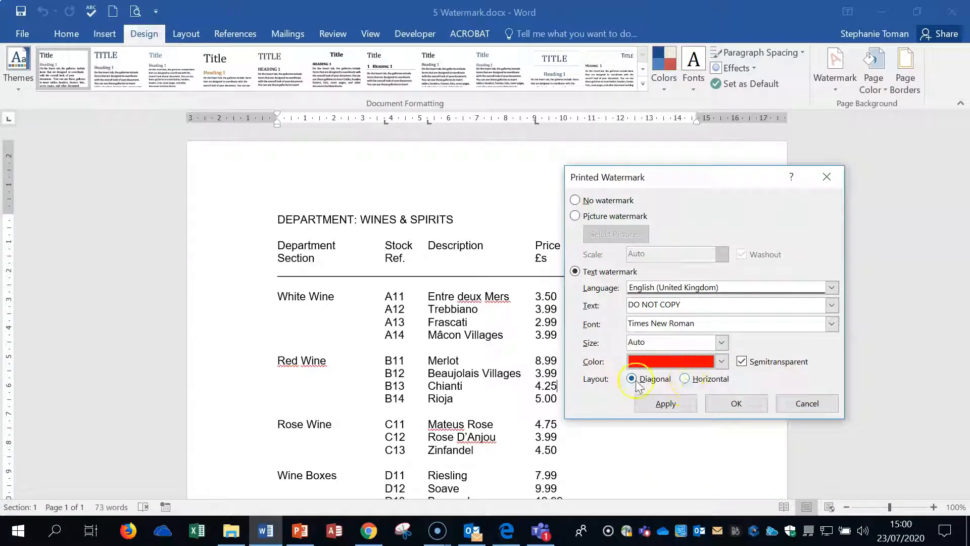
left_click(688, 380)
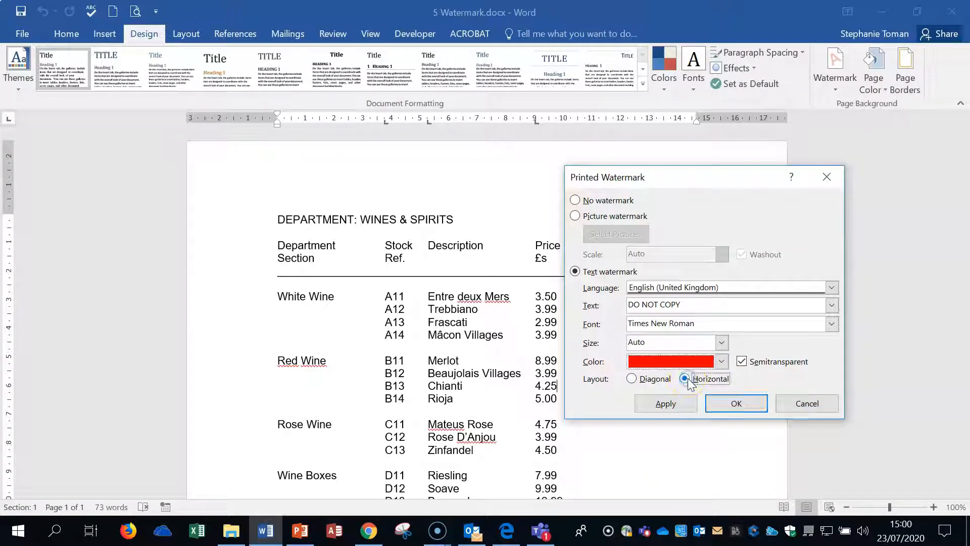
left_click(678, 407)
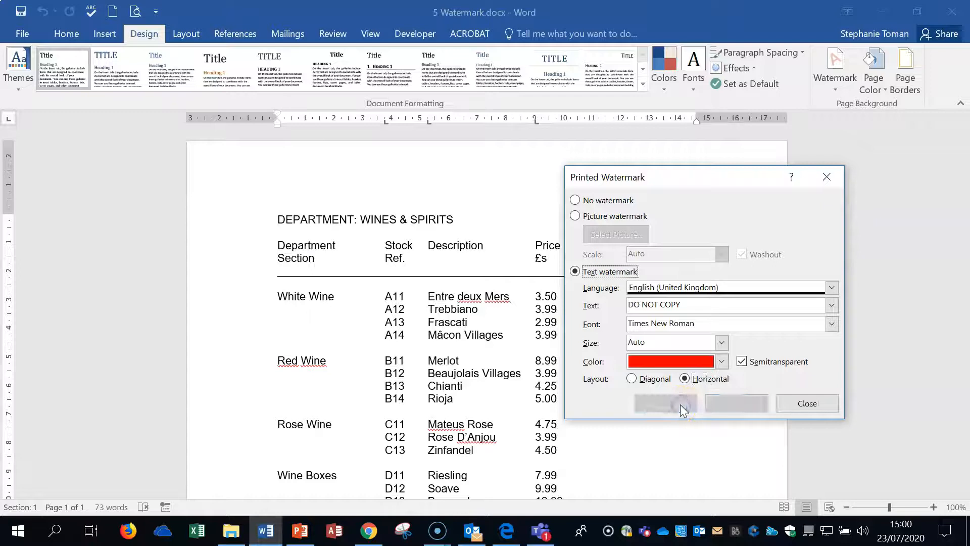
left_click(807, 403)
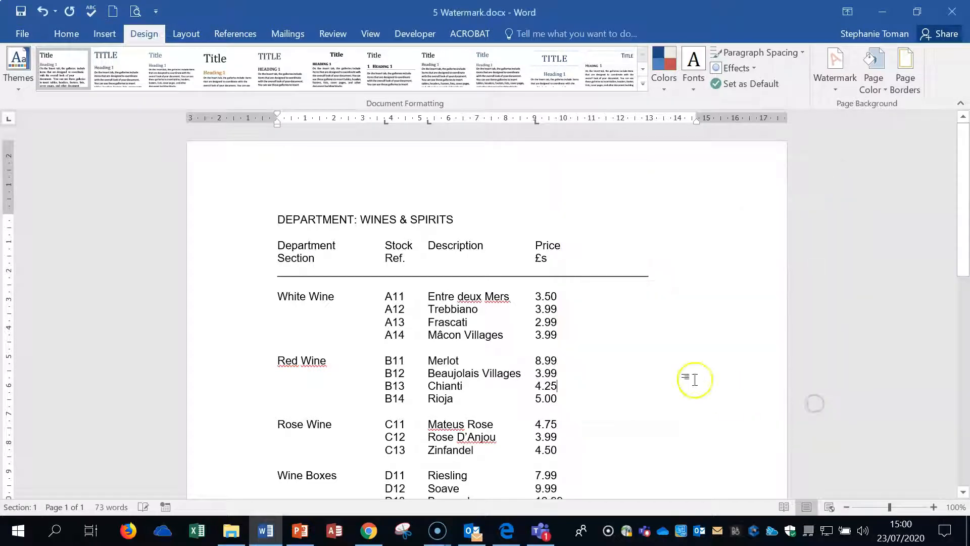
Step: Add a new page after the last wine box entry and check the watermark on both pages
scroll(709, 360, "down", 3)
scroll(709, 360, "down", 1)
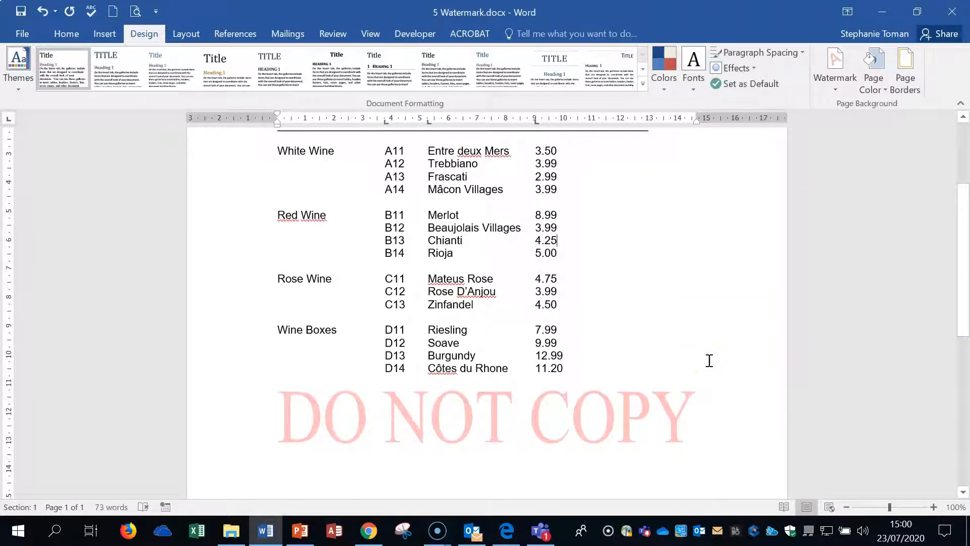
scroll(708, 360, "down", 5)
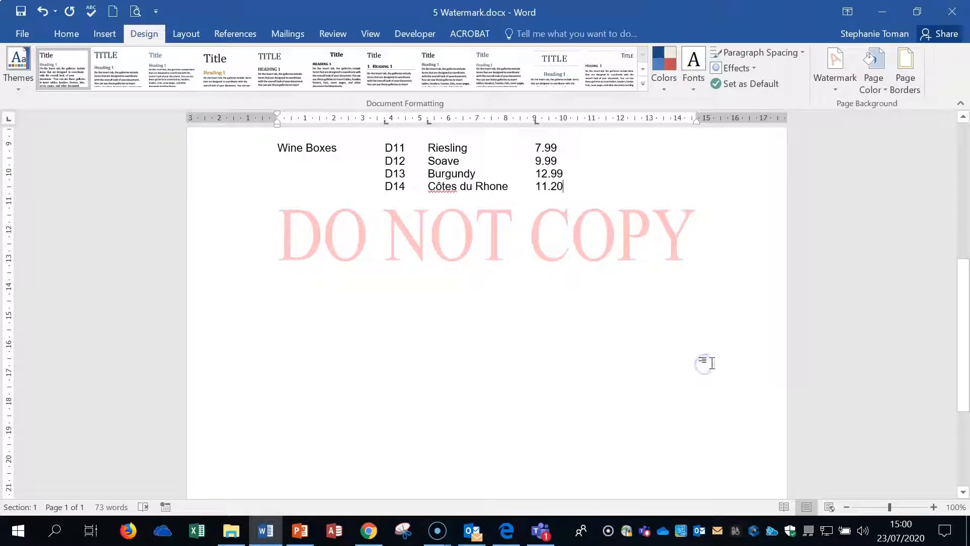
scroll(712, 362, "down", 20)
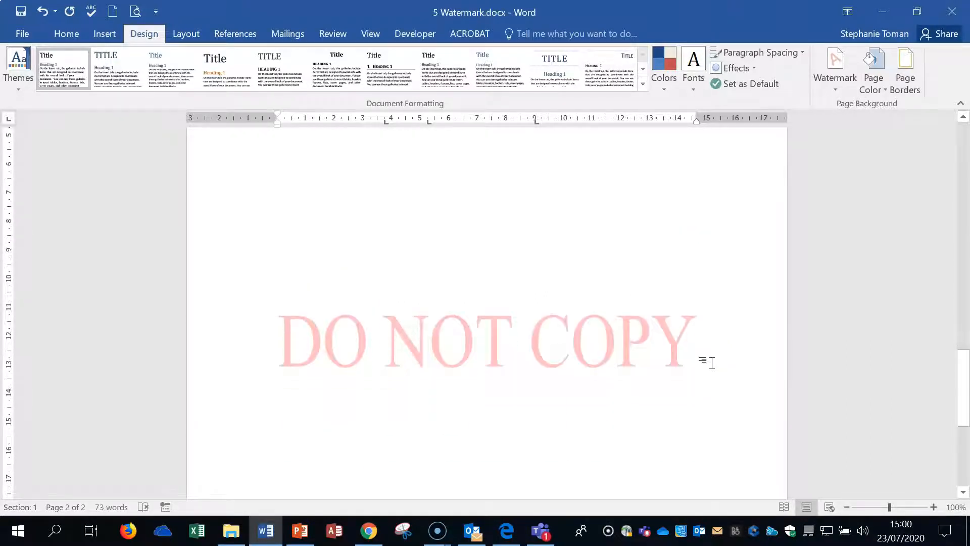
scroll(712, 363, "up", 18)
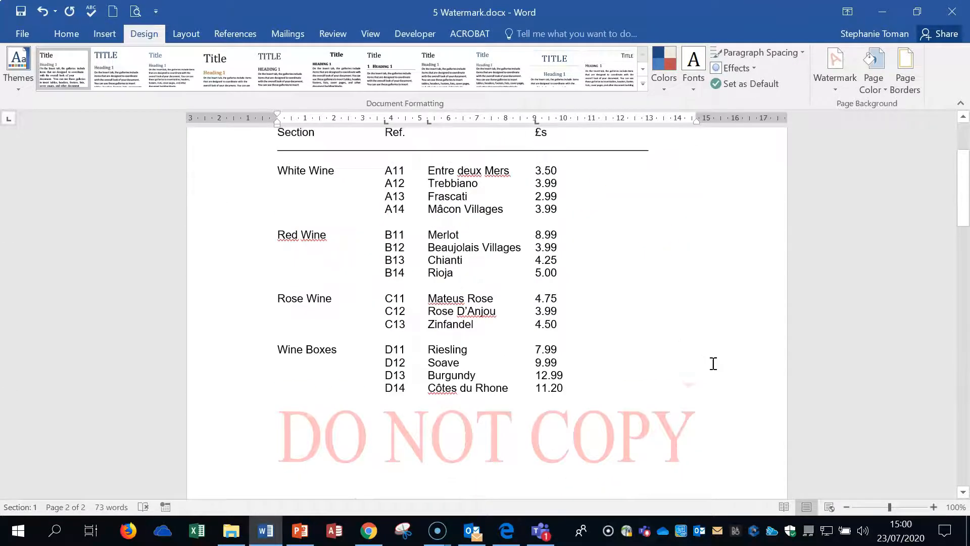
scroll(713, 363, "up", 1)
scroll(713, 364, "up", 4)
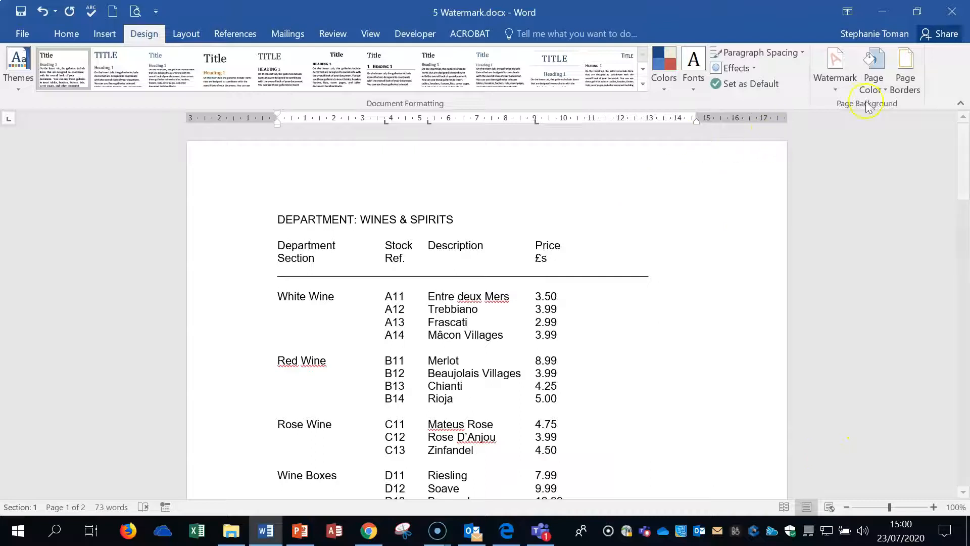
Step: Change the custom watermark's text to a person's first name followed by "- Director" and check it on the page
left_click(837, 89)
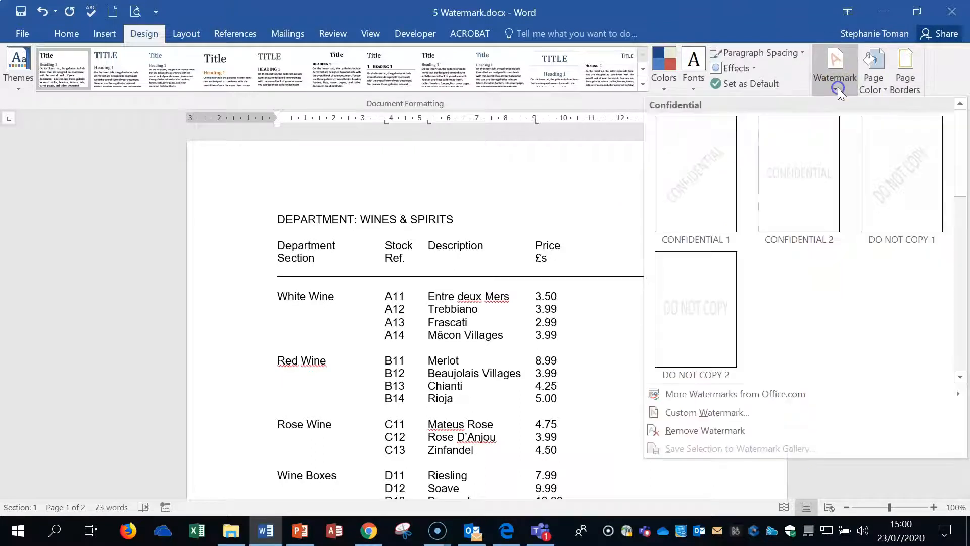
left_click(707, 412)
left_click_drag(690, 305, 620, 309)
type("Stephanie Director")
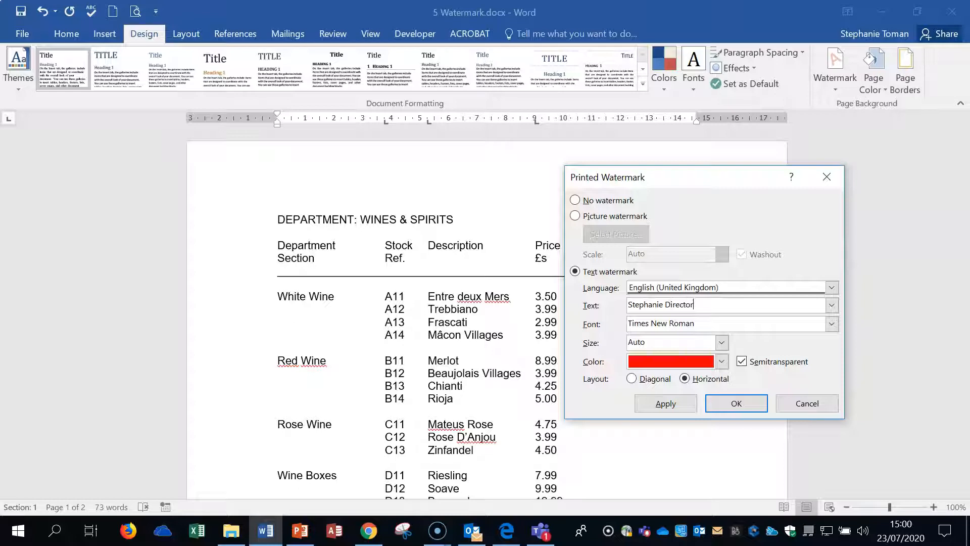
left_click(664, 304)
left_click(747, 401)
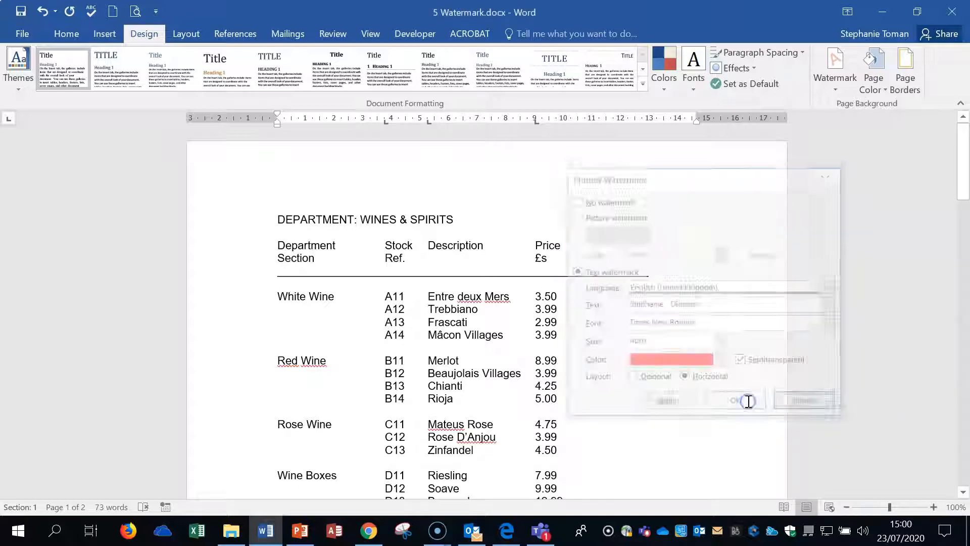
scroll(747, 401, "down", 5)
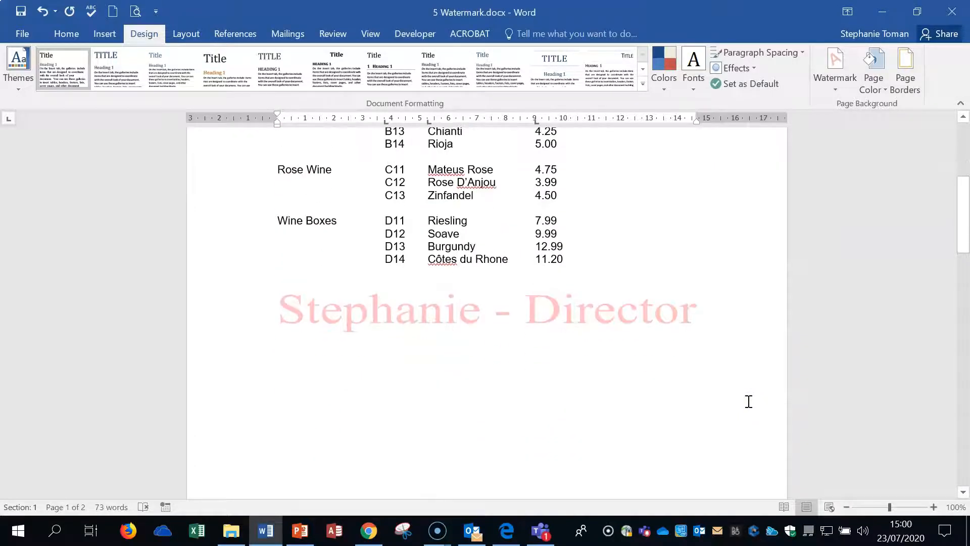
scroll(749, 401, "up", 5)
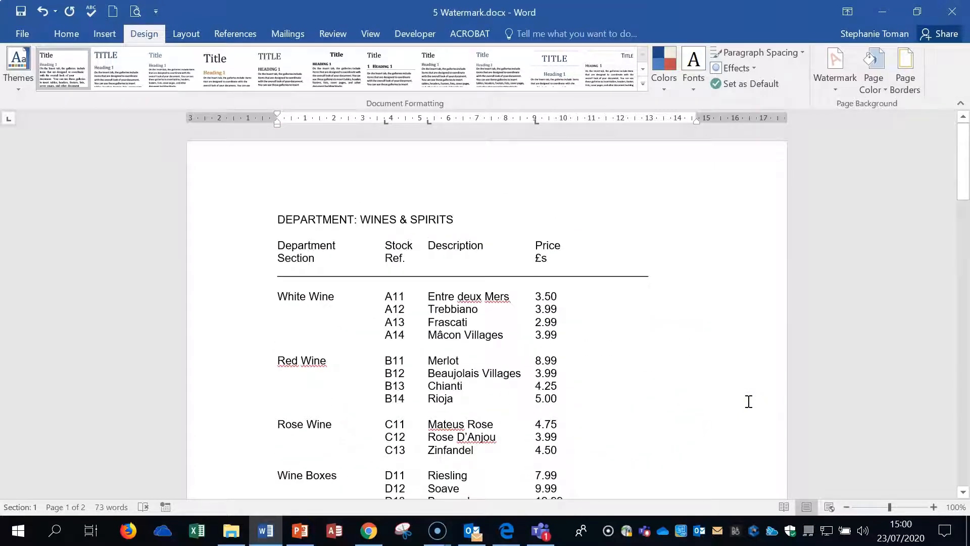
Step: Open the page header and draw a smiley face shape about 9.37 cm high and 8.17 cm wide over the price list
left_click(430, 170)
double_click(433, 171)
left_click(106, 38)
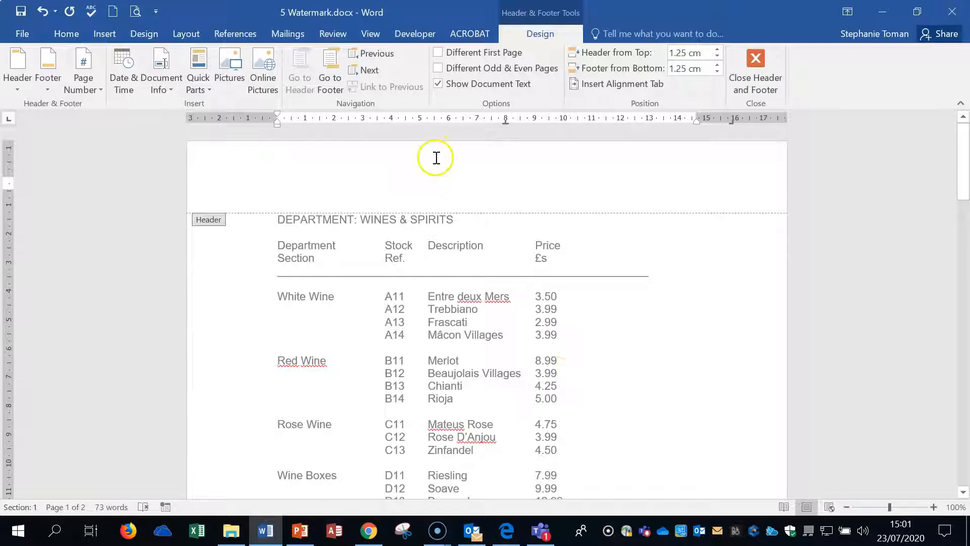
left_click(103, 36)
left_click(192, 73)
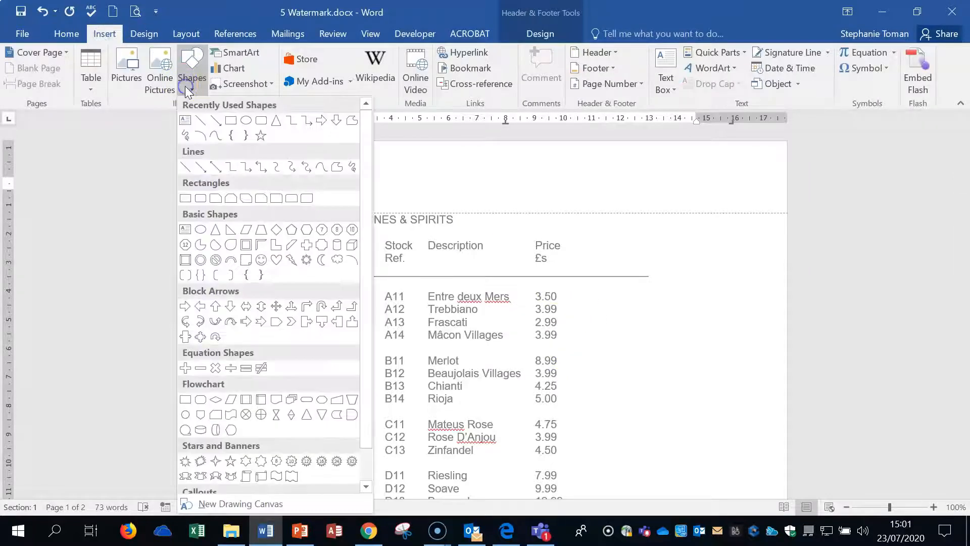
left_click(261, 260)
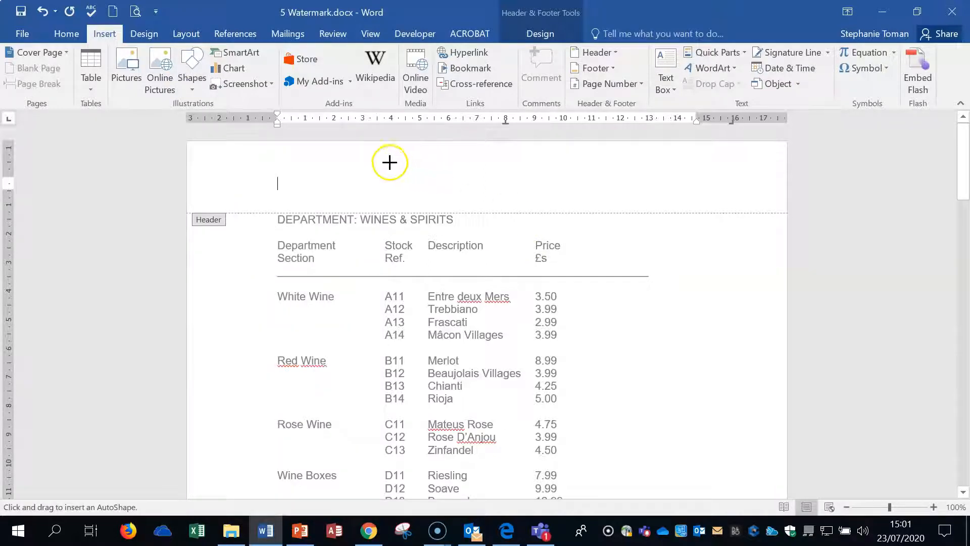
mouse_move(390, 162)
left_mouse_down()
mouse_move(500, 192)
mouse_move(567, 359)
mouse_move(623, 430)
left_mouse_up()
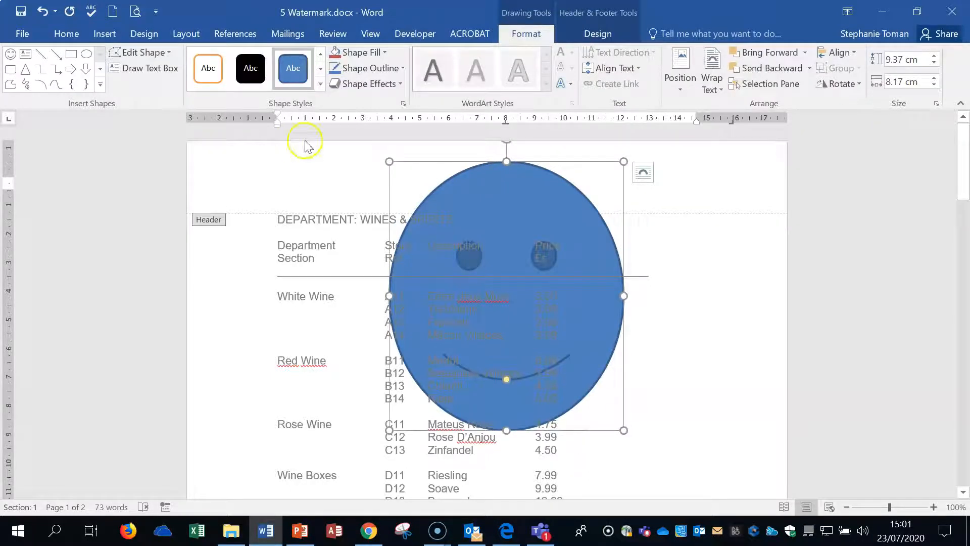
Step: Apply a solid orange theme style to the smiley face and return to the document body
left_click(321, 84)
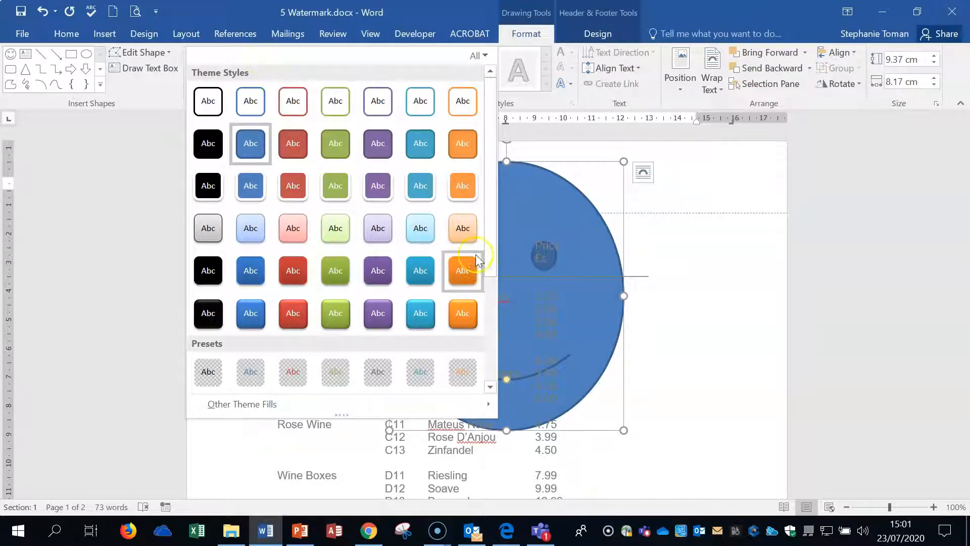
left_click(463, 268)
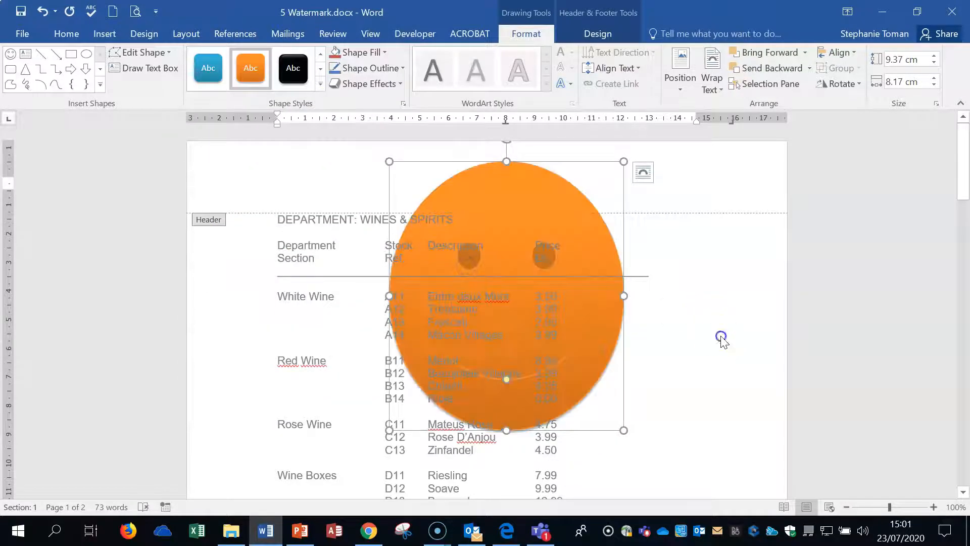
double_click(721, 336)
left_click(724, 335)
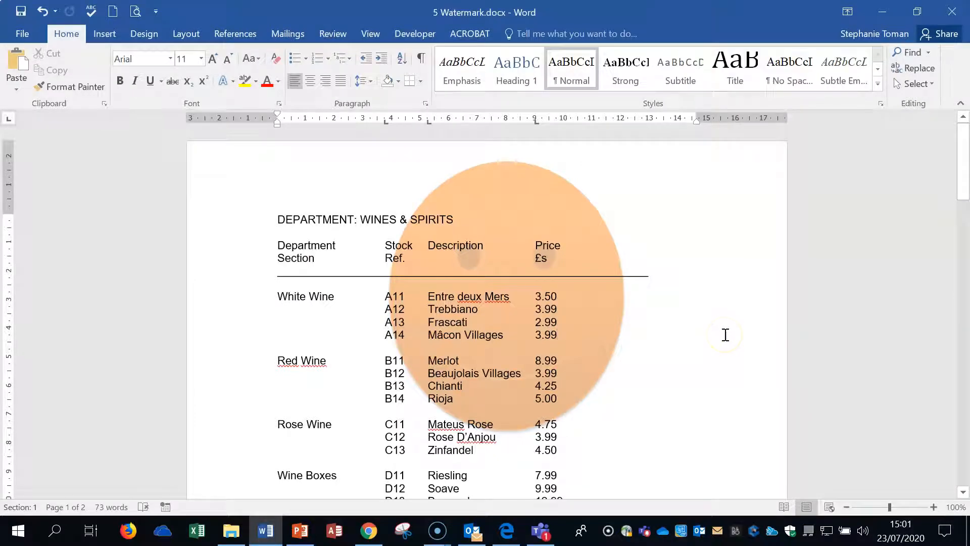
scroll(725, 334, "down", 3)
scroll(729, 336, "up", 3)
Step: Enlarge the smiley face in the header, move it down over the wine list, and return to the document body
double_click(528, 187)
left_click(477, 190)
left_click_drag(389, 430, 255, 482)
left_click_drag(465, 364, 522, 408)
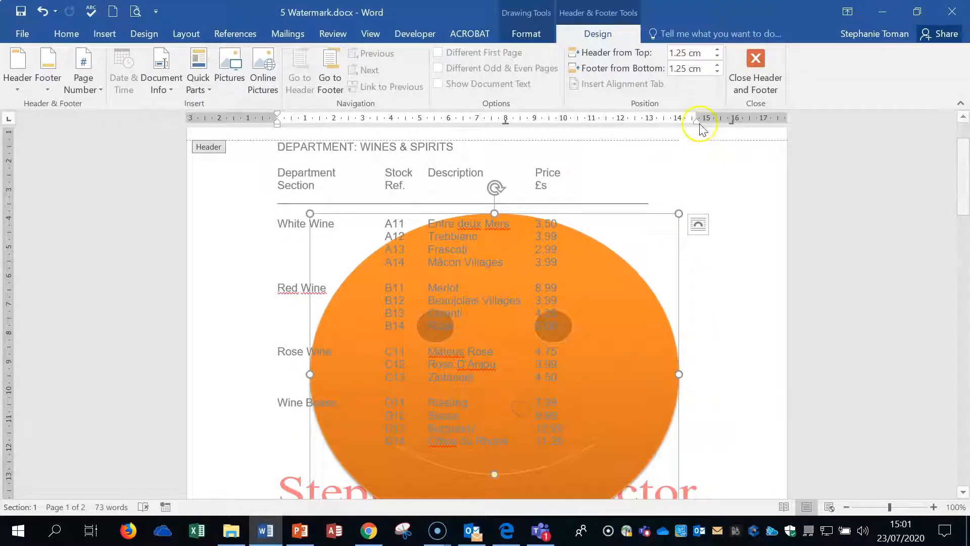
double_click(679, 183)
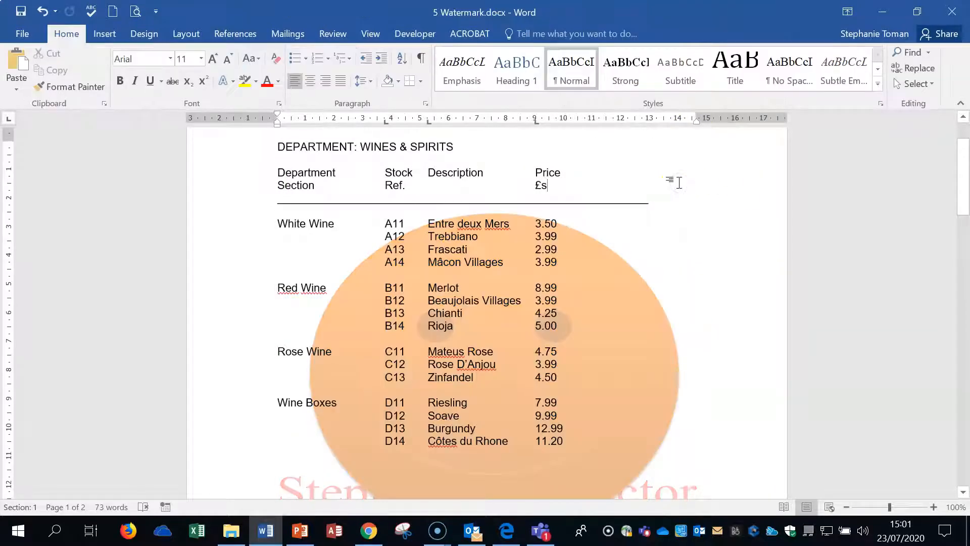
scroll(680, 182, "down", 4)
scroll(680, 182, "up", 5)
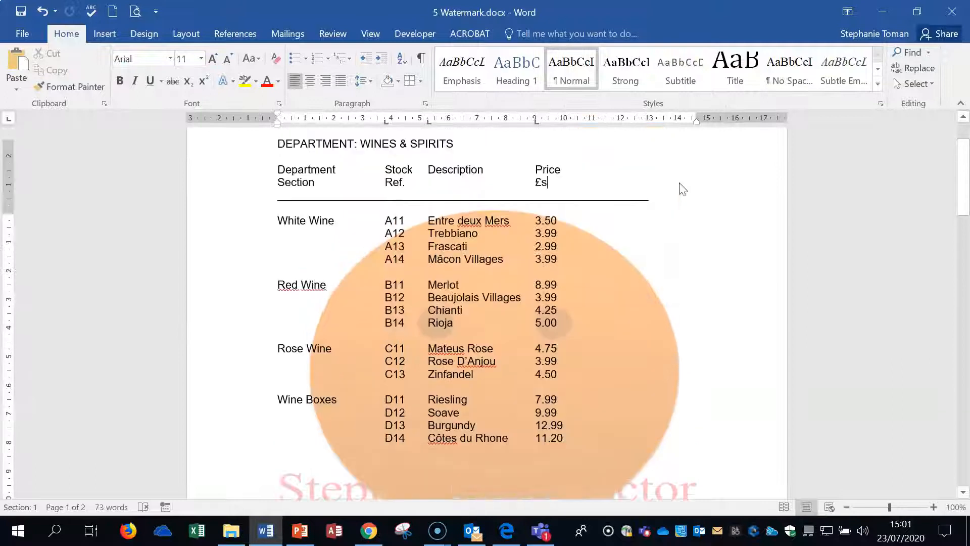
Step: Delete the smiley face from the header and return to the document body
left_click(504, 403)
double_click(532, 185)
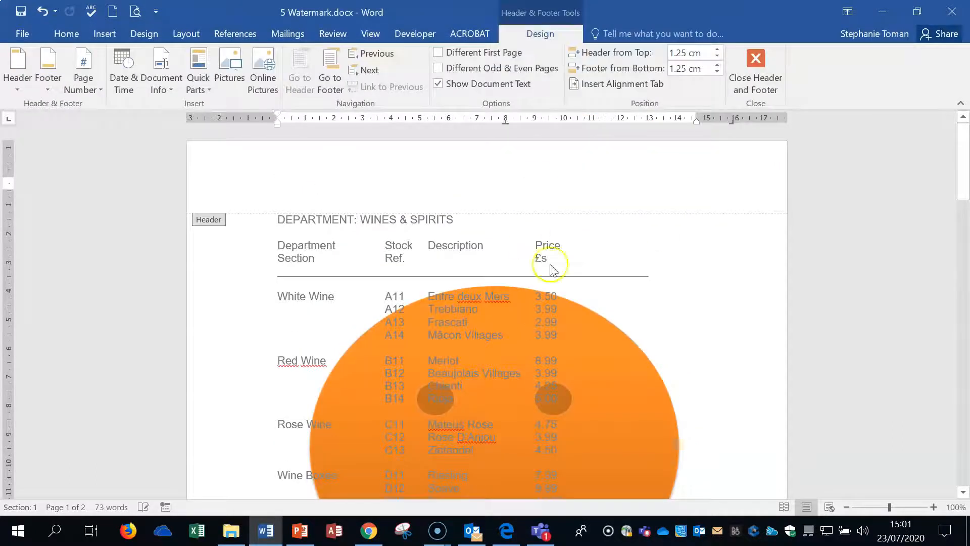
left_click(532, 298)
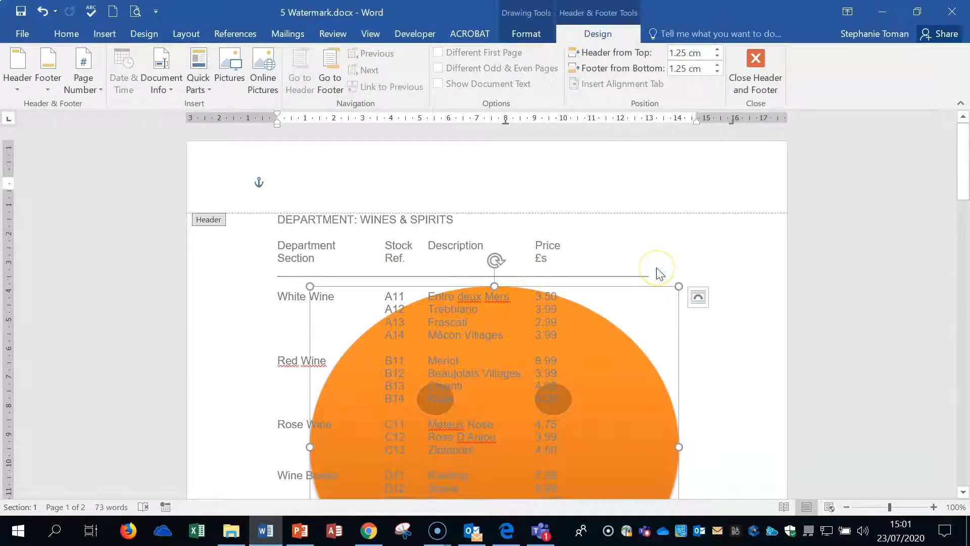
key("Delete")
double_click(688, 333)
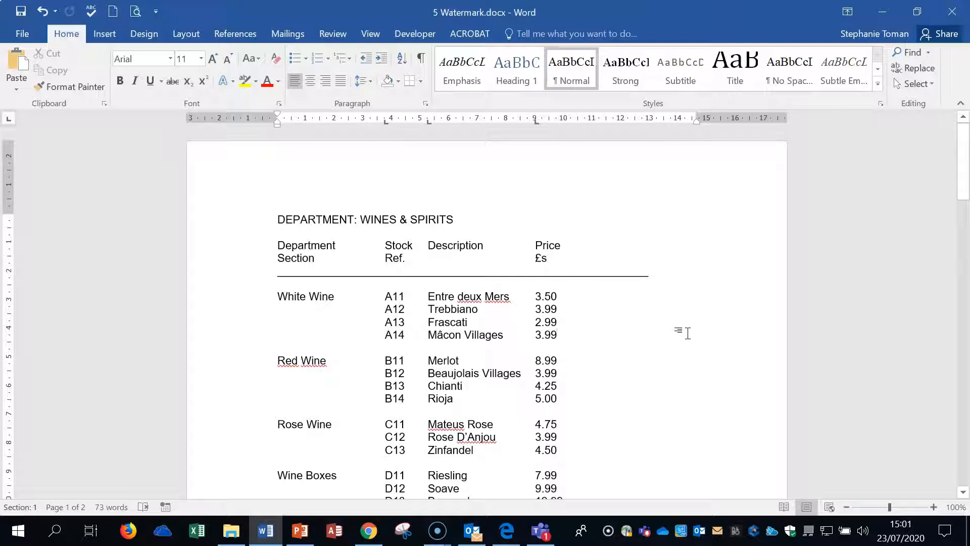
left_click(687, 334)
Step: Check the watermark options and close the 5 Watermark document without saving its changes
left_click(151, 35)
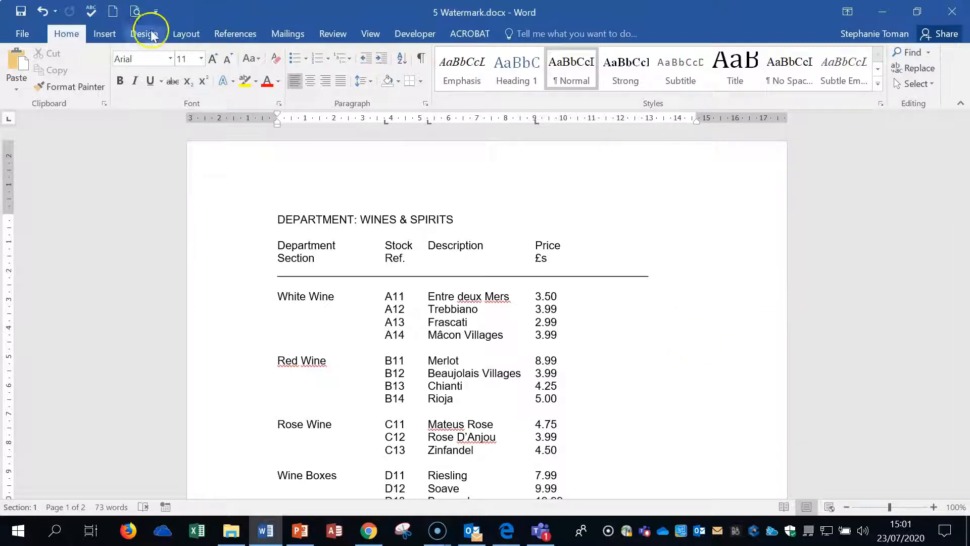
left_click(142, 35)
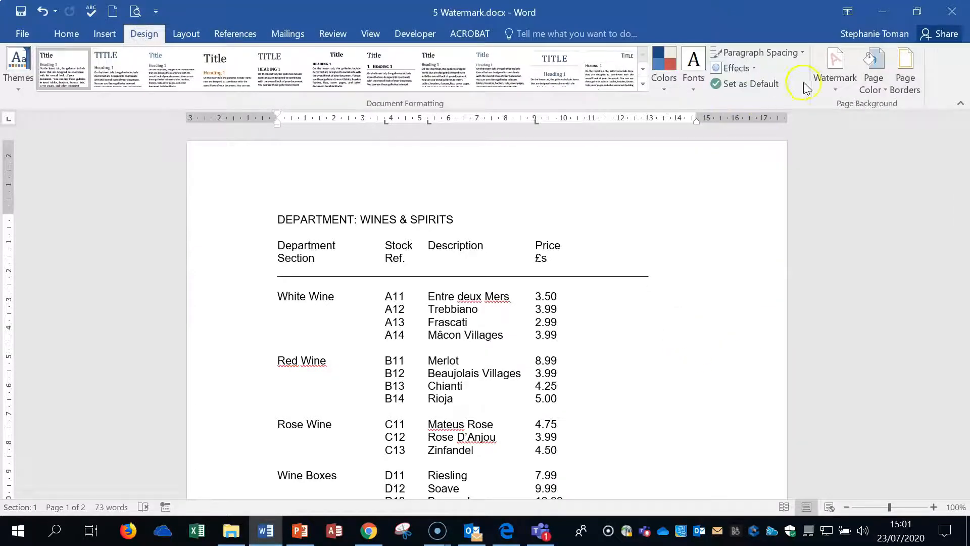
left_click(834, 73)
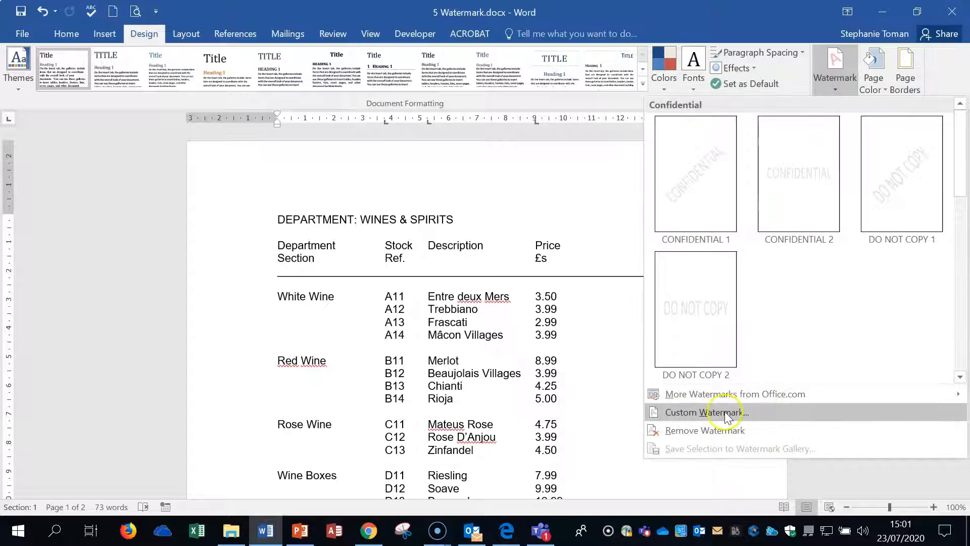
left_click(951, 11)
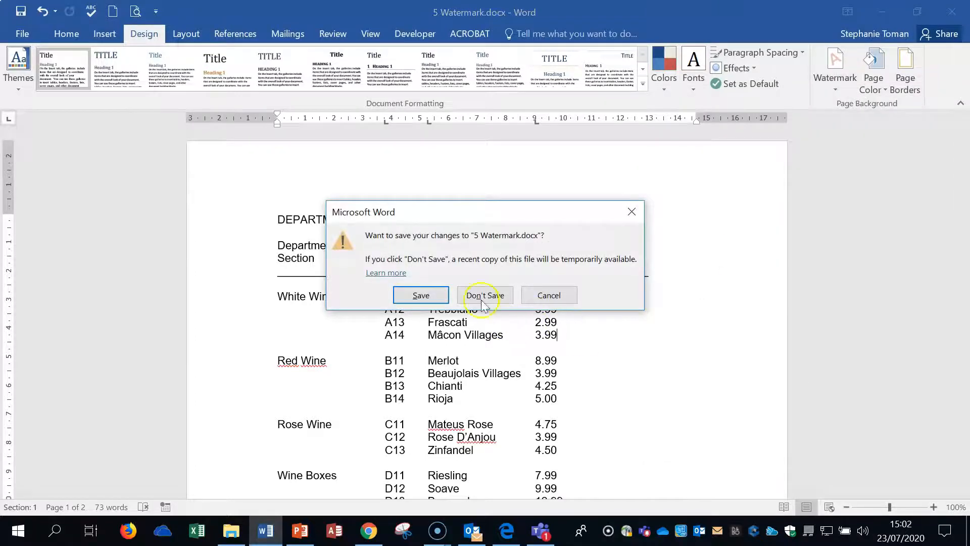
left_click(483, 302)
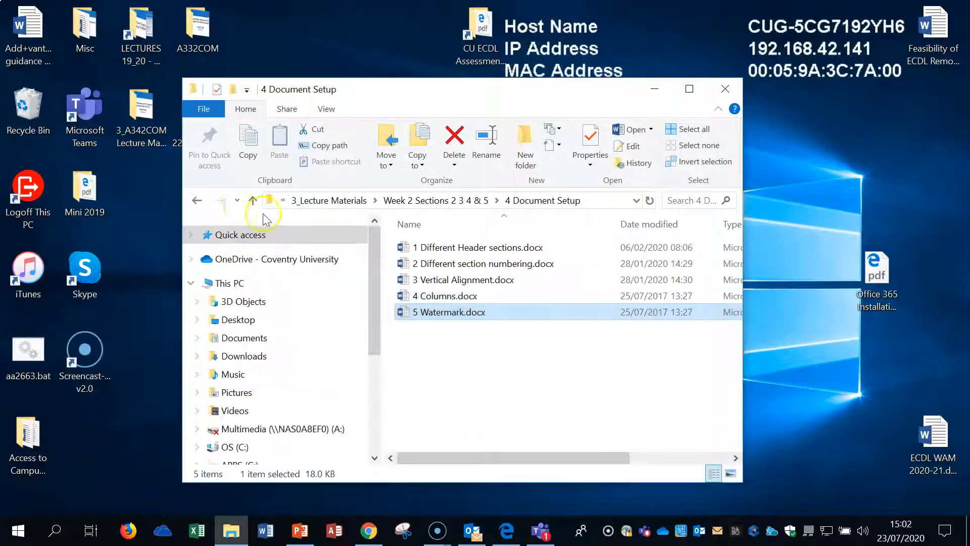
Step: Go back to the Week 2 Sections 2 3 4 & 5 folder and open its 5 Tables folder
left_click(197, 200)
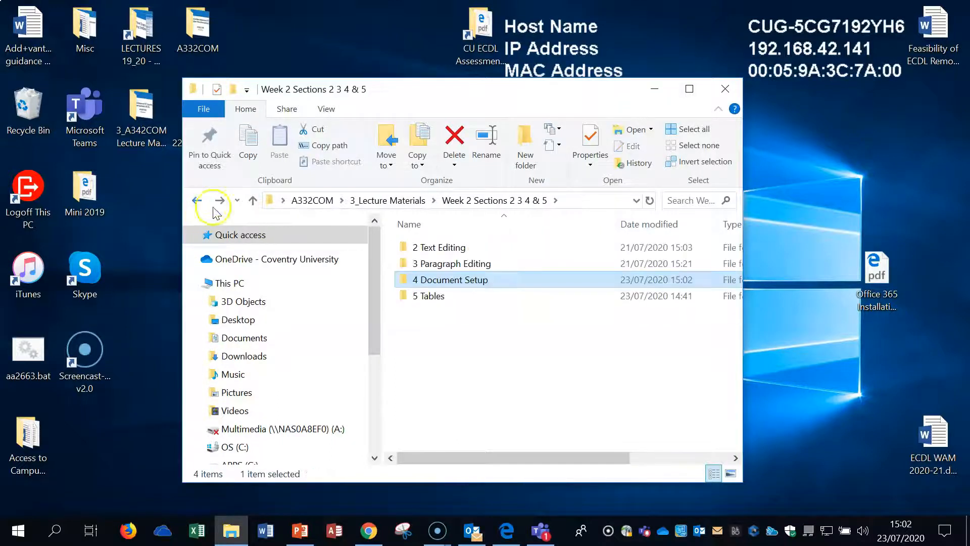
left_click(443, 297)
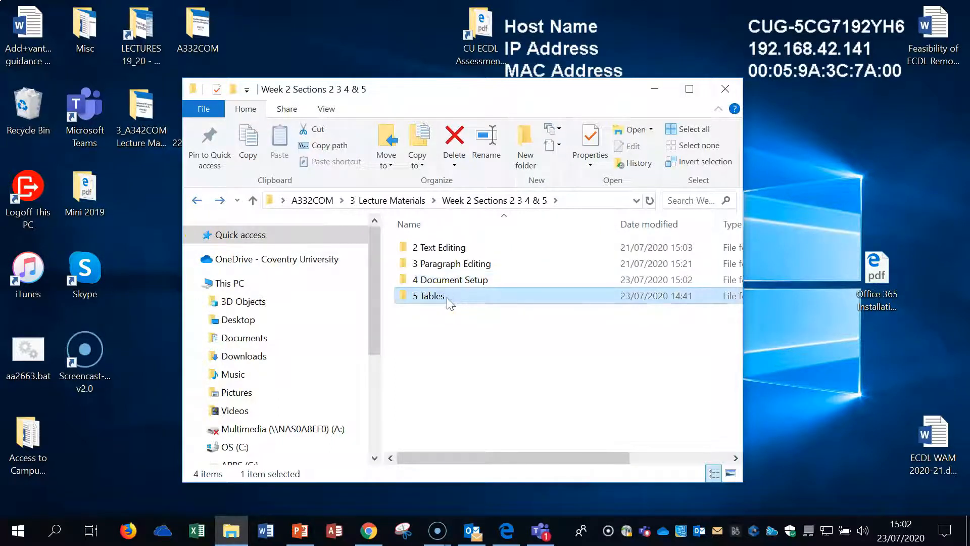
left_click(440, 298)
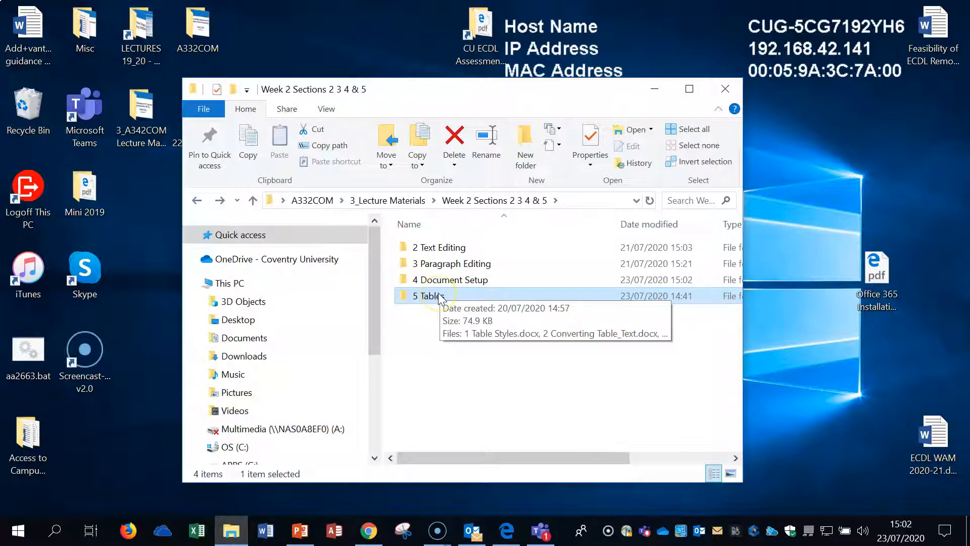
double_click(439, 298)
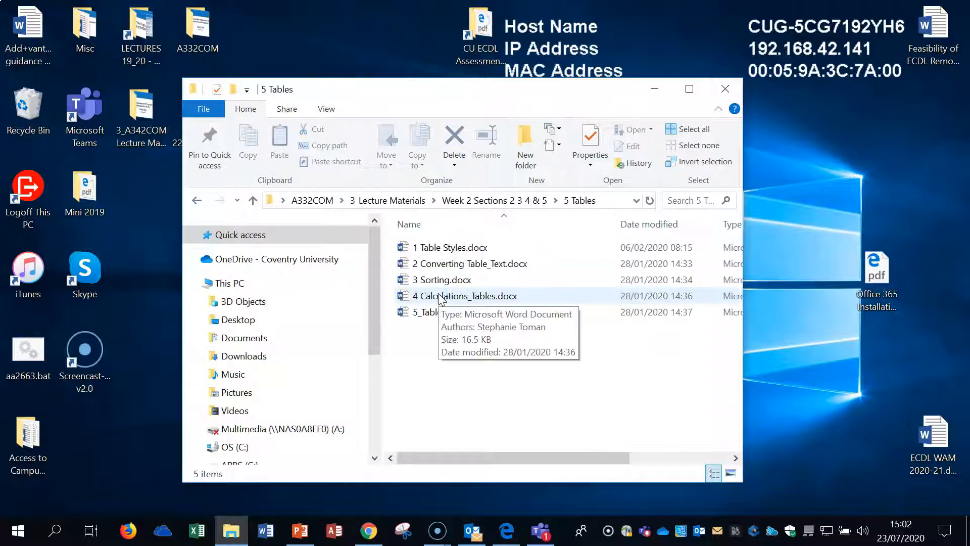
Step: Look over the table exercise files and open 1 Table Styles.docx
left_click(469, 246)
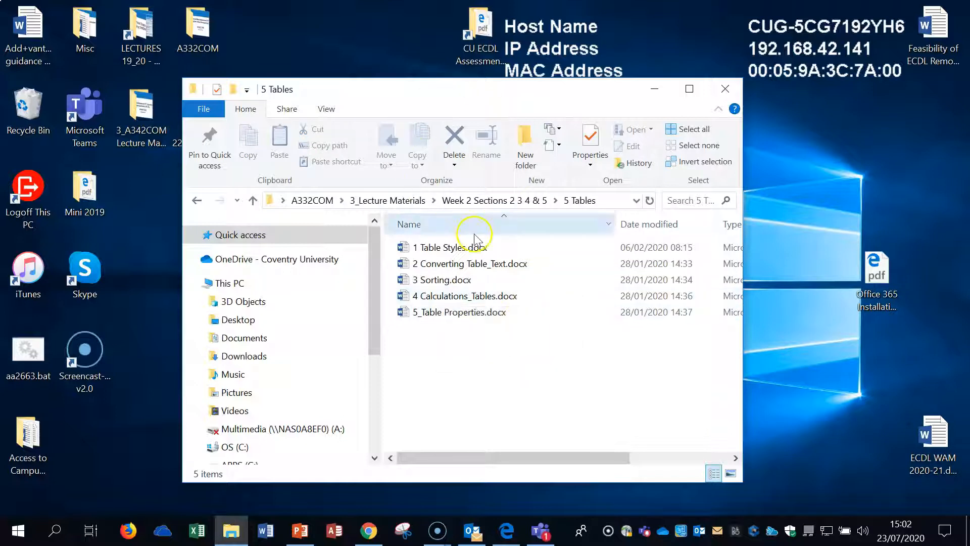
left_click(473, 264)
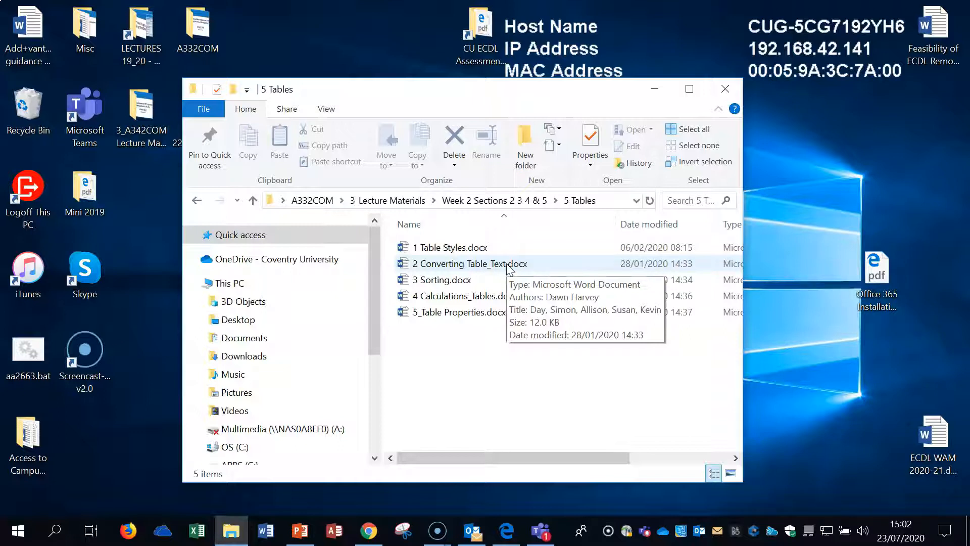
left_click(488, 301)
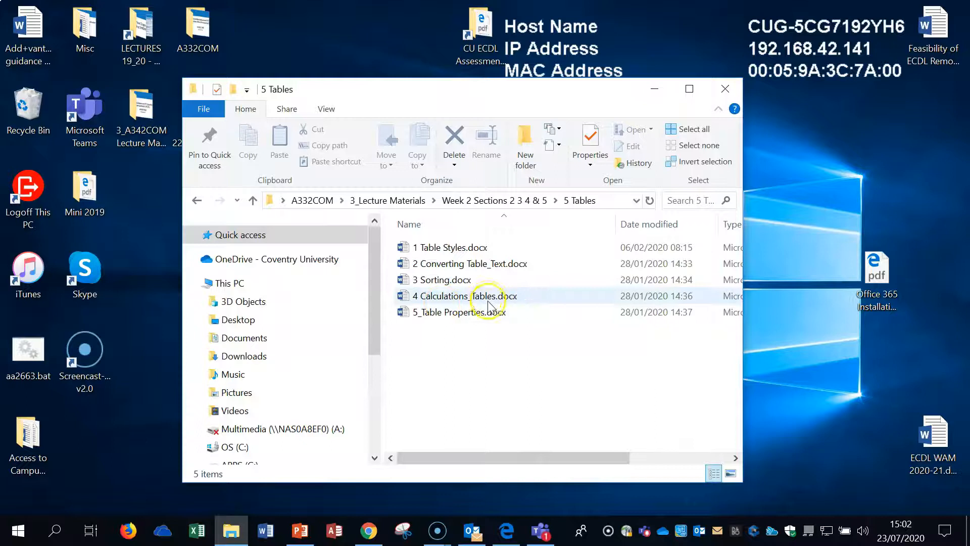
mouse_move(474, 320)
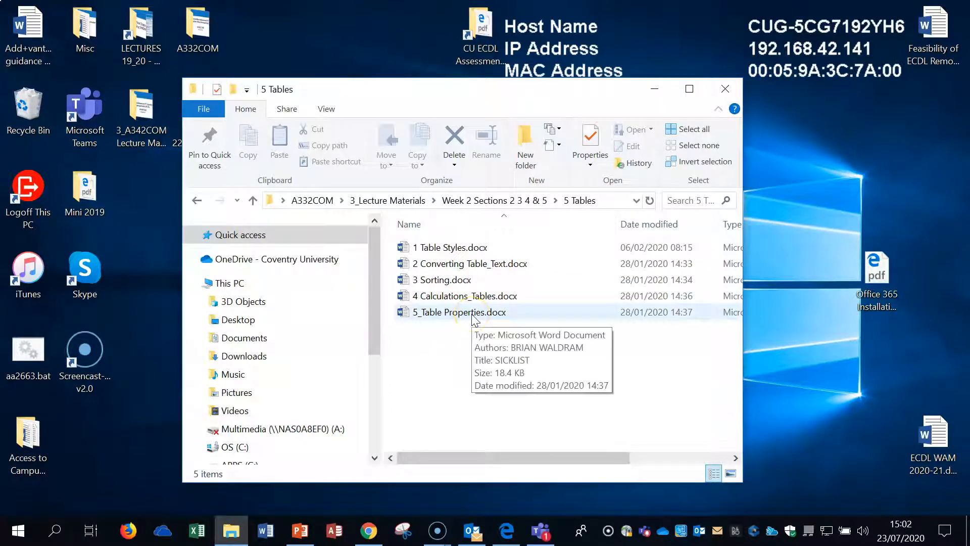
left_click(454, 248)
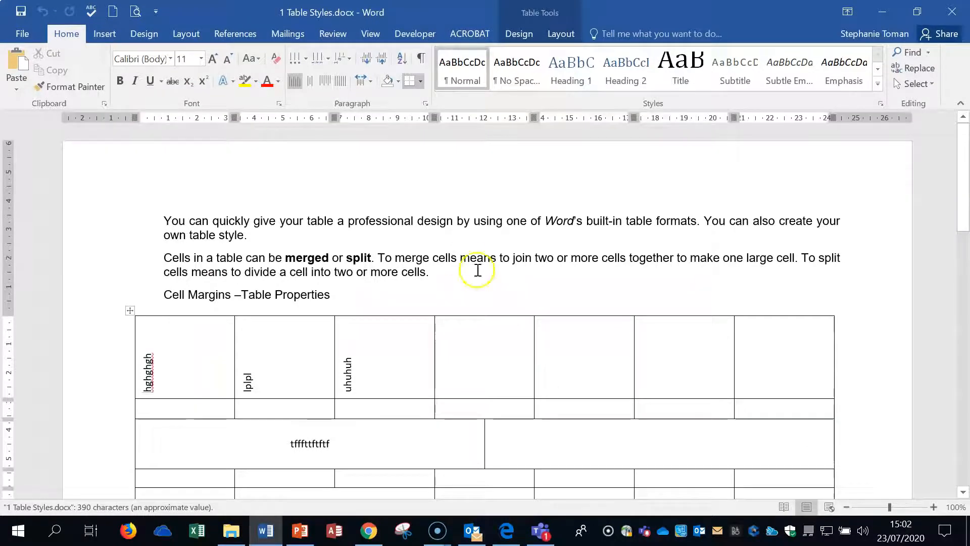
Step: Select the whole table below the Cell Margins line and clear the selection
scroll(580, 308, "down", 3)
scroll(580, 308, "up", 2)
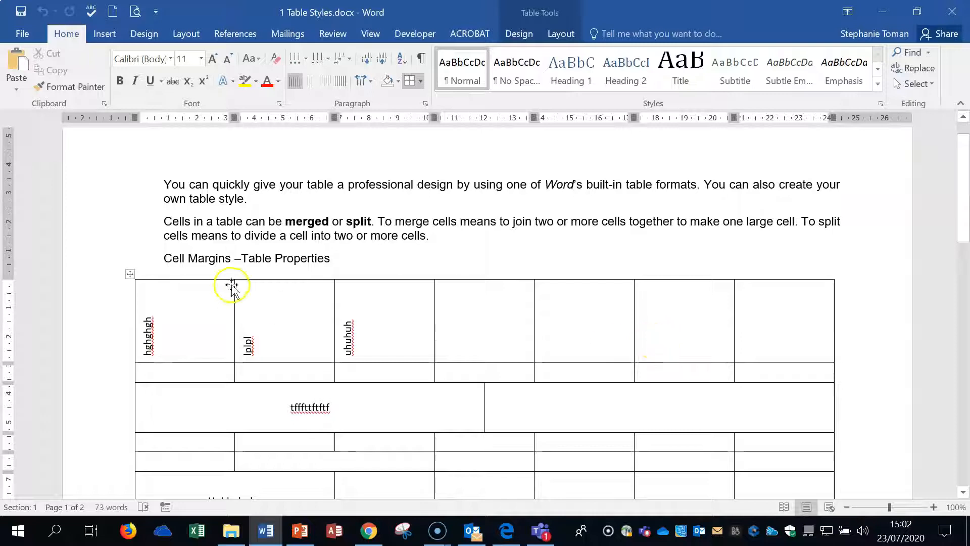
left_click(130, 274)
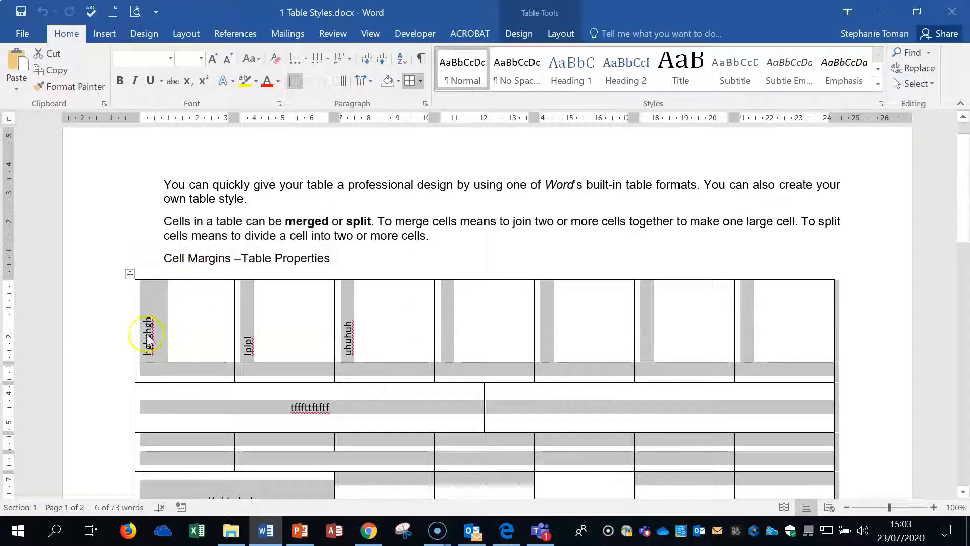
left_click(352, 395)
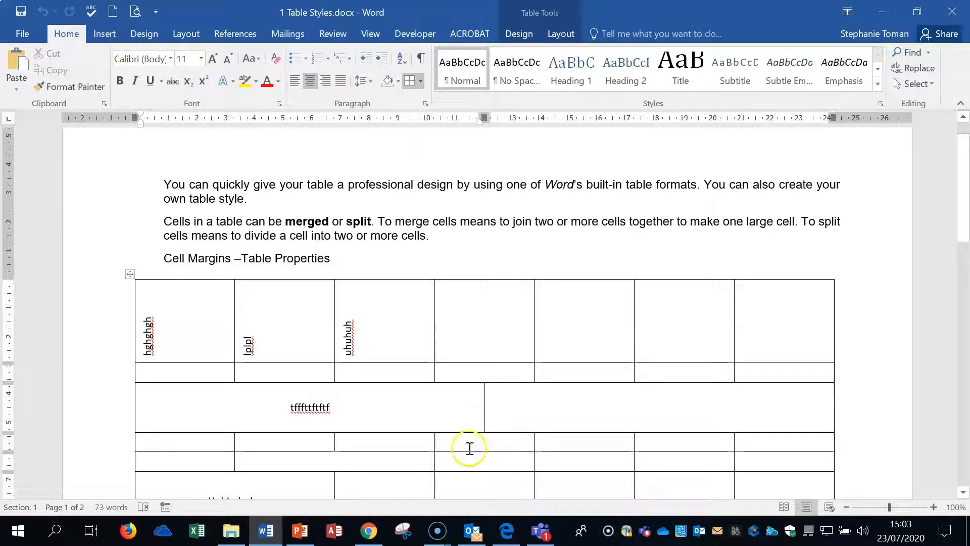
Step: Merge the third and fourth cells in the table's fourth row
left_click_drag(336, 441, 470, 442)
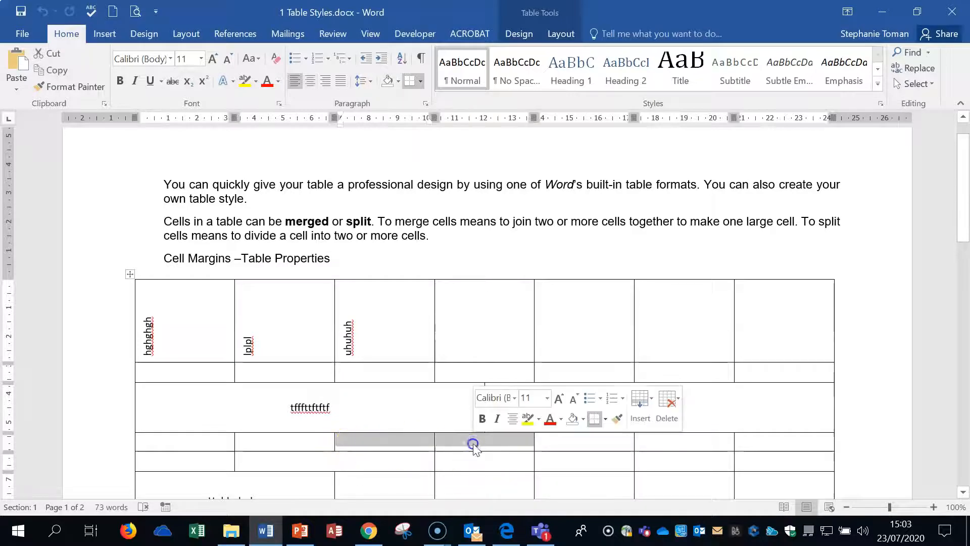
left_click(473, 440)
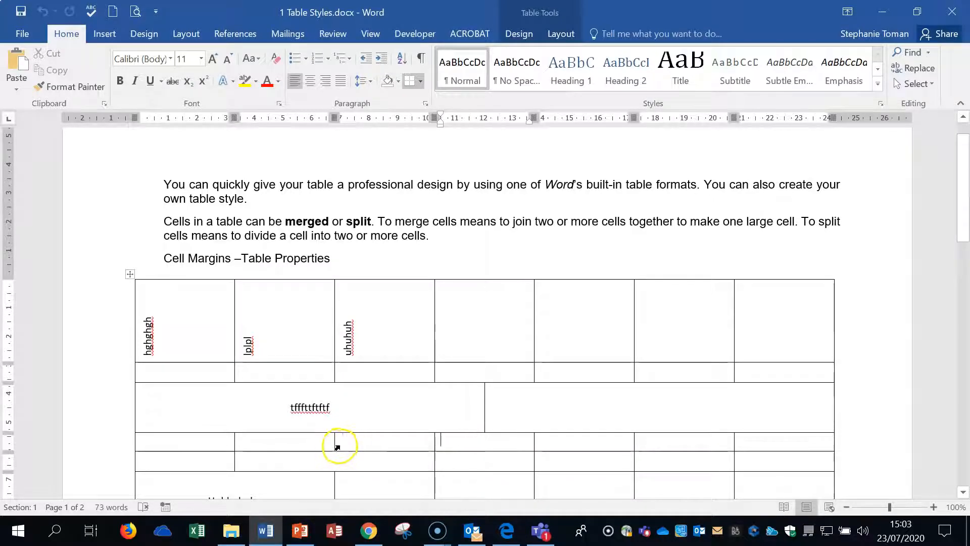
left_click_drag(344, 446, 451, 441)
right_click(452, 440)
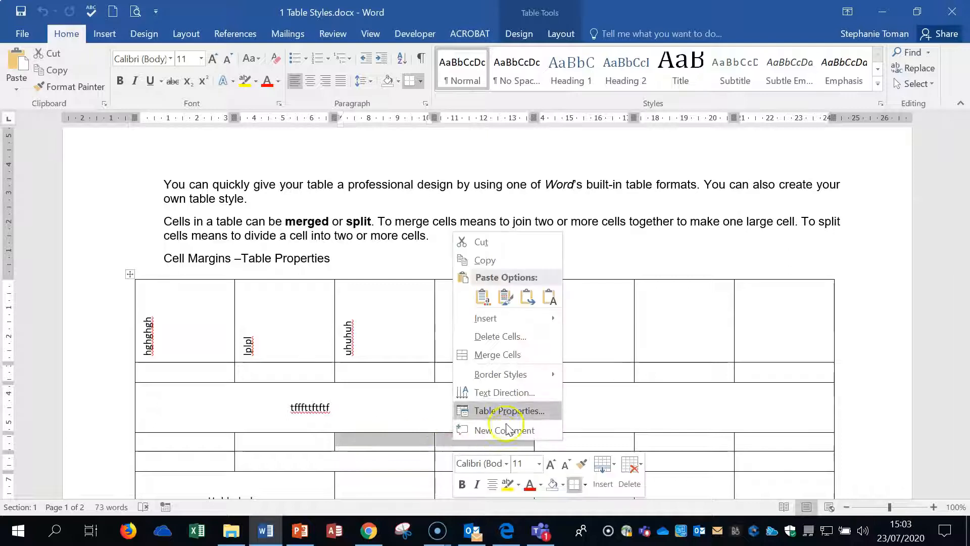
left_click(497, 355)
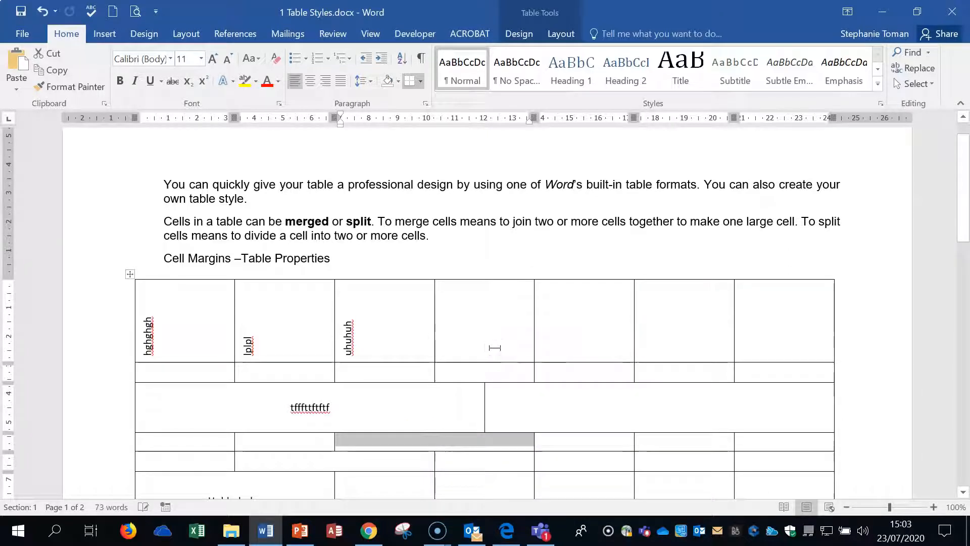
Step: View the Split Cells settings for the merged cell and cancel without splitting it
right_click(392, 446)
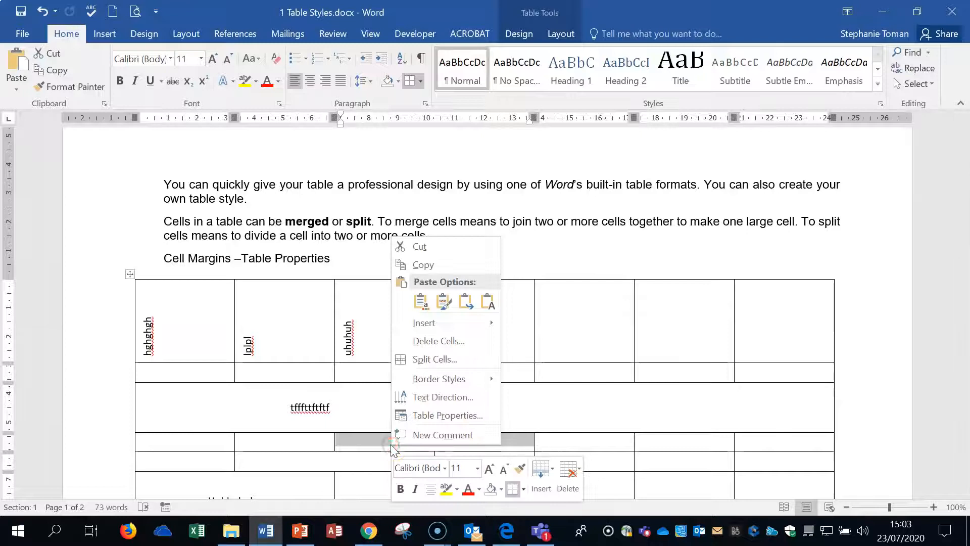
left_click(438, 360)
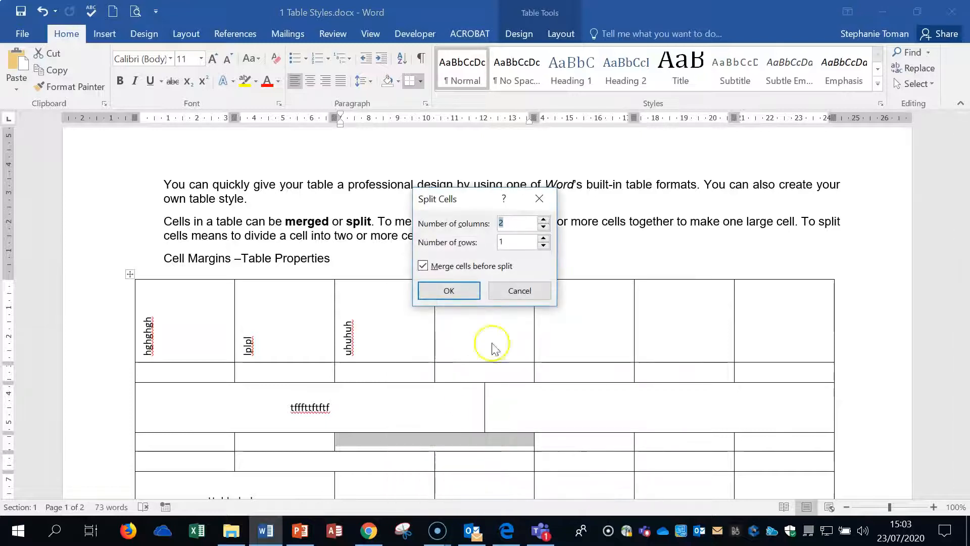
left_click(520, 290)
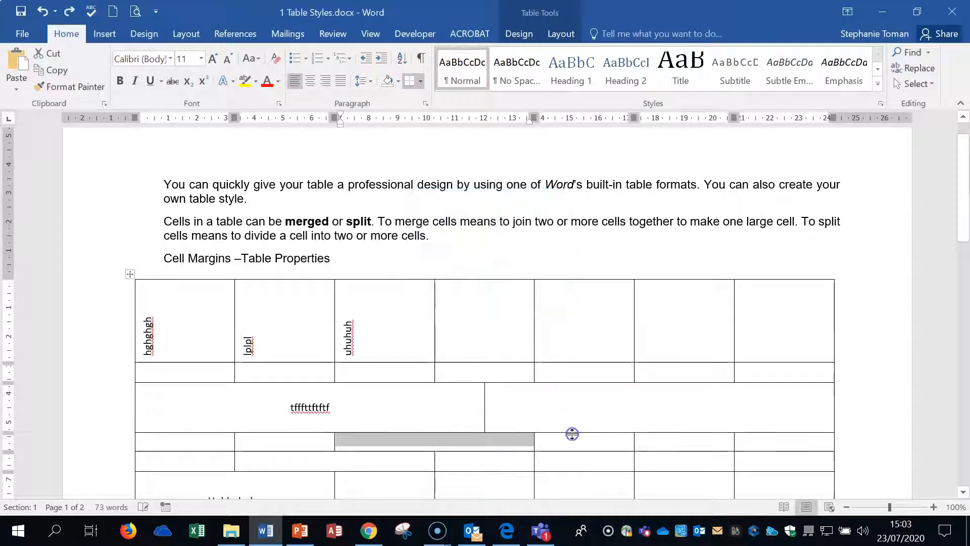
Step: Select the first four cells of the table's seventh row, and then its sixth column
scroll(571, 433, "down", 5)
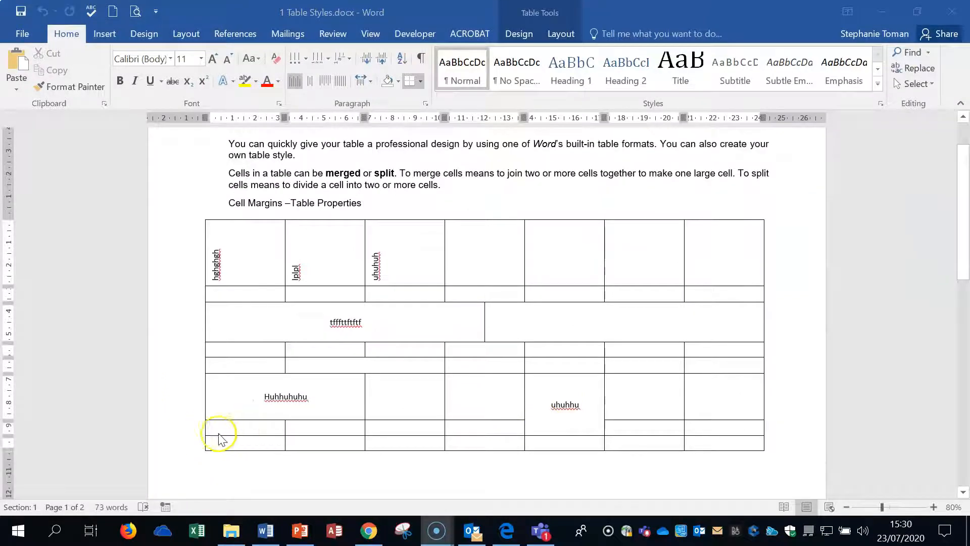
left_click_drag(206, 428, 465, 423)
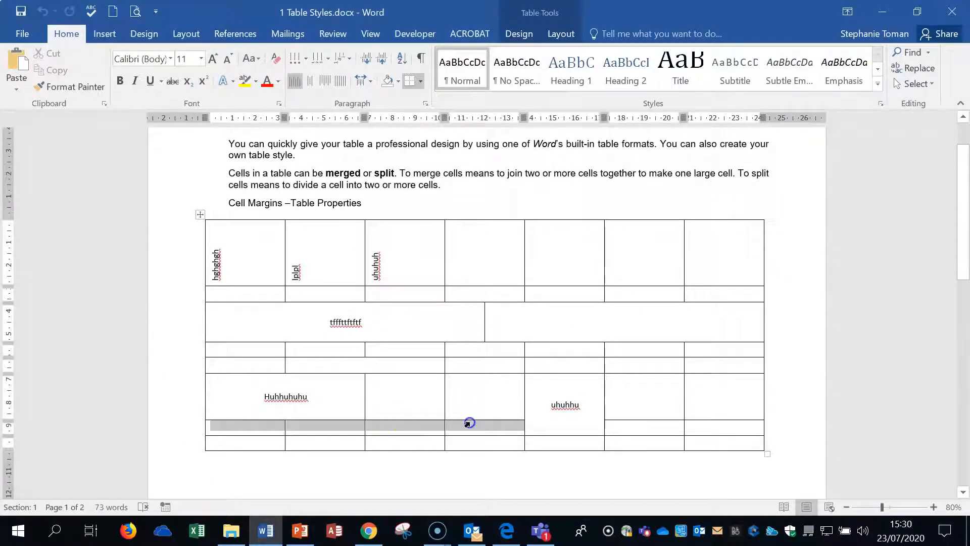
left_click(655, 216)
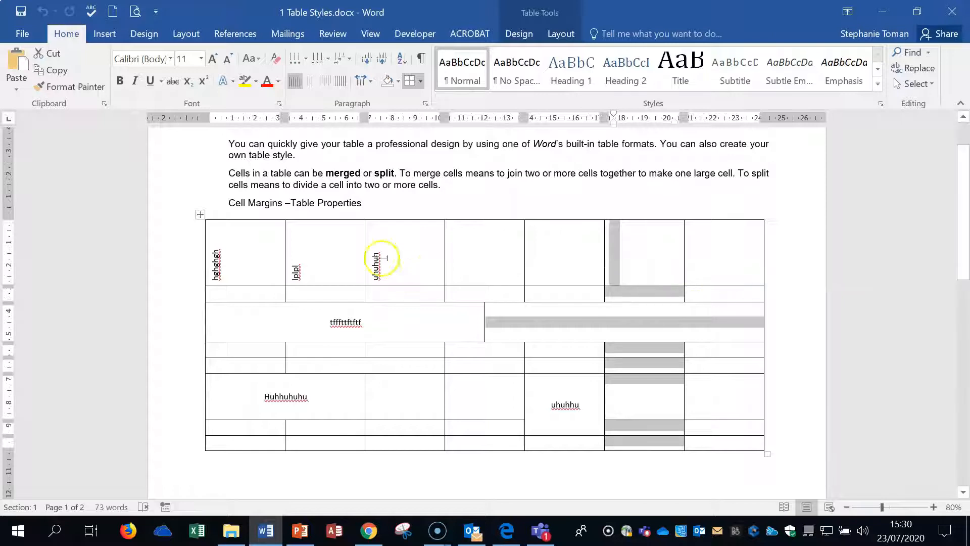
Step: Apply the blue list table style with a solid header row and banded rows to the whole table
left_click(201, 215)
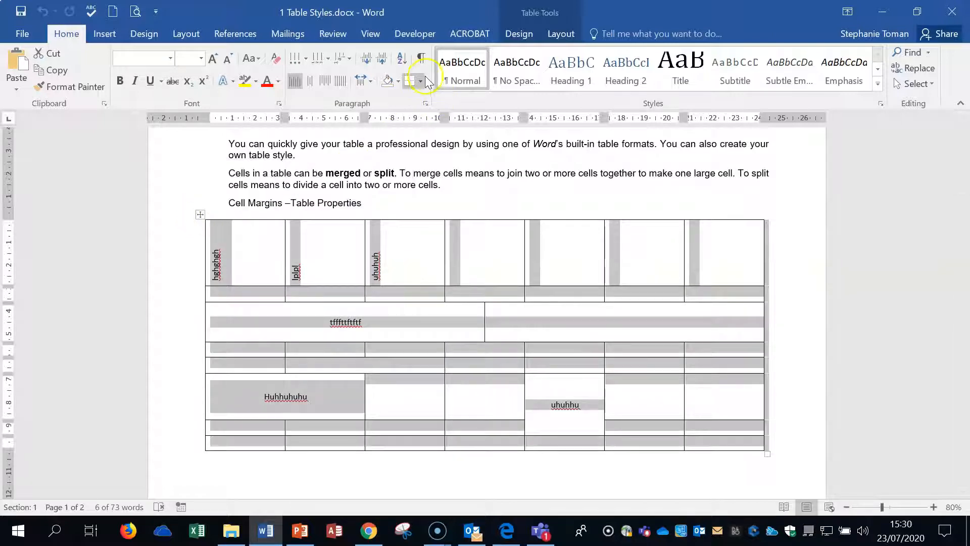
left_click(521, 35)
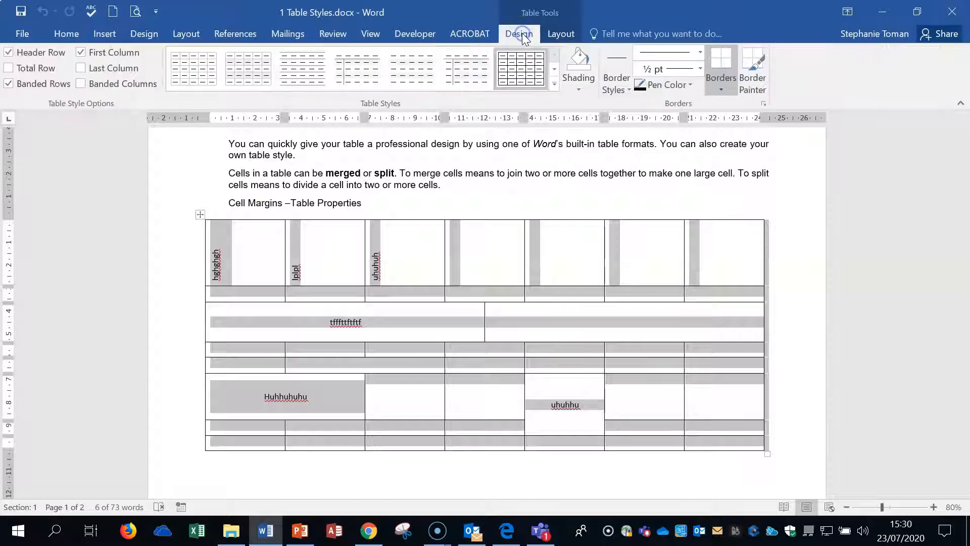
left_click(553, 87)
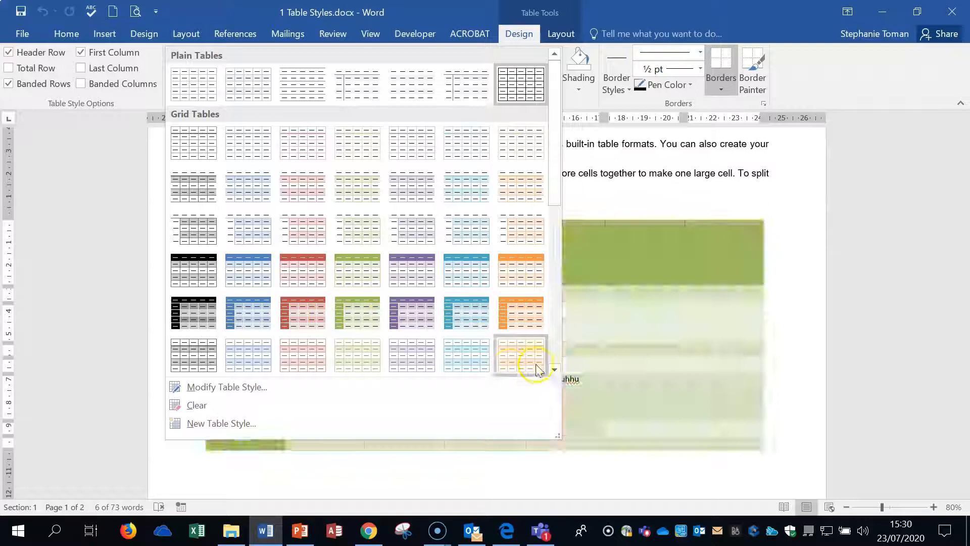
left_click(554, 369)
scroll(554, 369, "down", 5)
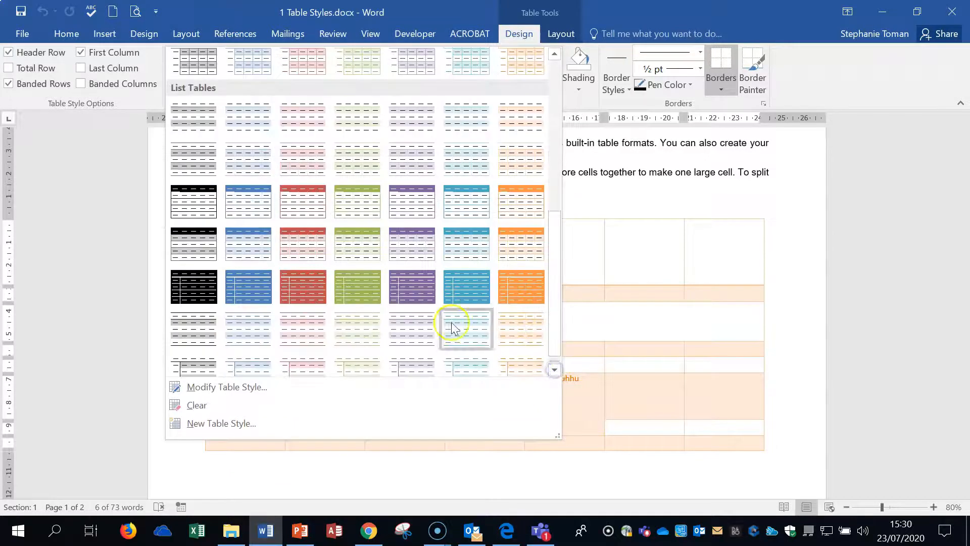
left_click(242, 241)
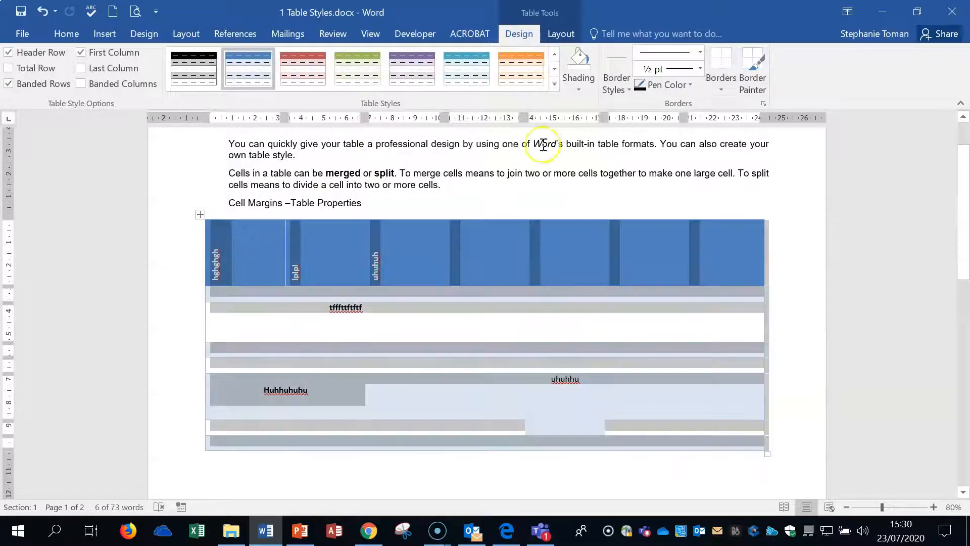
Step: Clear the table style from the whole table and deselect the table
left_click(554, 84)
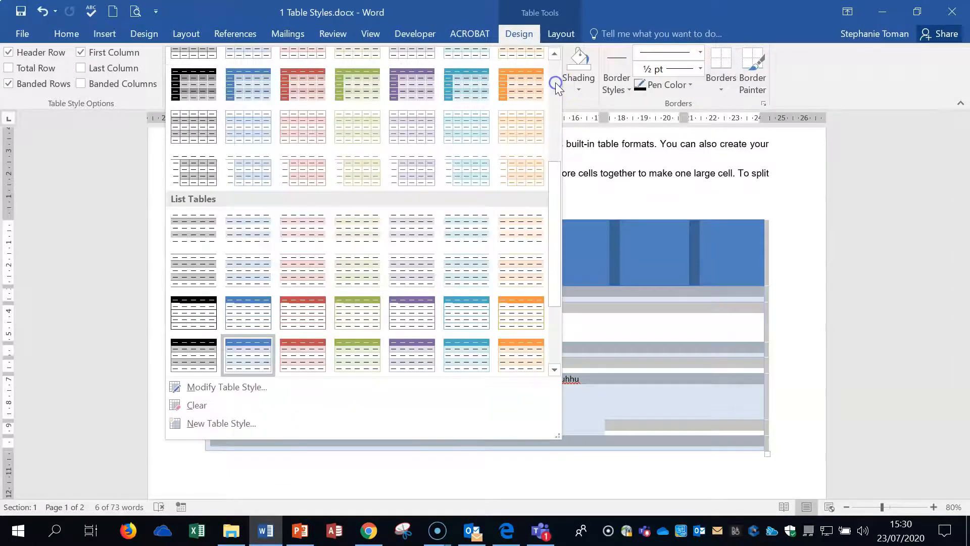
left_click(197, 406)
left_click(656, 336)
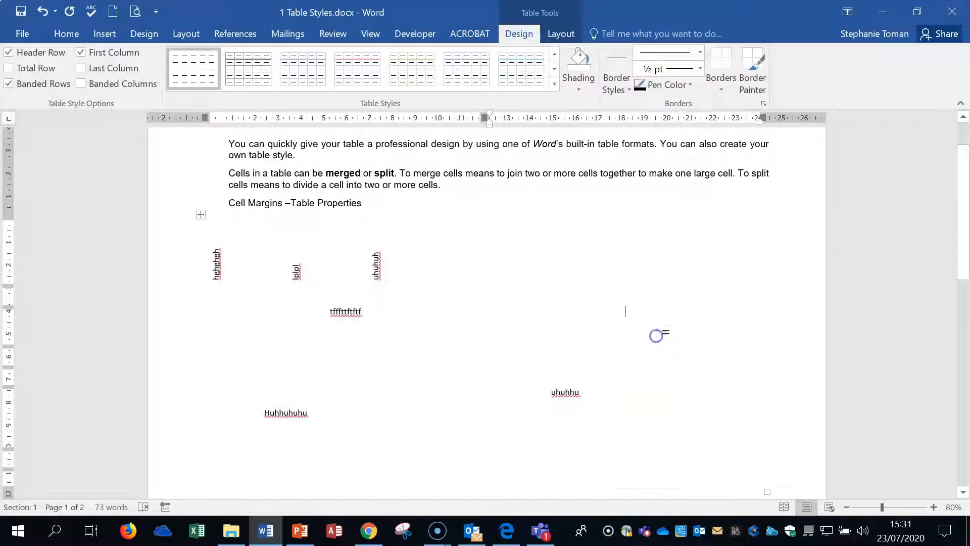
left_click(201, 215)
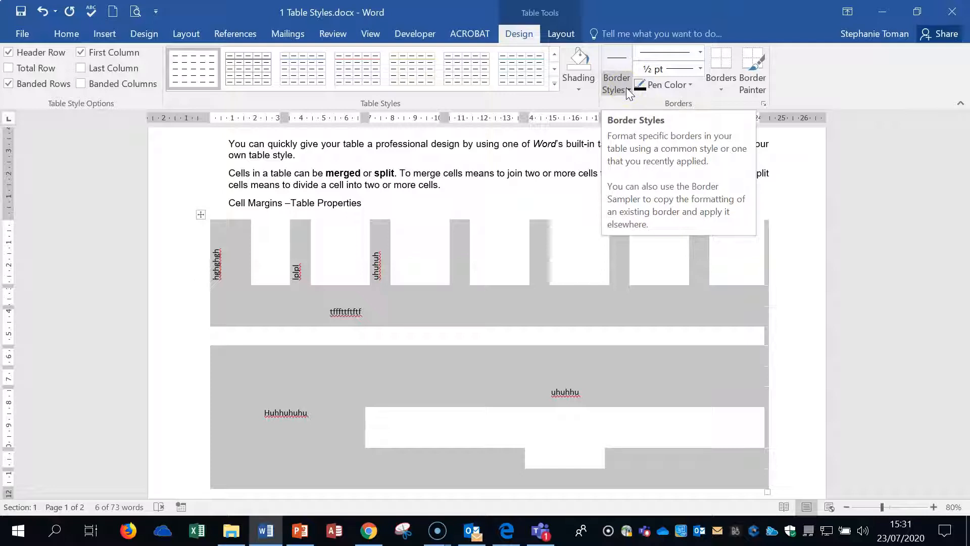
left_click(790, 193)
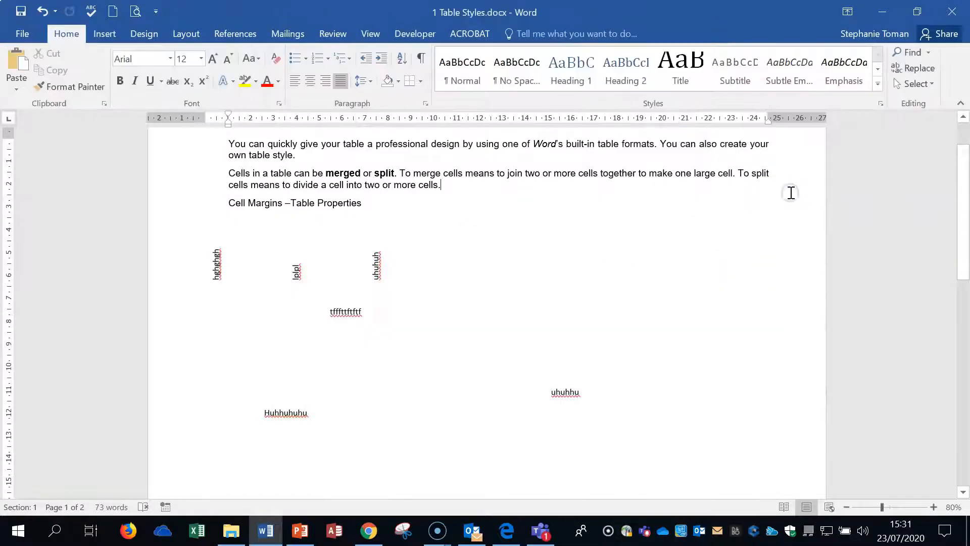
scroll(790, 192, "down", 1)
scroll(790, 192, "up", 3)
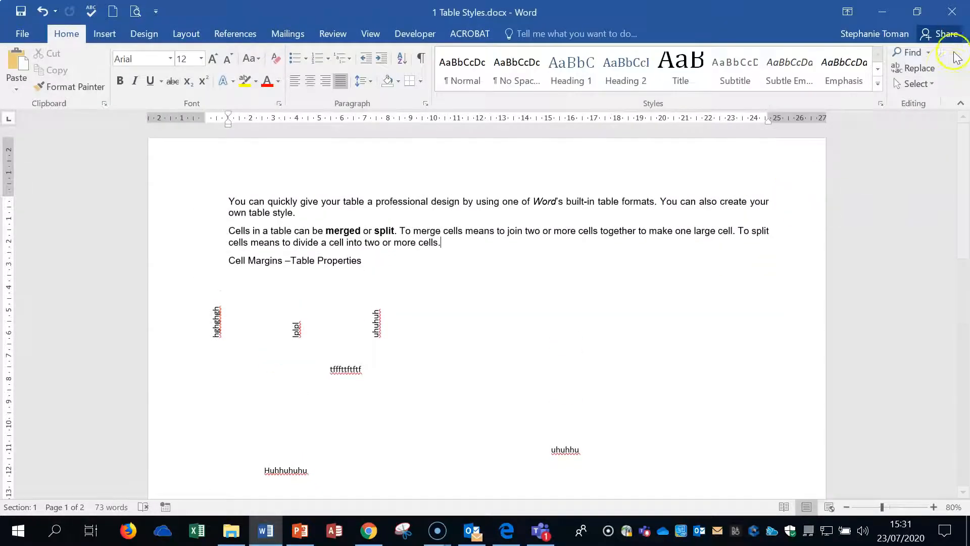
Step: Close 1 Table Styles.docx without saving and open 2 Converting Table_Text.docx from the 5 Tables folder
left_click(950, 13)
left_click(404, 297)
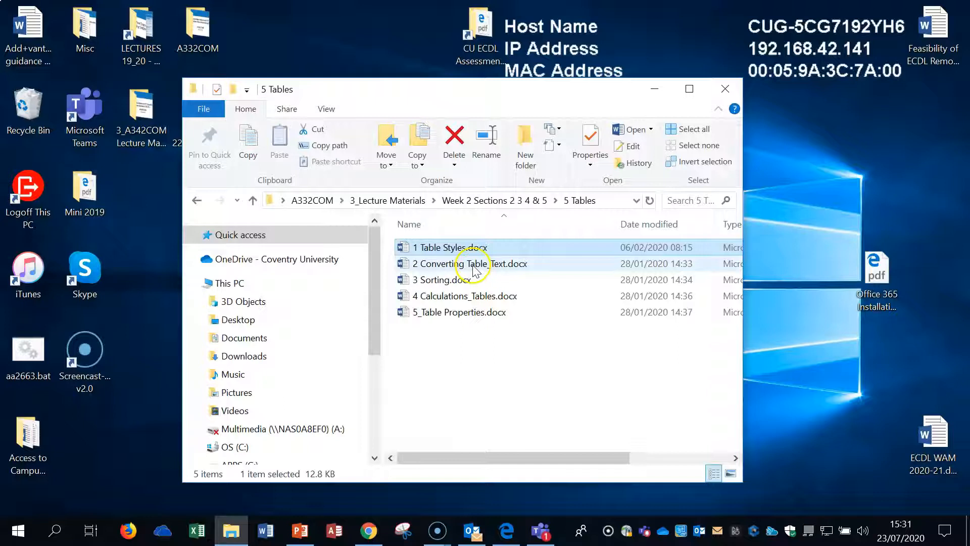
double_click(476, 267)
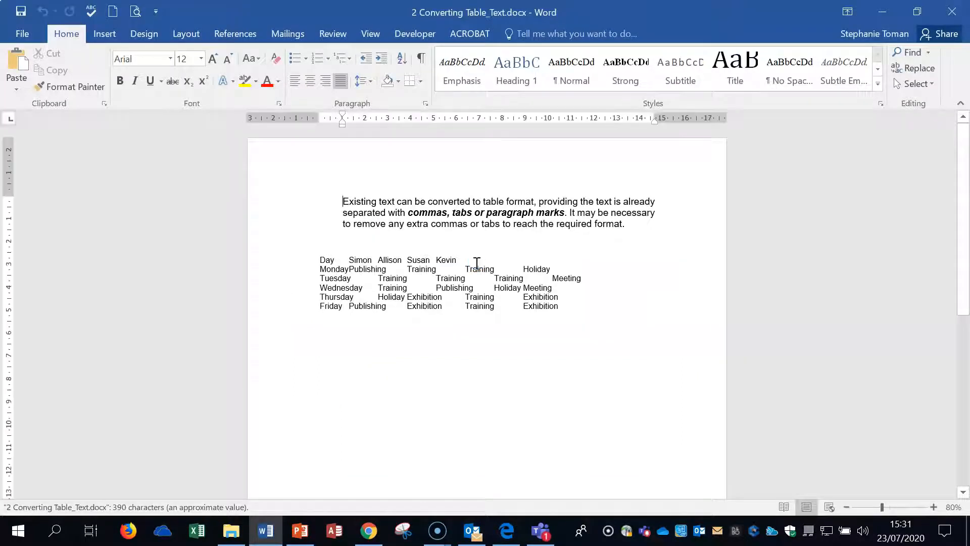
Step: Select the six-line weekly schedule text and inspect its tab separators at 110% zoom by temporarily showing the formatting marks
left_click_drag(320, 260, 558, 305)
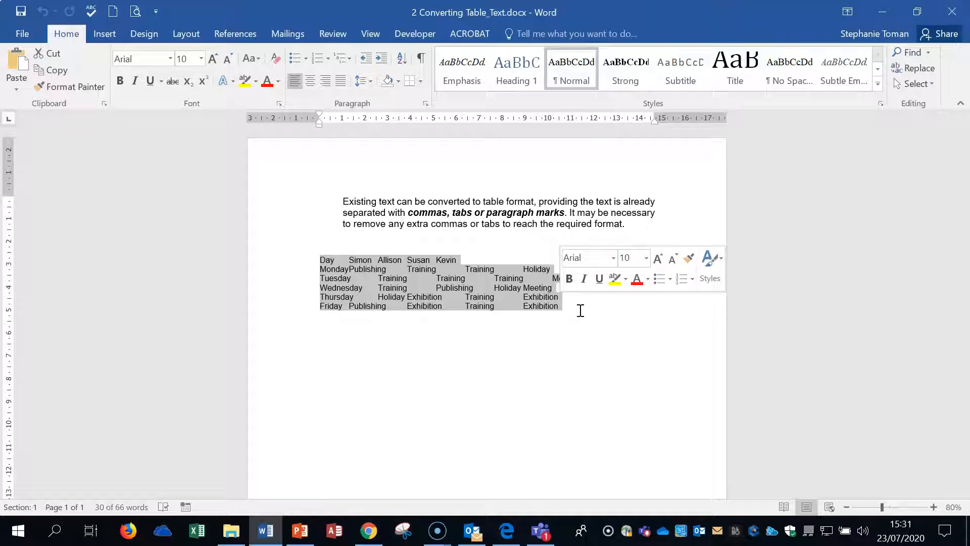
left_click(421, 60)
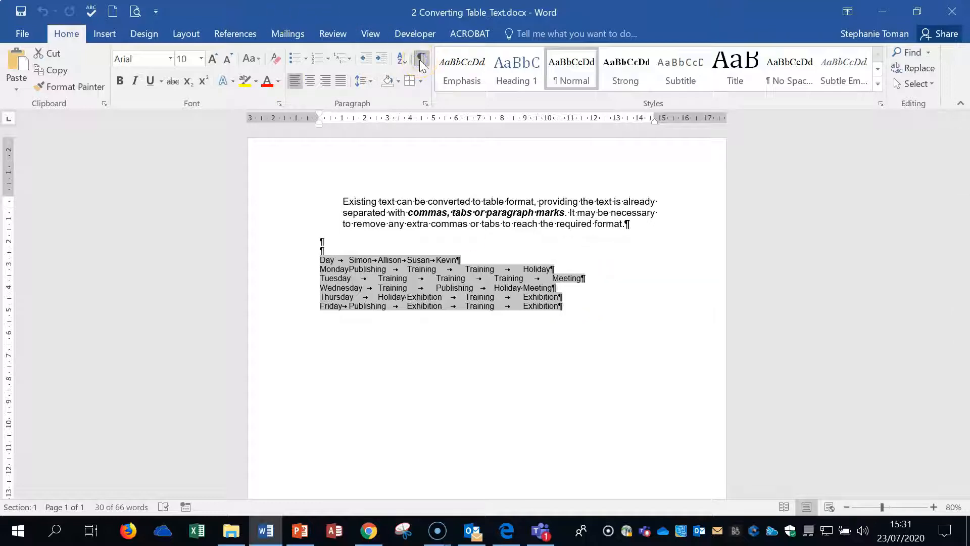
left_click(934, 507)
left_click(934, 506)
left_click(934, 506)
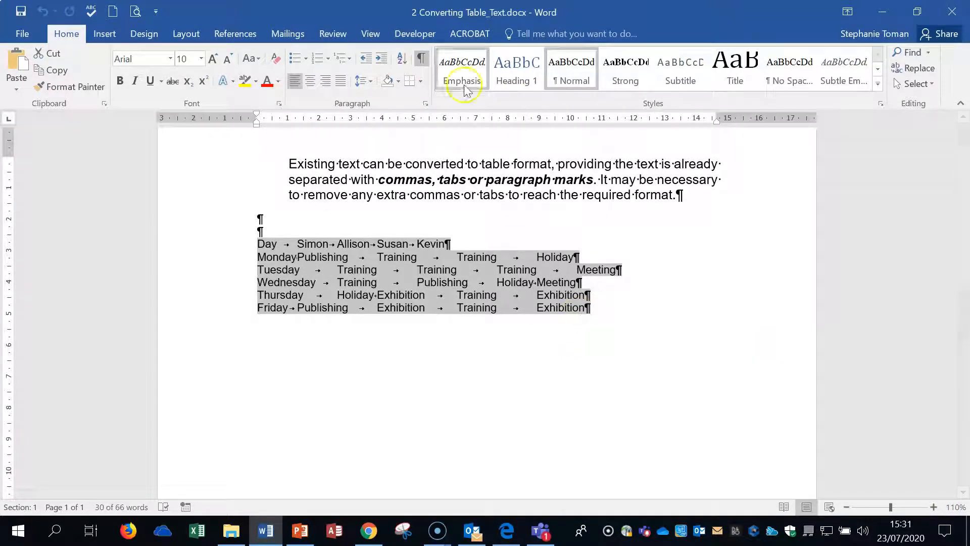
left_click(422, 59)
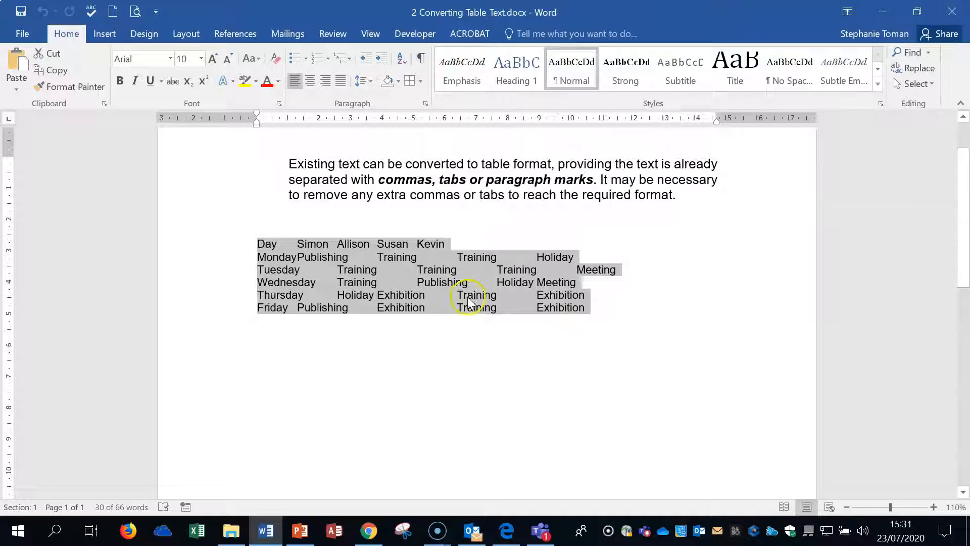
Step: Convert the selected schedule text to a 5-column table with automatic fixed column width, separating the text at tabs
left_click(108, 33)
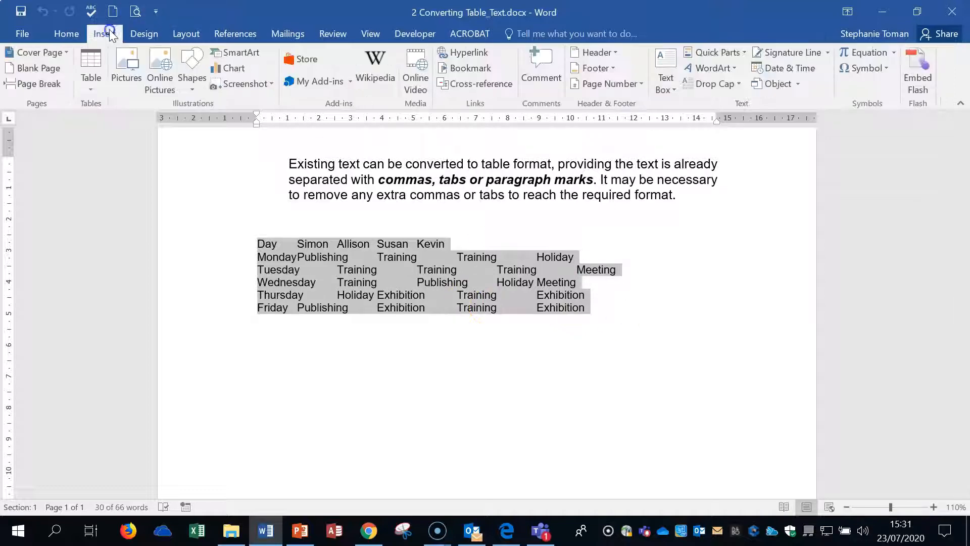
left_click(87, 86)
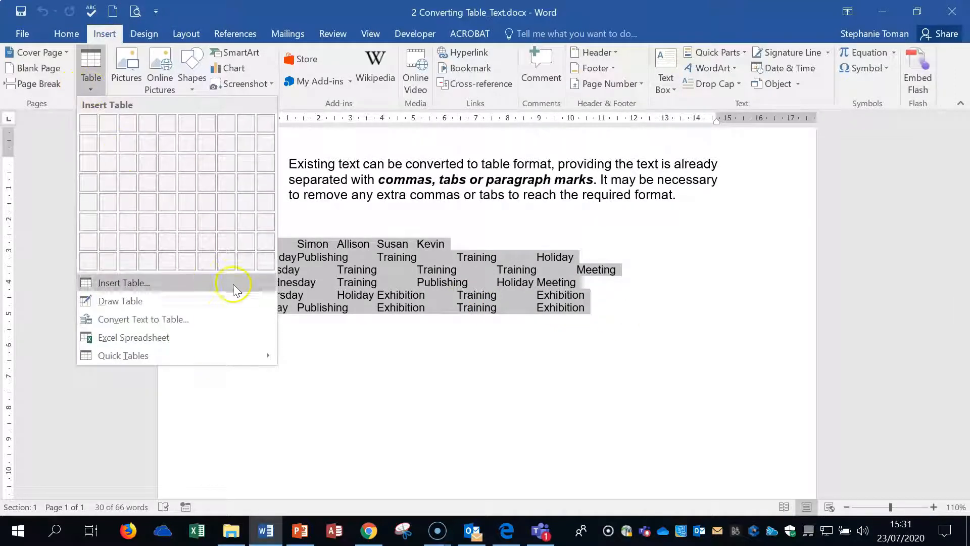
left_click(224, 319)
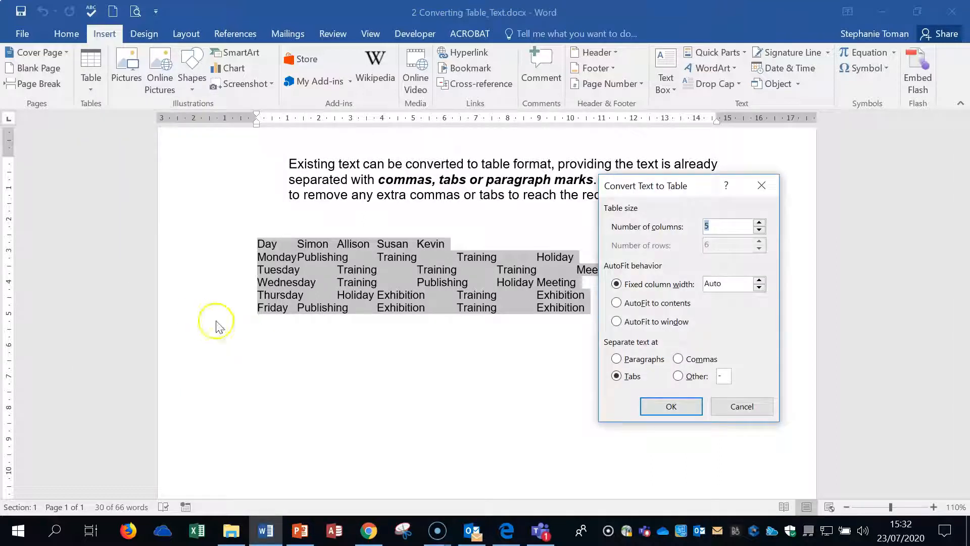
left_click_drag(704, 186, 756, 159)
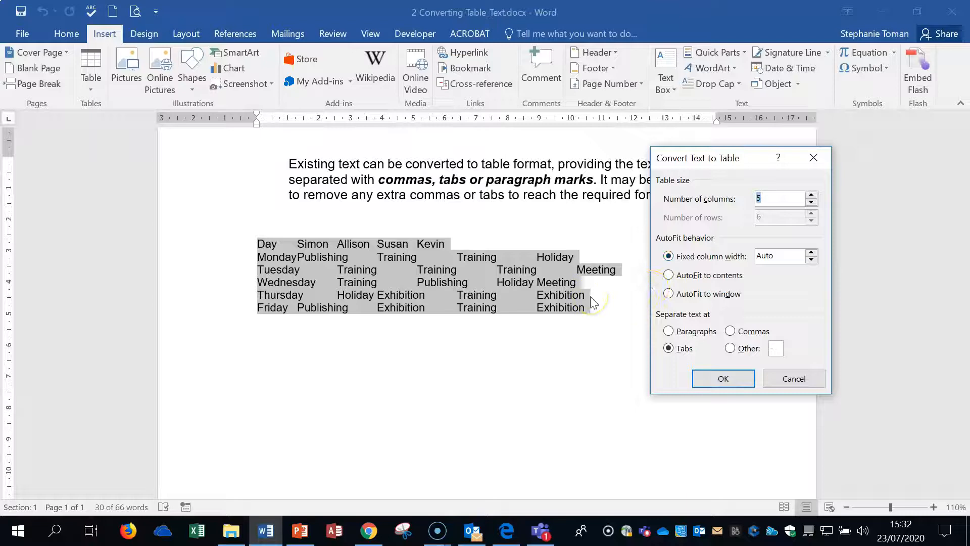
left_click(669, 349)
left_click(721, 379)
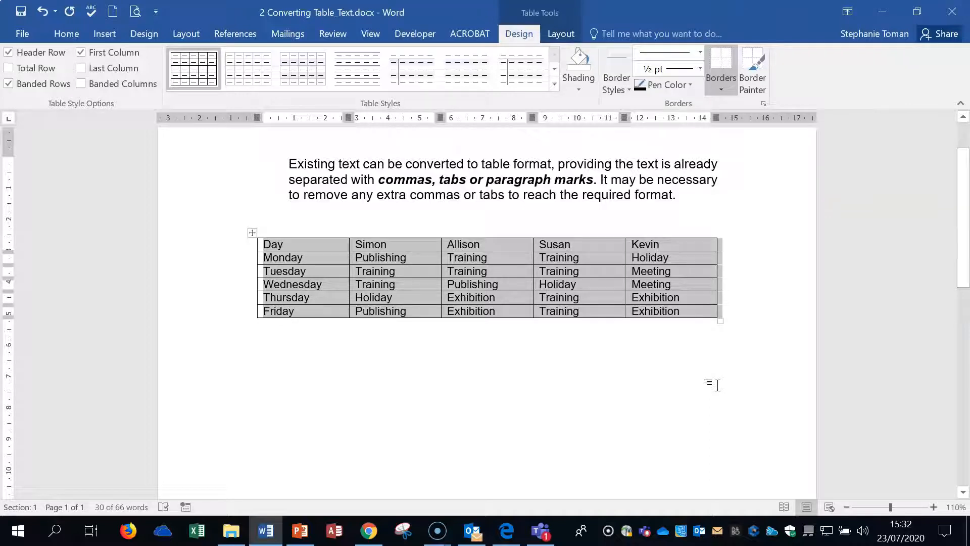
Step: Convert the whole schedule table back to text separated with tabs
left_click(250, 233)
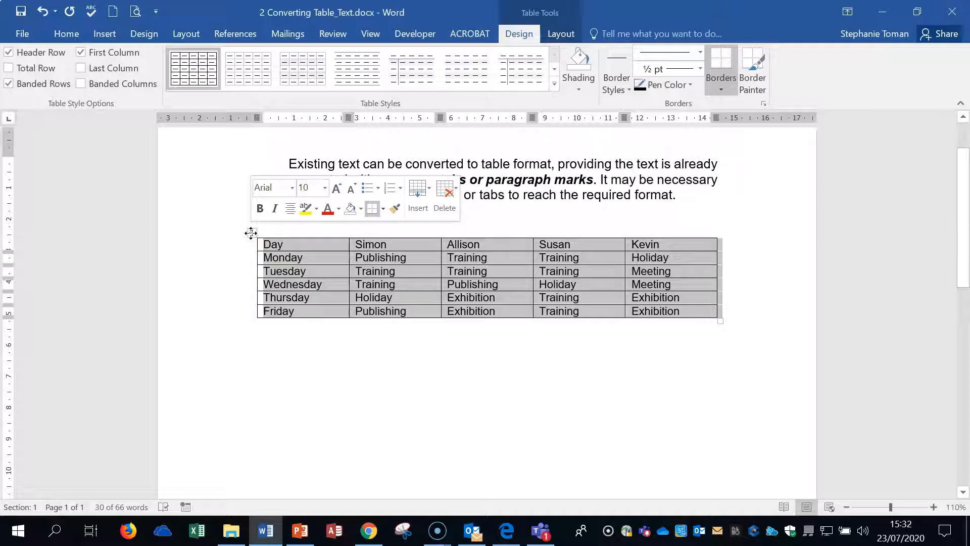
left_click(520, 34)
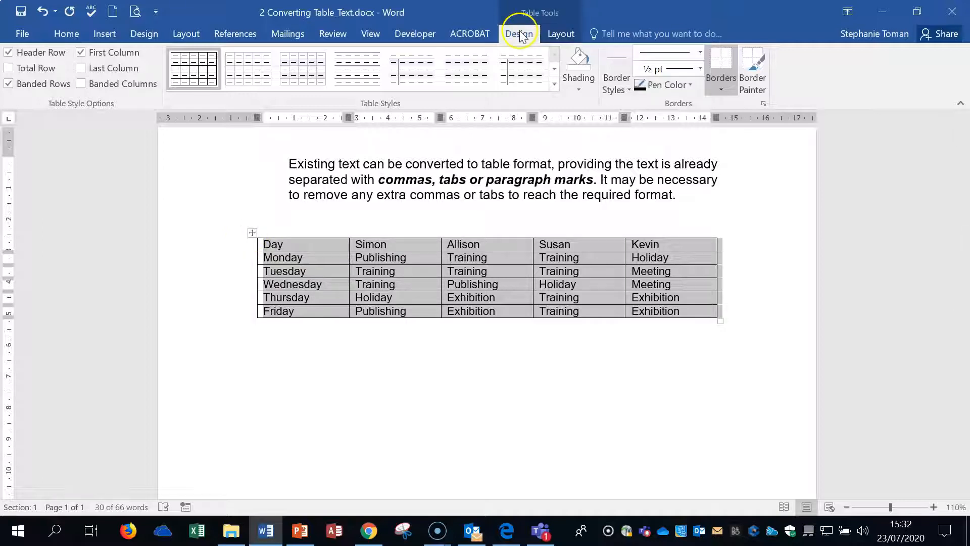
left_click(565, 34)
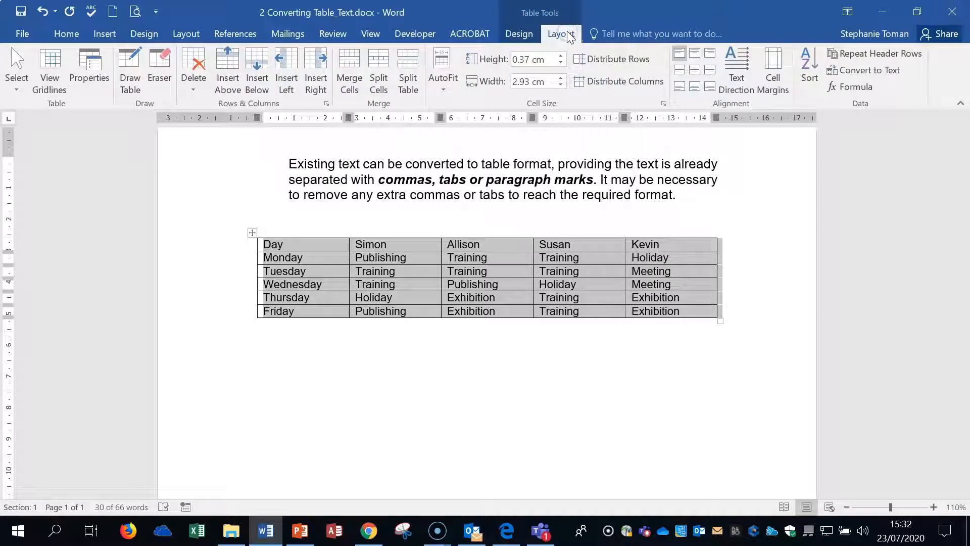
left_click(882, 73)
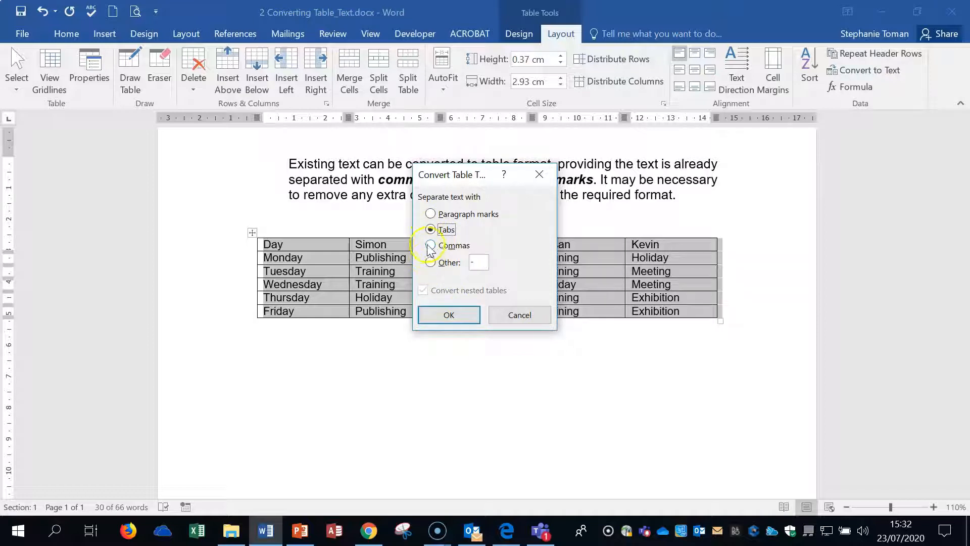
left_click(445, 313)
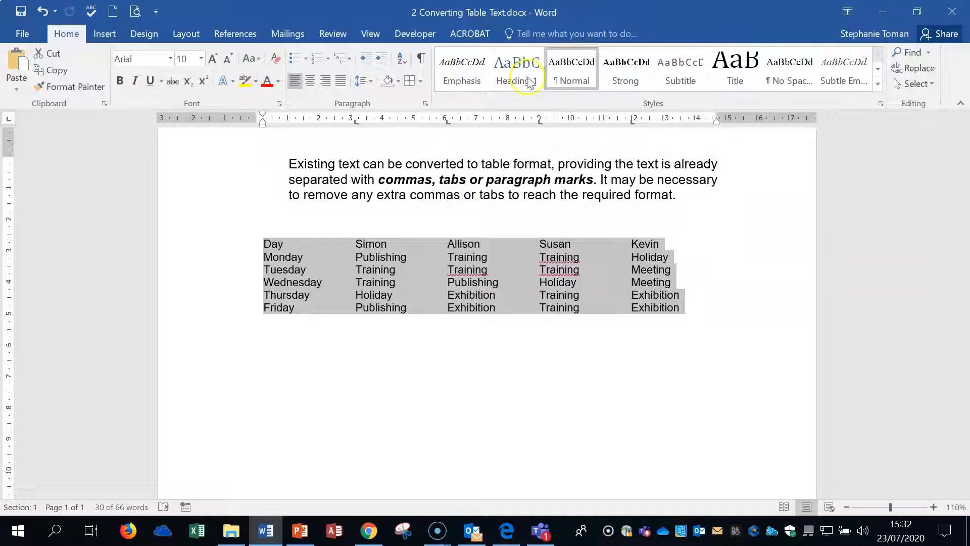
Step: Briefly show the formatting marks to check the converted text's separators, hide them again and deselect the text
left_click(423, 59)
left_click(423, 60)
left_click(788, 344)
scroll(788, 344, "up", 2)
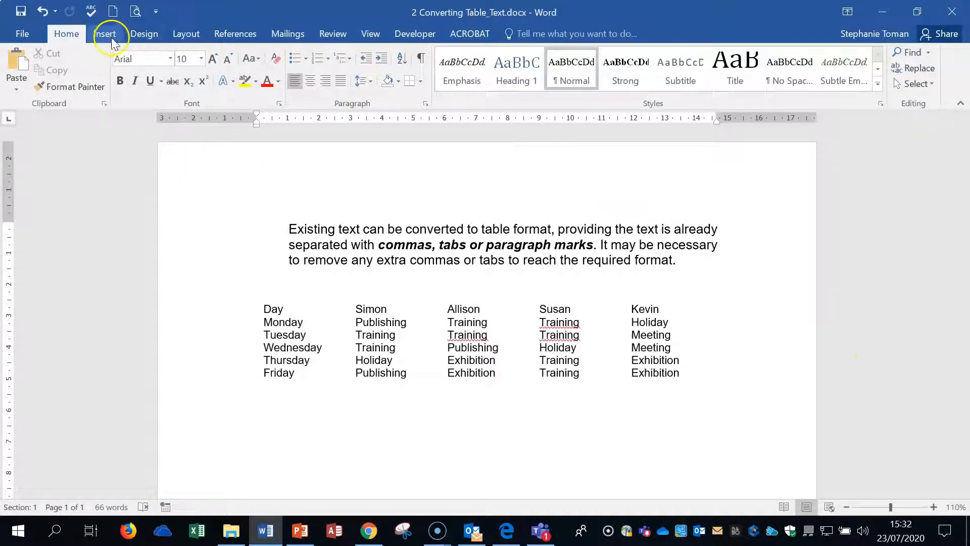
Step: Select the tabbed schedule lines again and convert them to a 5-column table, separating the text at tabs
left_click(263, 308)
left_click_drag(263, 308, 699, 368)
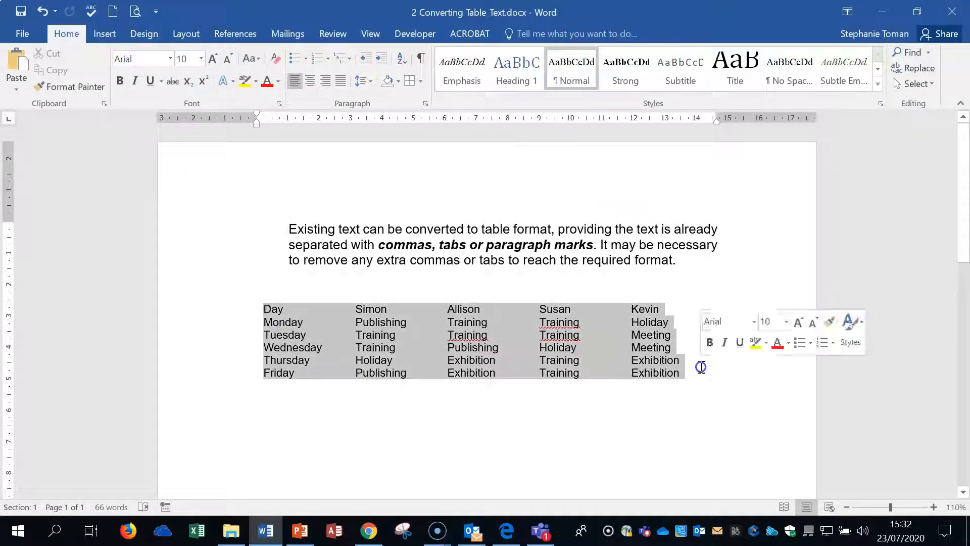
left_click(106, 30)
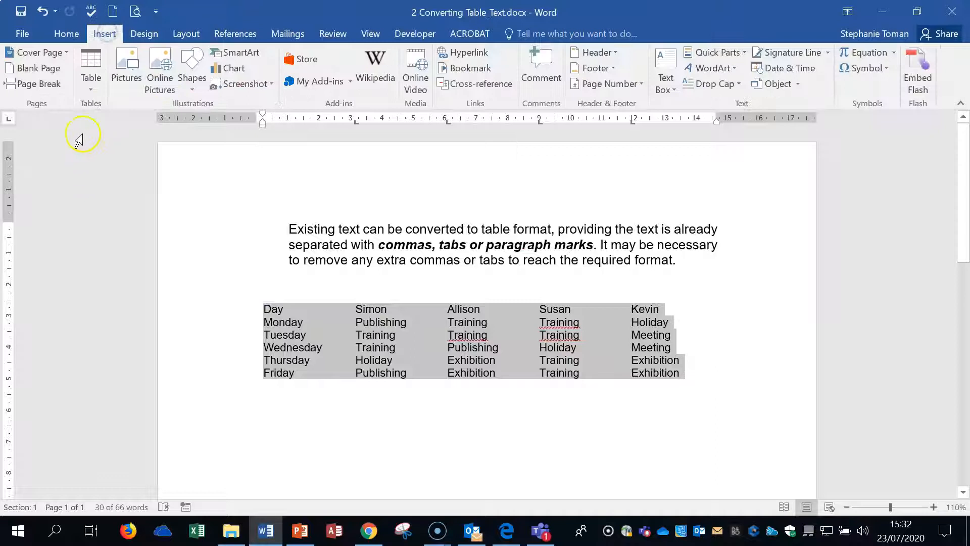
left_click(90, 76)
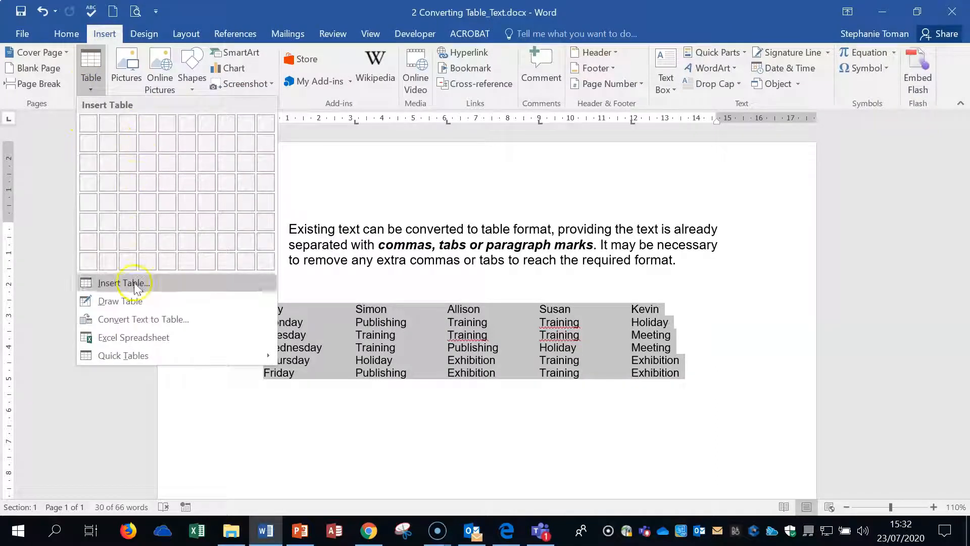
left_click(123, 319)
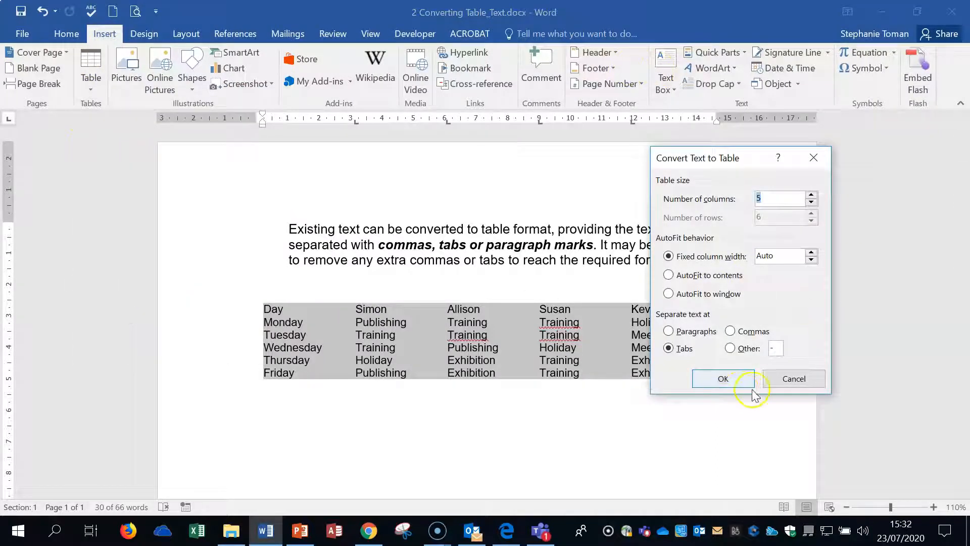
left_click(727, 379)
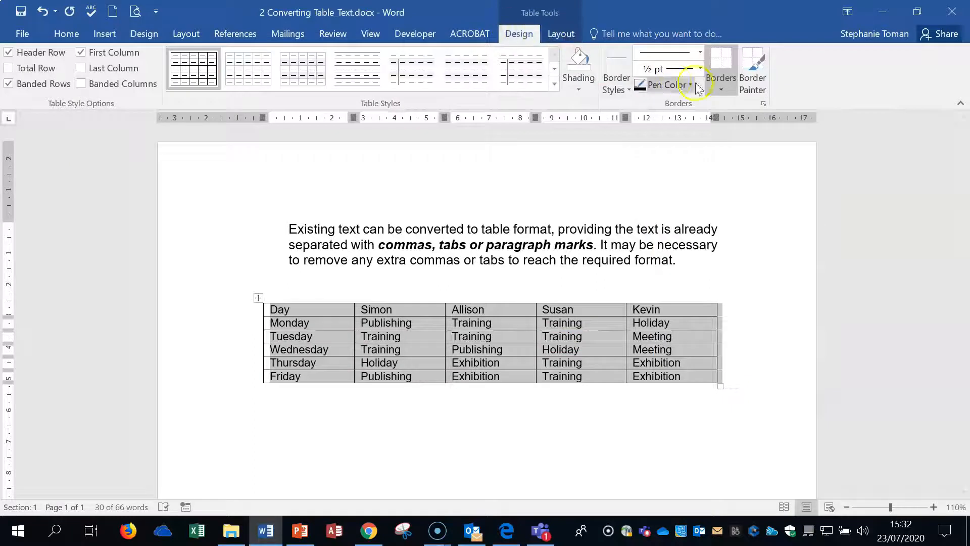
Step: View the Convert to Text settings for the schedule table and cancel without converting it
left_click(554, 27)
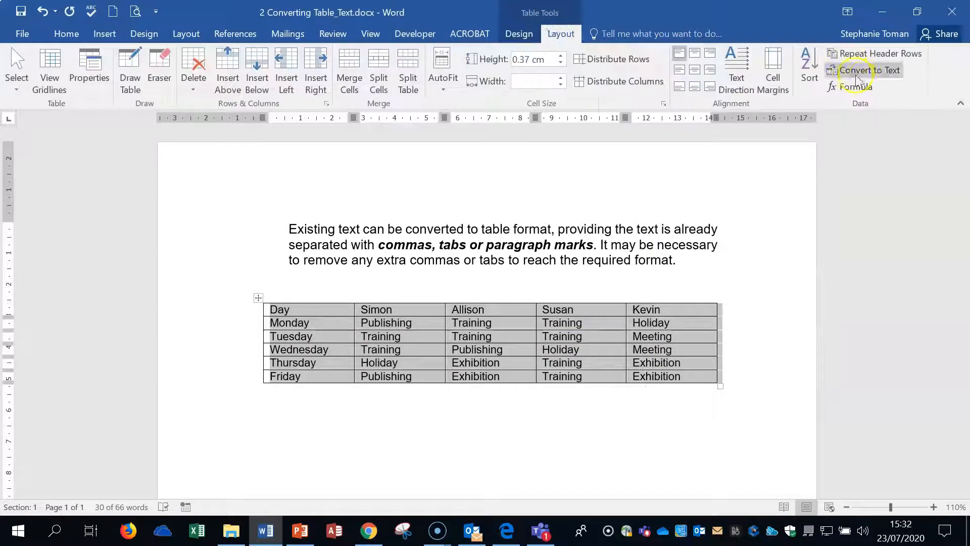
left_click(881, 72)
left_click(539, 173)
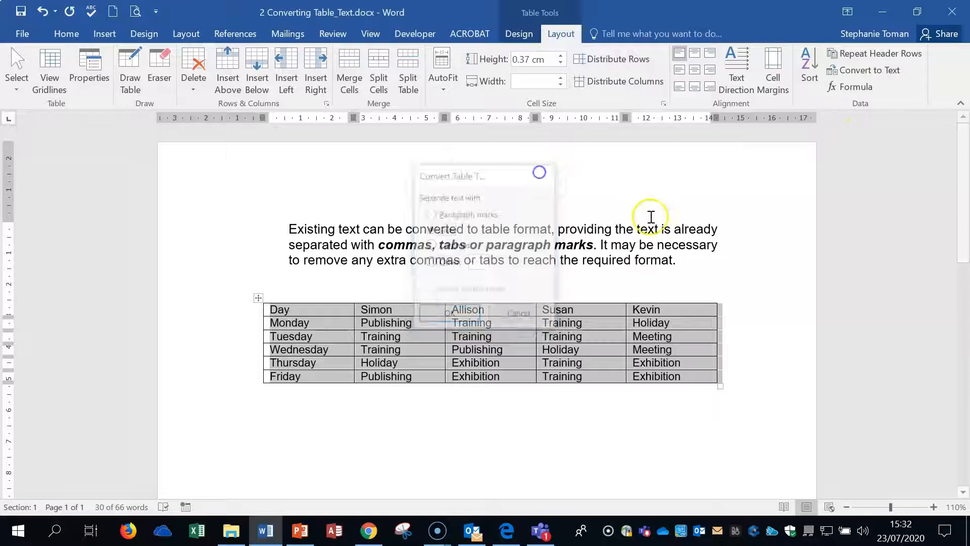
Step: Close 2 Converting Table_Text.docx without saving and open 3 Sorting.docx
left_click(650, 217)
left_click(961, 9)
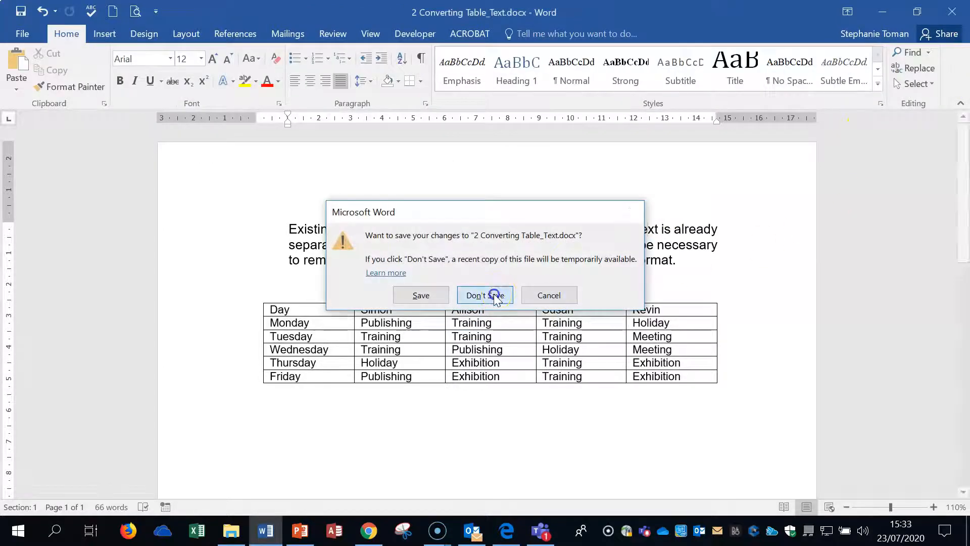
left_click(486, 294)
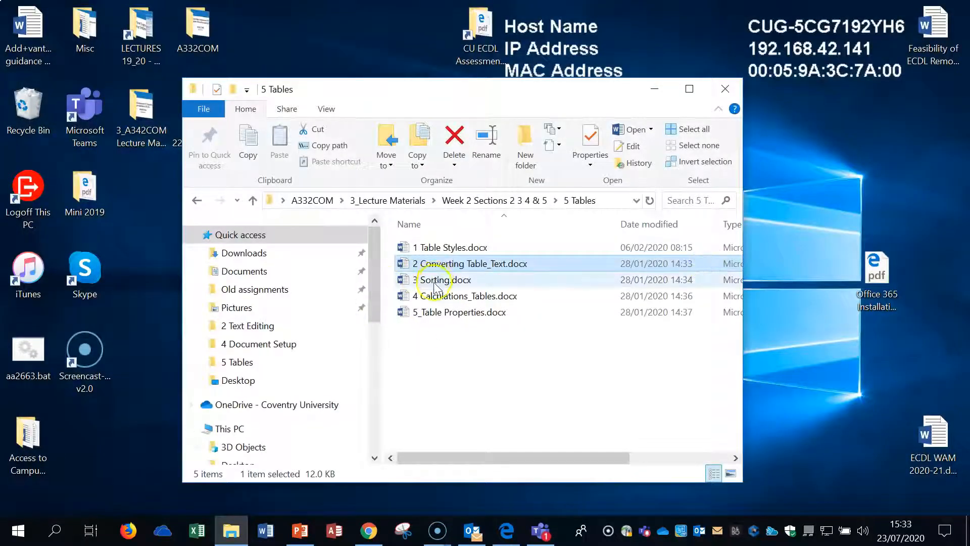
double_click(434, 282)
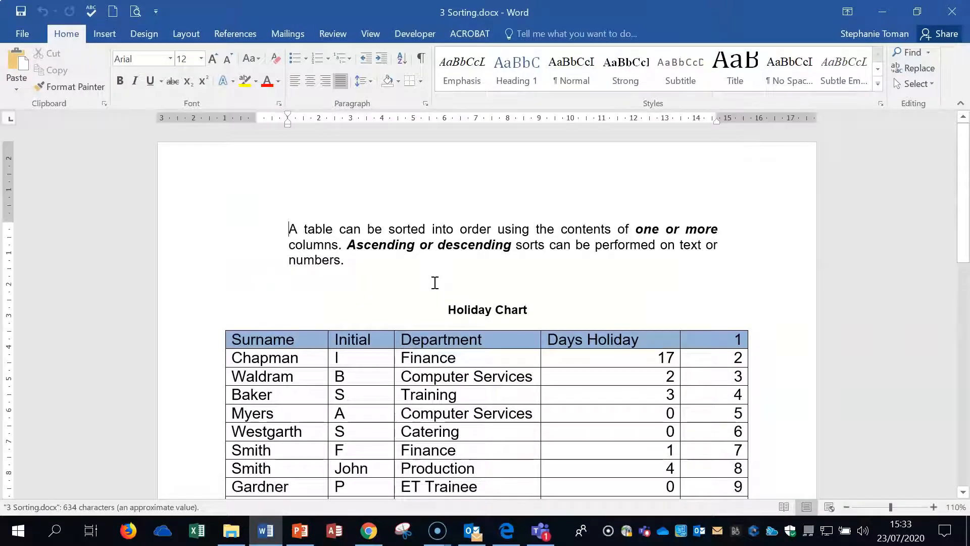
Step: Sort the Holiday Chart table by Surname as ascending text with a header row, check the row order, and undo the sort
scroll(313, 303, "down", 3)
left_click(268, 313)
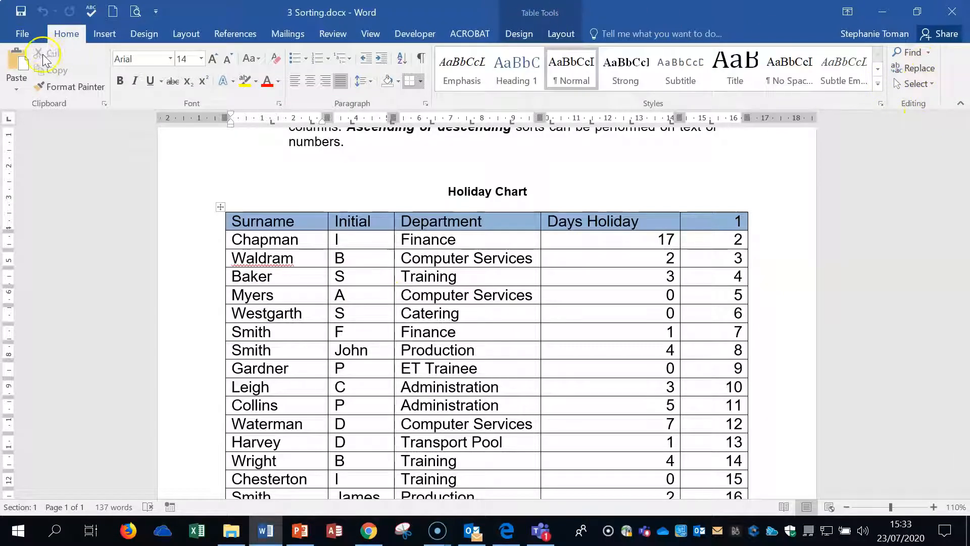
left_click(401, 58)
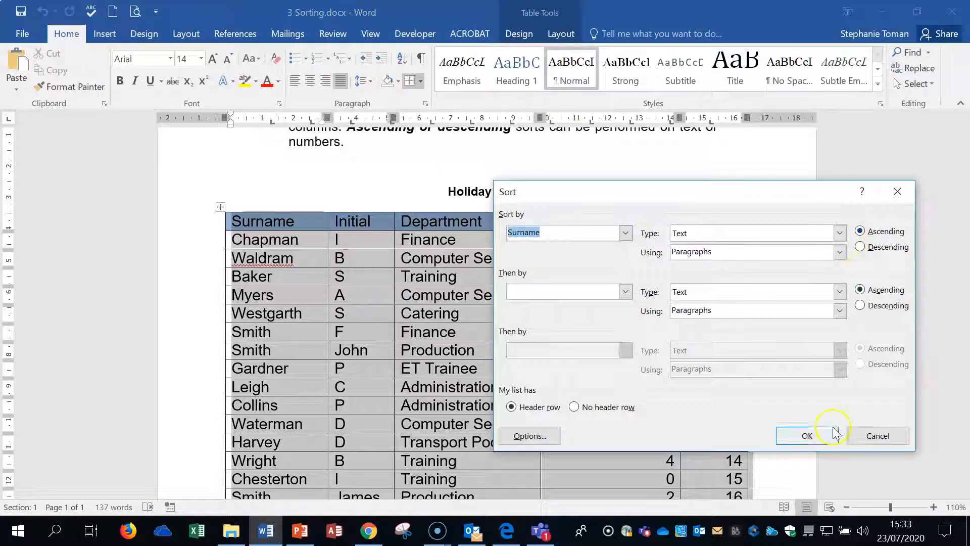
left_click(803, 437)
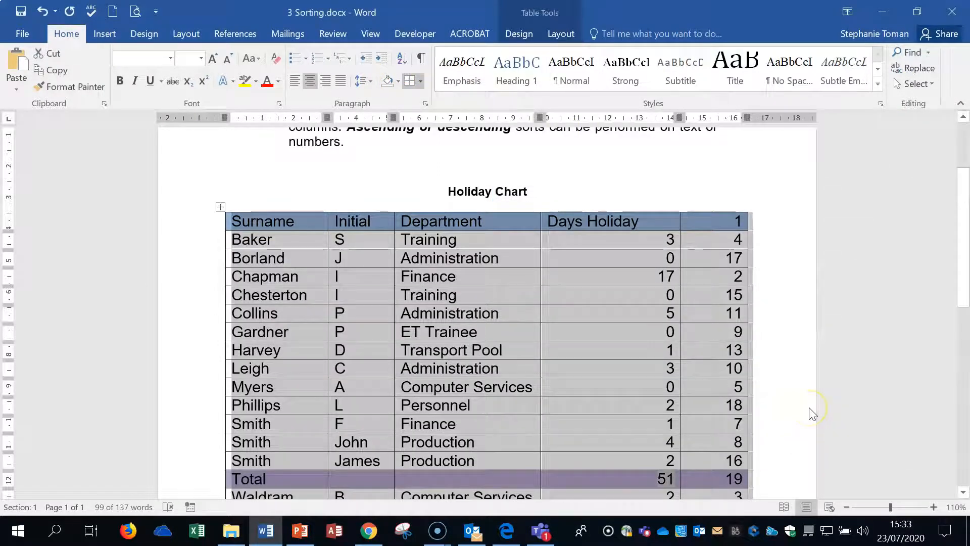
scroll(812, 413, "down", 1)
scroll(810, 390, "down", 2)
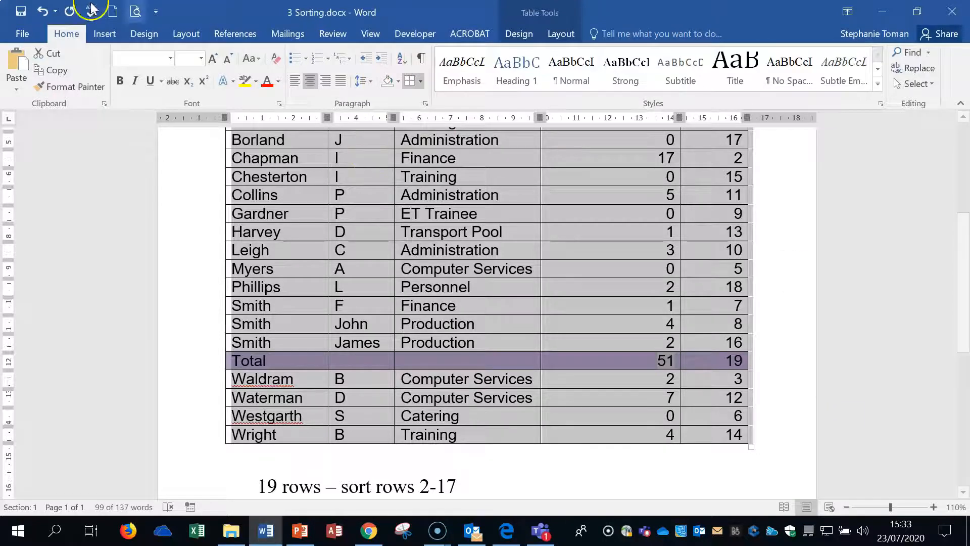
left_click(42, 11)
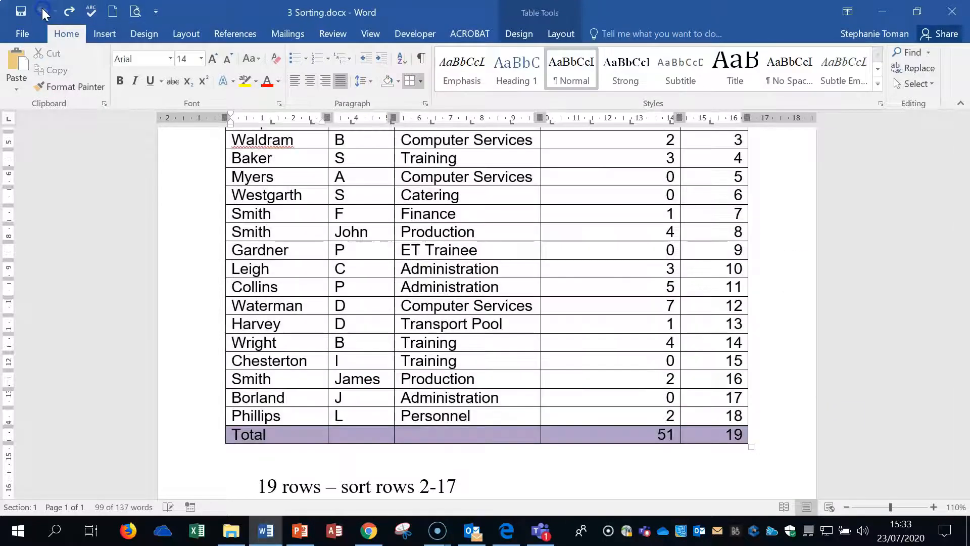
Step: Review the Holiday Chart table's row numbers and the notes on which rows to sort beneath it
left_click(639, 202)
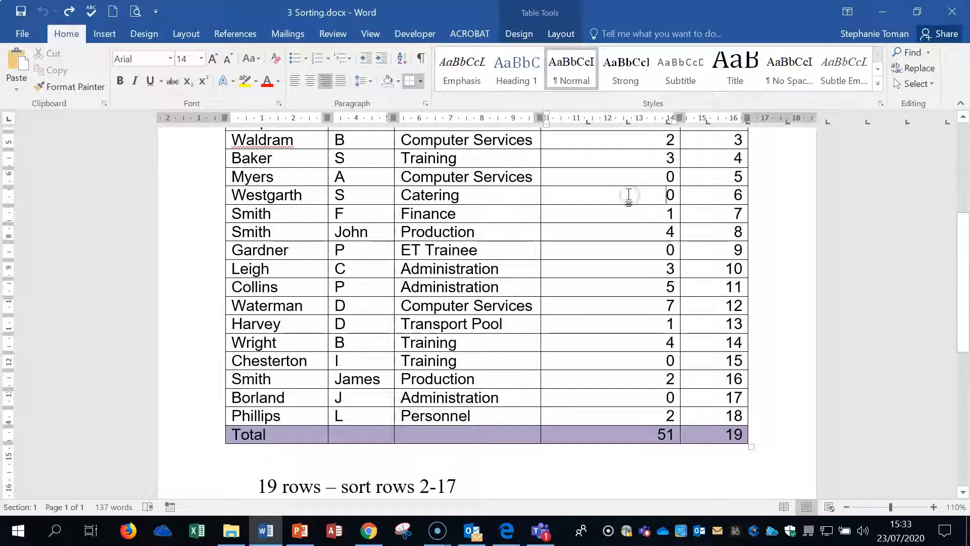
scroll(632, 195, "up", 3)
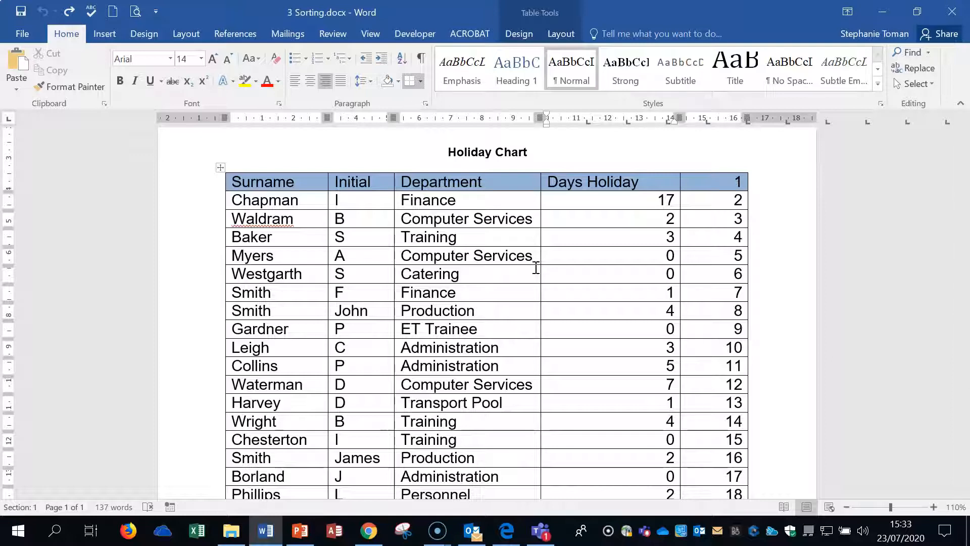
scroll(425, 309, "down", 3)
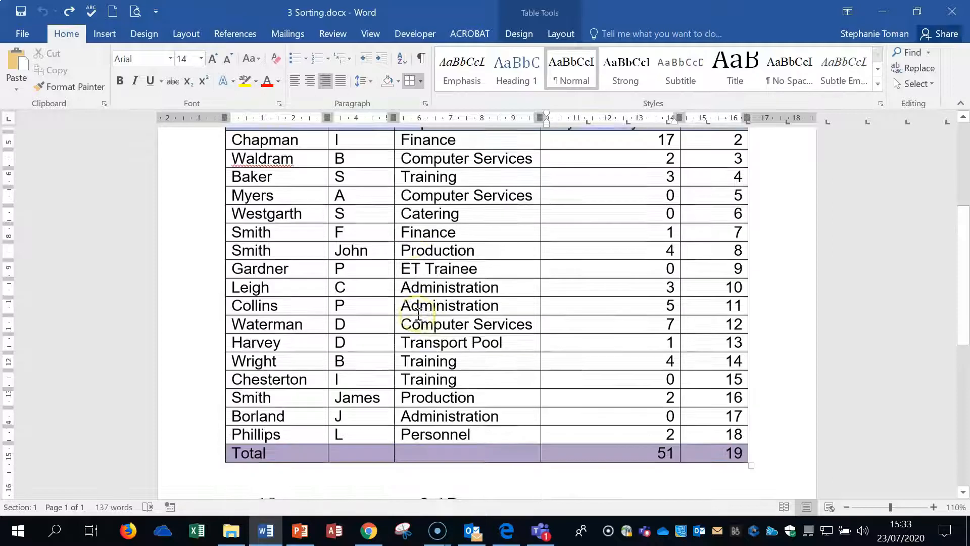
scroll(419, 313, "down", 3)
left_click_drag(258, 406, 481, 410)
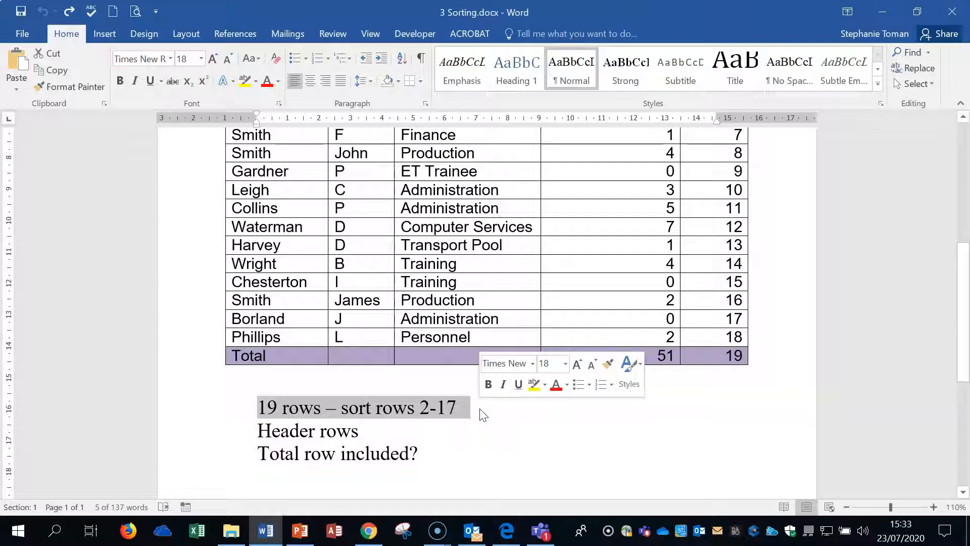
left_click(559, 449)
scroll(526, 439, "up", 6)
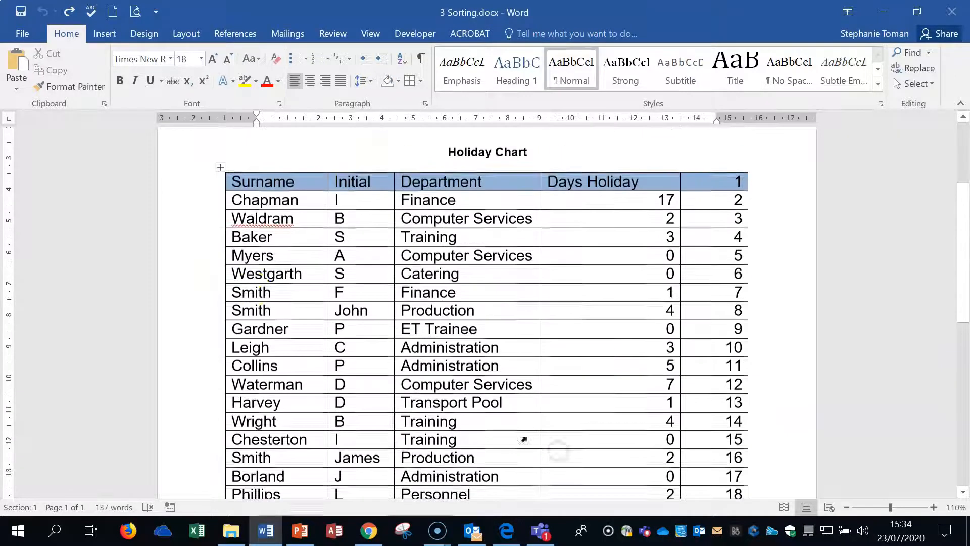
Step: Select only the Holiday Chart data rows, excluding the header and Total rows, and open the Sort settings
left_click_drag(213, 202, 218, 392)
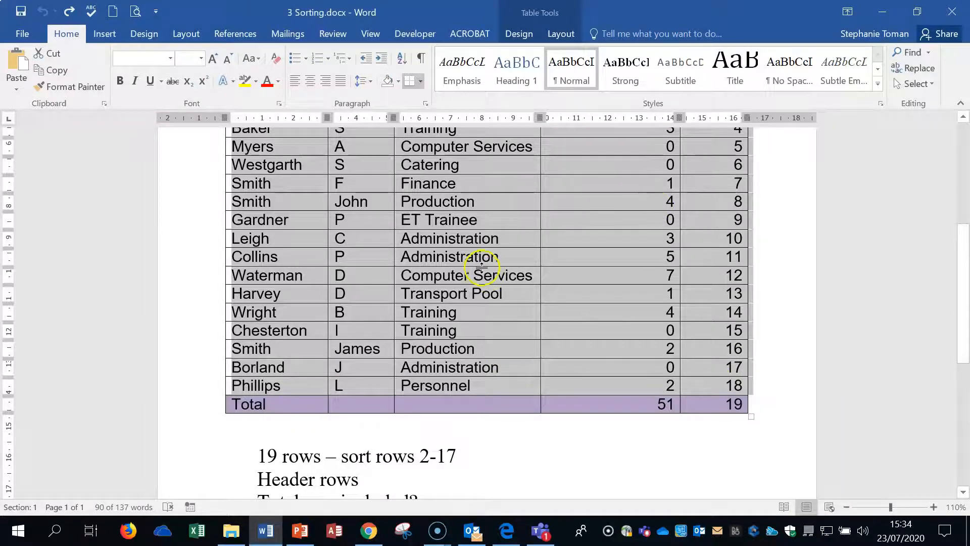
scroll(481, 266, "up", 5)
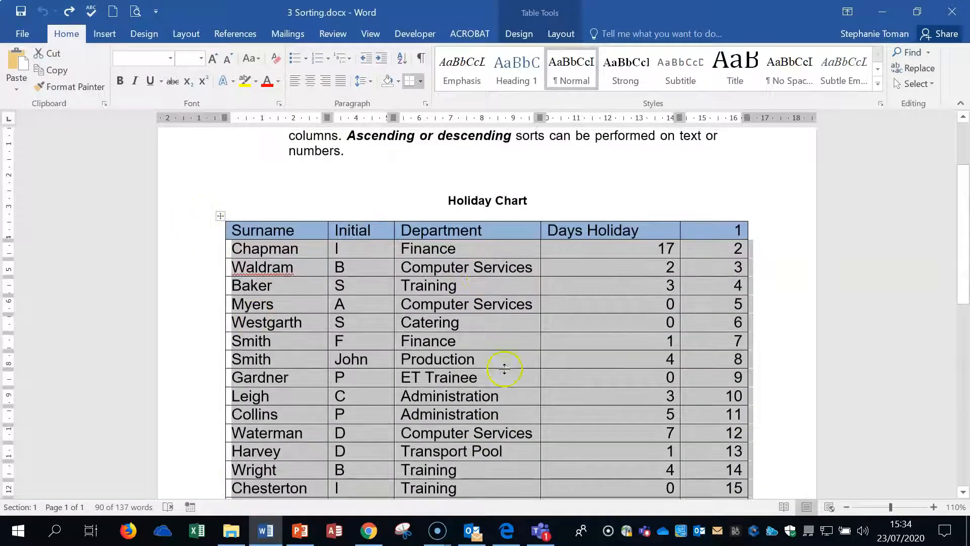
left_click(558, 32)
left_click(814, 65)
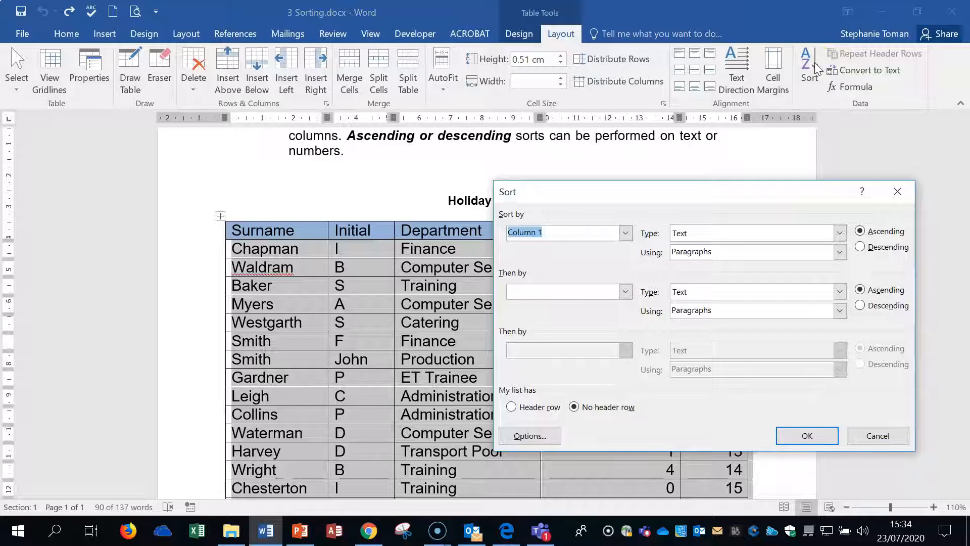
left_click_drag(690, 193, 690, 320)
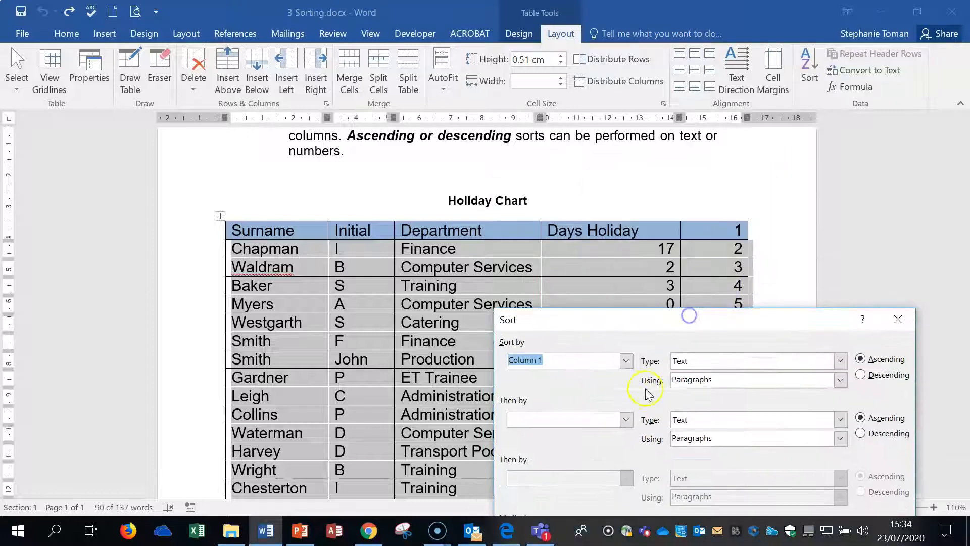
Step: Sort the selected rows by Column 1 ascending, Column 3 descending and Column 4 as ascending numbers, and undo the sort
left_click(627, 420)
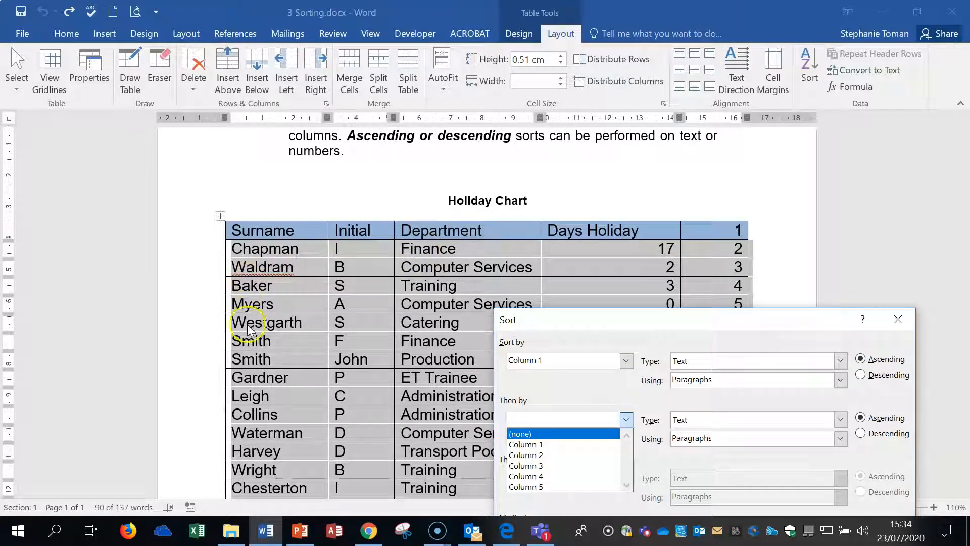
left_click(530, 465)
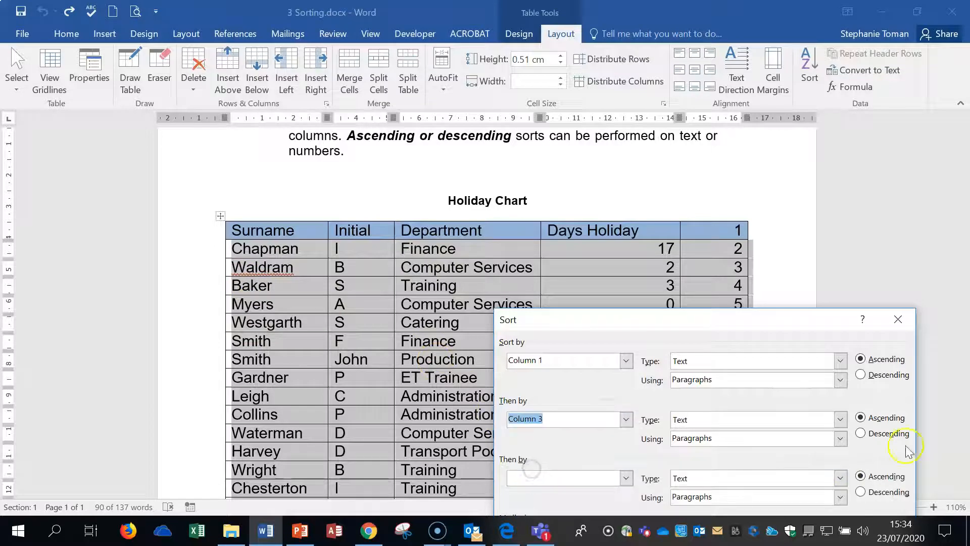
left_click(860, 432)
left_click(626, 478)
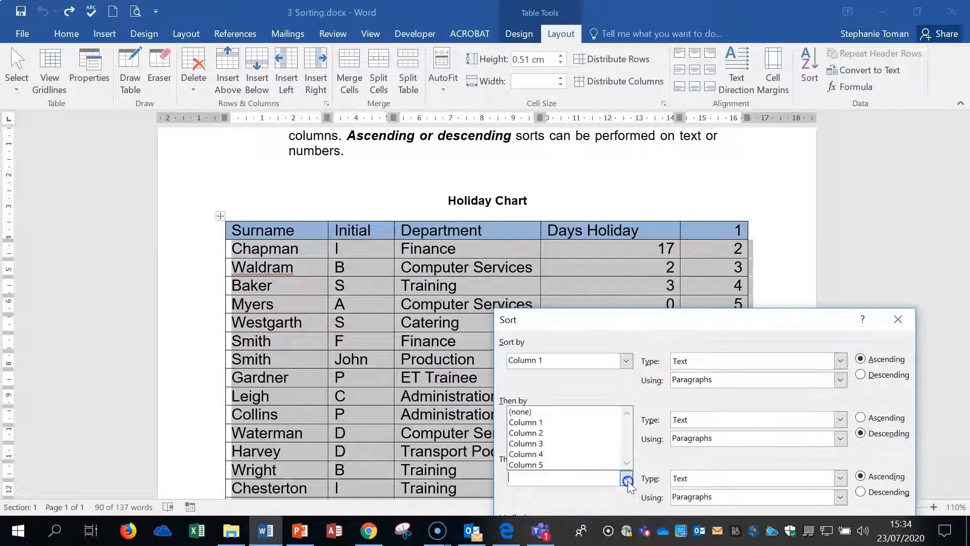
left_click(584, 454)
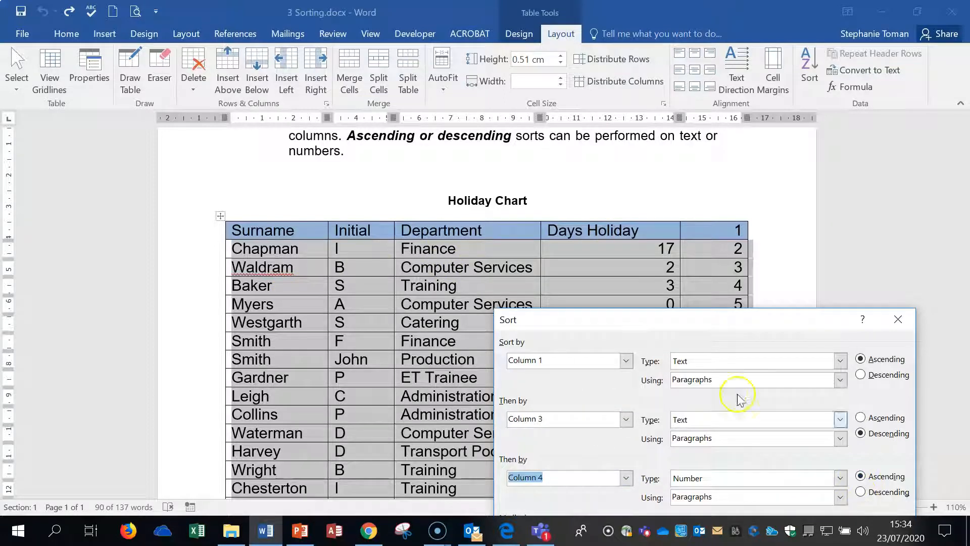
left_click_drag(747, 320, 573, 147)
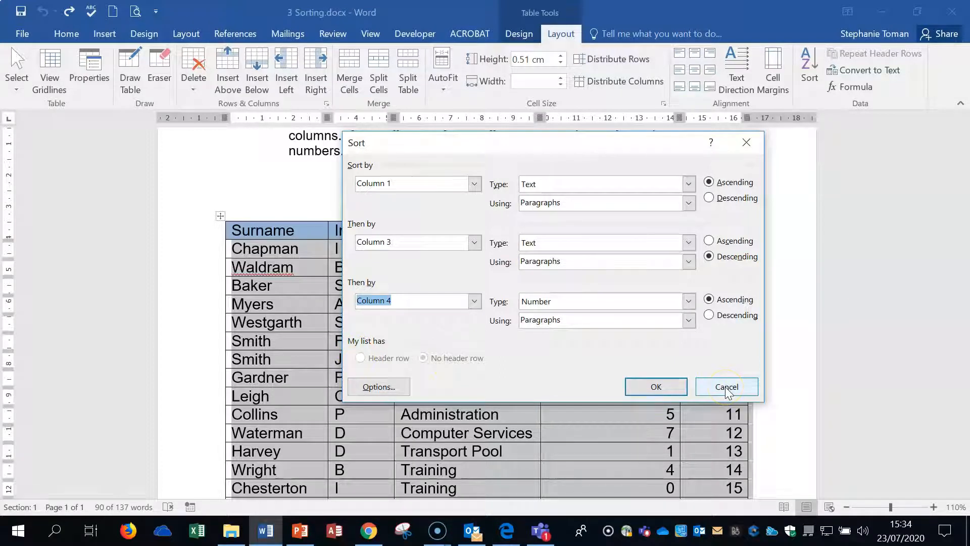
left_click(650, 391)
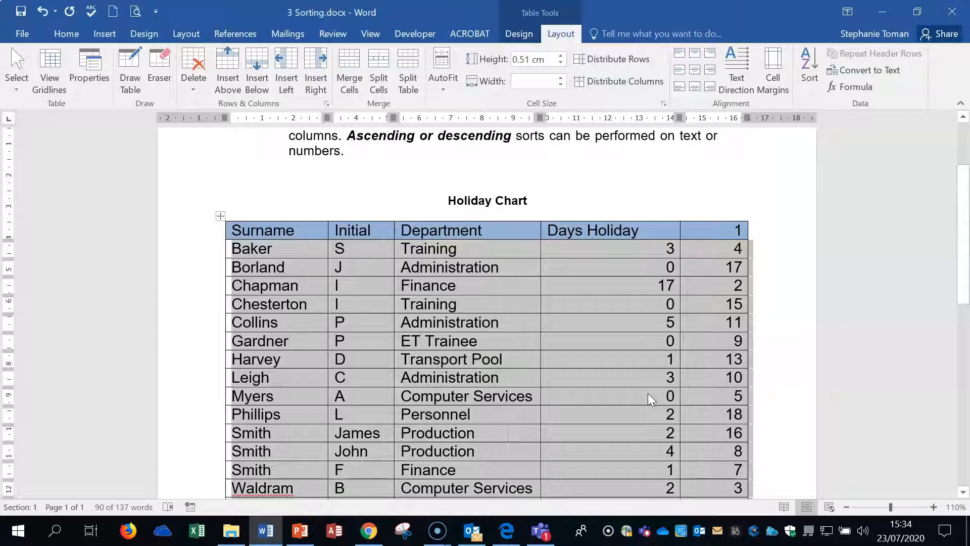
left_click(43, 11)
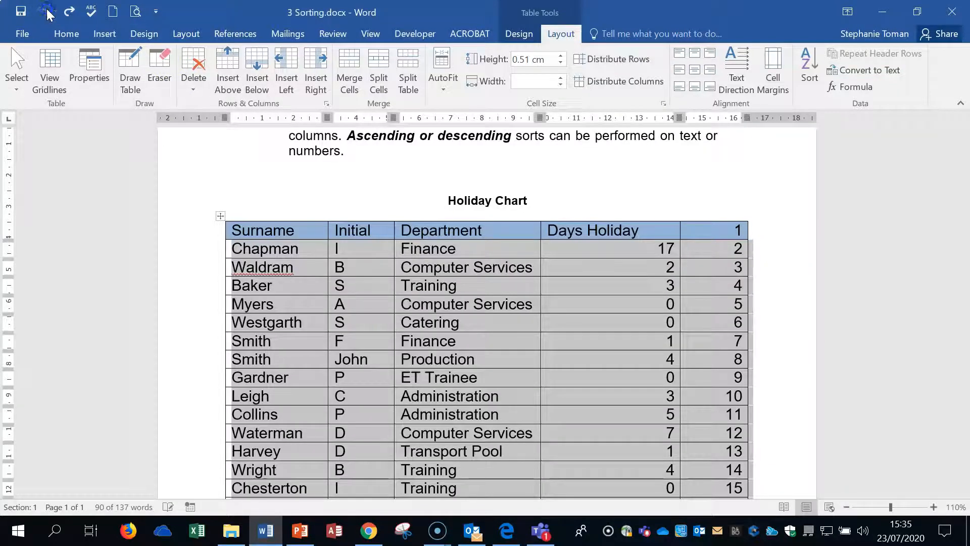
left_click(643, 374)
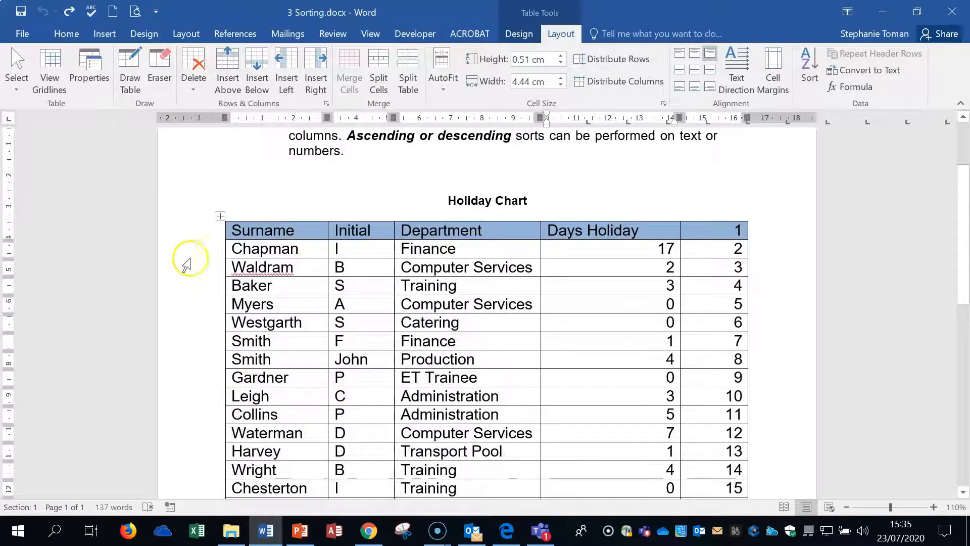
Step: Sort the header and data rows, excluding Total, by Surname ascending, Department descending and Days Holiday as ascending numbers, with a header row
left_click_drag(212, 231, 204, 422)
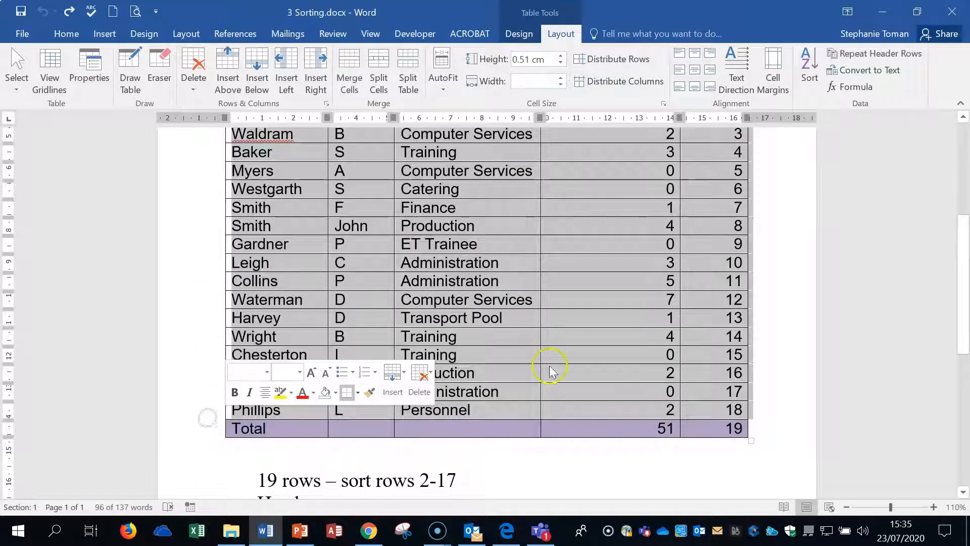
left_click(808, 69)
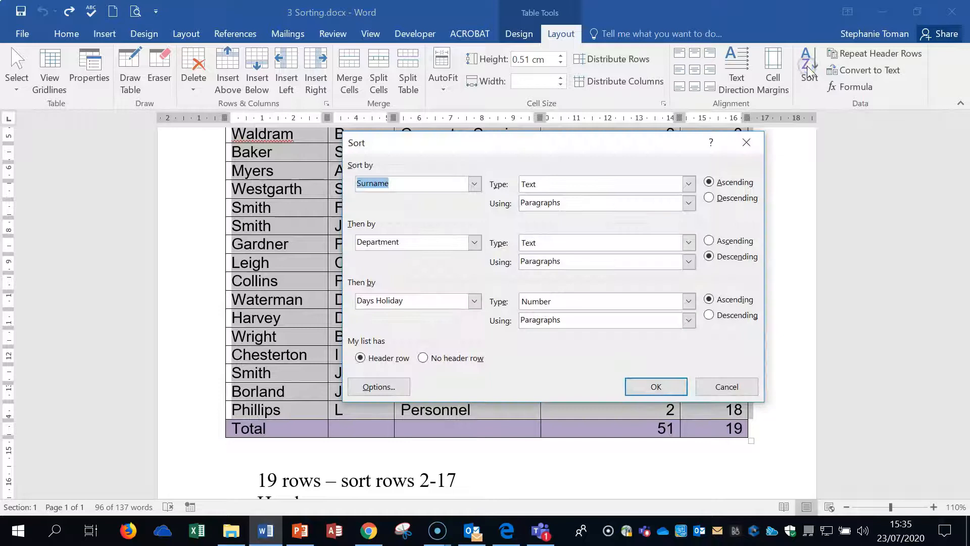
left_click_drag(576, 137, 760, 204)
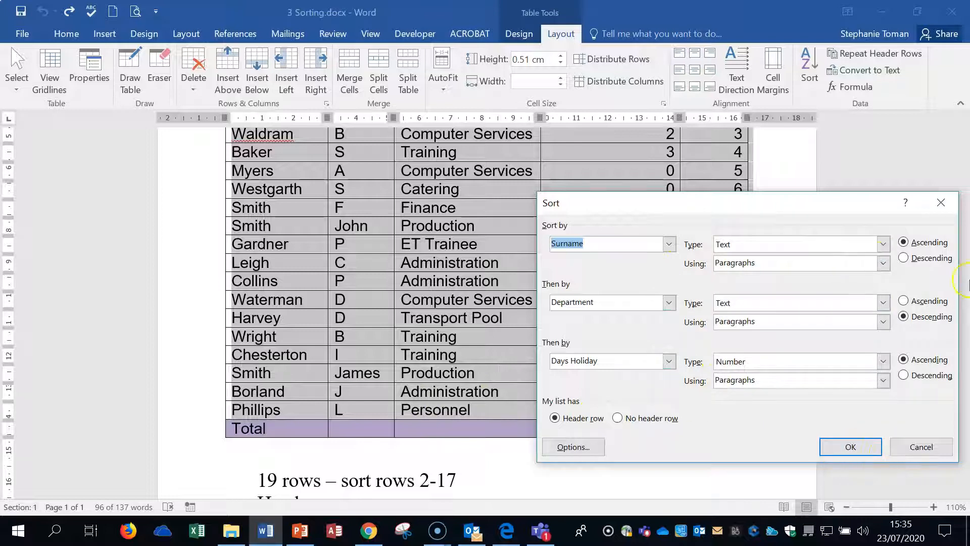
left_click(871, 451)
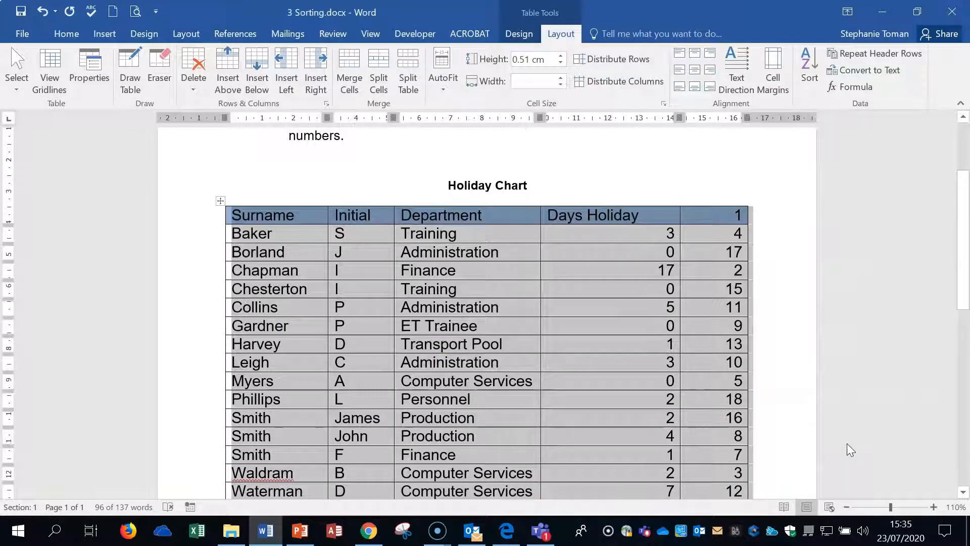
left_click(624, 317)
scroll(626, 316, "down", 3)
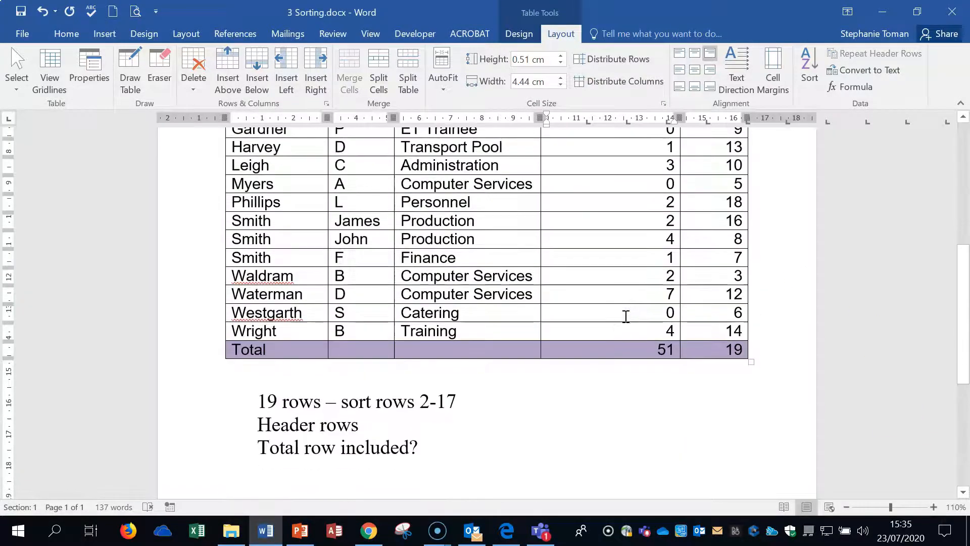
scroll(626, 316, "up", 3)
scroll(626, 316, "down", 3)
left_click(590, 369)
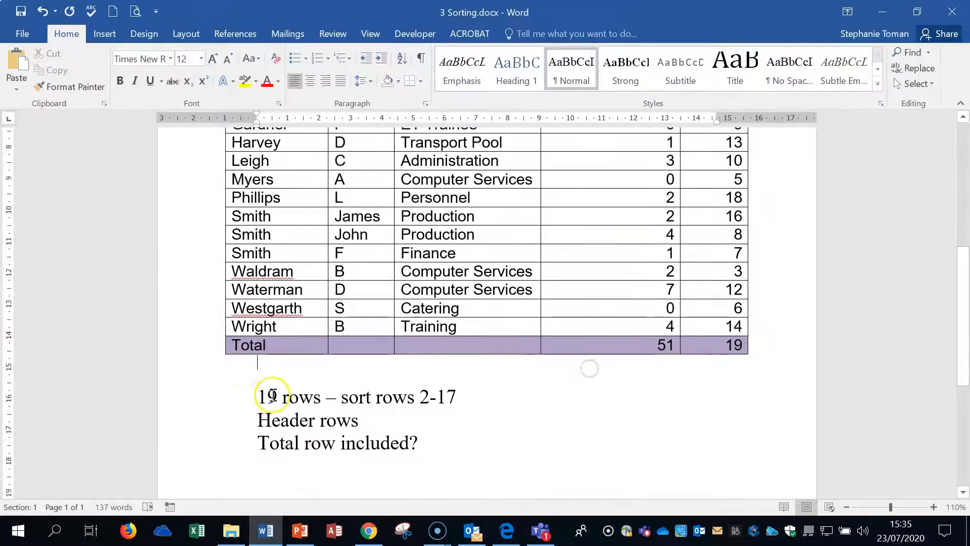
Step: Select the table from the header row to the row just above Total, and clear the selection
scroll(383, 397, "up", 3)
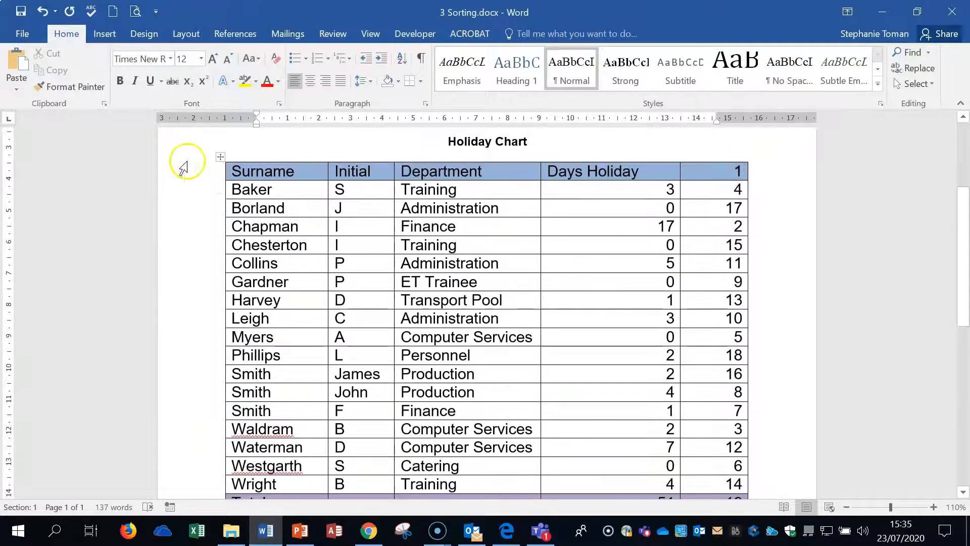
left_click_drag(217, 170, 219, 469)
scroll(444, 414, "down", 3)
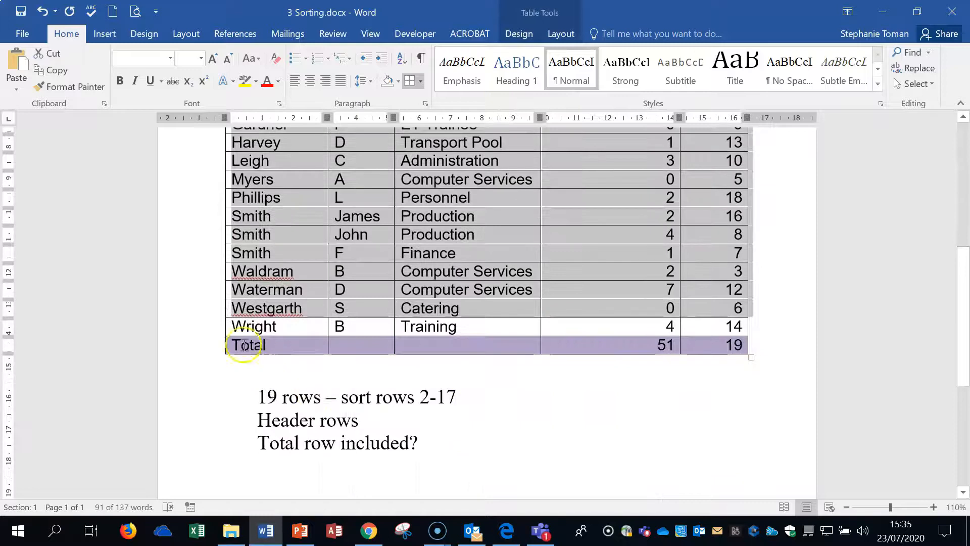
left_click_drag(207, 328, 221, 266)
scroll(486, 285, "down", 8)
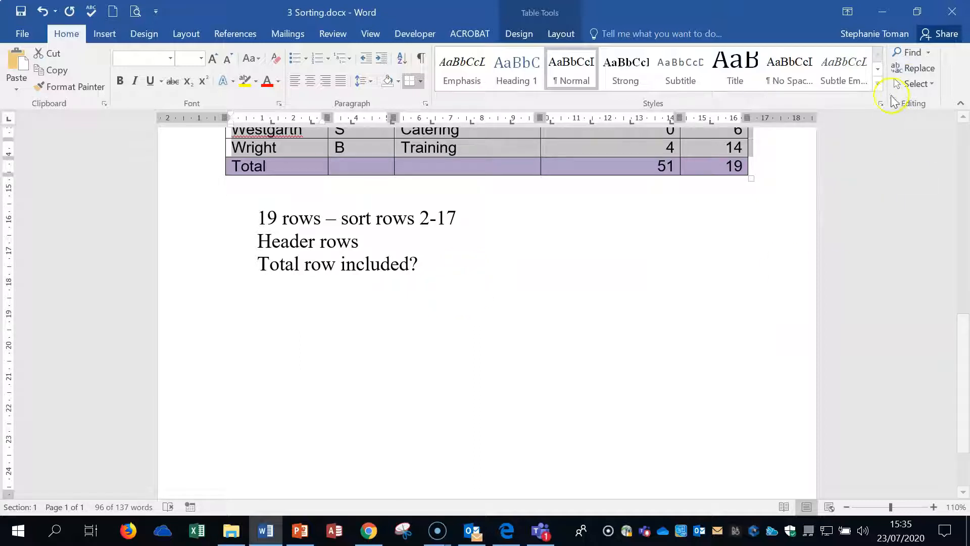
left_click(737, 311)
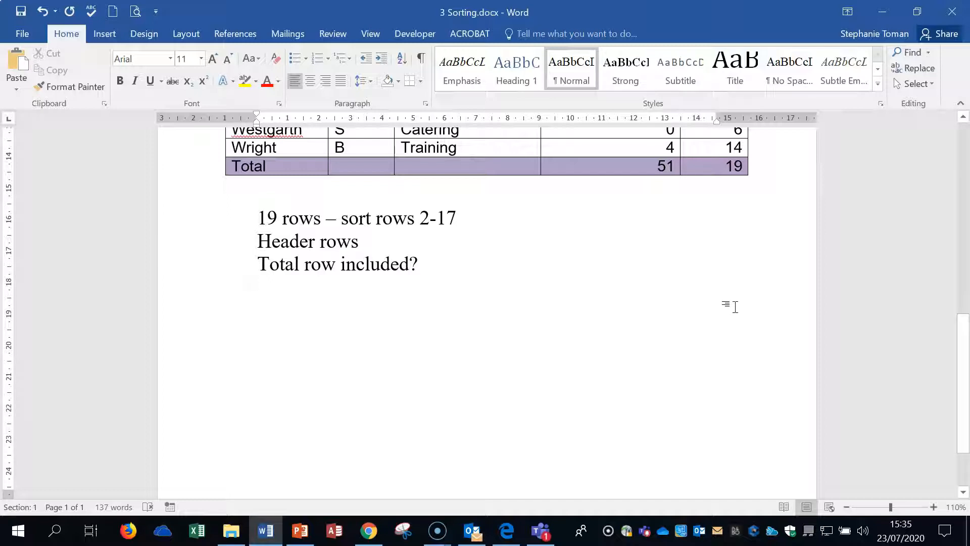
Step: Close 3 Sorting.docx without saving and open 4 Calculations_Tables.docx
left_click(952, 11)
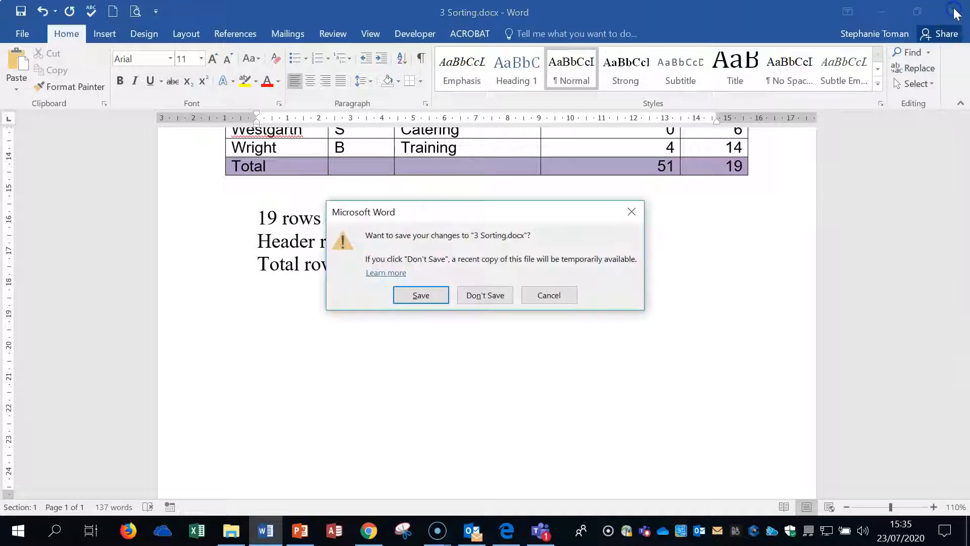
left_click(475, 295)
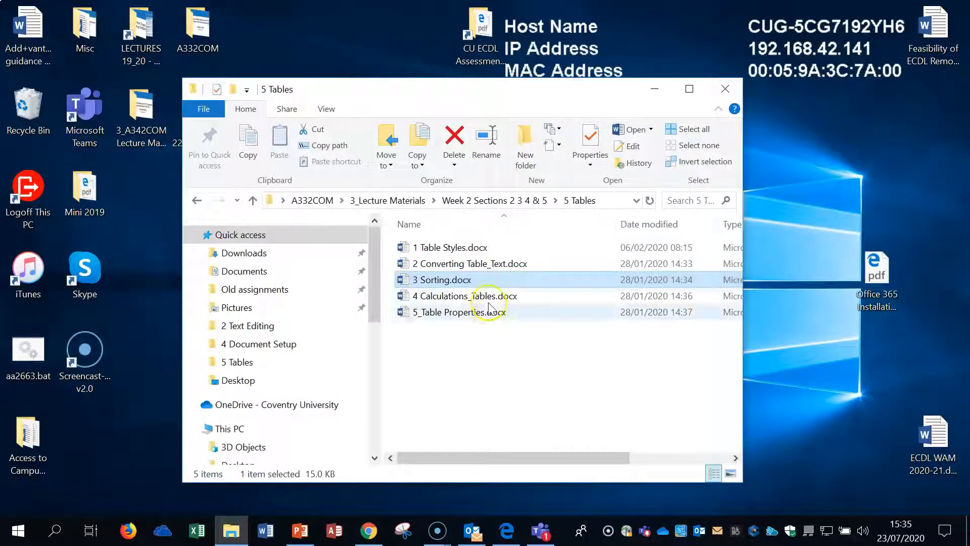
left_click(488, 300)
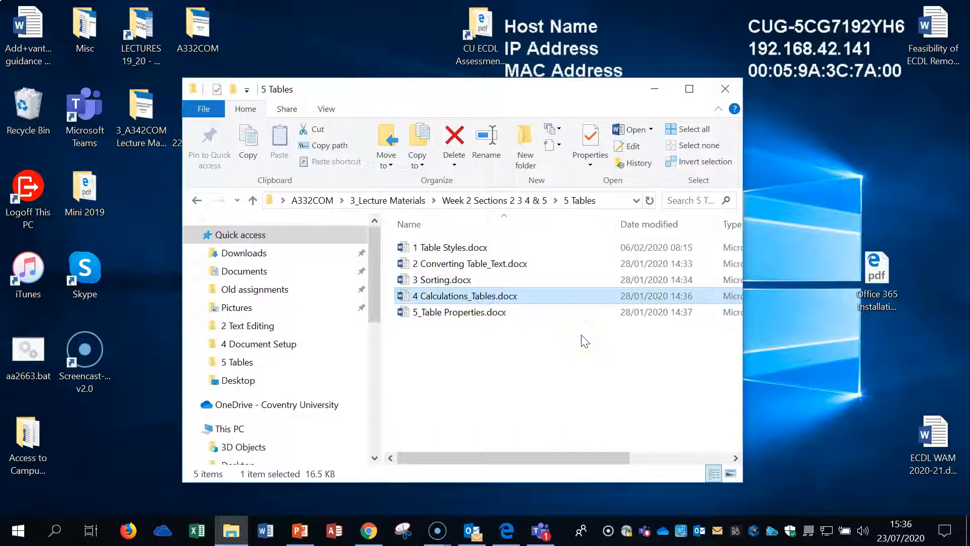
double_click(463, 296)
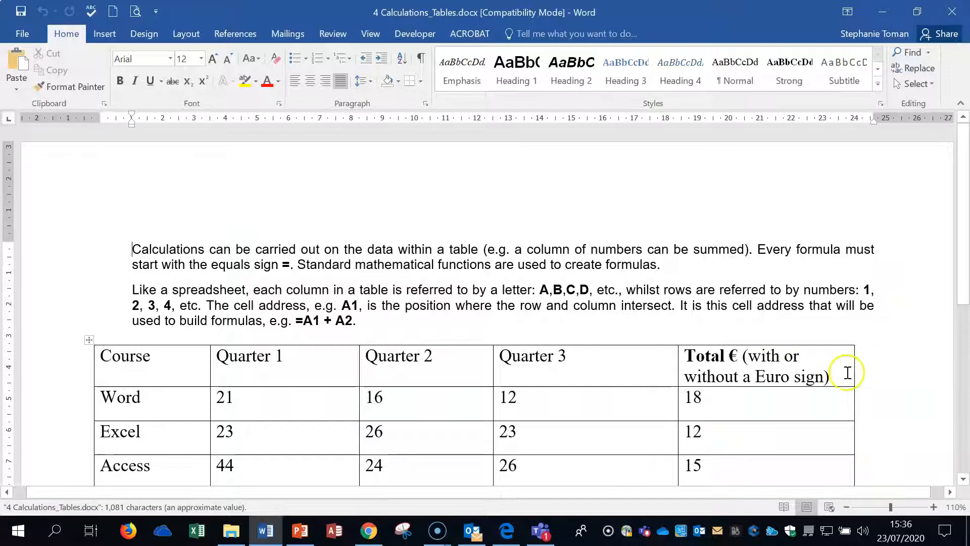
Step: Delete the red "Calculate Quarter 3" placeholder from the TOTAL row of the course table
scroll(632, 303, "down", 3)
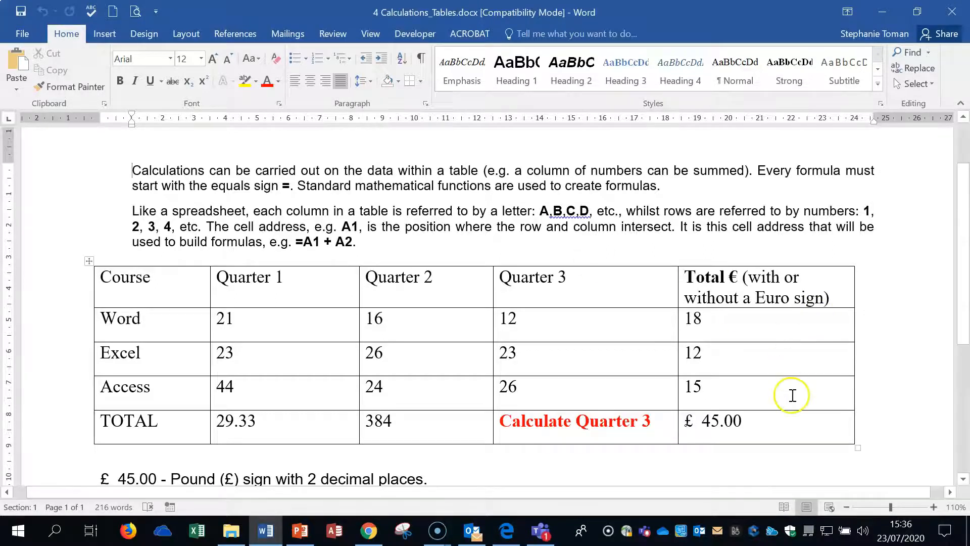
scroll(792, 394, "down", 2)
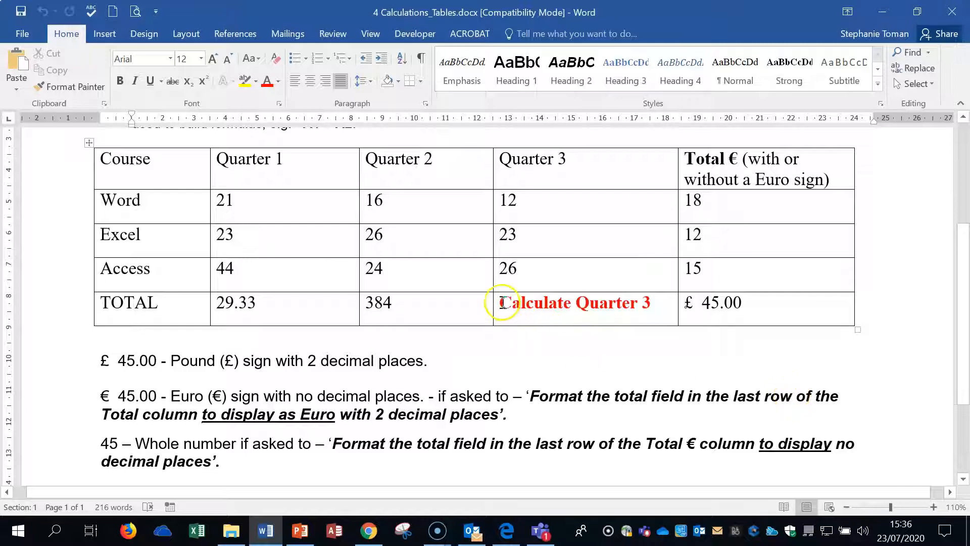
left_click_drag(520, 303, 652, 303)
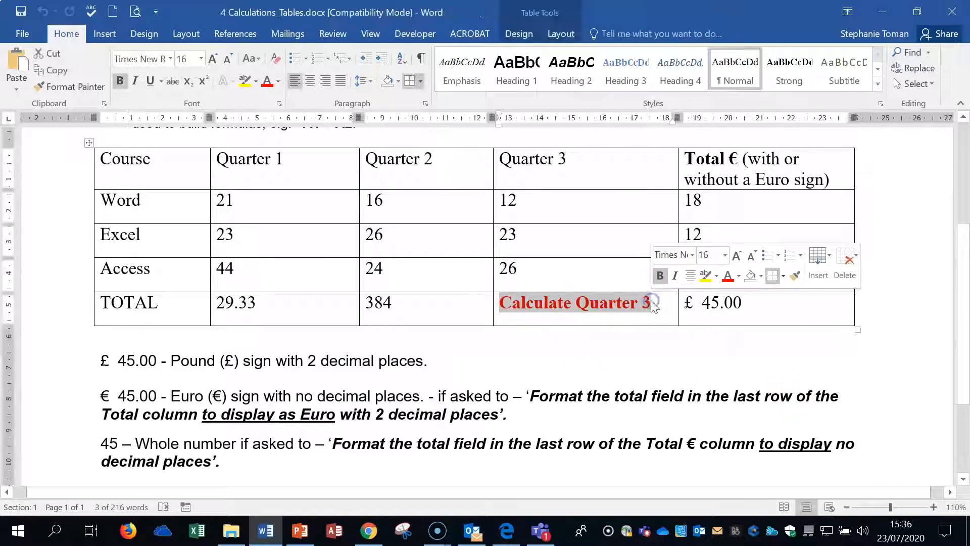
key("Delete")
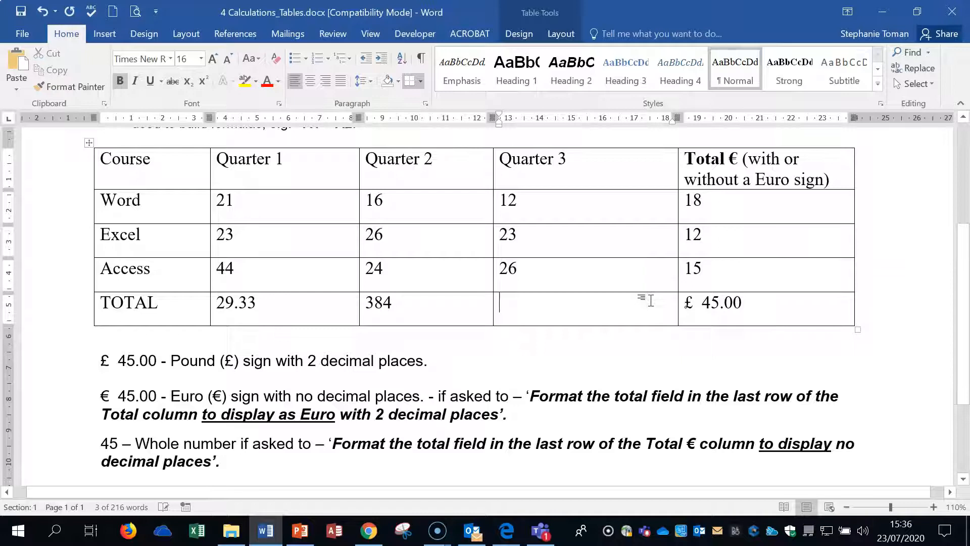
Step: Insert the formula =SUM(ABOVE) in the empty Quarter 3 cell of the TOTAL row
left_click(560, 33)
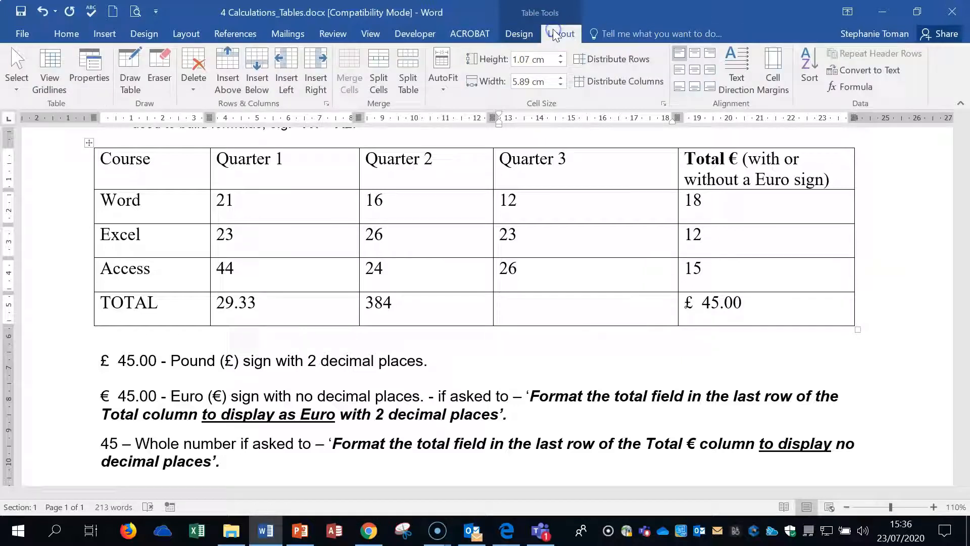
left_click(856, 86)
left_click(778, 319)
left_click(777, 322)
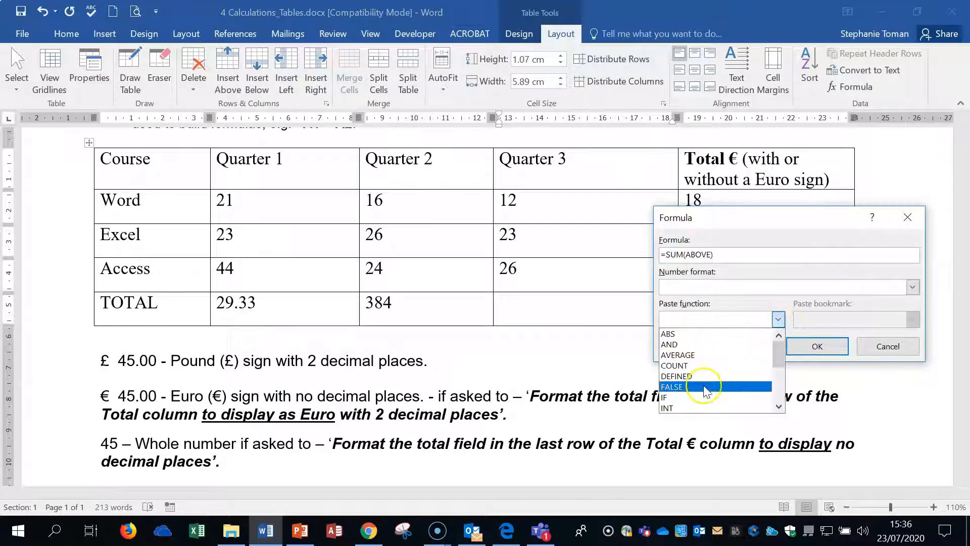
scroll(704, 386, "down", 1)
scroll(706, 390, "down", 3)
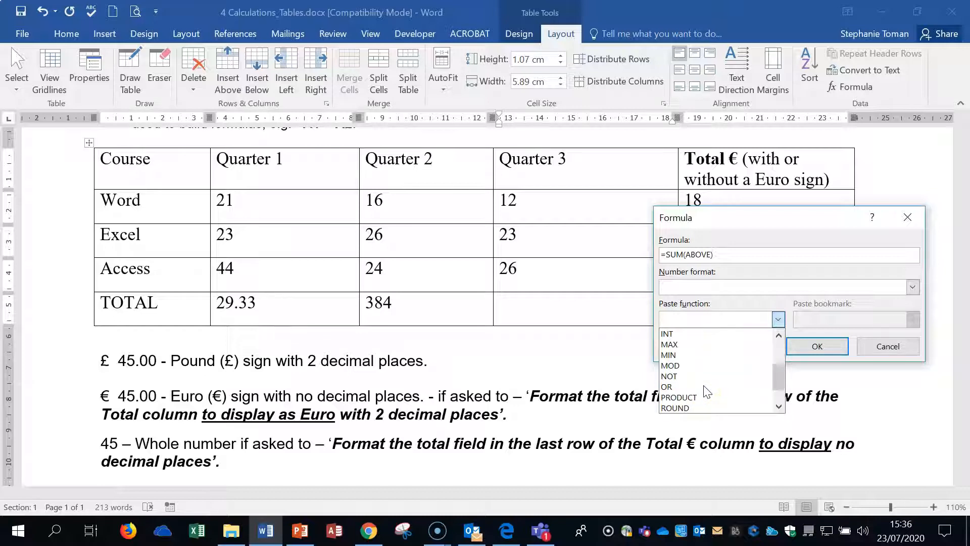
scroll(707, 392, "up", 3)
scroll(706, 392, "up", 1)
scroll(707, 392, "up", 1)
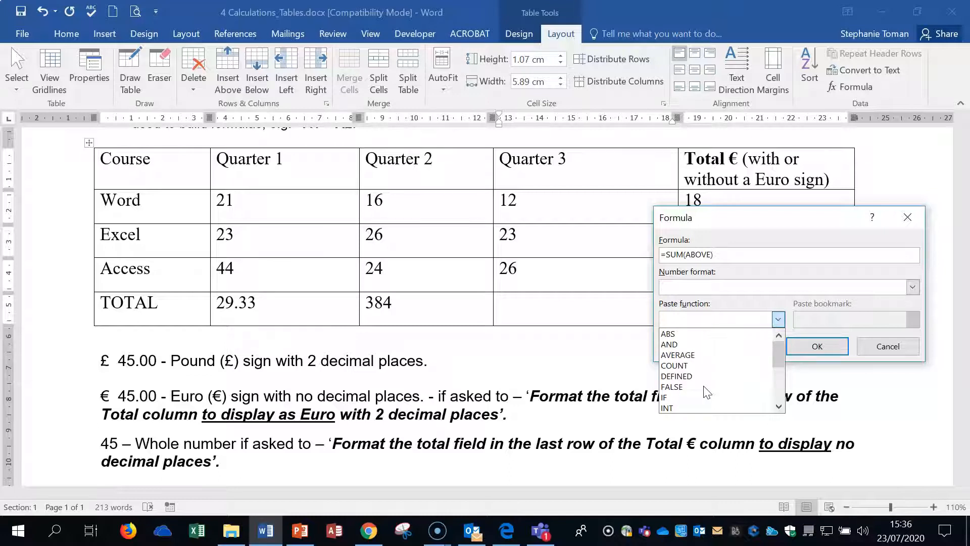
left_click(727, 253)
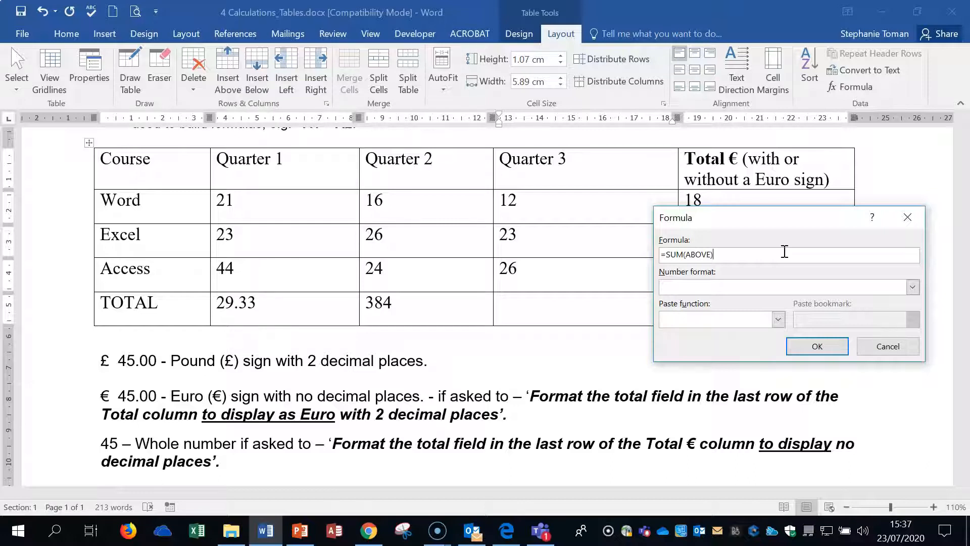
left_click(815, 347)
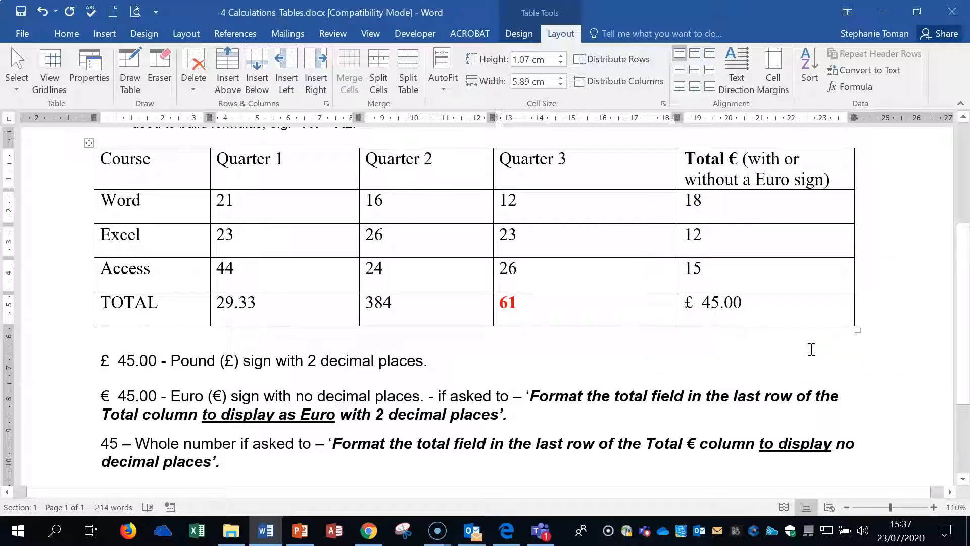
Step: Compare the calculated fields in the TOTAL row with the ordinary number cells above, including the commands offered for each
left_click(501, 300)
left_click(717, 304)
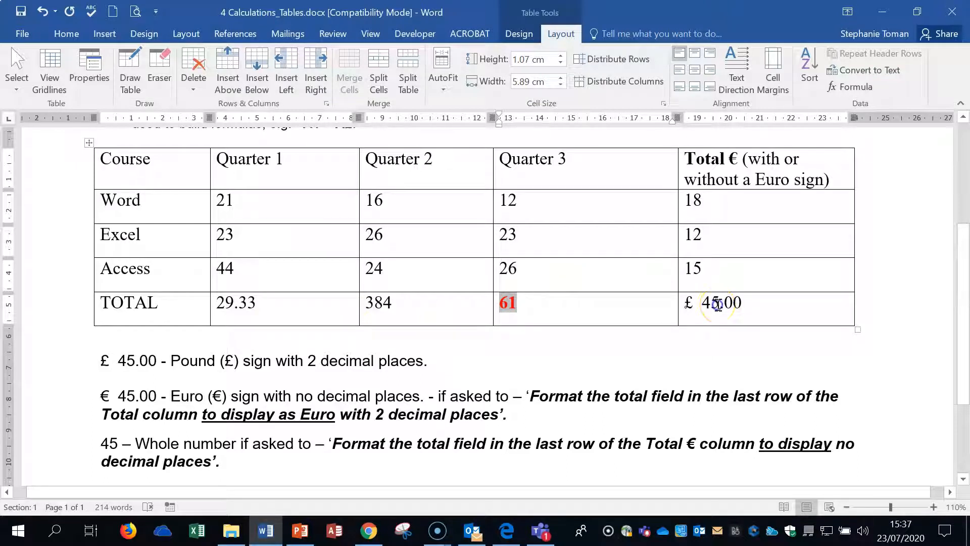
left_click(375, 303)
left_click(510, 268)
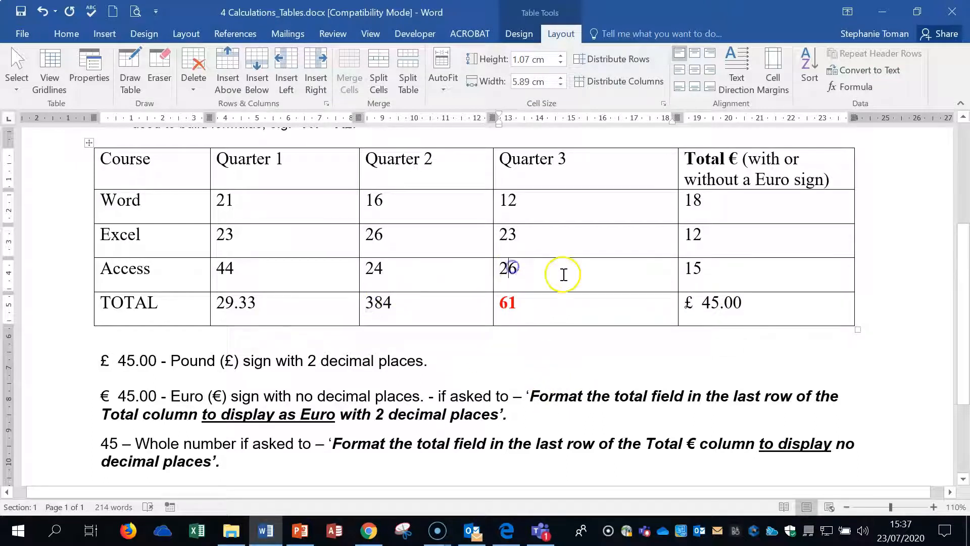
left_click(376, 268)
left_click(233, 267)
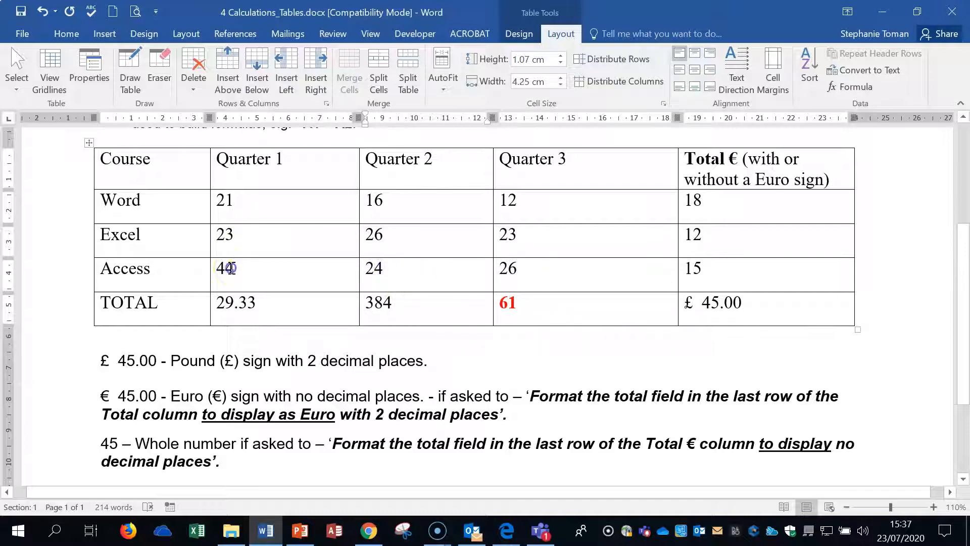
left_click(250, 308)
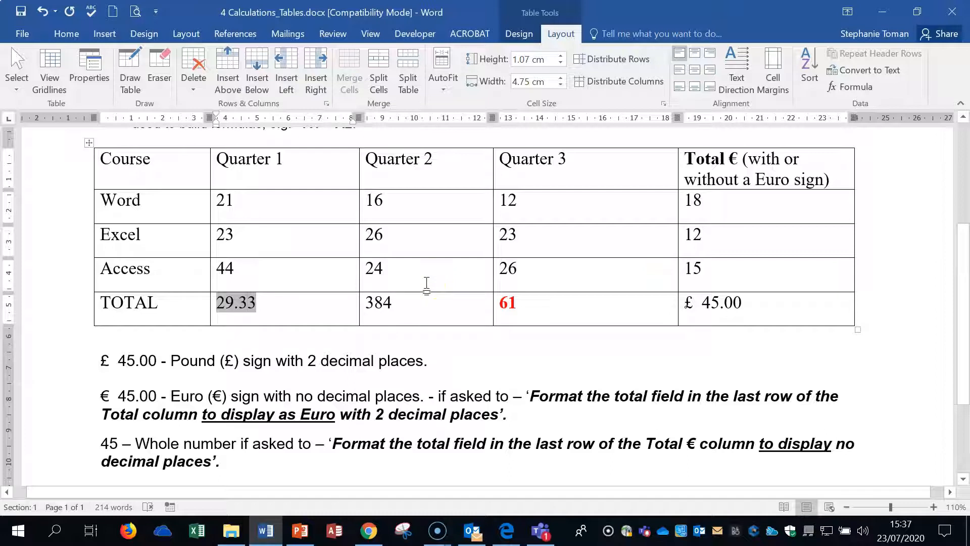
right_click(236, 301)
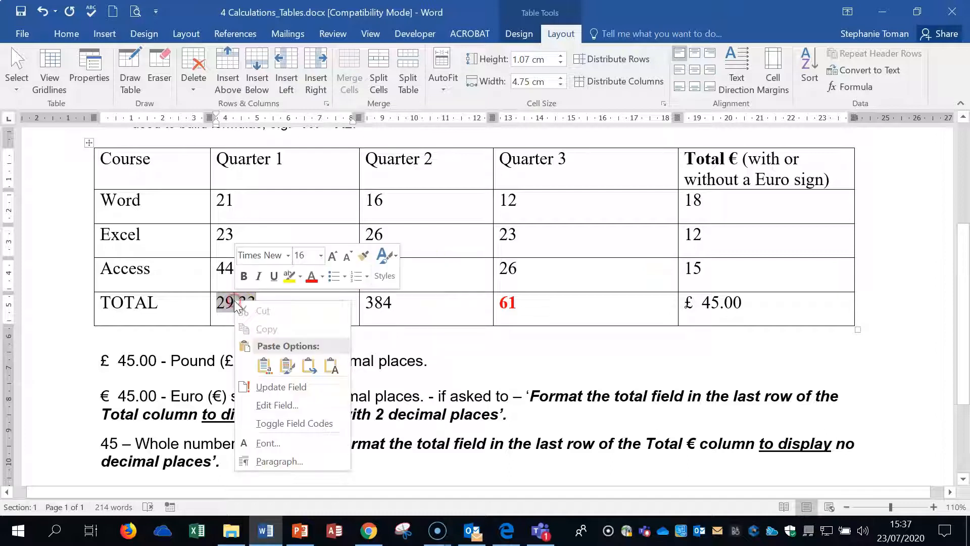
left_click(507, 236)
right_click(508, 237)
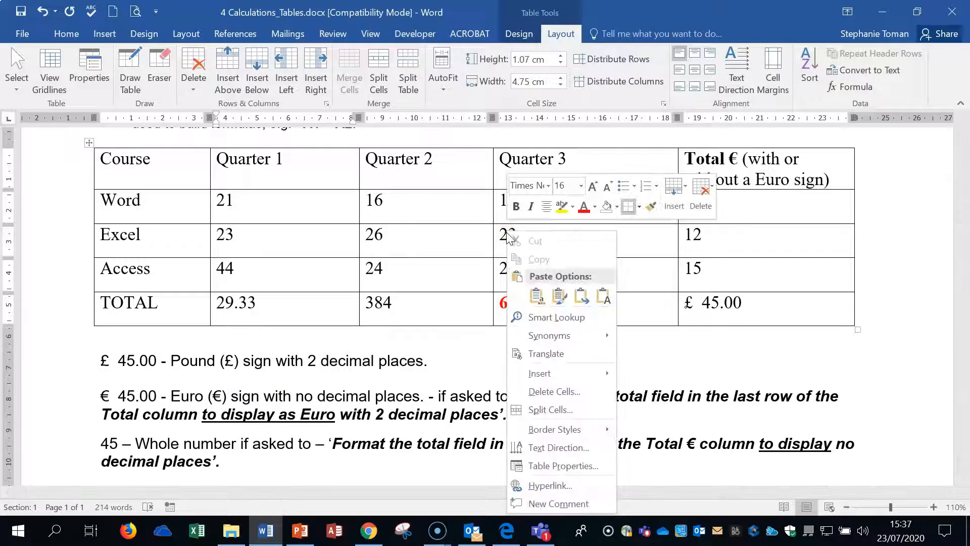
left_click(872, 360)
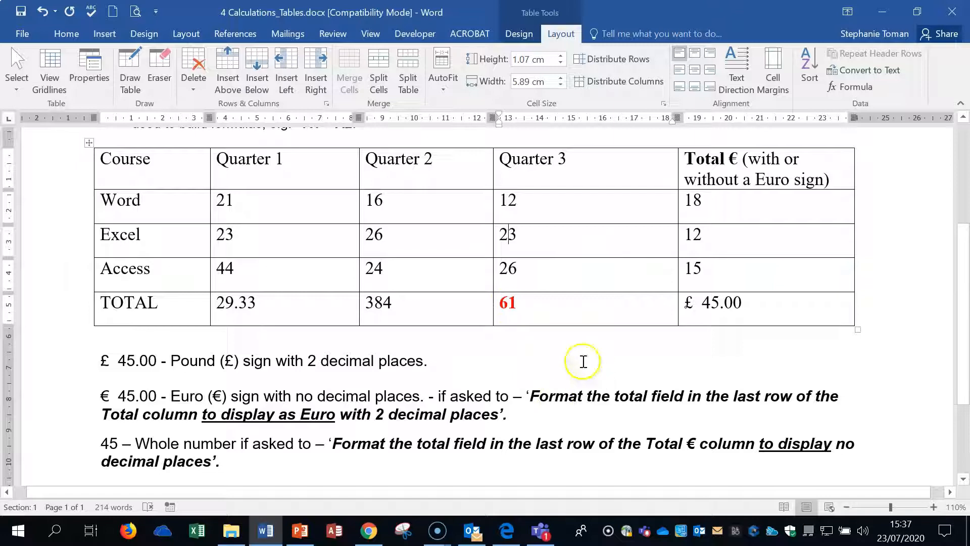
Step: Change the Quarter 3 values to 222 for Word, 233 for Excel and 2555 for Access
left_click(537, 307)
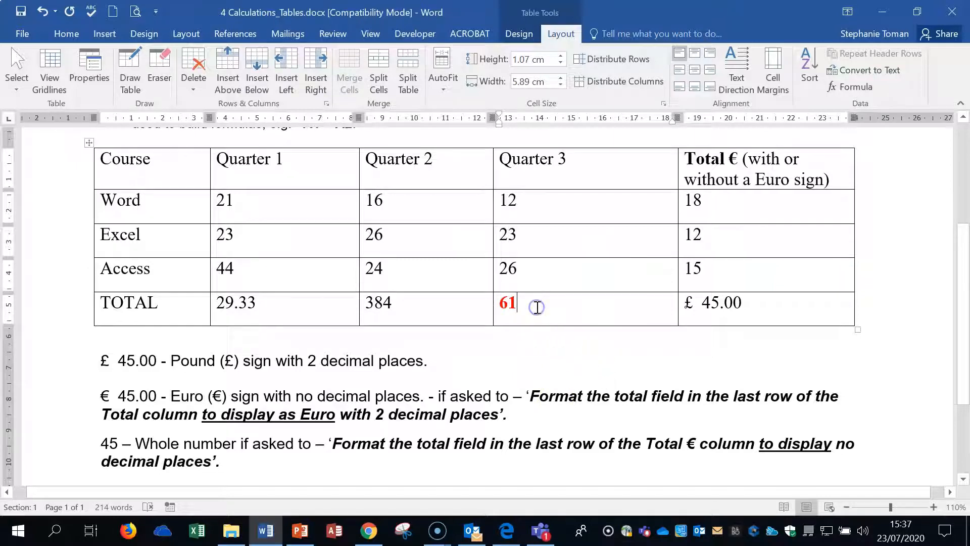
double_click(507, 198)
type("222")
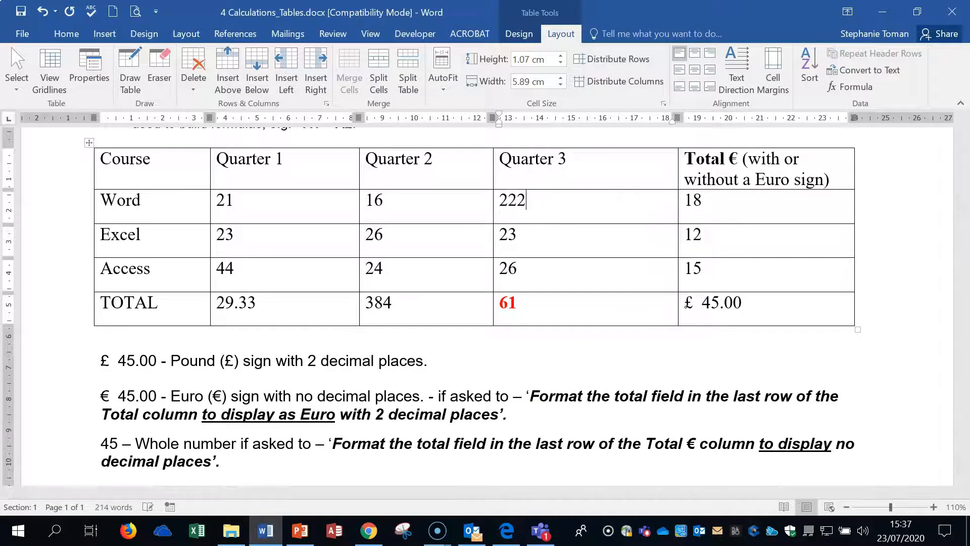
double_click(509, 235)
type("233")
double_click(506, 269)
type("2555")
Step: Update the Quarter 3 total field in the TOTAL row and review its field commands
left_click(552, 300)
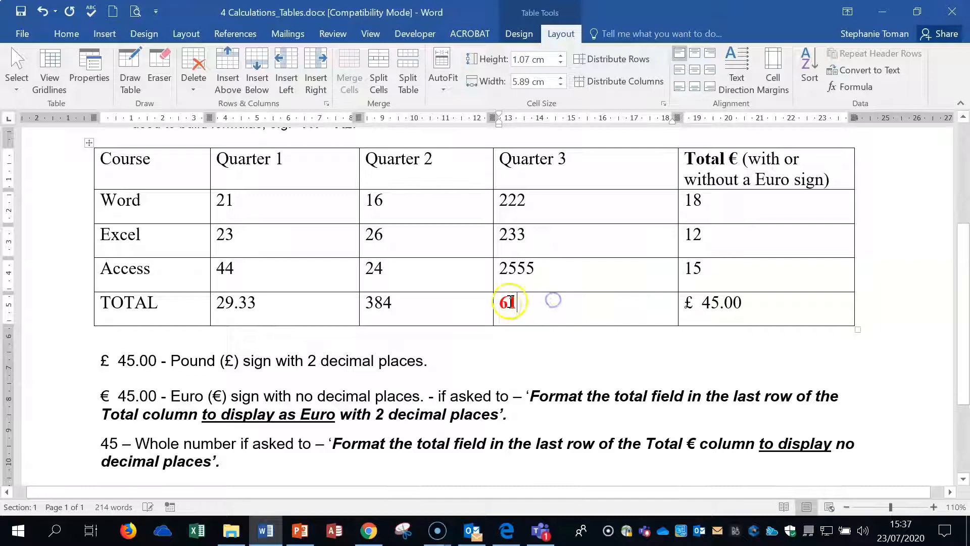
right_click(510, 302)
left_click(560, 384)
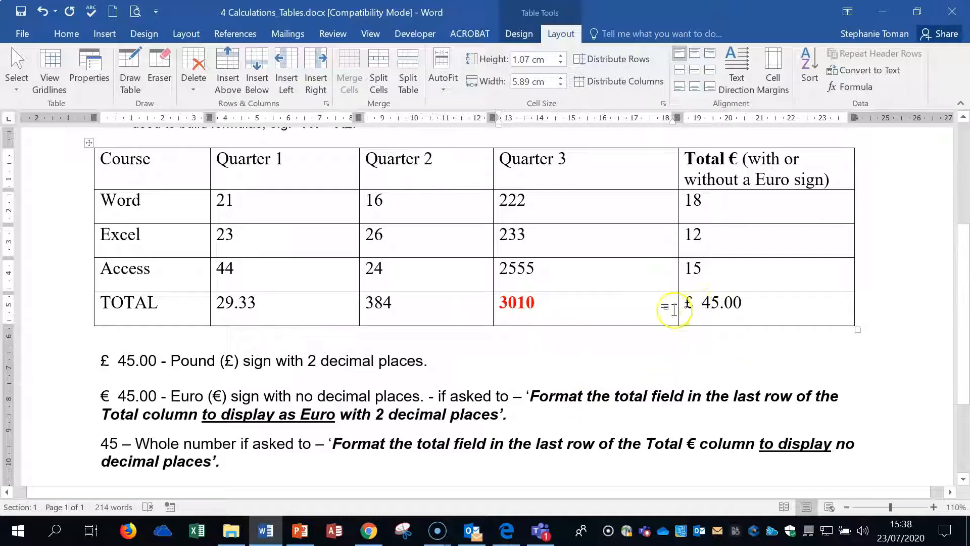
double_click(502, 302)
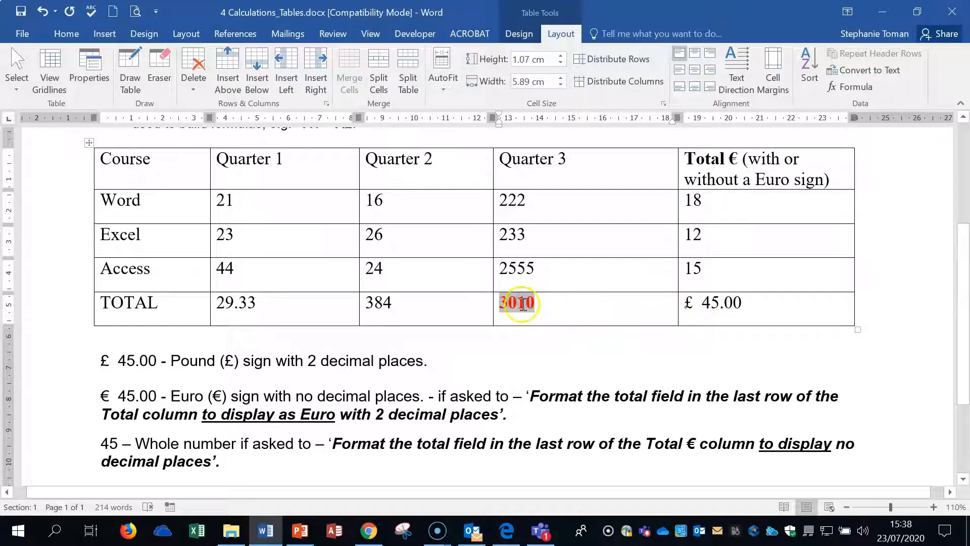
right_click(518, 302)
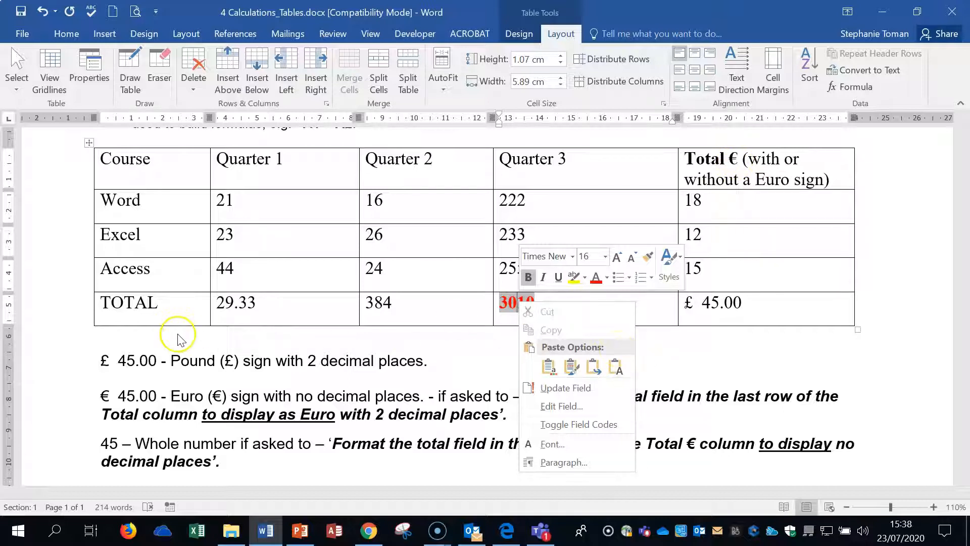
left_click(513, 303)
Step: Edit the formula field in the Total € column's TOTAL cell, setting its number format to #,##0 preceded by a € sign
left_click(722, 308)
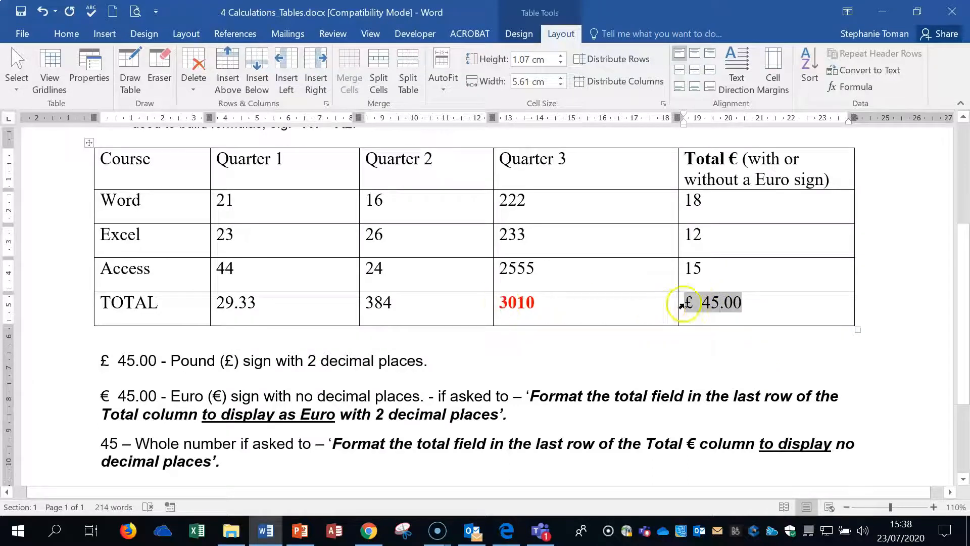
right_click(716, 305)
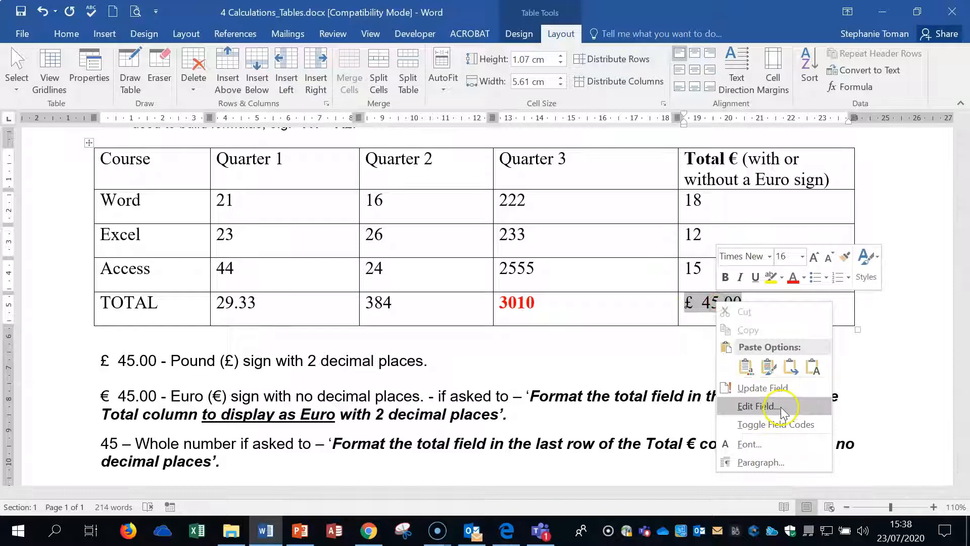
left_click(768, 407)
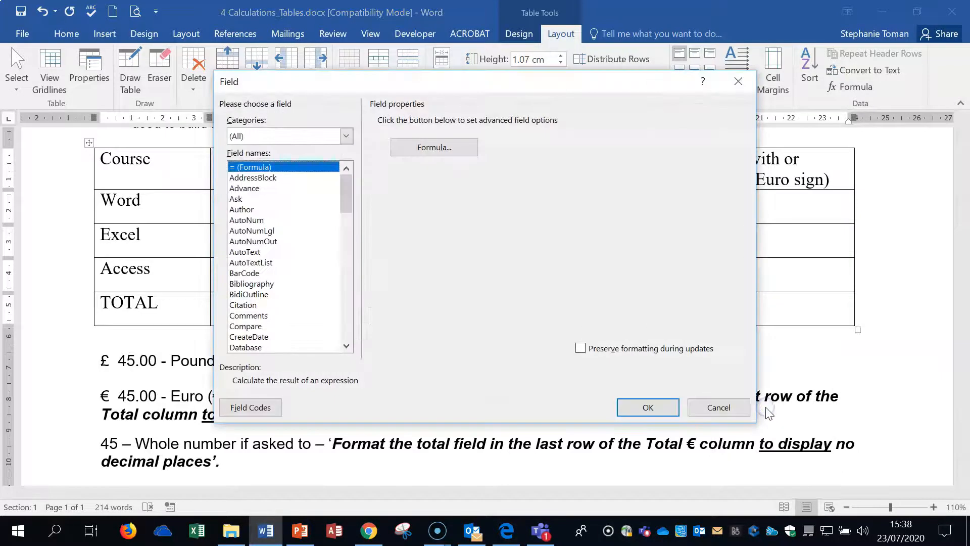
left_click(442, 152)
left_click(799, 217)
left_click_drag(800, 216, 785, 326)
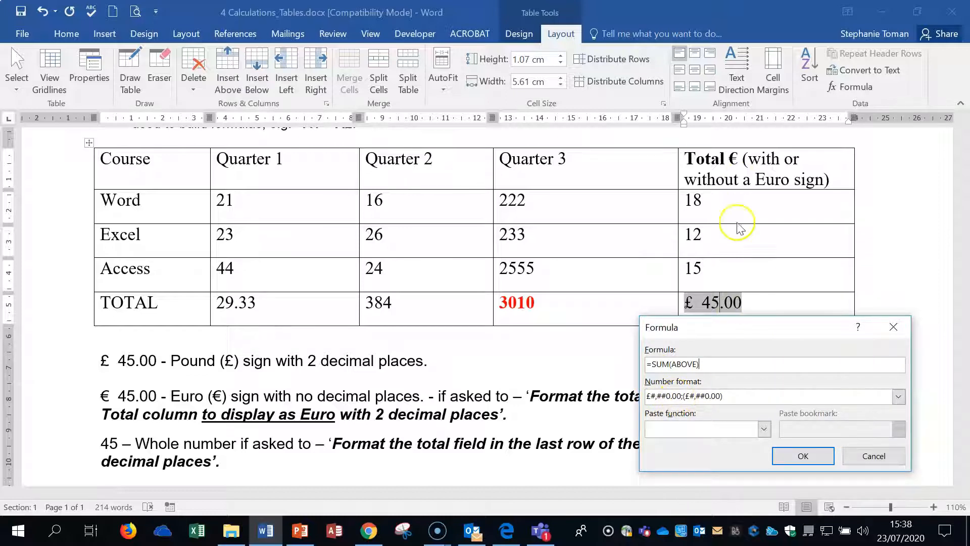
left_click(898, 396)
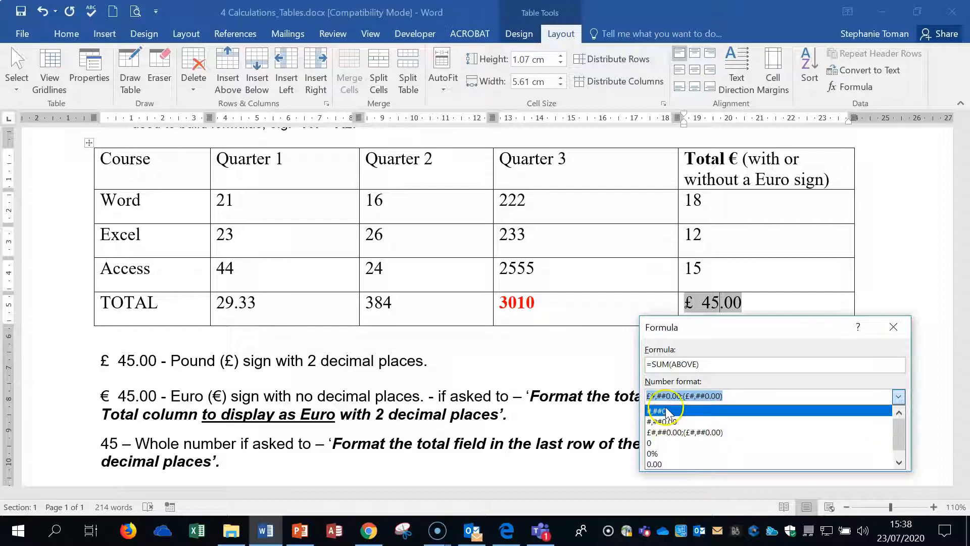
left_click(677, 422)
left_click(677, 412)
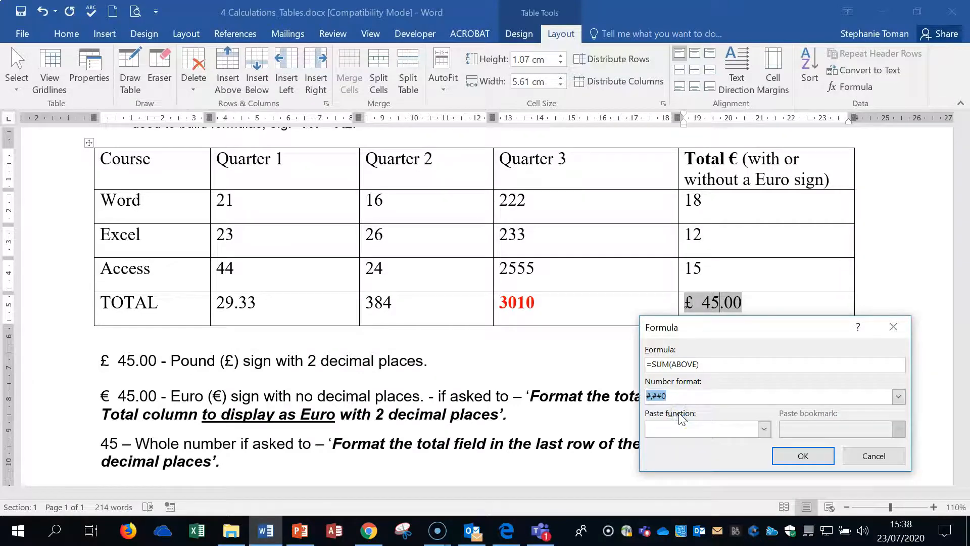
left_click(651, 396)
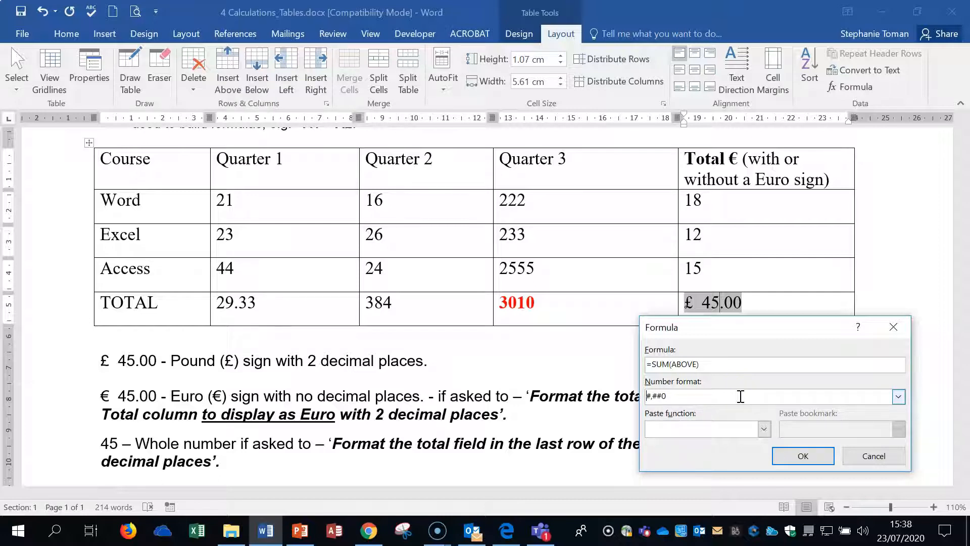
left_click(659, 397)
type("€")
left_click(802, 456)
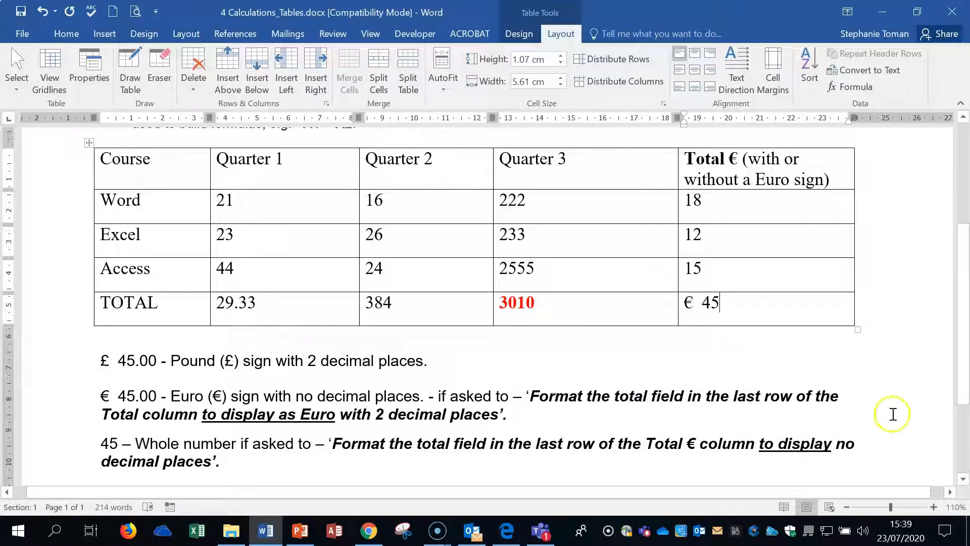
Step: Change the Total € column values to 1444 for Access and 55 for Excel
left_click_drag(694, 271, 706, 269)
type("444")
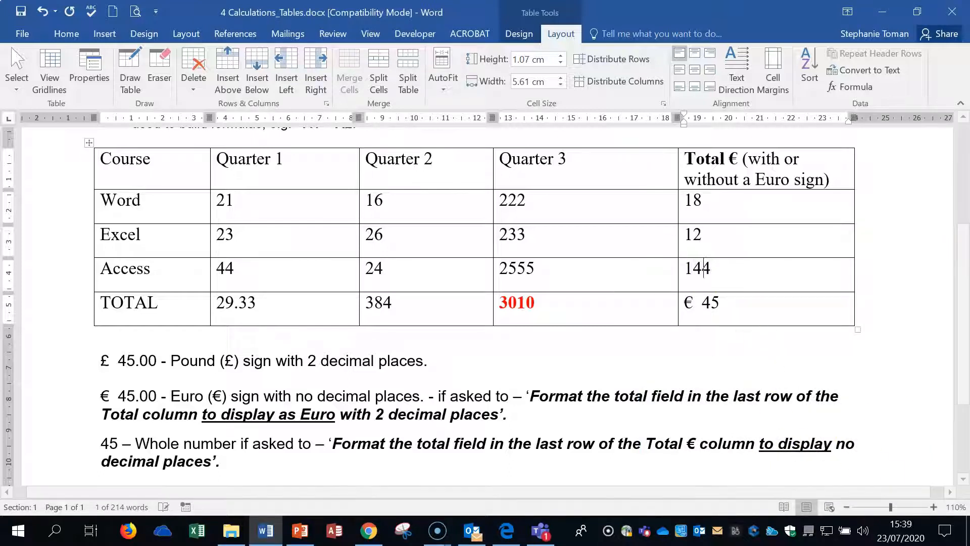
left_click_drag(685, 234, 710, 233)
type("55")
left_click(761, 268)
Step: Update the total field at the foot of the Total € column
left_click(720, 303)
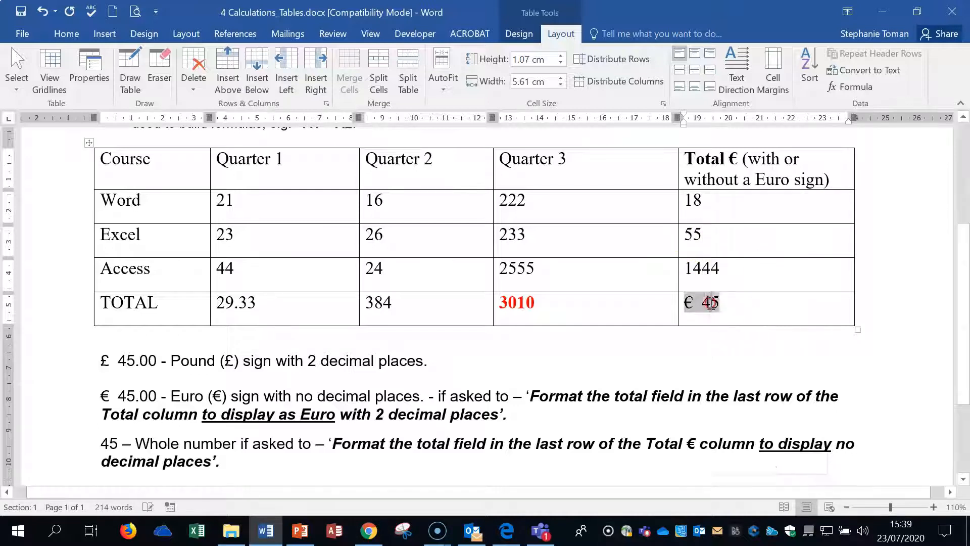
right_click(719, 303)
left_click(763, 385)
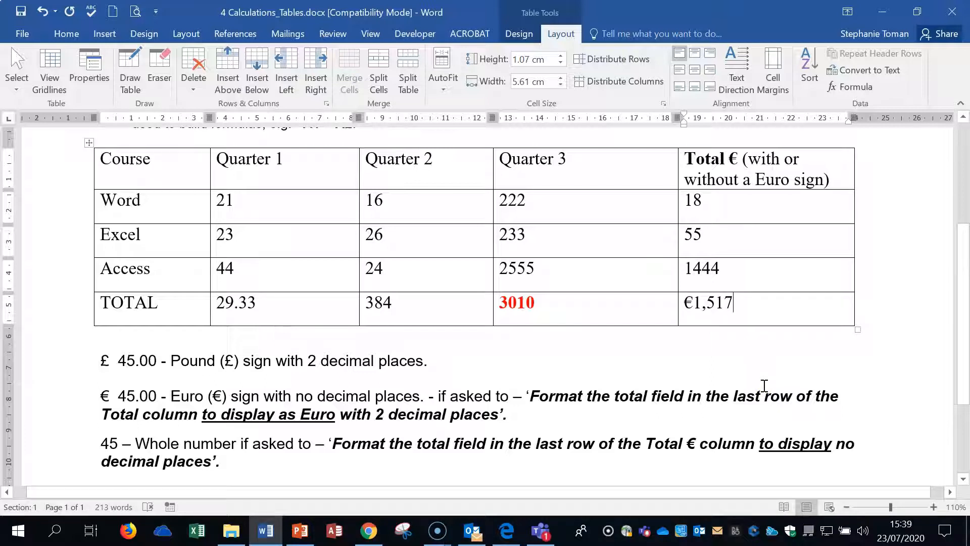
Step: Check the calculated fields across the TOTAL row and the commands available for the Quarter 3 total
scroll(372, 432, "down", 1)
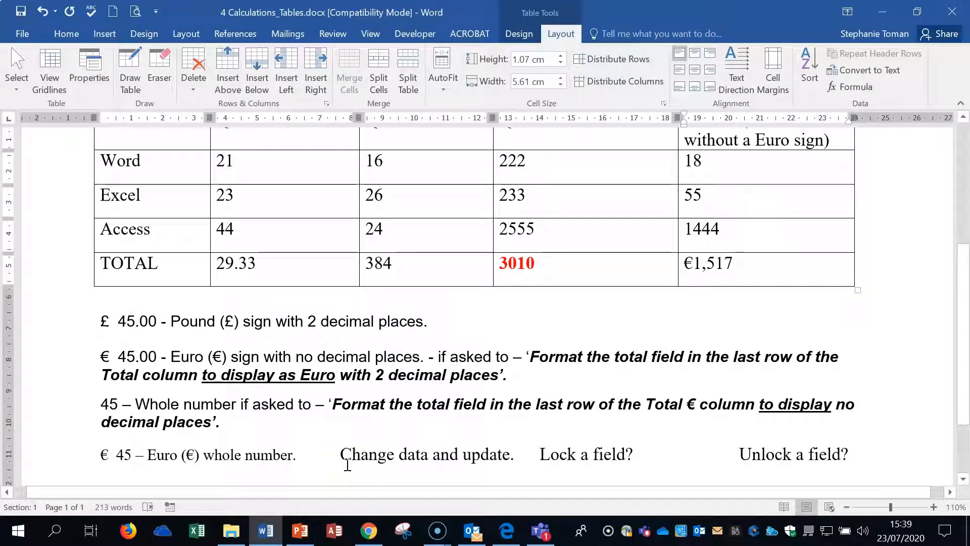
left_click(520, 262)
left_click(723, 276)
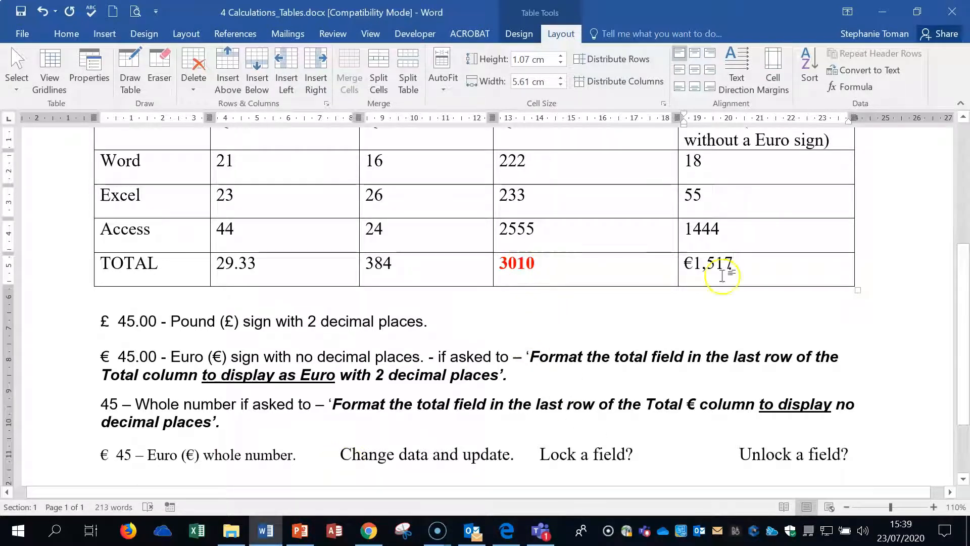
left_click(520, 266)
left_click(387, 260)
scroll(381, 260, "down", 1)
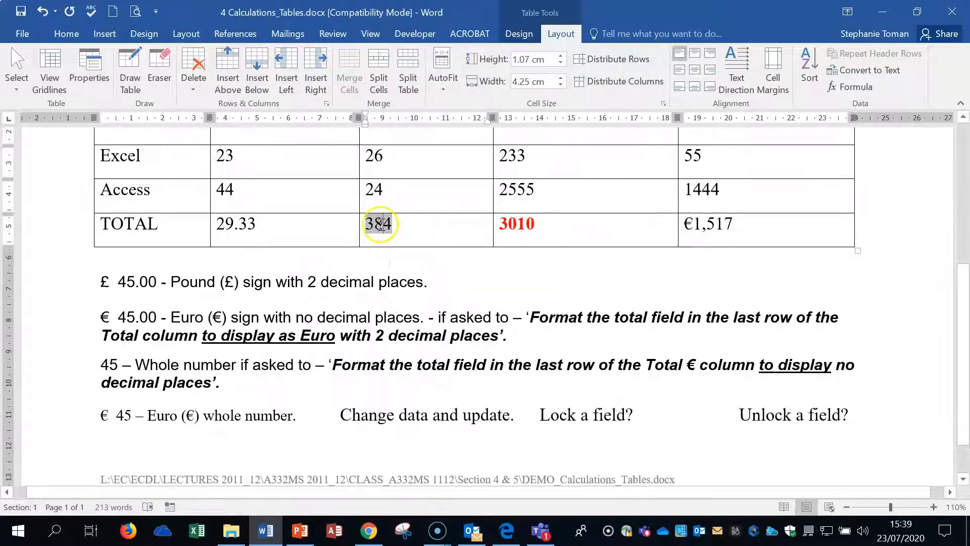
right_click(510, 223)
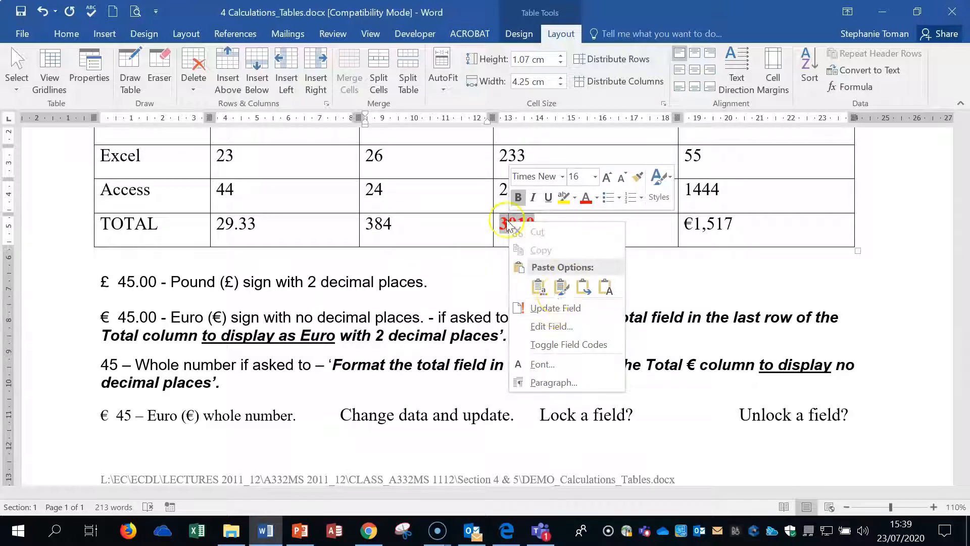
left_click(547, 221)
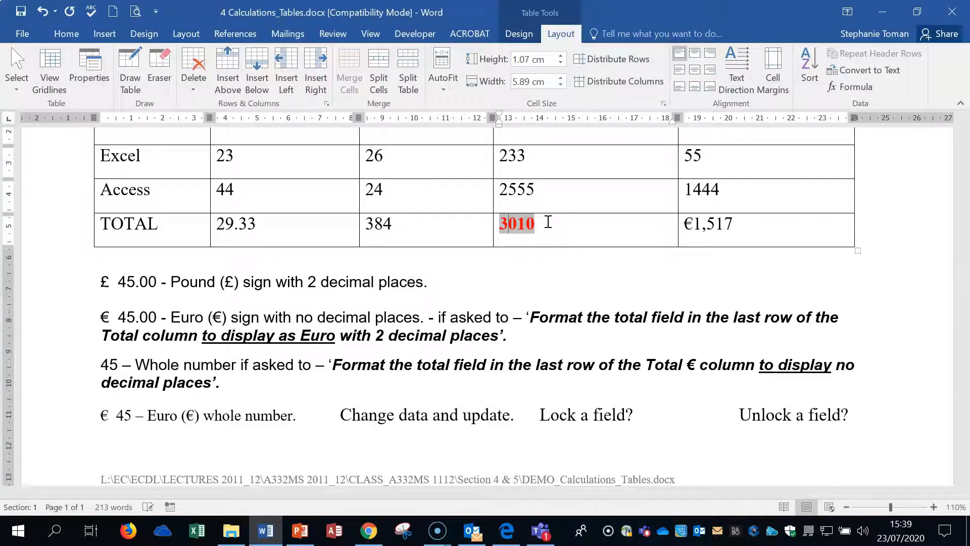
Step: Unlock the Quarter 3 total field in the TOTAL row and check whether its update command is available
right_click(511, 224)
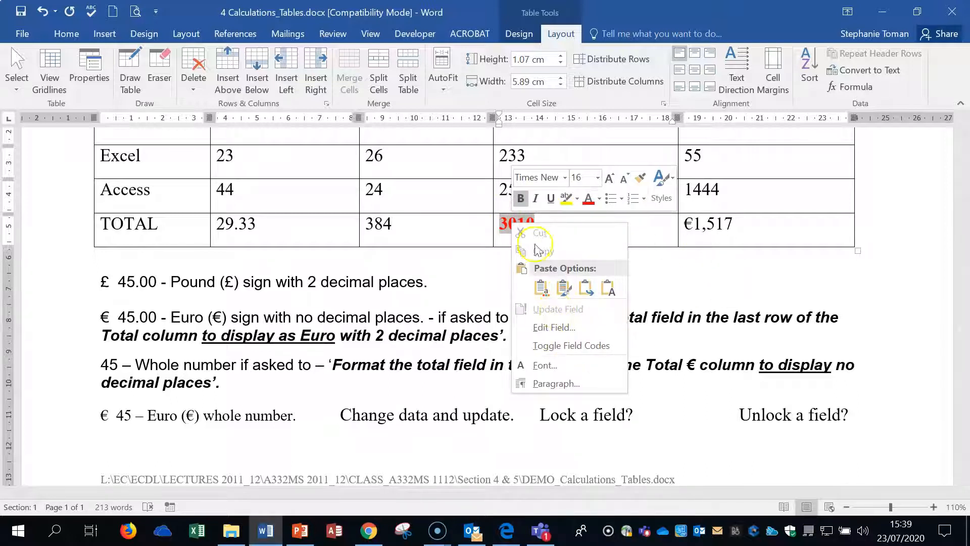
left_click(510, 233)
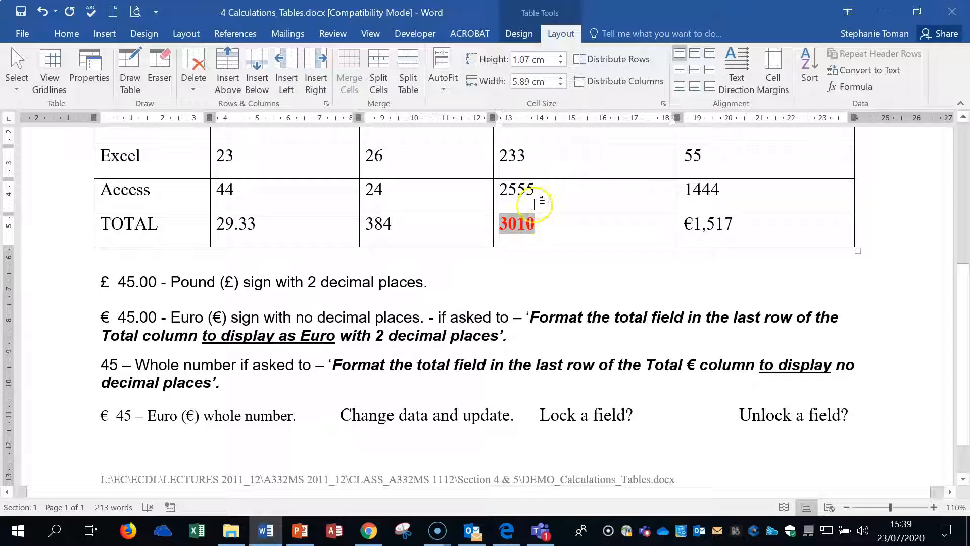
right_click(520, 224)
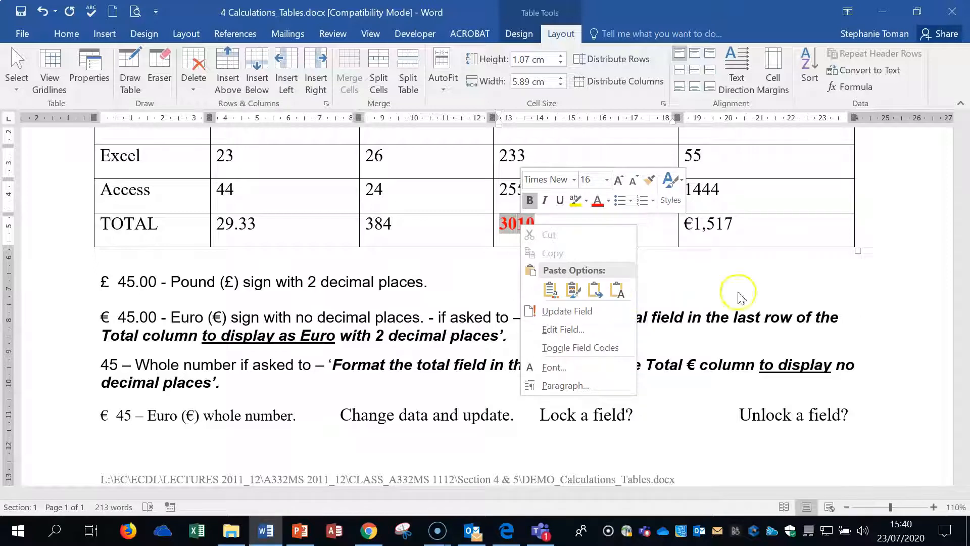
Step: Lock the Total € column's total field and change that column's values to 55777 for Excel and 1844 for Word
left_click(689, 221)
left_click(714, 220)
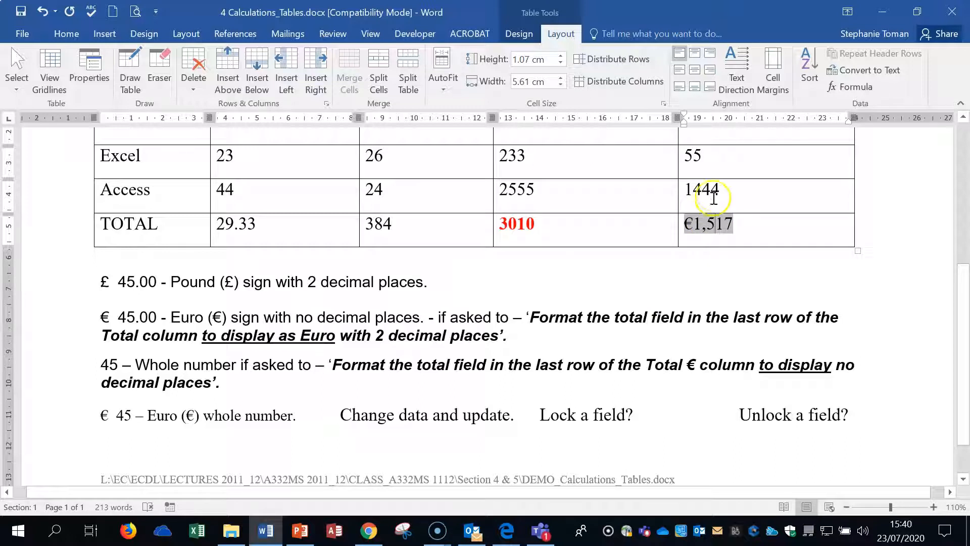
left_click(700, 155)
type("777")
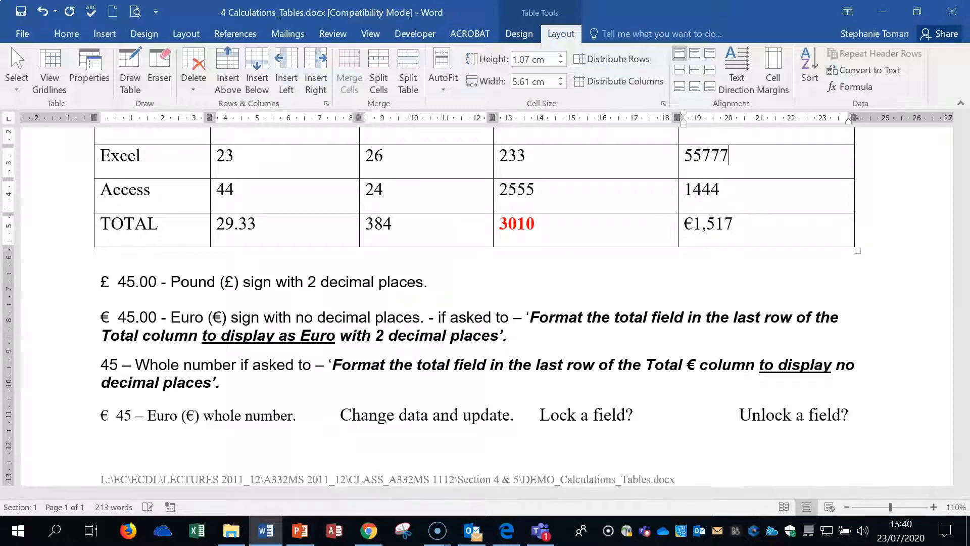
scroll(788, 234, "up", 3)
left_click(703, 241)
type("44")
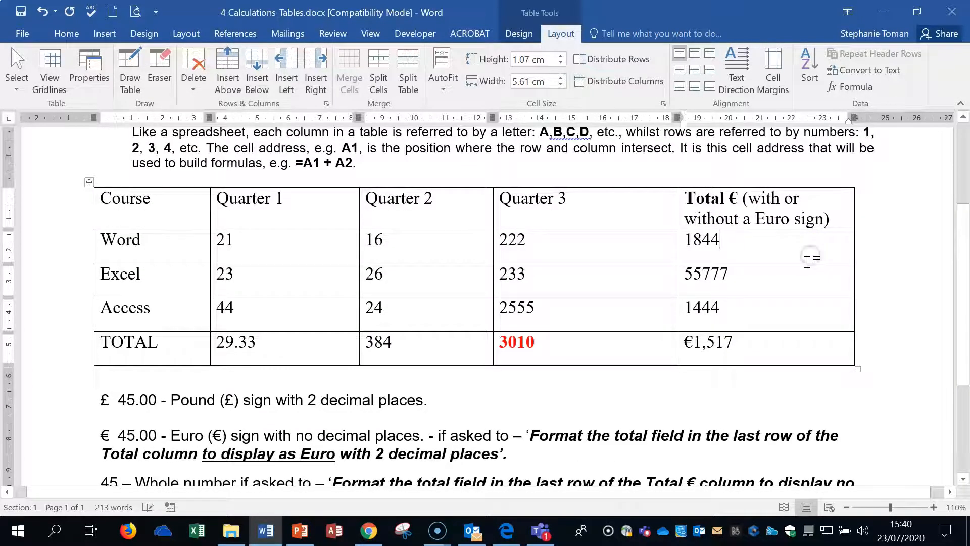
Step: Check the locked Total € total's field commands, unlock the field and update it
scroll(808, 262, "down", 3)
scroll(807, 263, "down", 1)
right_click(711, 223)
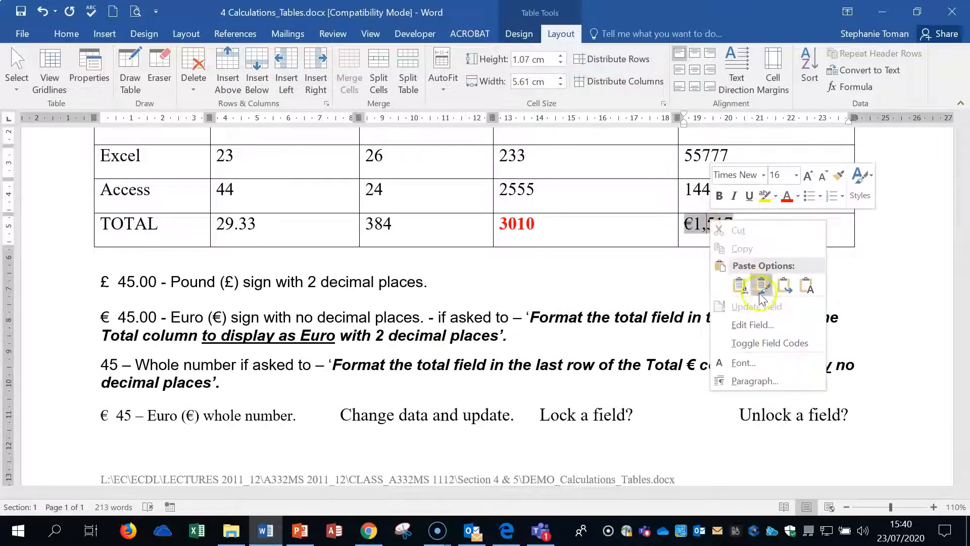
left_click(691, 226)
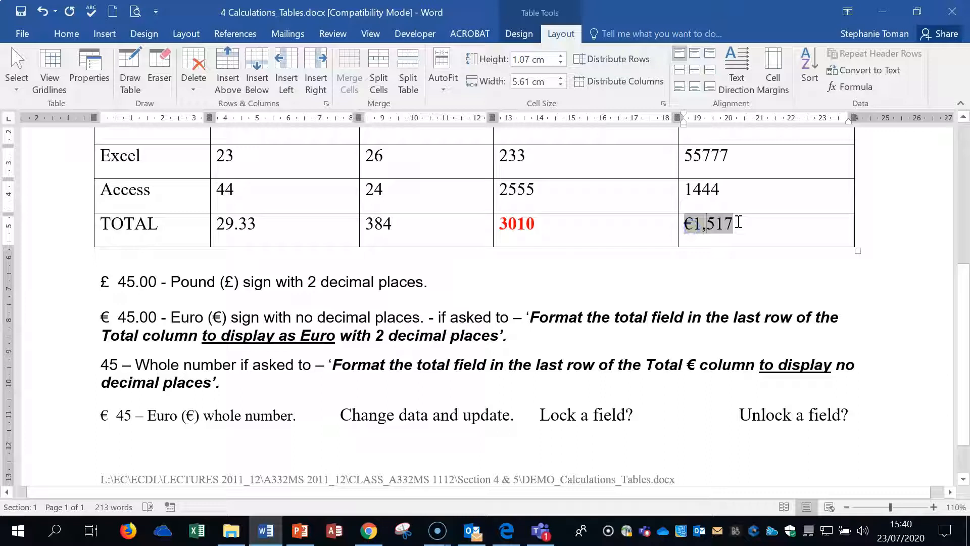
right_click(713, 225)
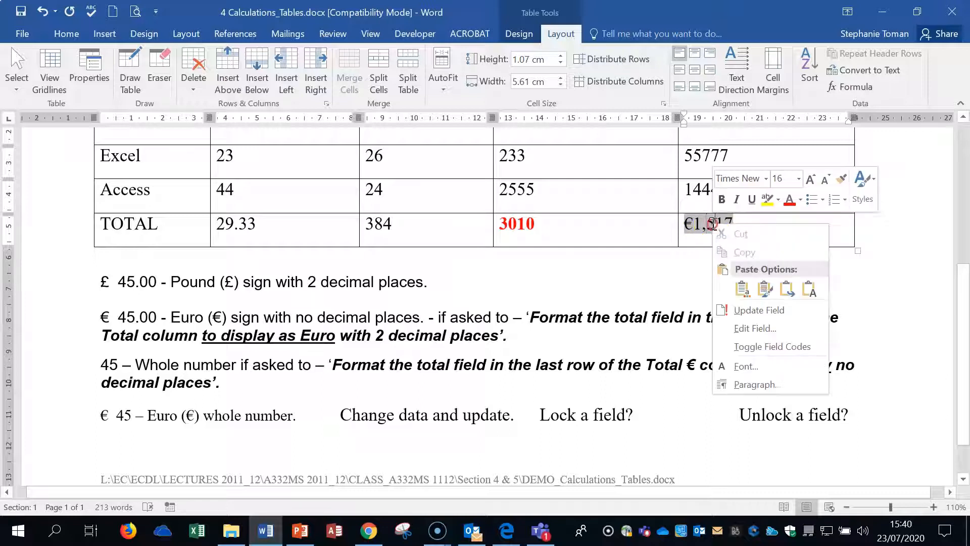
left_click(767, 327)
left_click(760, 310)
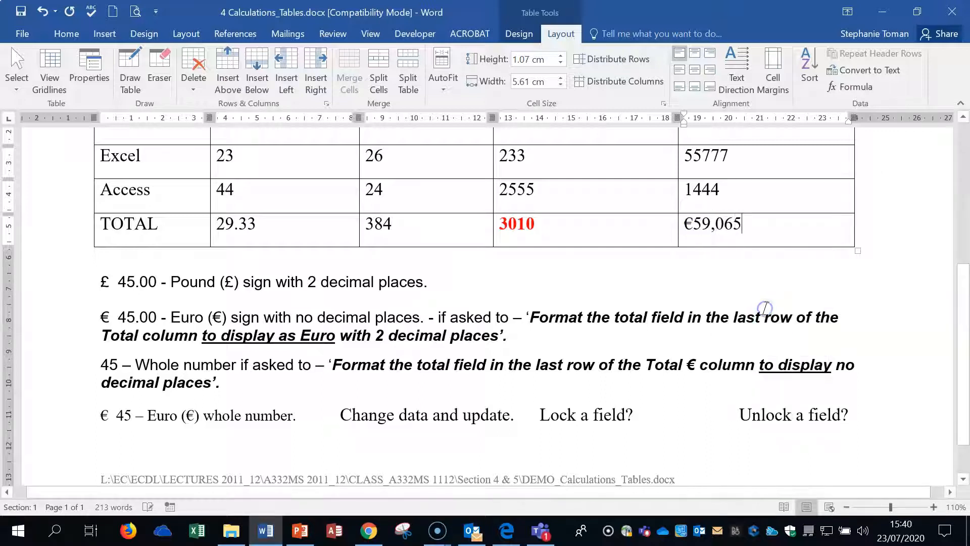
Step: Lock the Total € total field again and check its update command
left_click(700, 226)
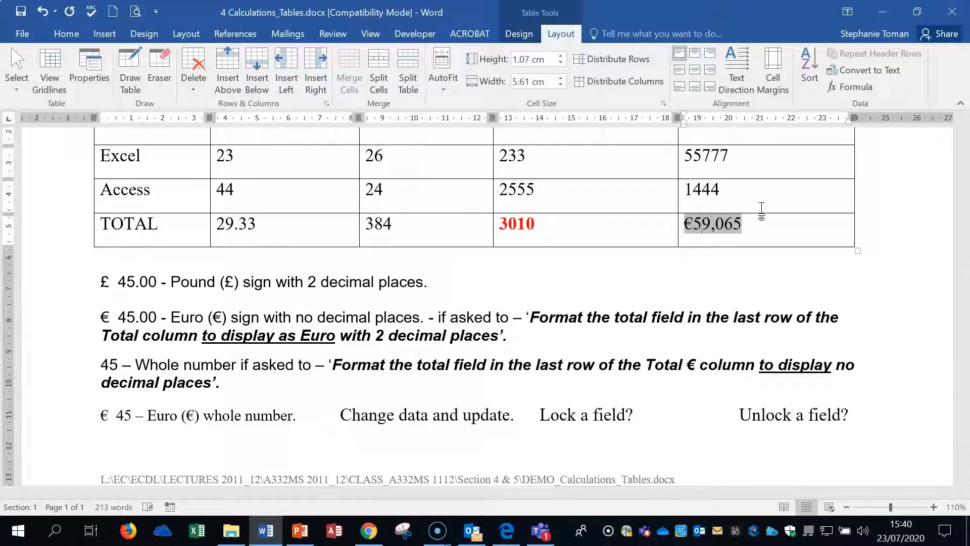
right_click(719, 224)
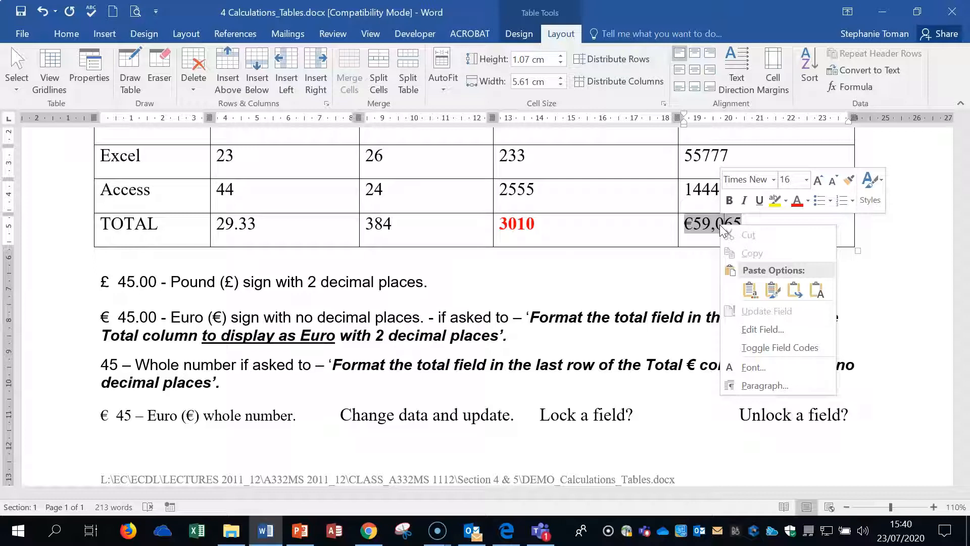
left_click(703, 411)
Step: Close the calculations document without saving and open 5_Table Properties.docx from the 5 Tables folder
scroll(705, 406, "up", 1)
scroll(705, 407, "up", 5)
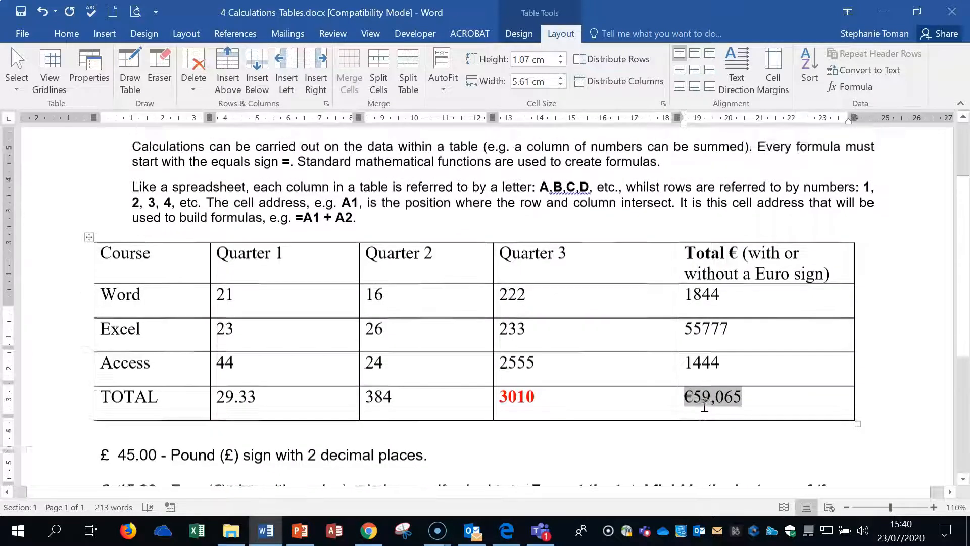
left_click(953, 12)
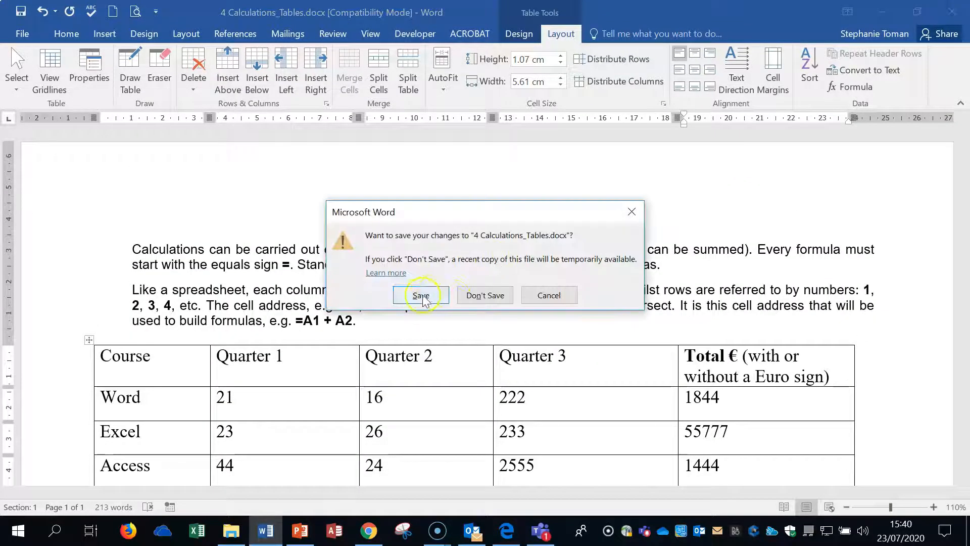
left_click(483, 297)
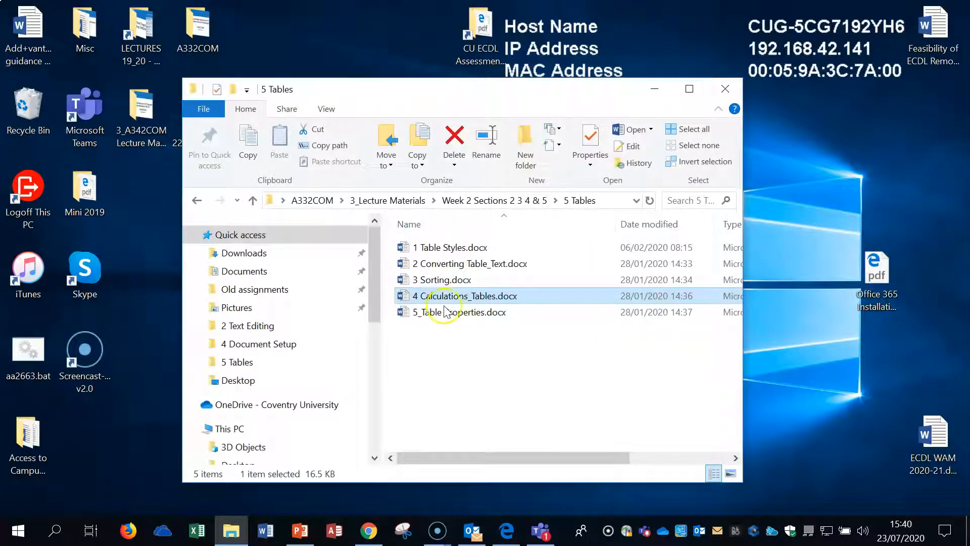
double_click(448, 312)
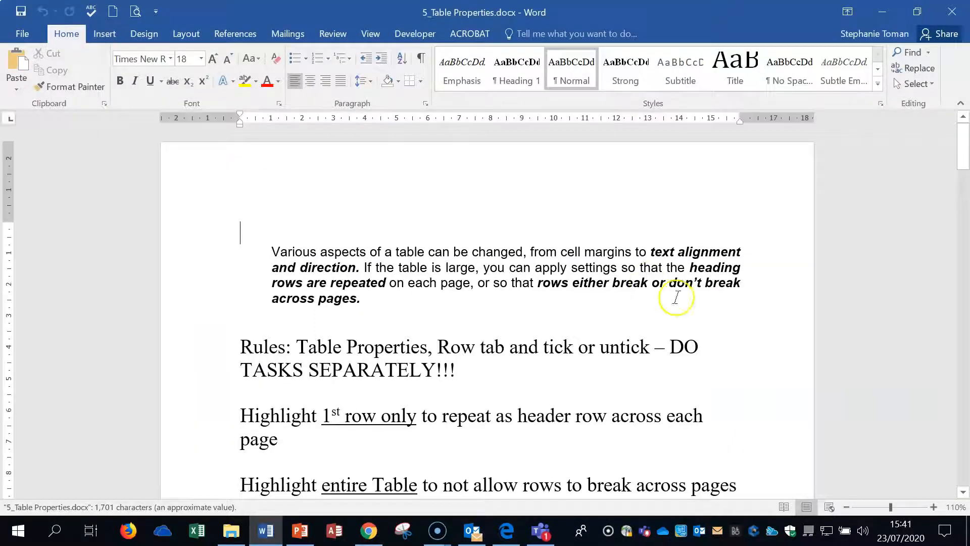
Step: Review the header row and page break rules, and examine the staff table's heading row and how the table continues across pages
scroll(771, 340, "down", 2)
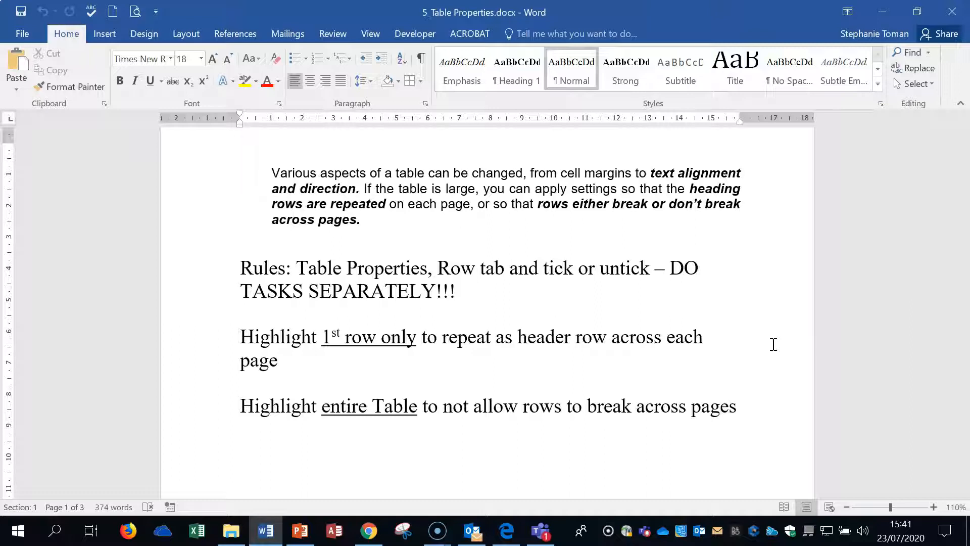
scroll(773, 344, "down", 12)
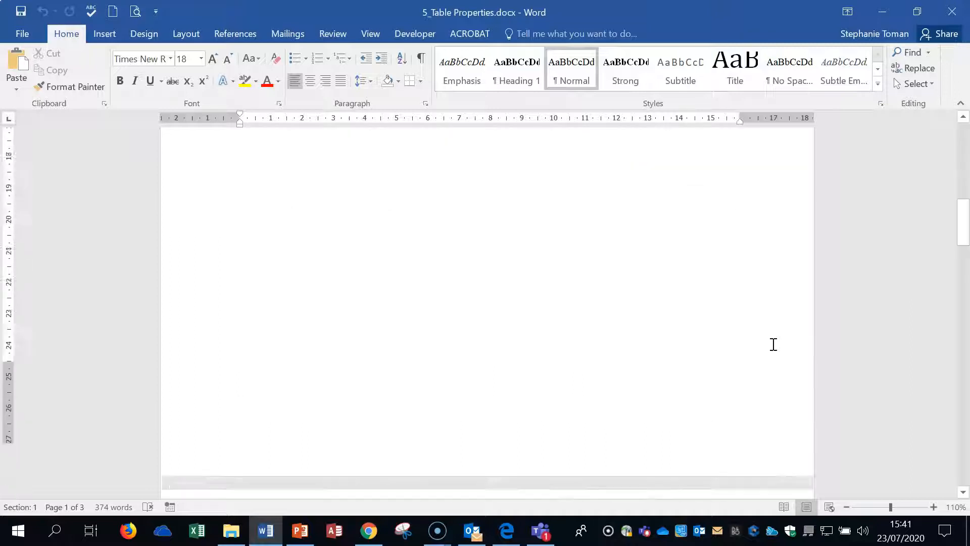
left_click(222, 146)
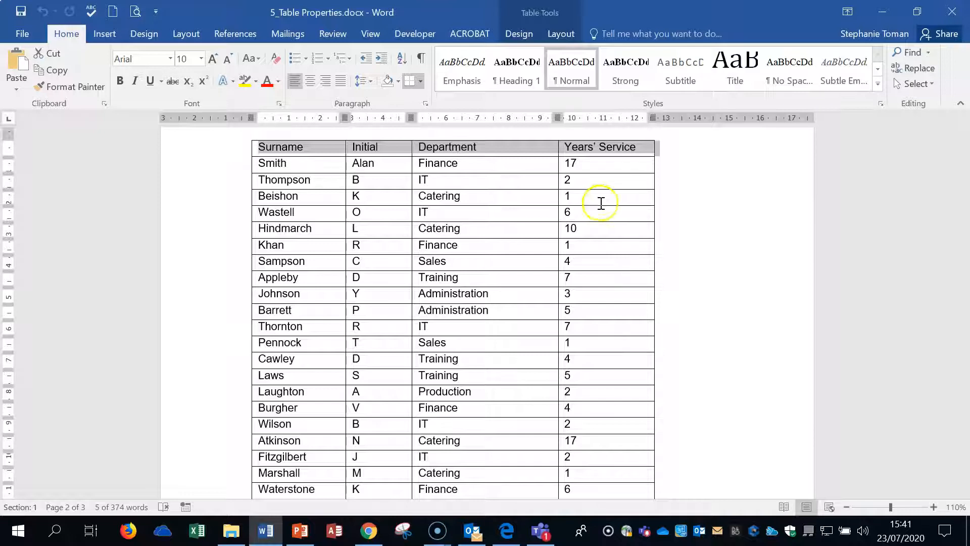
scroll(786, 232, "down", 10)
scroll(786, 232, "up", 5)
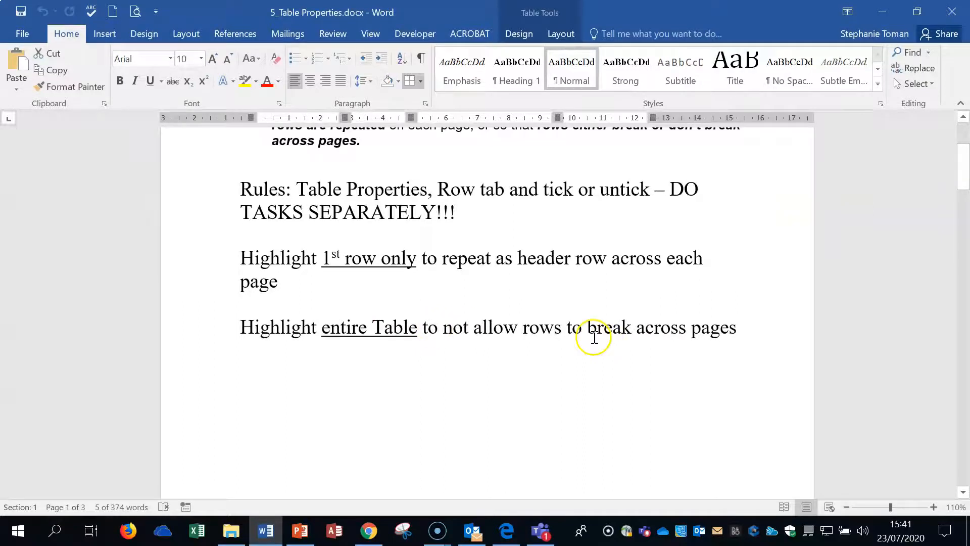
scroll(651, 344, "down", 5)
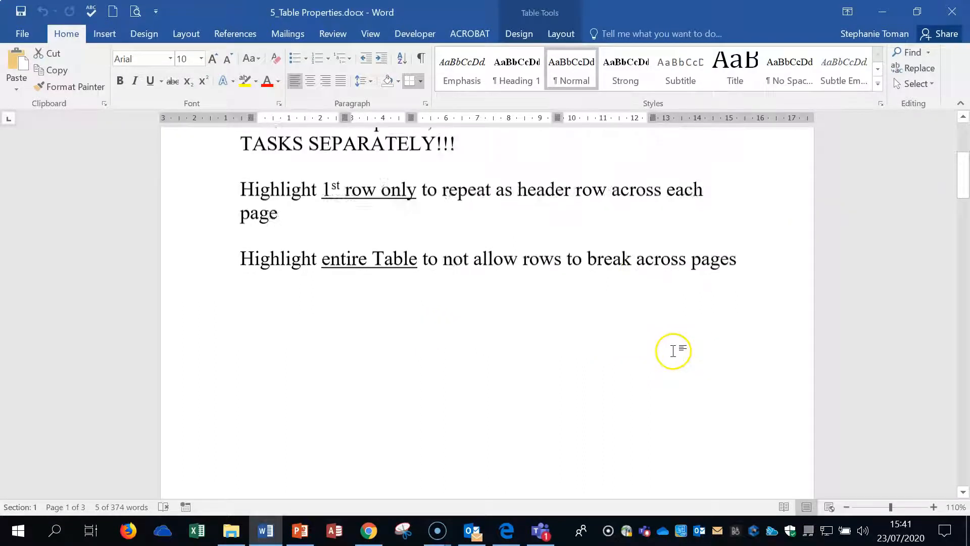
scroll(674, 351, "down", 20)
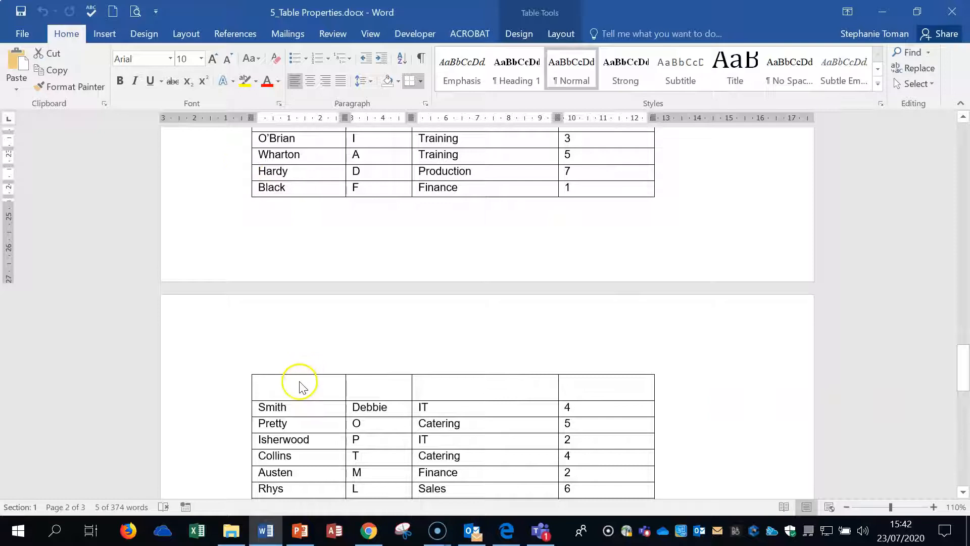
scroll(805, 349, "up", 15)
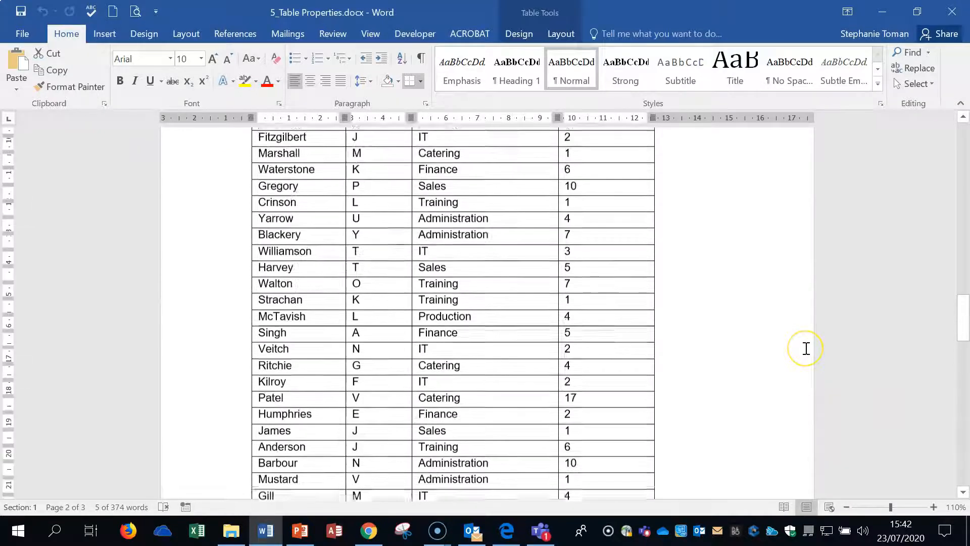
scroll(805, 349, "up", 4)
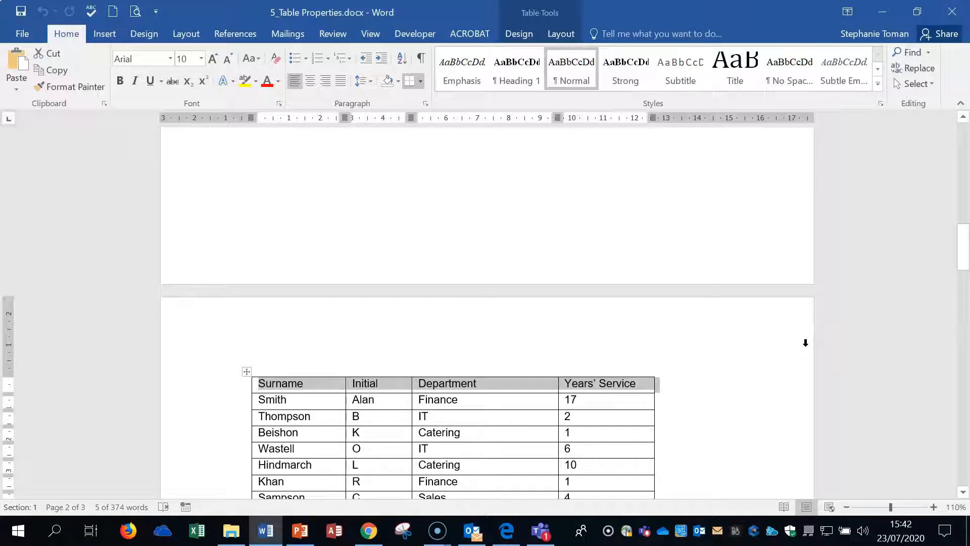
scroll(805, 346, "up", 3)
scroll(805, 347, "down", 3)
scroll(401, 359, "up", 8)
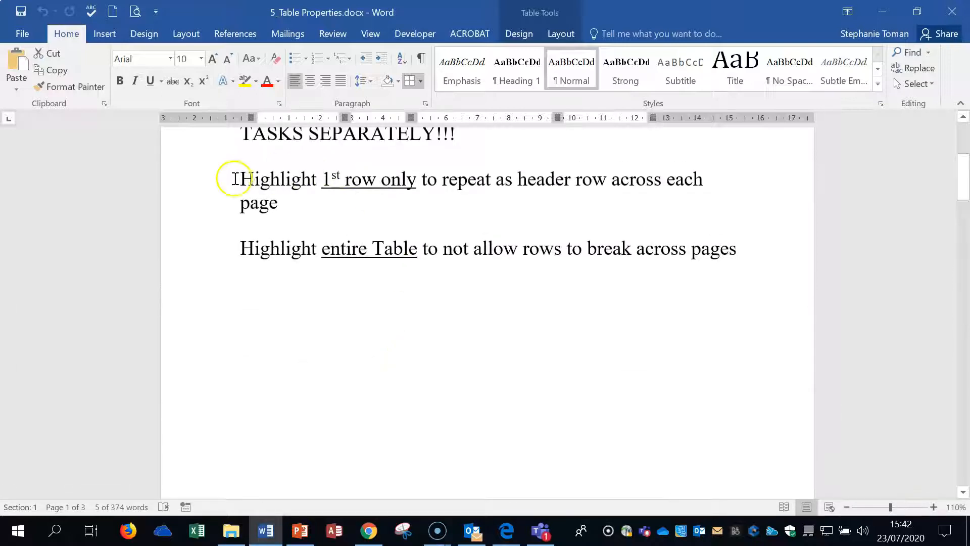
left_click(213, 181)
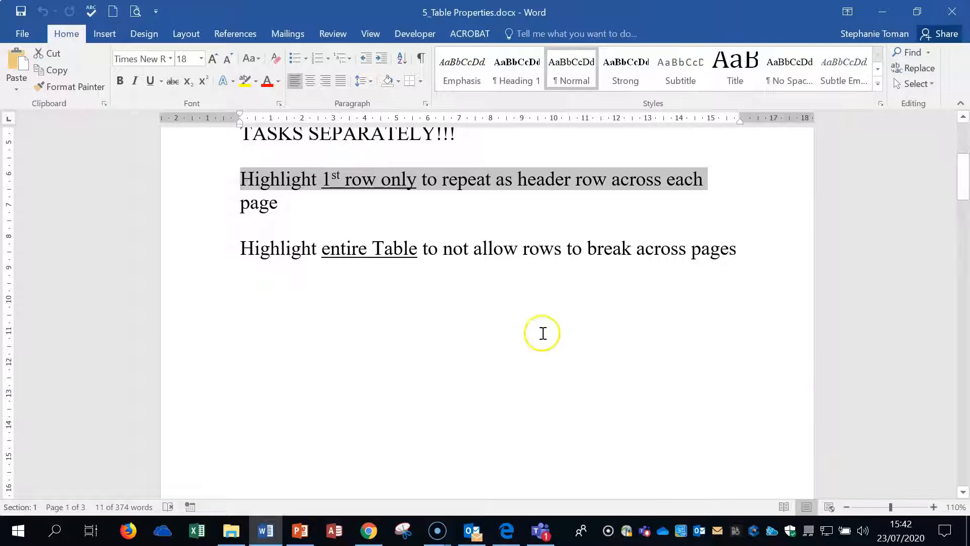
scroll(589, 329, "down", 3)
scroll(589, 330, "up", 3)
scroll(485, 377, "down", 10)
scroll(485, 376, "down", 1)
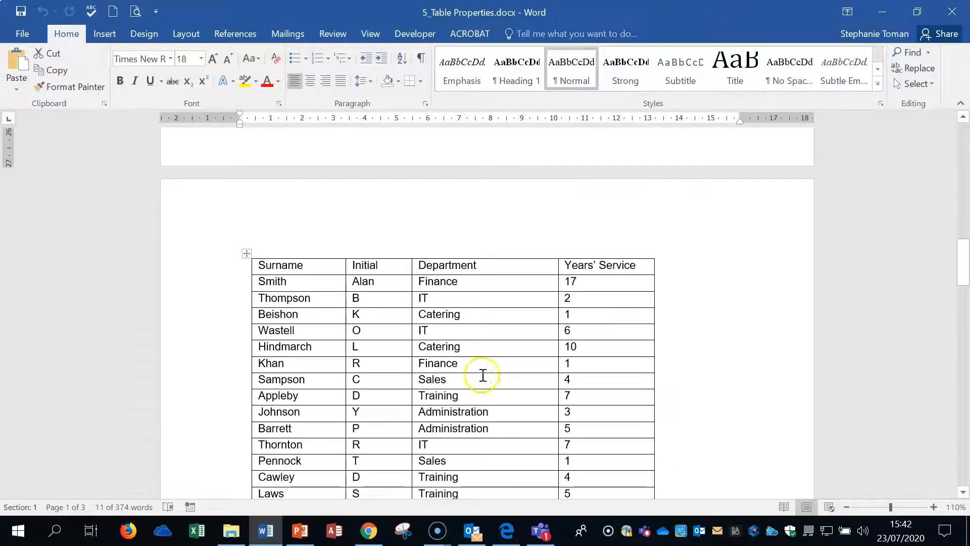
Step: Set only the staff table's first row to repeat as header row at the top of each page
left_click(223, 268)
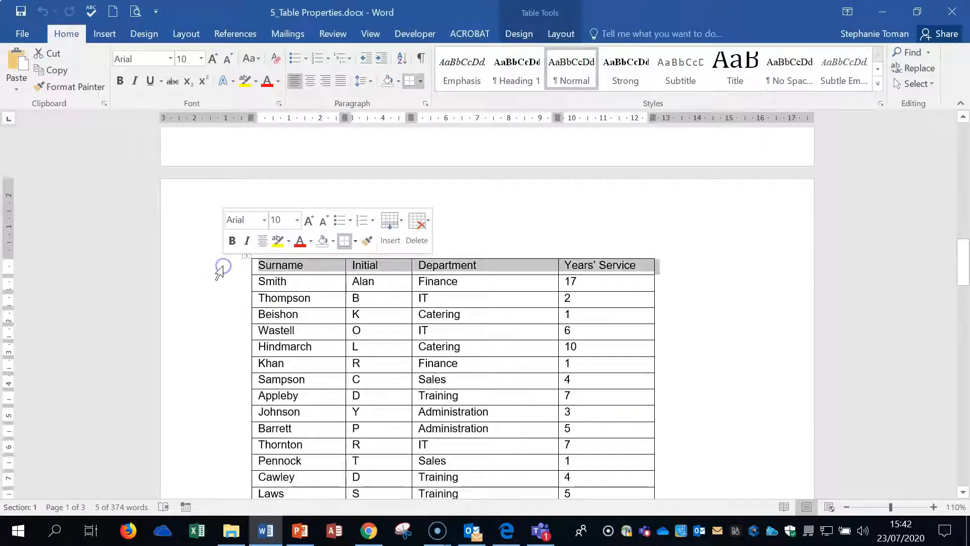
left_click(291, 264)
left_click(240, 260)
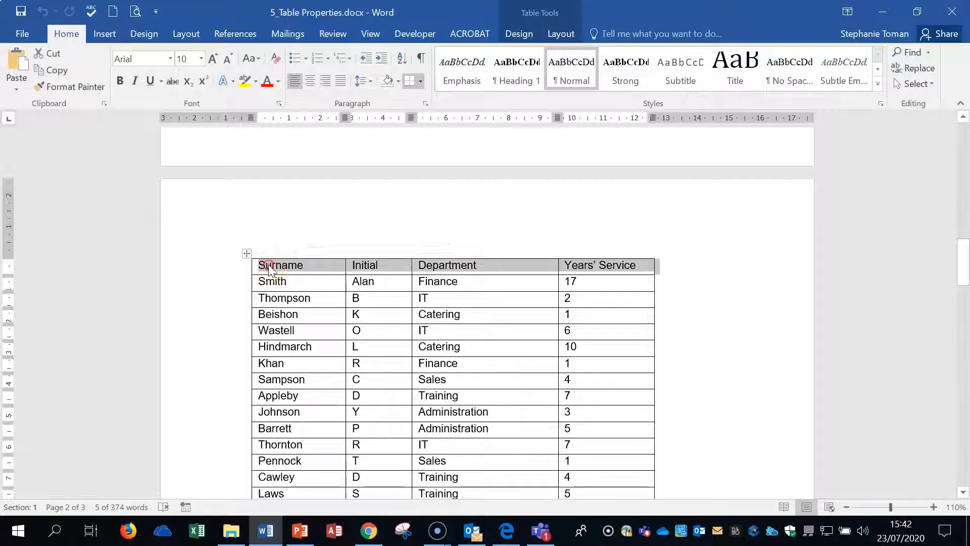
right_click(263, 264)
left_click(327, 477)
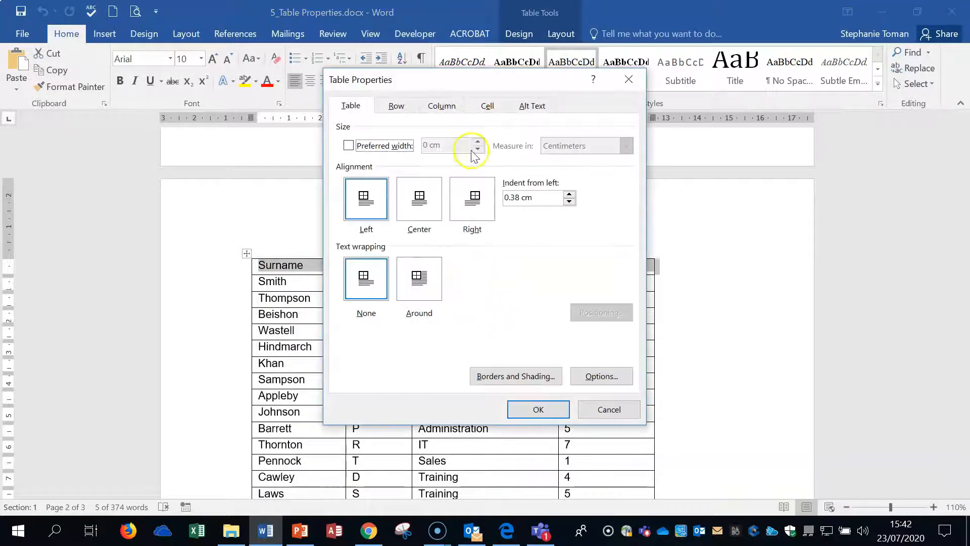
left_click(397, 106)
left_click(361, 212)
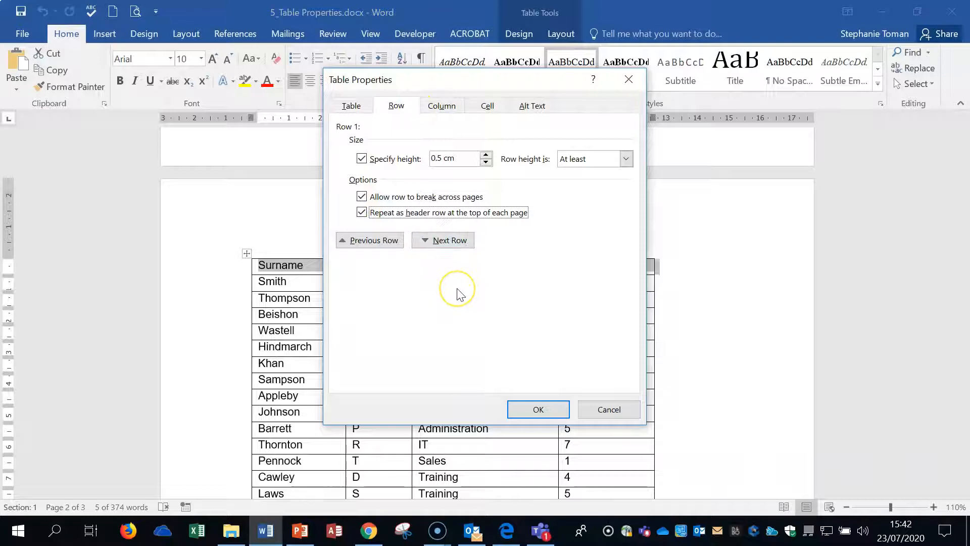
left_click(538, 408)
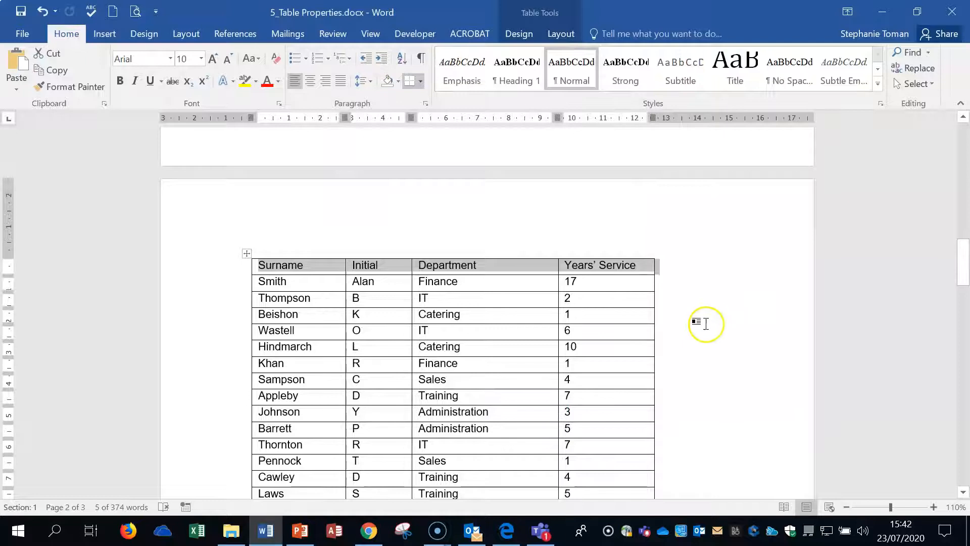
left_click(705, 323)
scroll(704, 322, "down", 5)
scroll(710, 324, "up", 4)
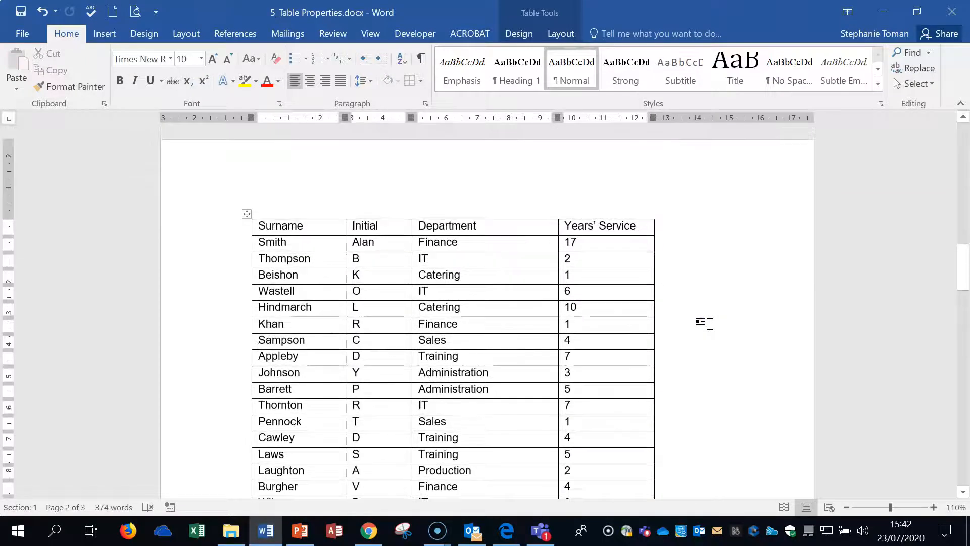
Step: Prevent rows from breaking across pages for the whole staff table and check the row at the page boundary
right_click(246, 215)
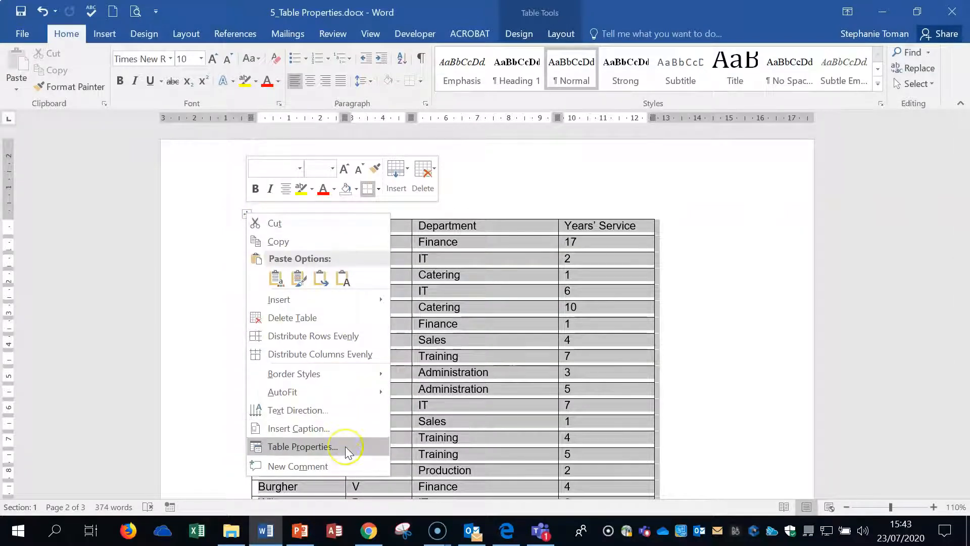
left_click(303, 447)
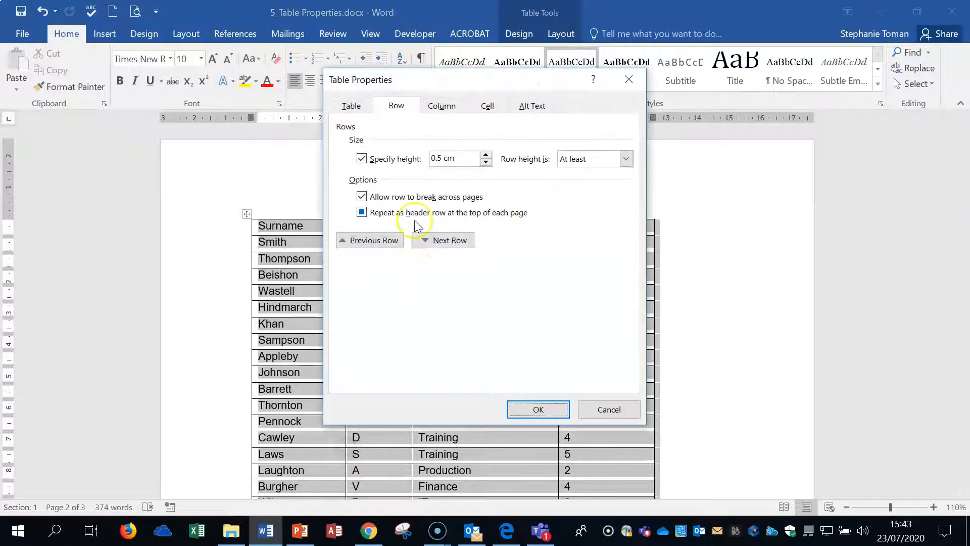
left_click(361, 197)
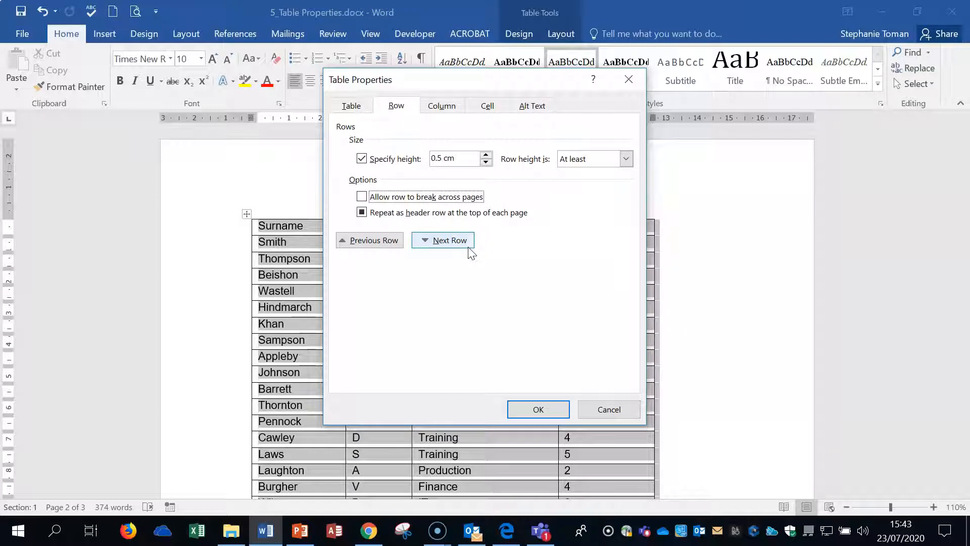
left_click(537, 408)
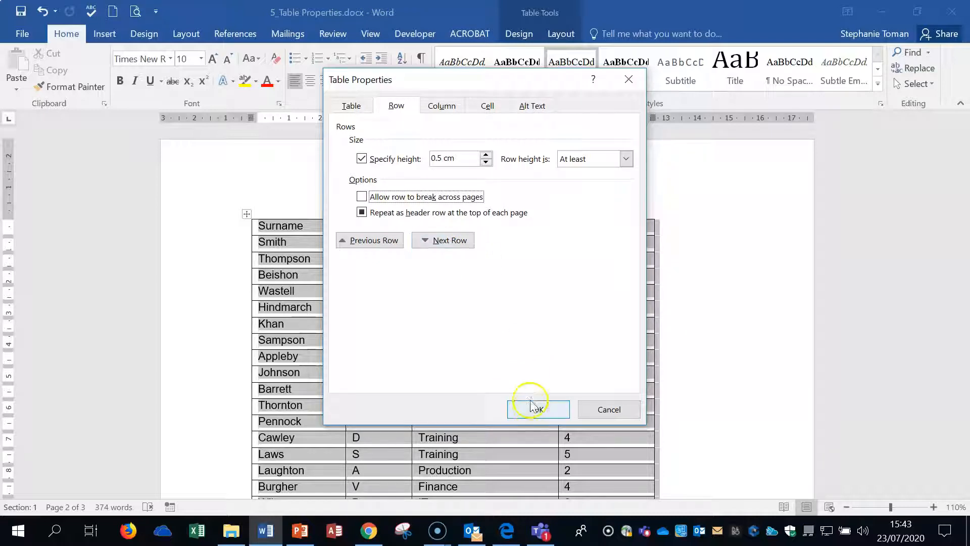
scroll(535, 404, "down", 9)
scroll(566, 399, "down", 5)
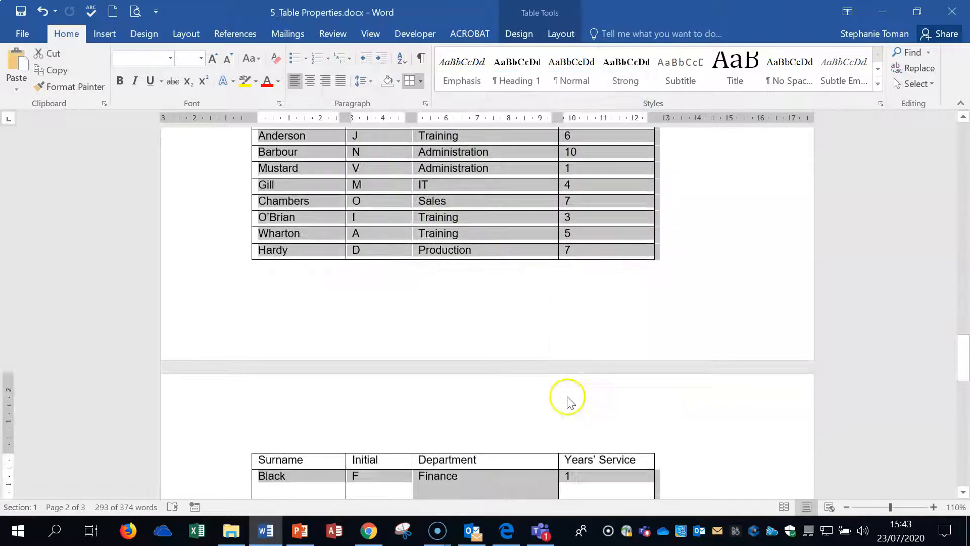
left_click(617, 485)
scroll(620, 483, "down", 1)
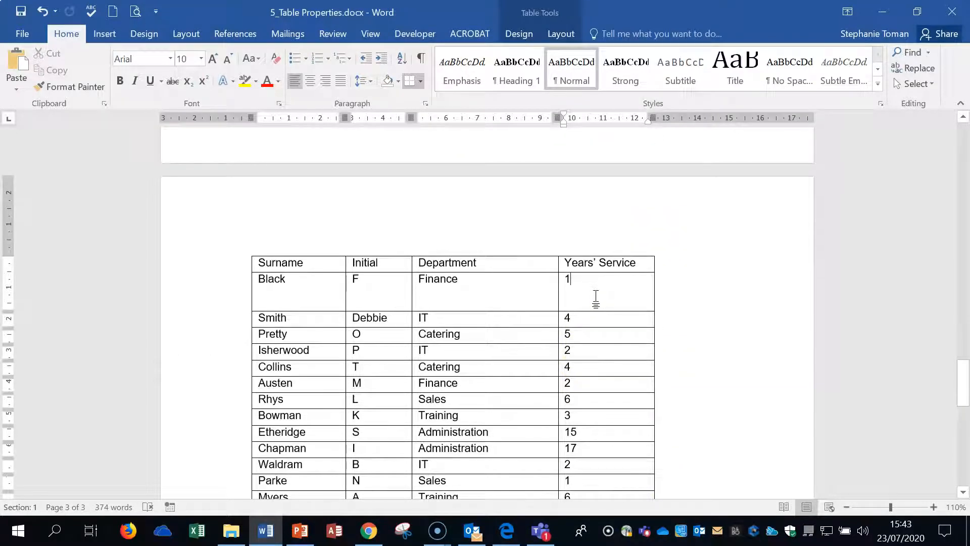
Step: Review the cell properties and cell margin options for the first data row's Surname cell, leaving them unchanged
scroll(595, 297, "up", 10)
scroll(596, 297, "up", 10)
left_click(317, 284)
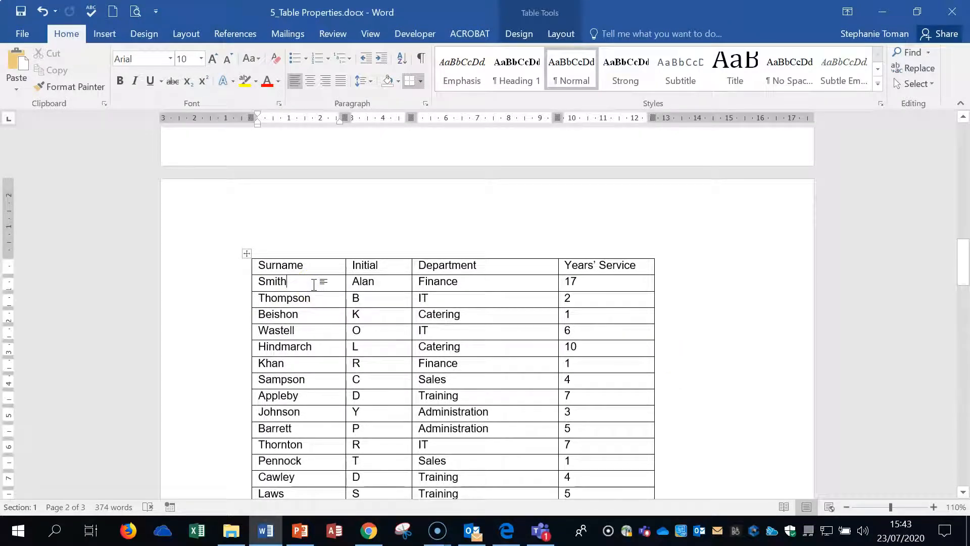
left_click(298, 285)
right_click(300, 282)
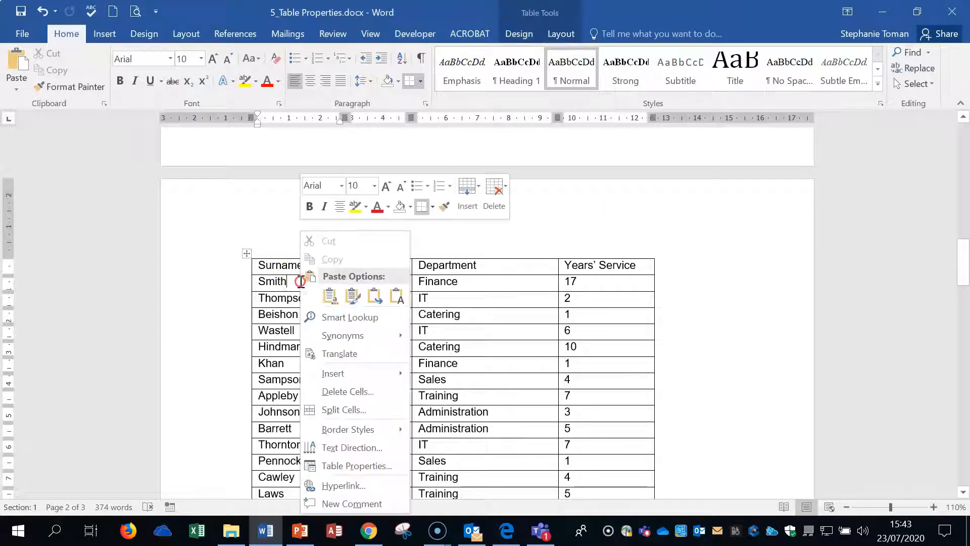
left_click(354, 465)
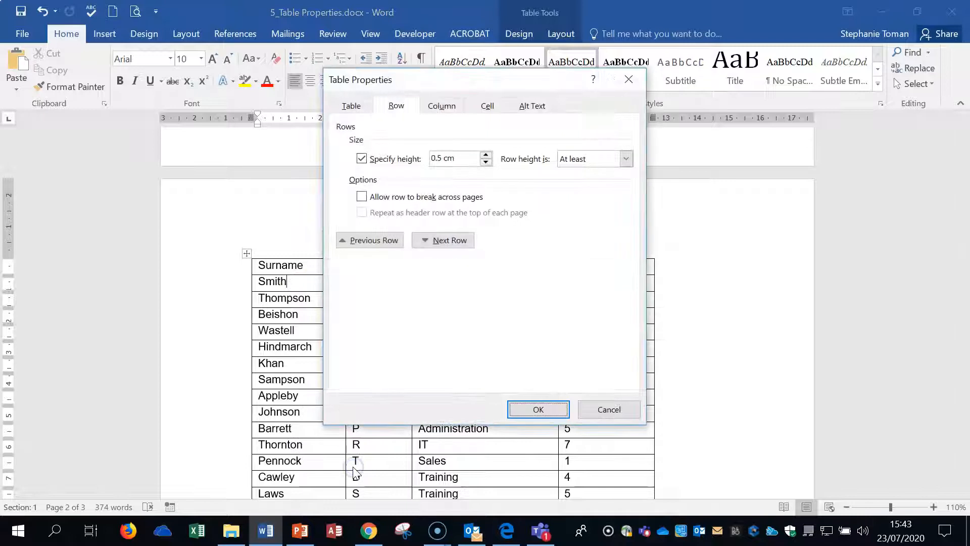
left_click(487, 106)
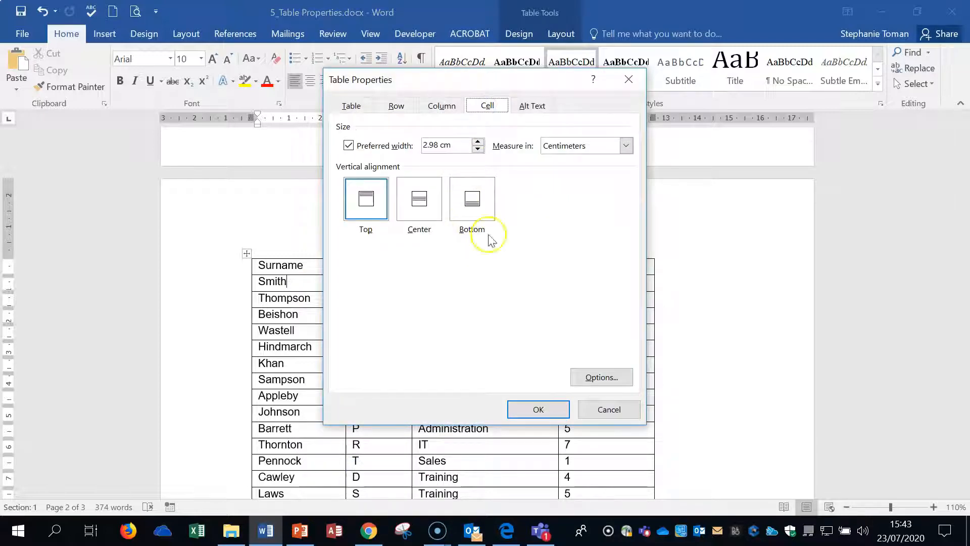
left_click(616, 378)
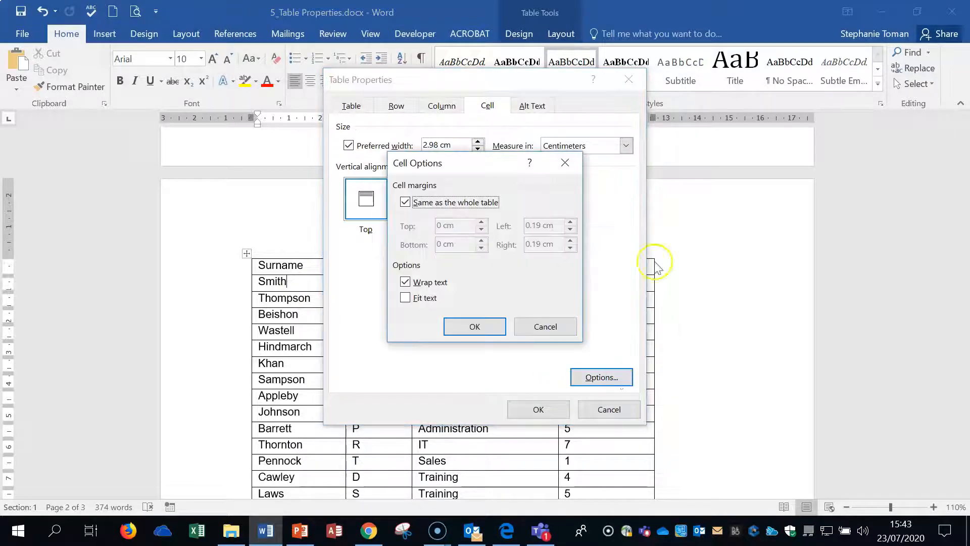
left_click_drag(490, 221, 617, 237)
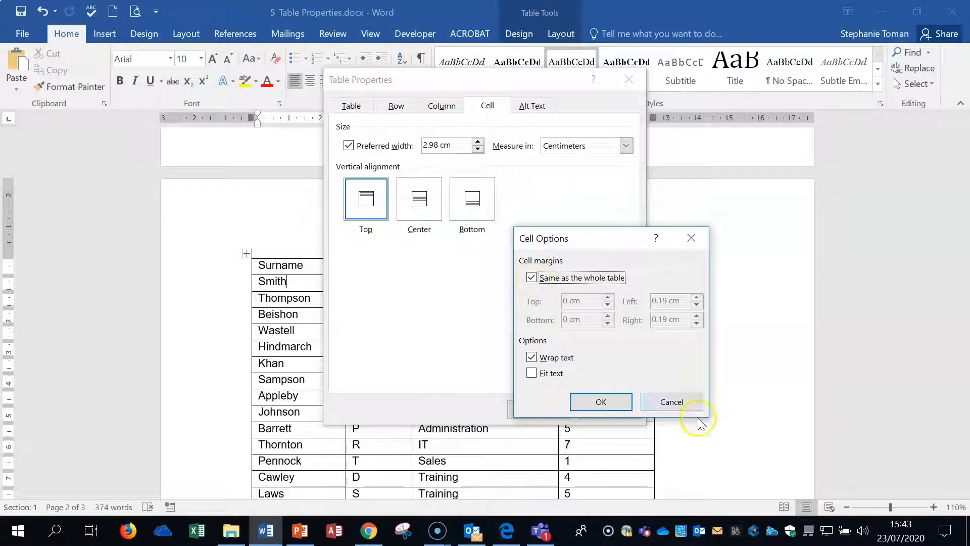
left_click(677, 402)
left_click(627, 81)
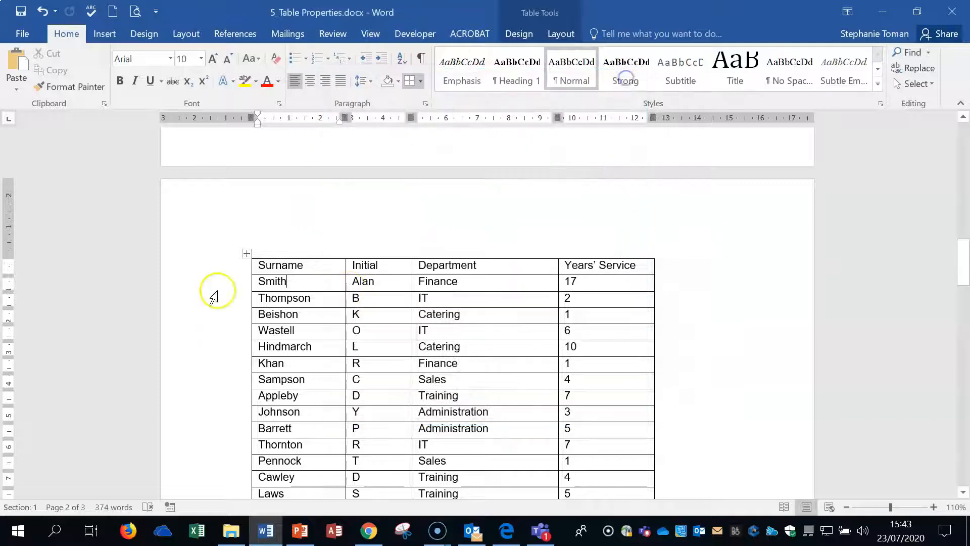
Step: Give the staff table's header row its own cell margins instead of the whole table's, with a 1.2 cm top margin
left_click(218, 264)
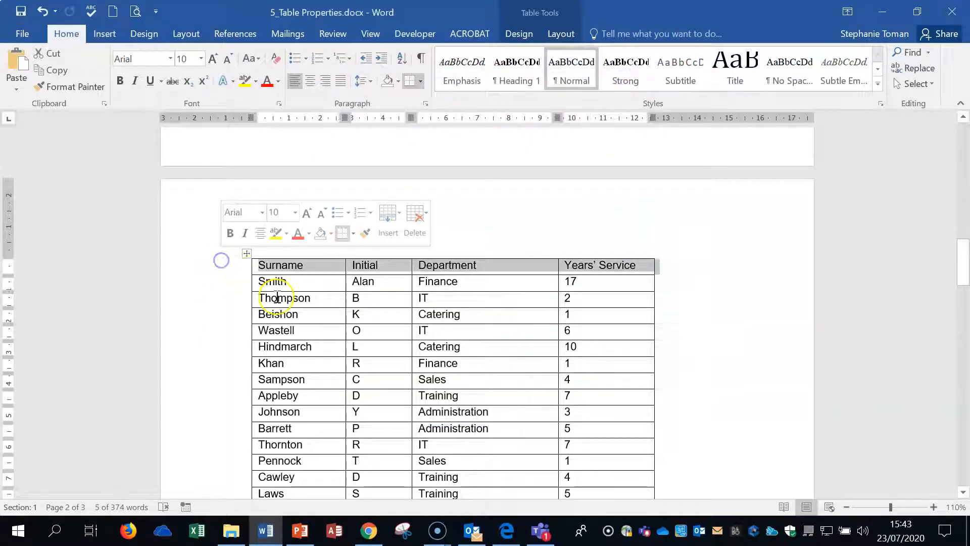
right_click(324, 272)
left_click(410, 478)
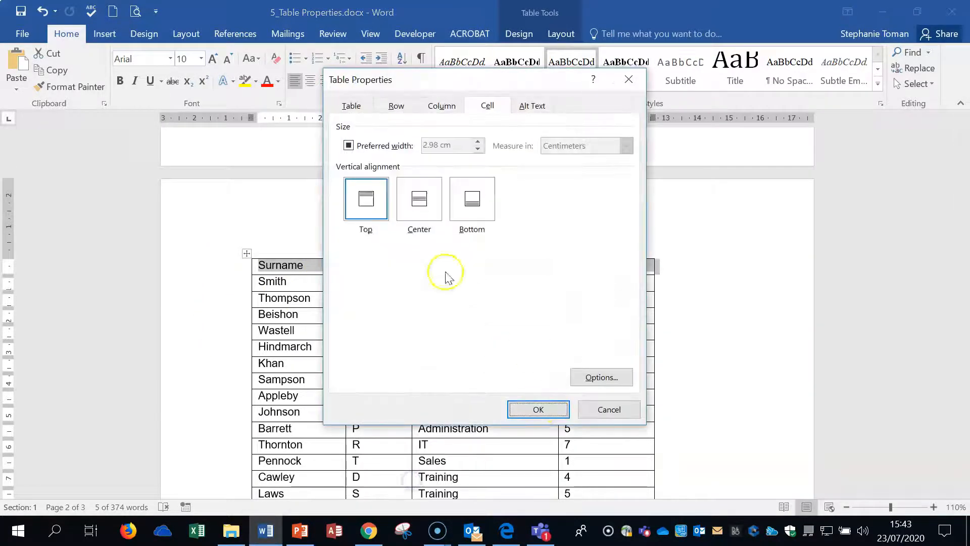
left_click(592, 383)
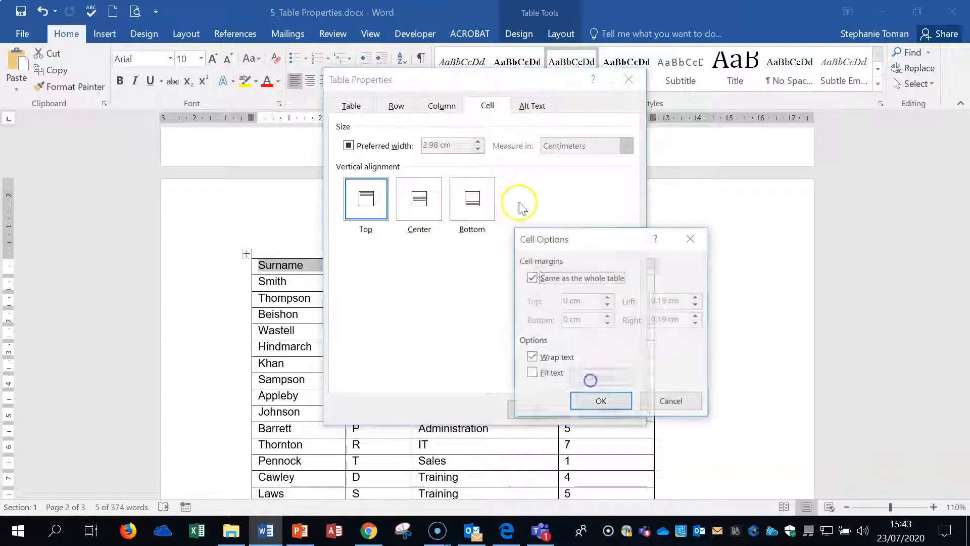
left_click(530, 278)
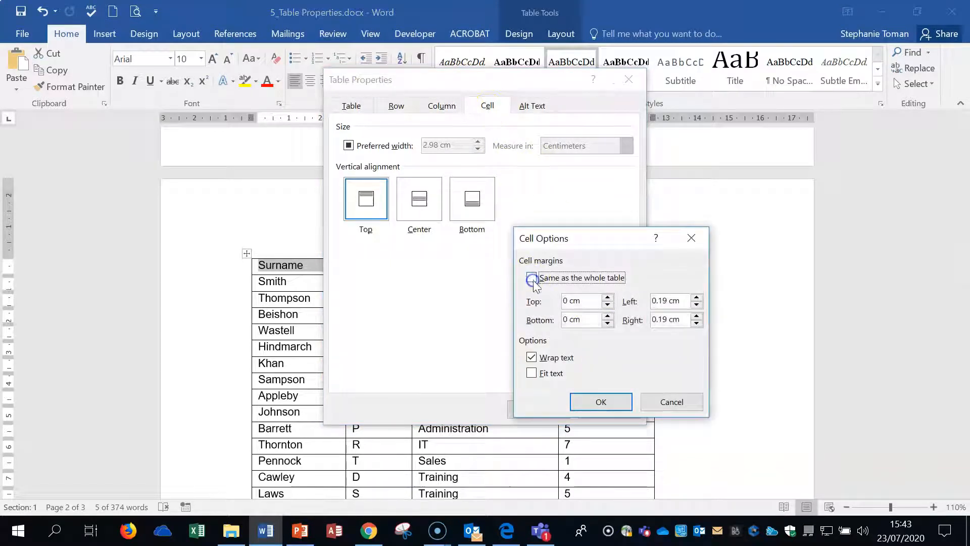
double_click(565, 300)
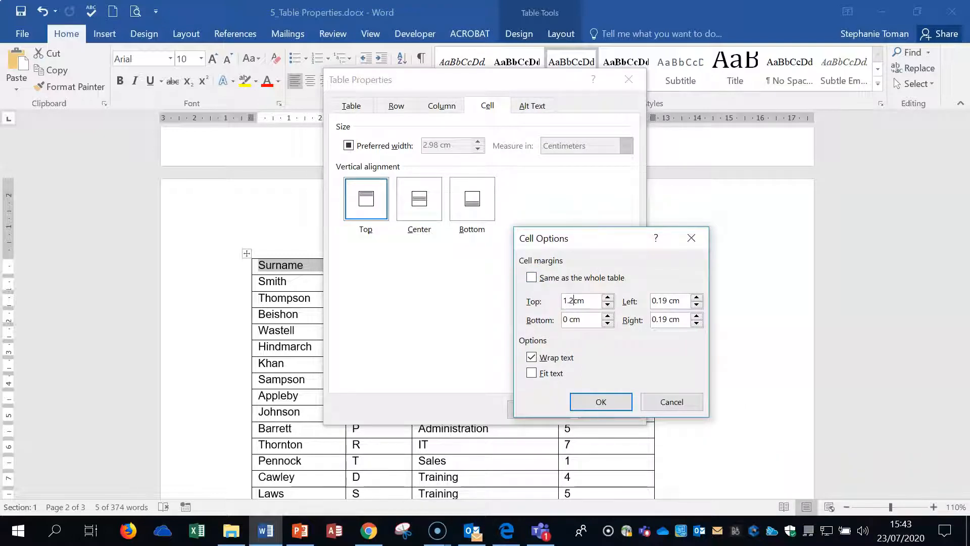
left_click(531, 277)
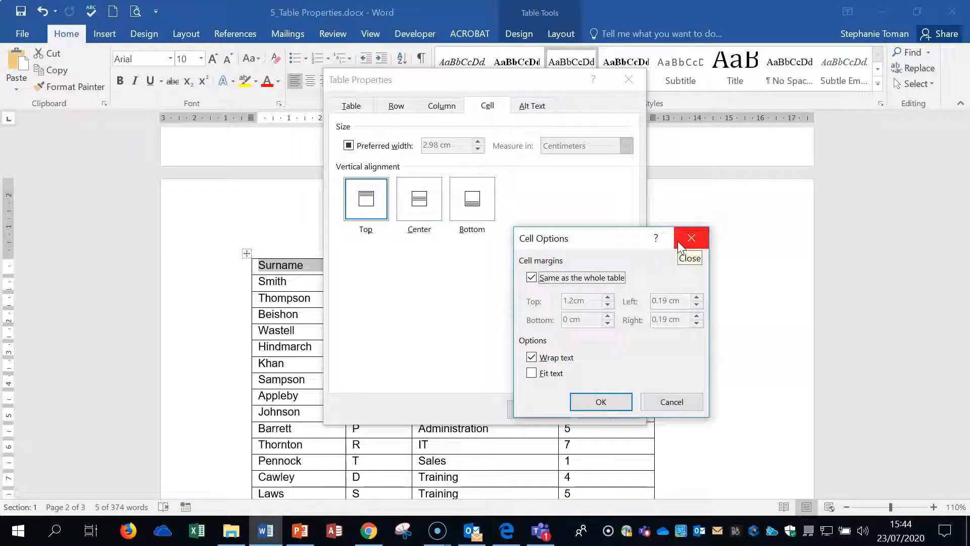
left_click(530, 278)
left_click(584, 297)
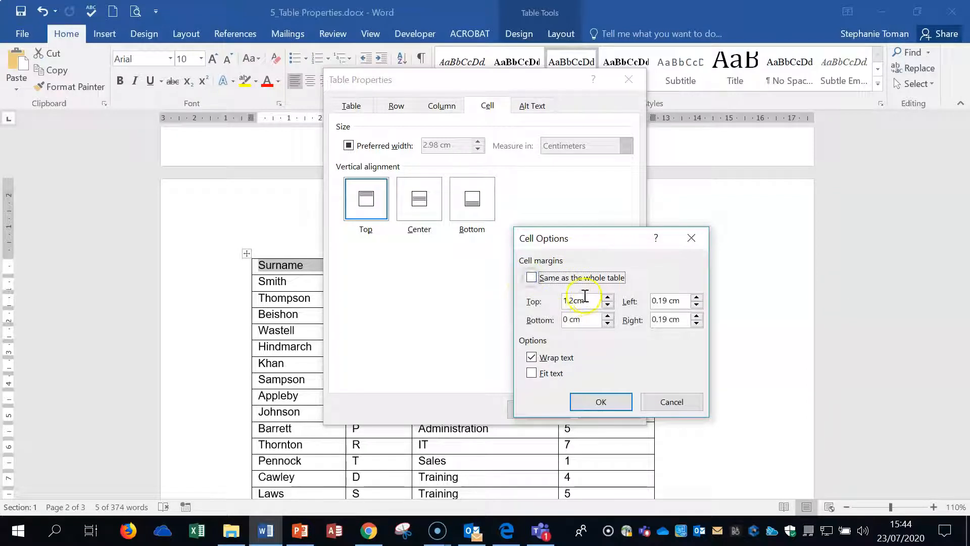
left_click(601, 404)
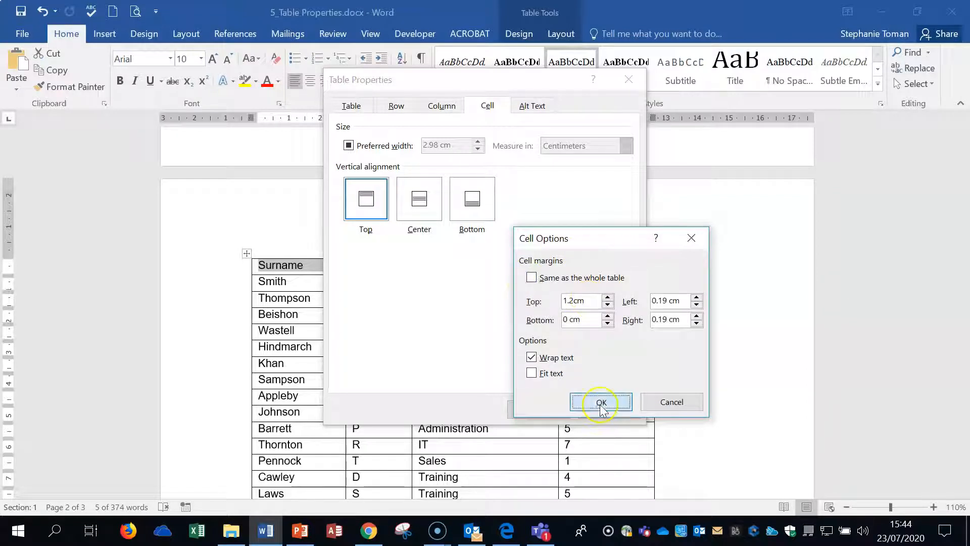
left_click(551, 411)
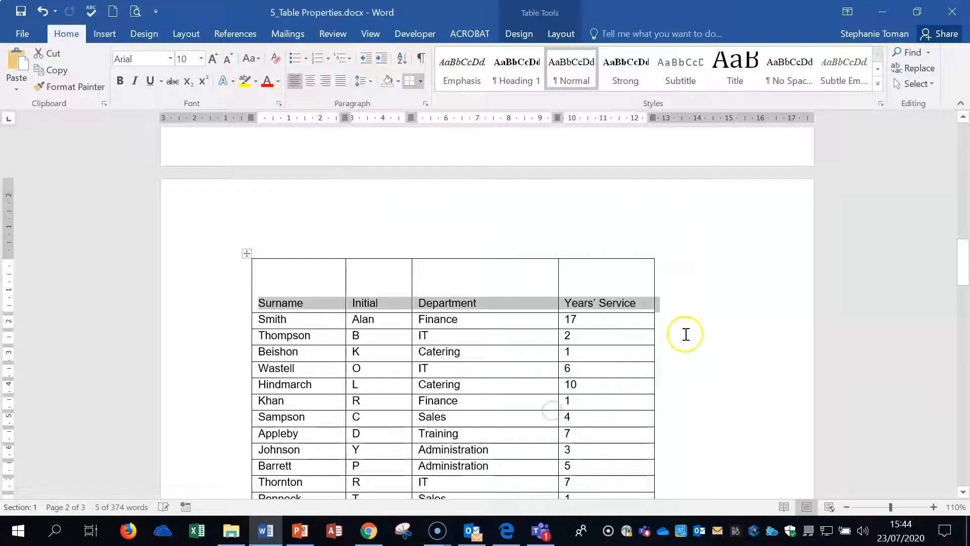
Step: Review the header row's cell margin options and the setting that matches them to the whole table, without applying changes
right_click(325, 284)
left_click(358, 245)
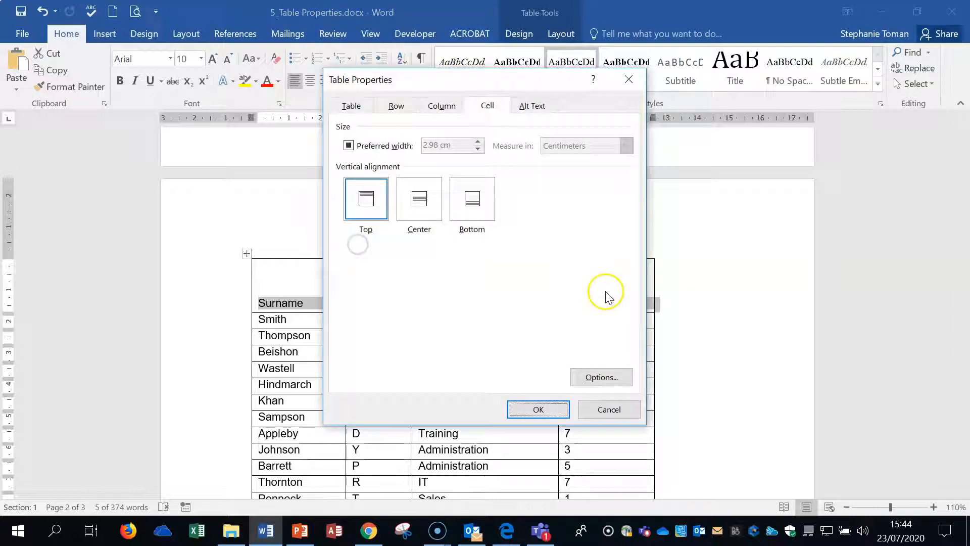
left_click(596, 377)
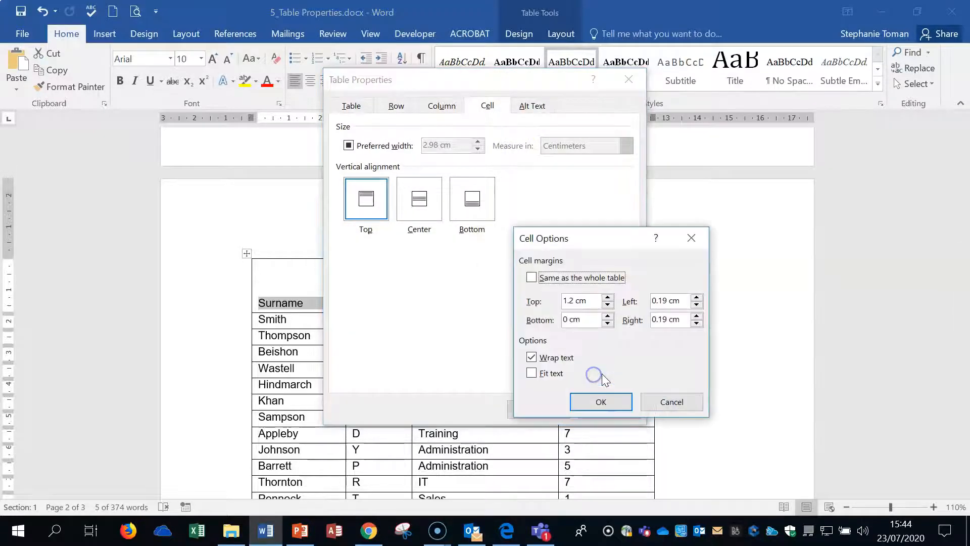
left_click(531, 279)
left_click(531, 279)
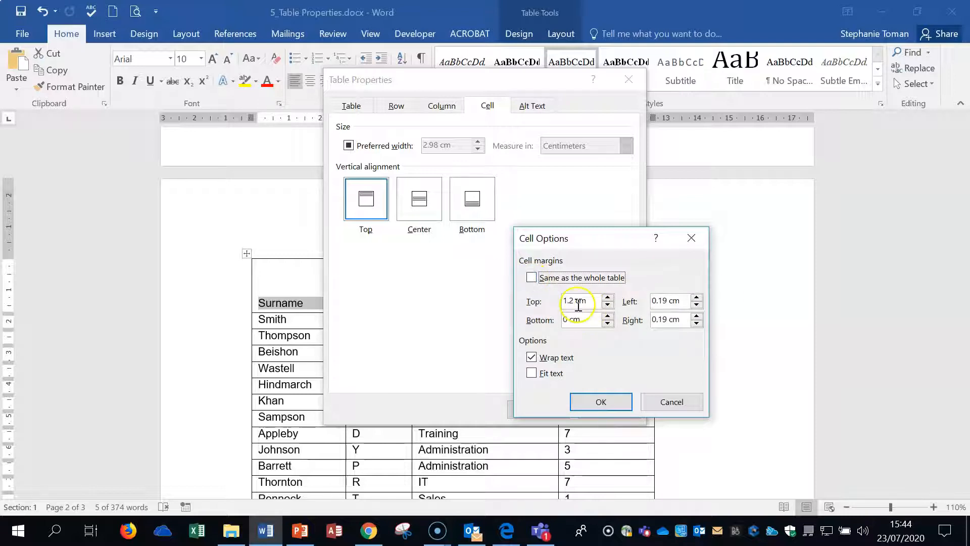
left_click(671, 402)
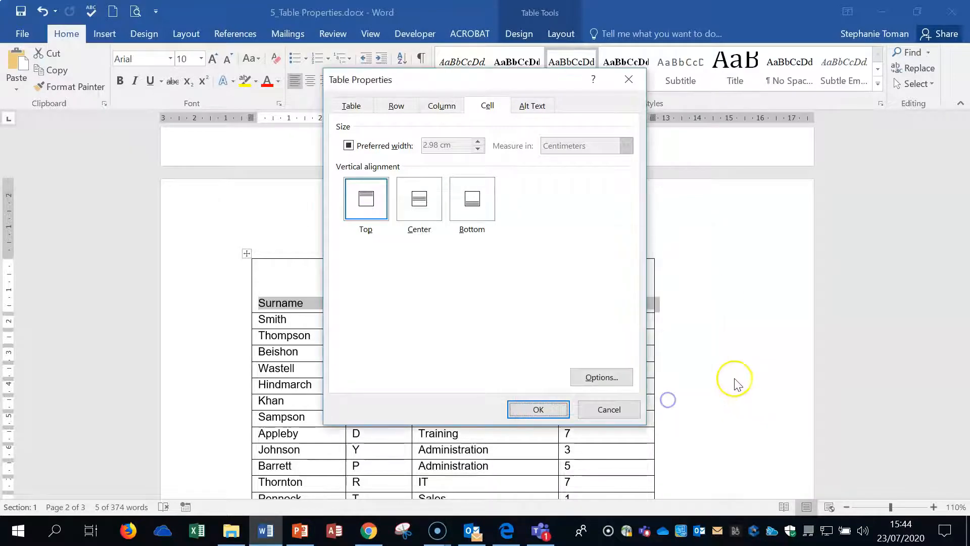
left_click(629, 80)
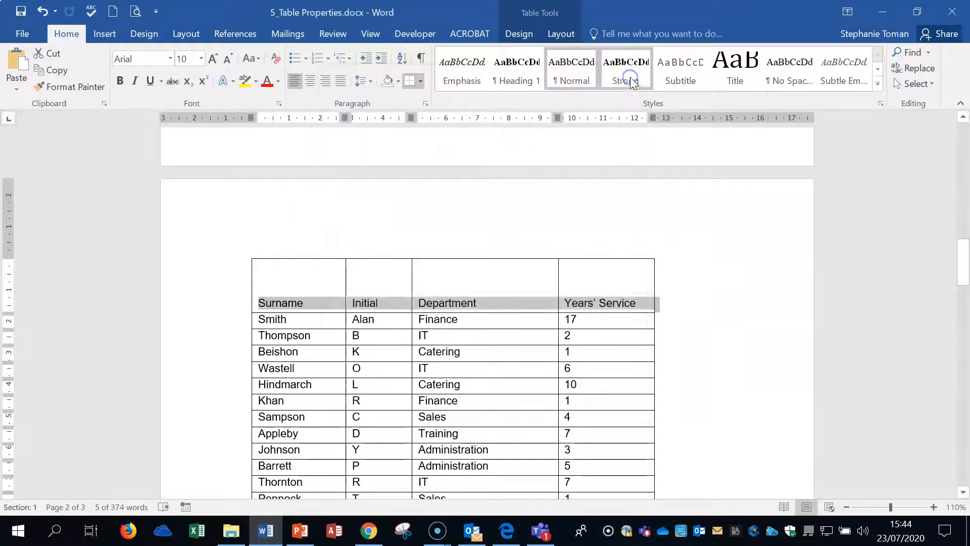
Step: Try bottom vertical alignment in the header row's cell properties, check its cell margin options, and dismiss them without applying
left_click(562, 34)
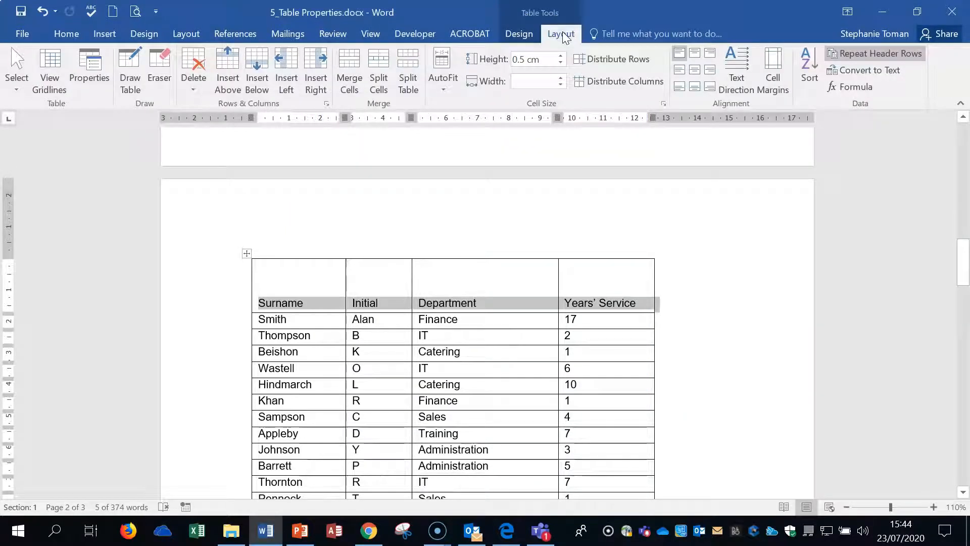
left_click(665, 104)
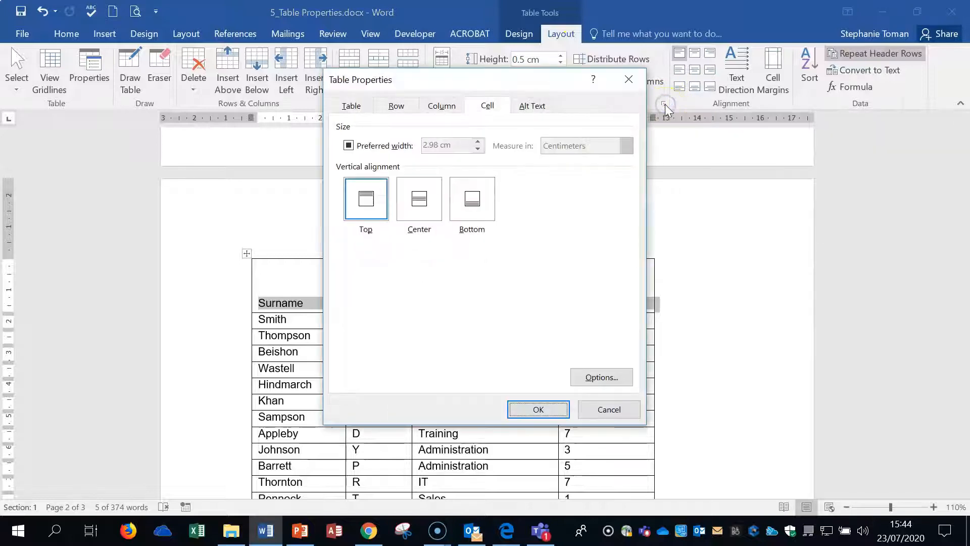
left_click_drag(551, 103, 759, 110)
left_click(687, 237)
left_click(812, 405)
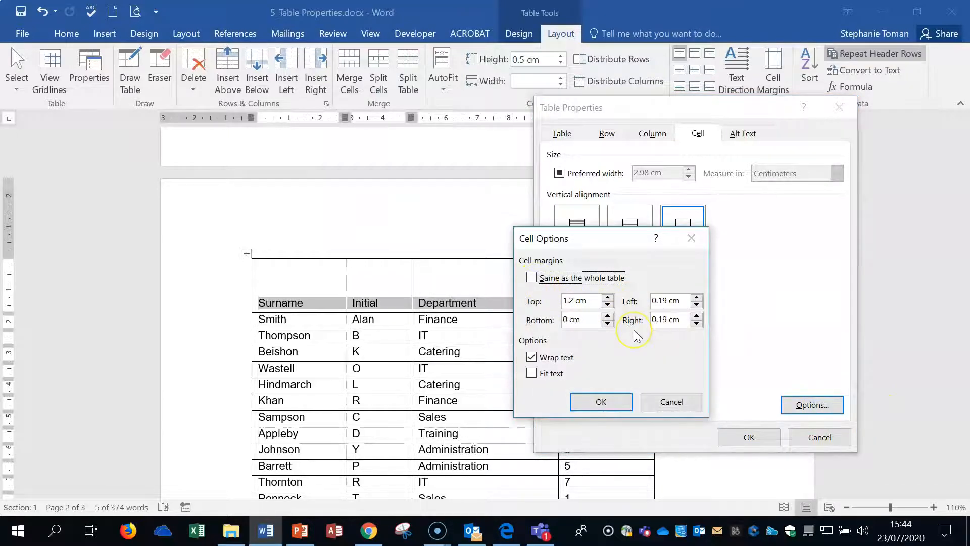
left_click(691, 238)
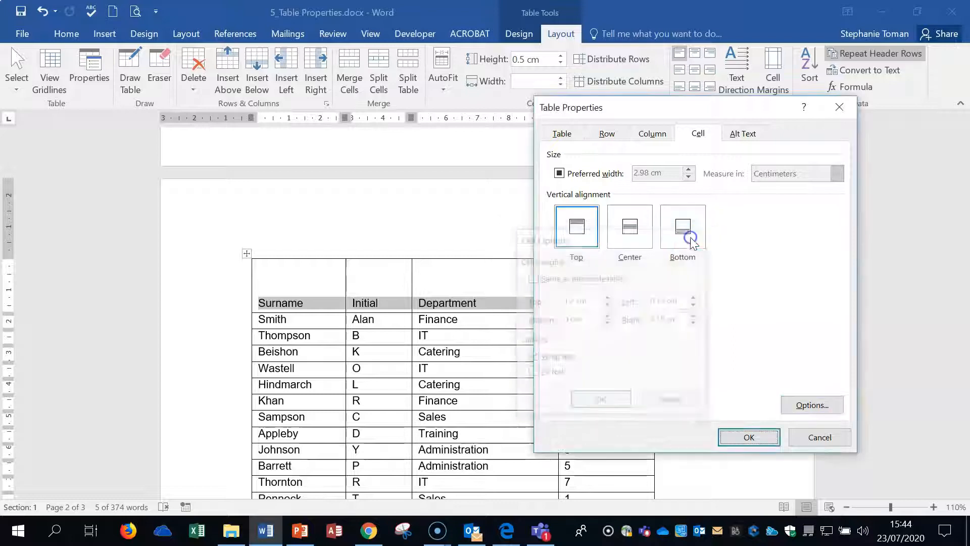
left_click(839, 107)
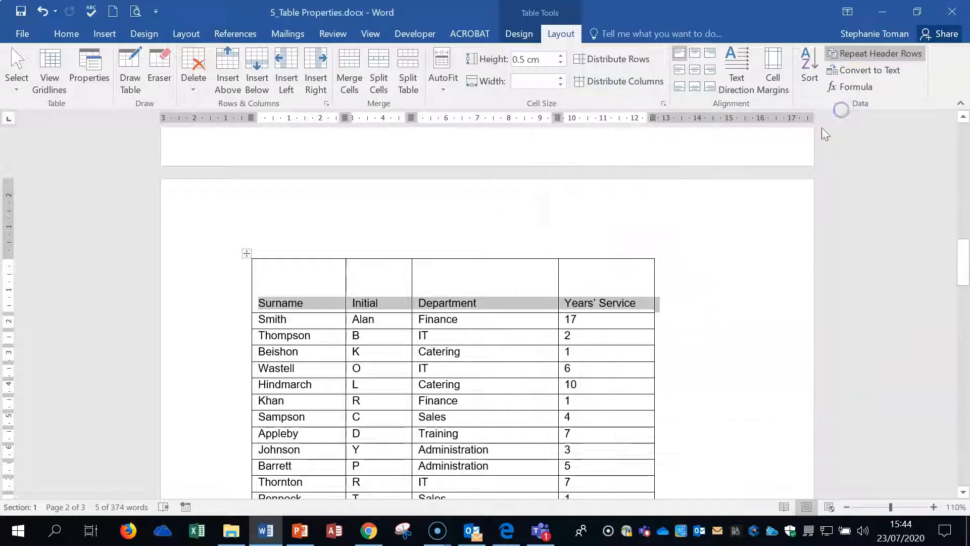
Step: Look through the staff table across its pages and close 5_Table Properties.docx without saving
left_click(735, 287)
scroll(760, 258, "down", 10)
scroll(768, 266, "up", 4)
scroll(767, 265, "up", 9)
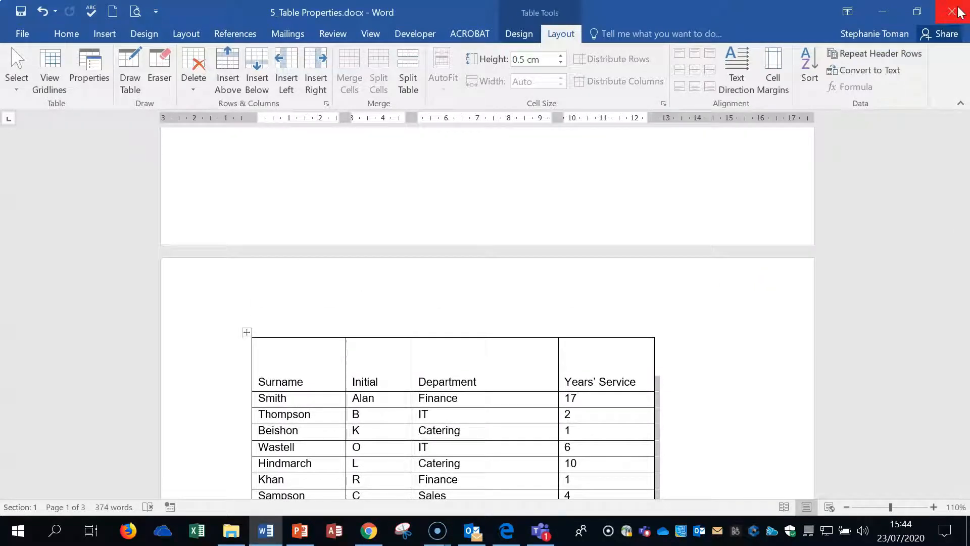
left_click(956, 11)
left_click(489, 294)
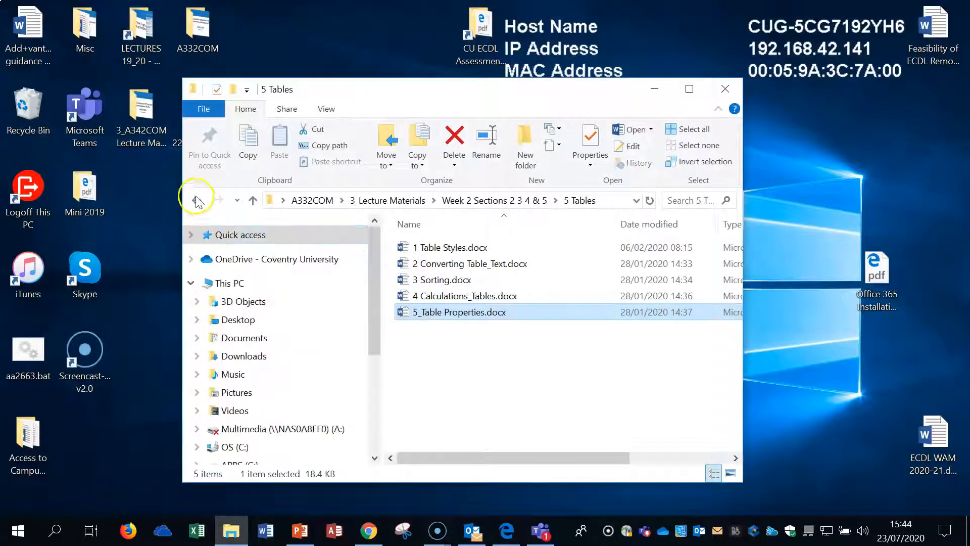
Step: Go back up to the 3_Lecture Materials folder and select the Week 2 Sections 2 3 4 & 5 folder
left_click(196, 198)
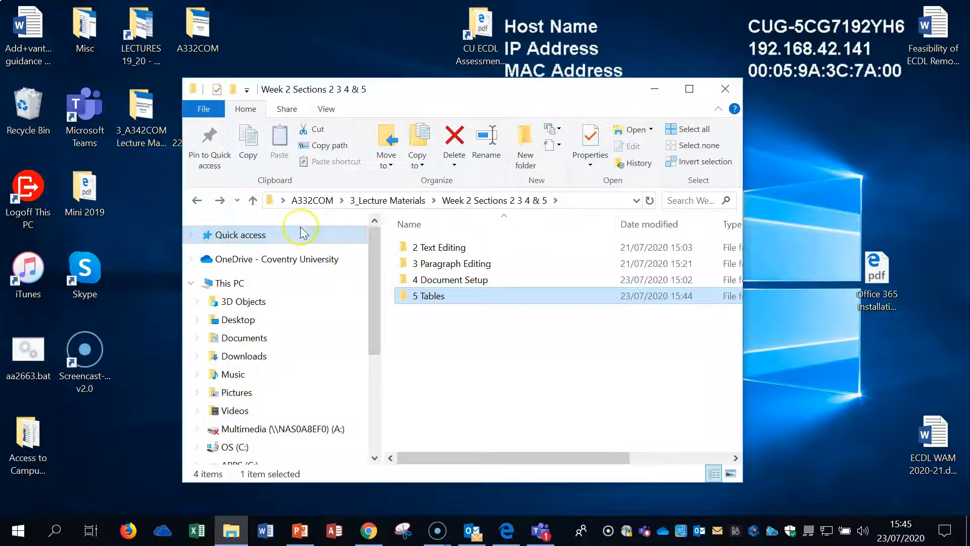
left_click(196, 200)
left_click(509, 263)
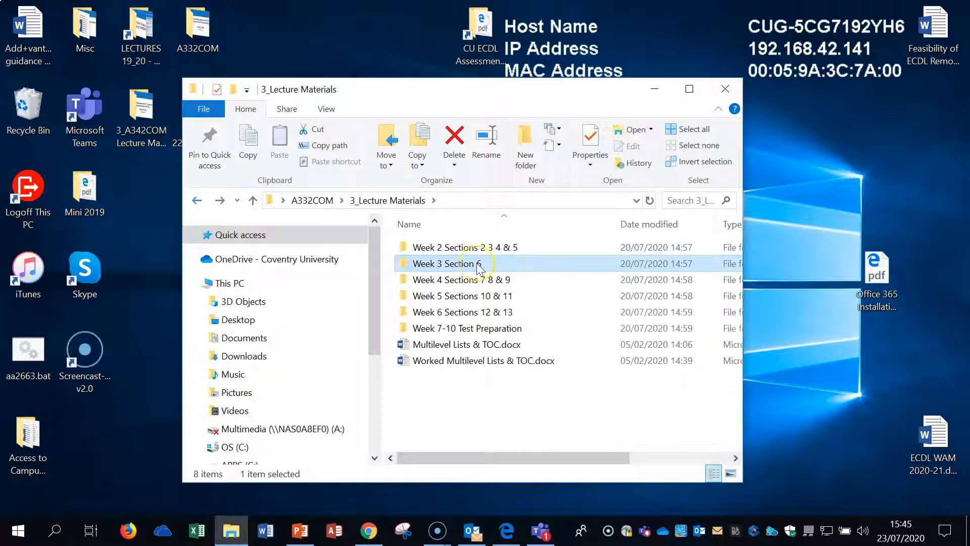
left_click(478, 247)
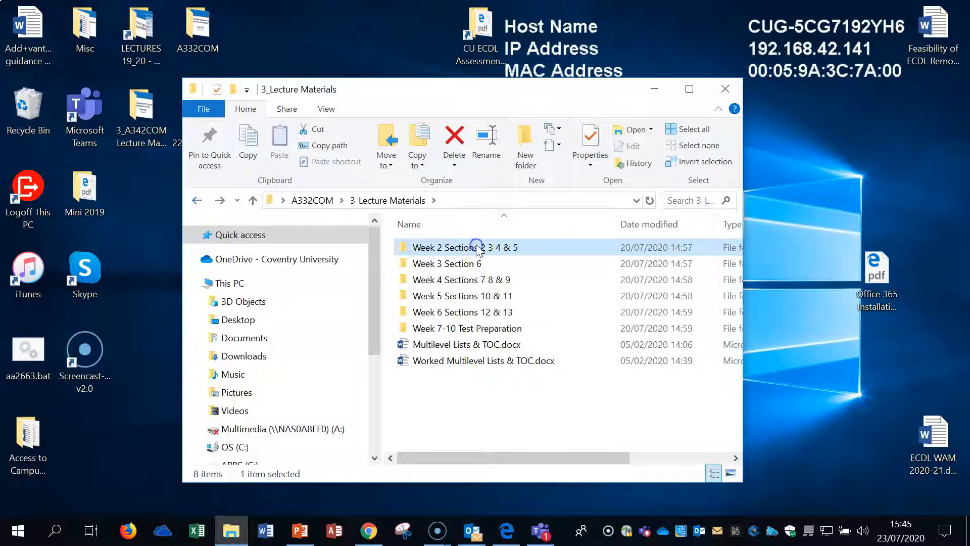
Step: Switch to the Advanced Word Weekly Videos.pptx presentation in PowerPoint and select slide 2
left_click(300, 531)
left_click(44, 189)
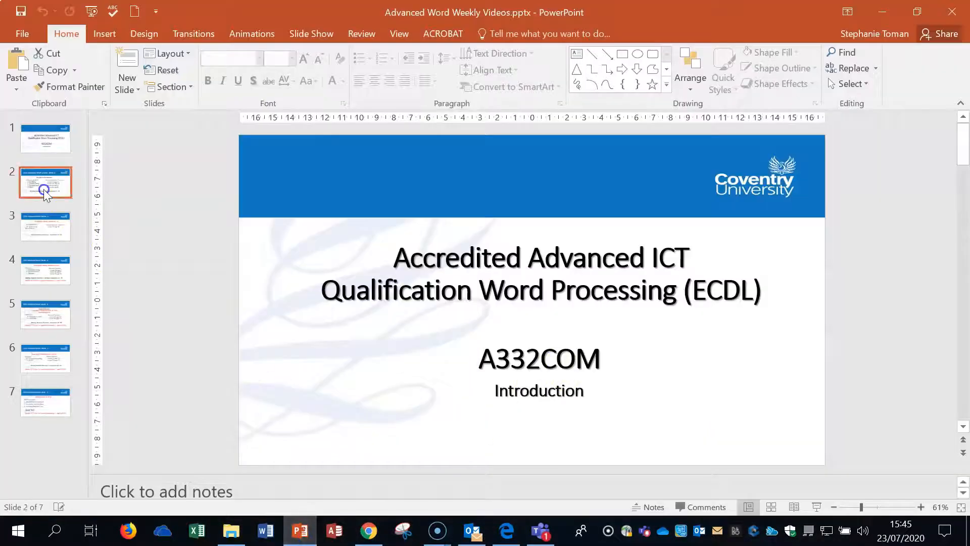